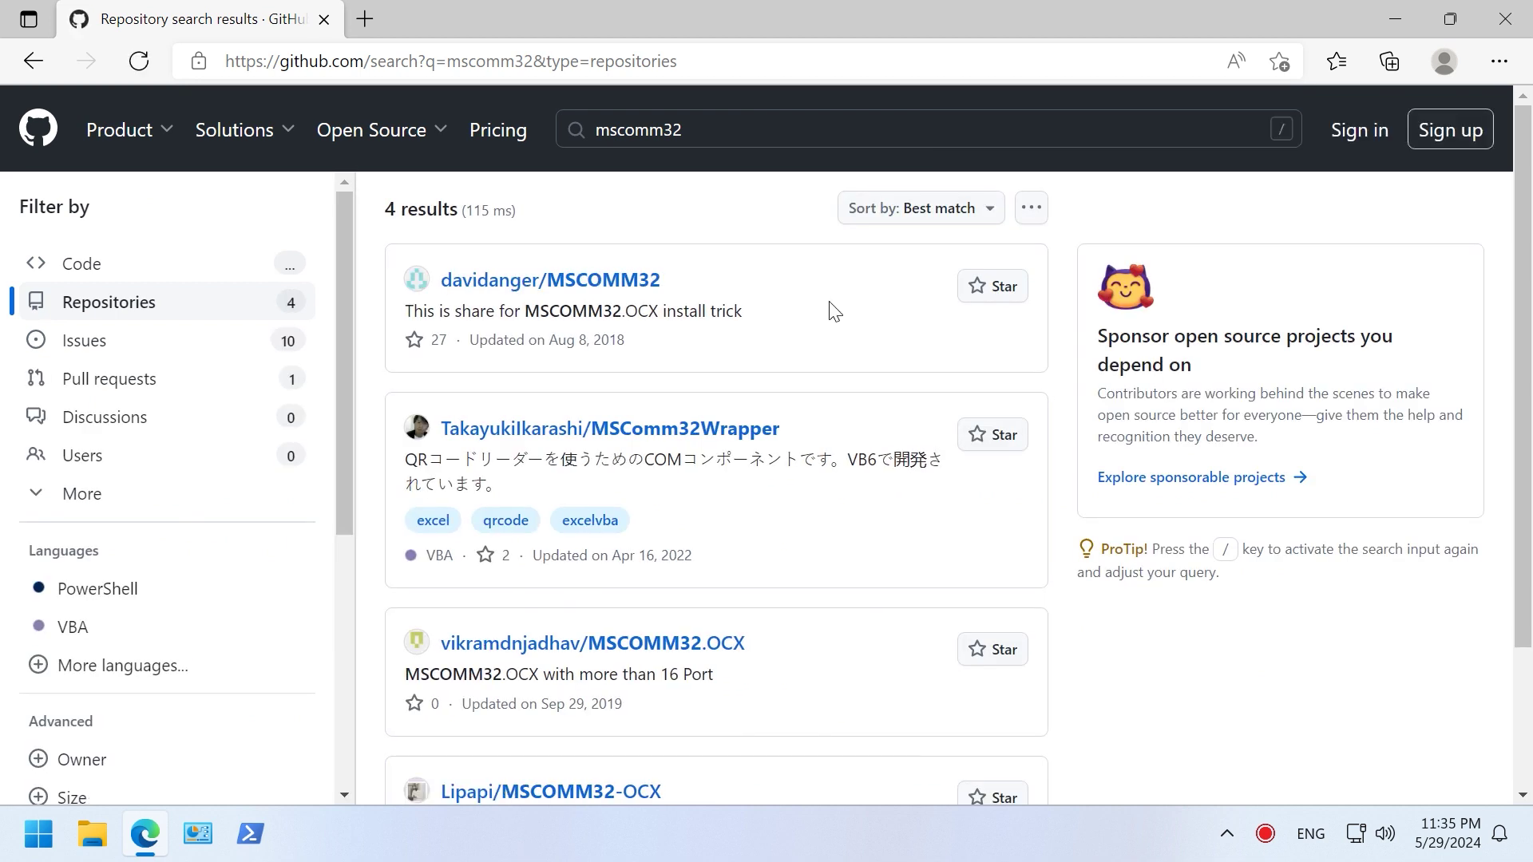
# Look through the GitHub repository search results for mscomm32.
pyautogui.scroll(-3, 718, 291)
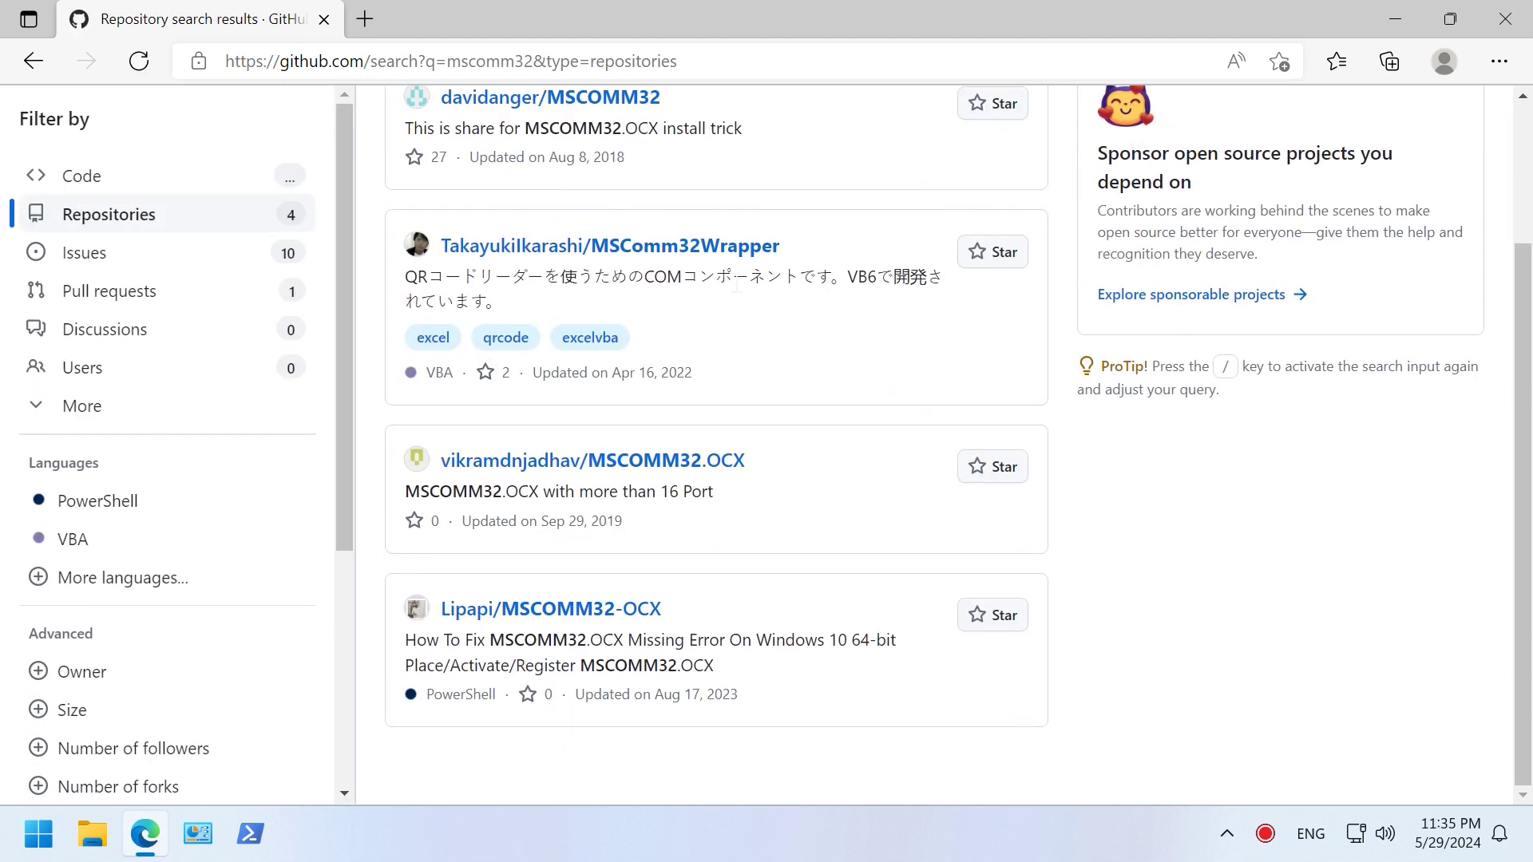
pyautogui.scroll(3, 822, 420)
pyautogui.scroll(-2, 824, 425)
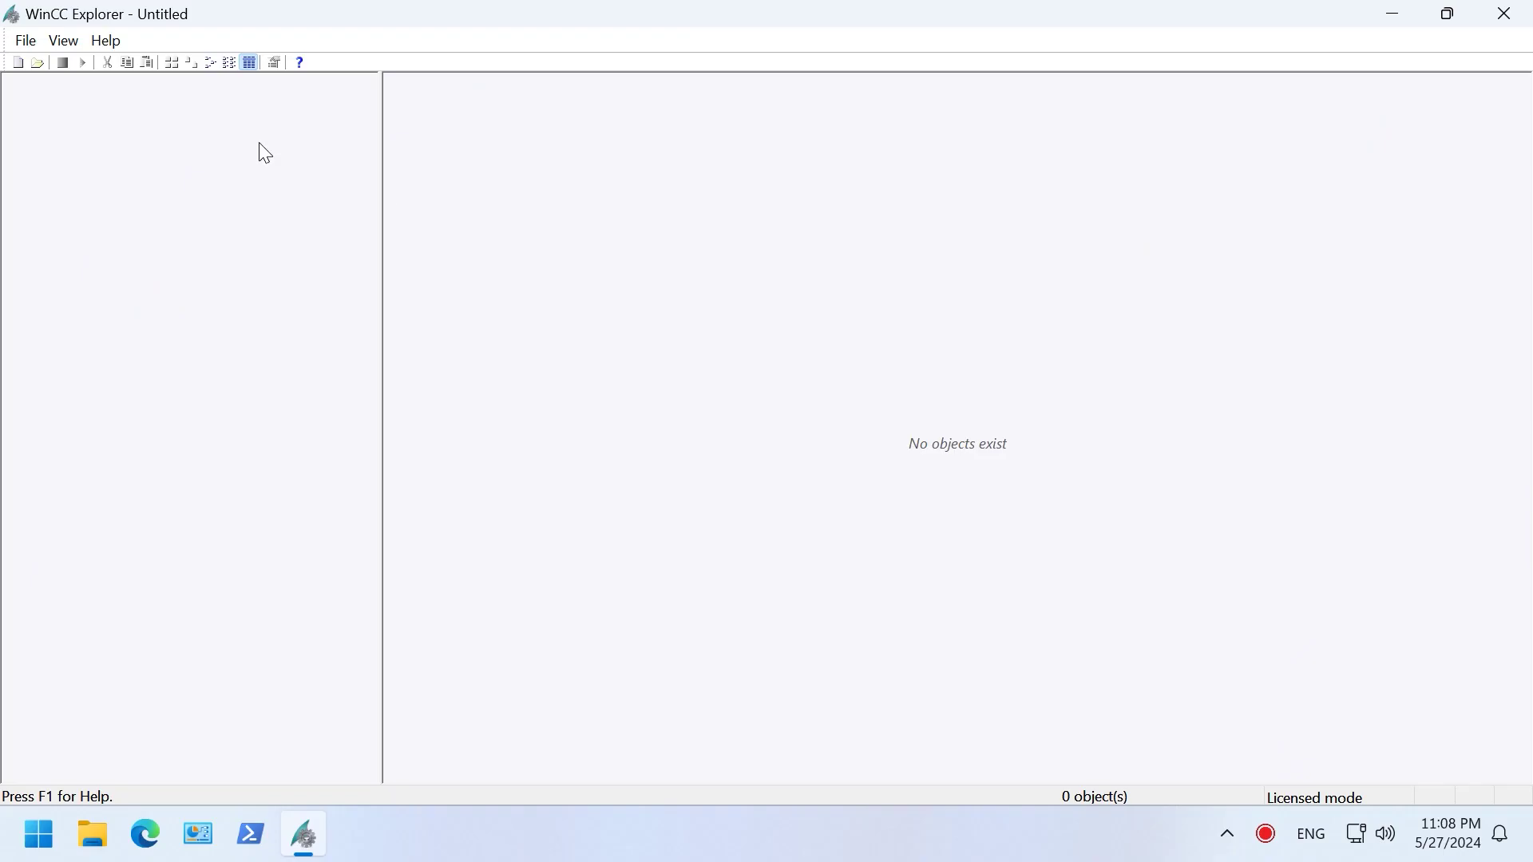
# Create a new single-user WinCC project named demo in C:\Project.
pyautogui.click(30, 40)
pyautogui.click(42, 63)
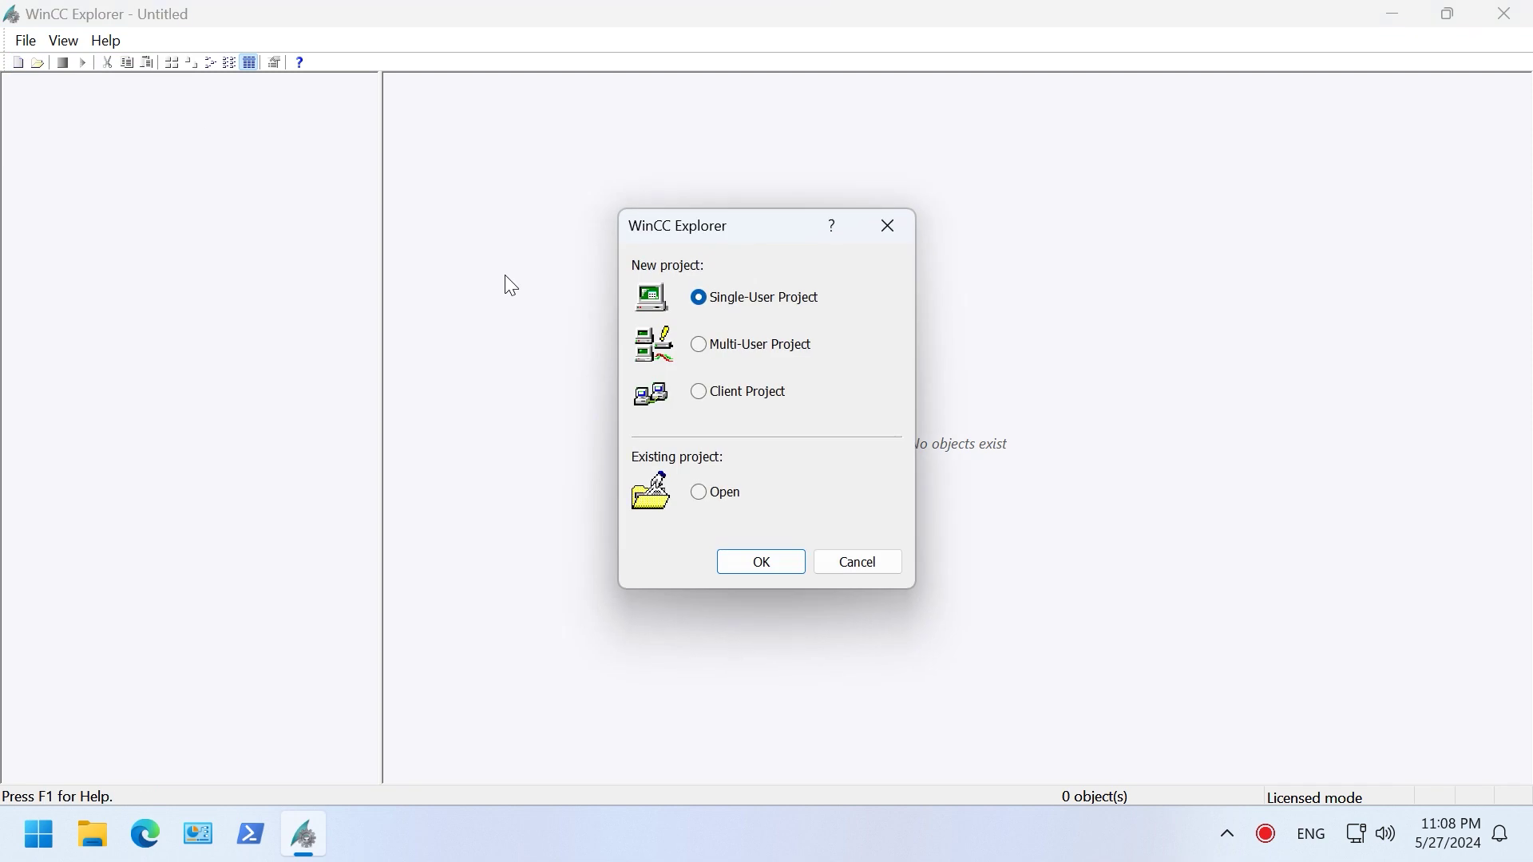
pyautogui.click(764, 569)
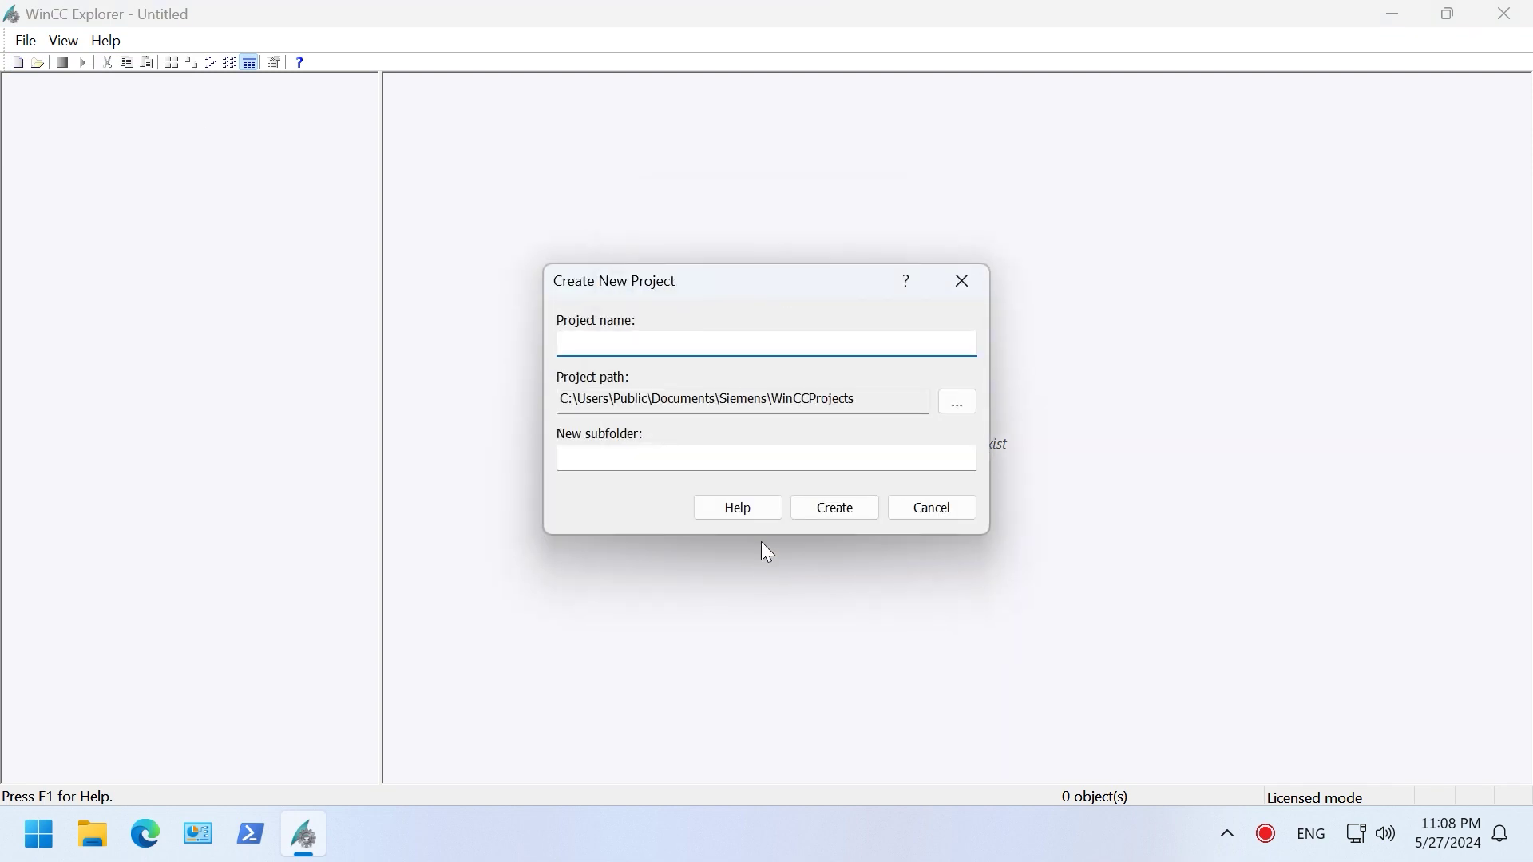
pyautogui.write('demo')
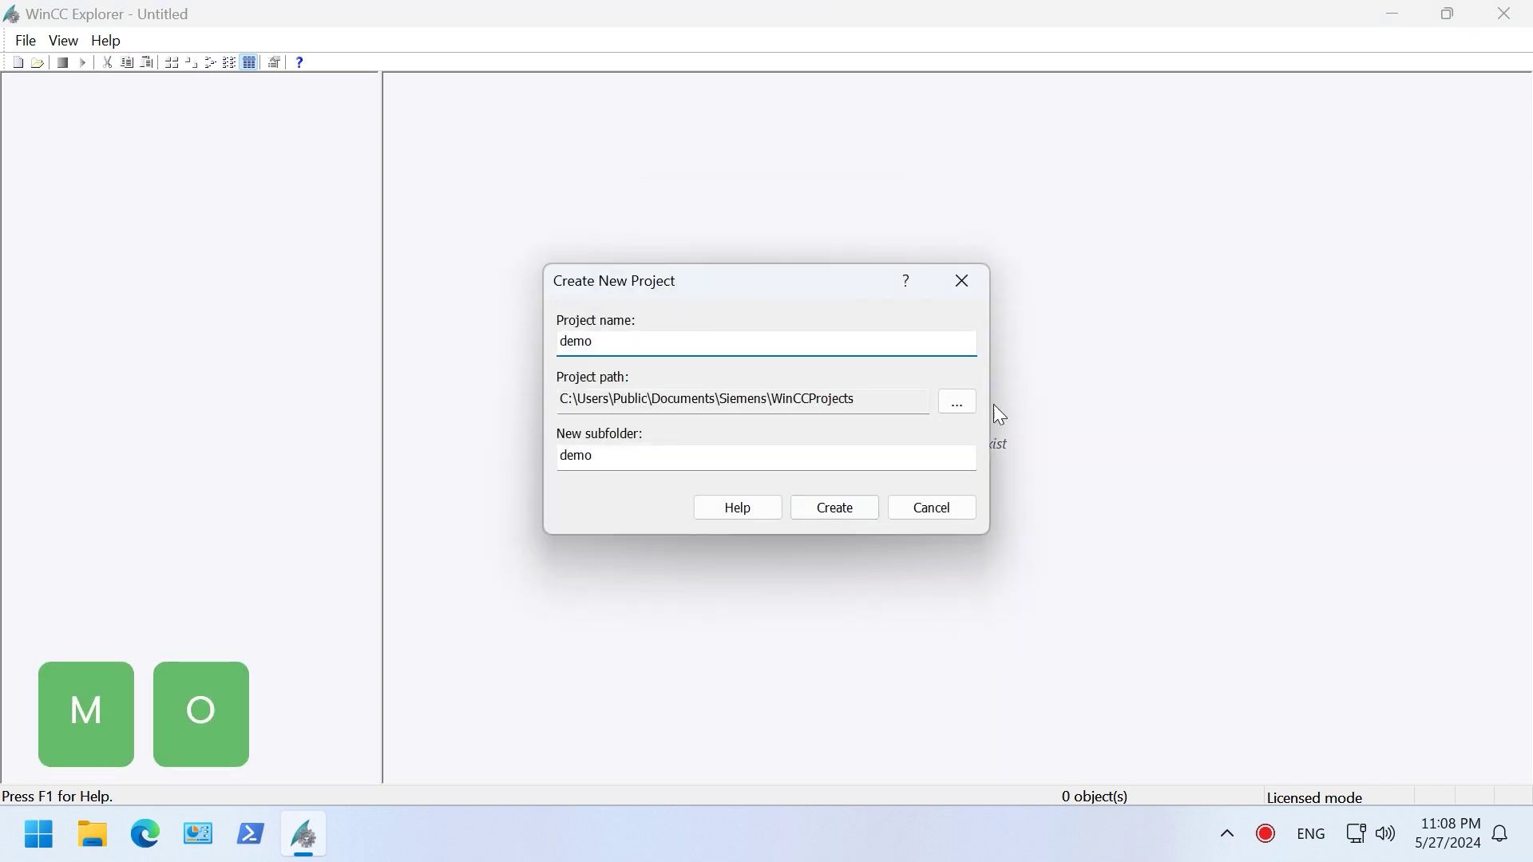
pyautogui.click(957, 402)
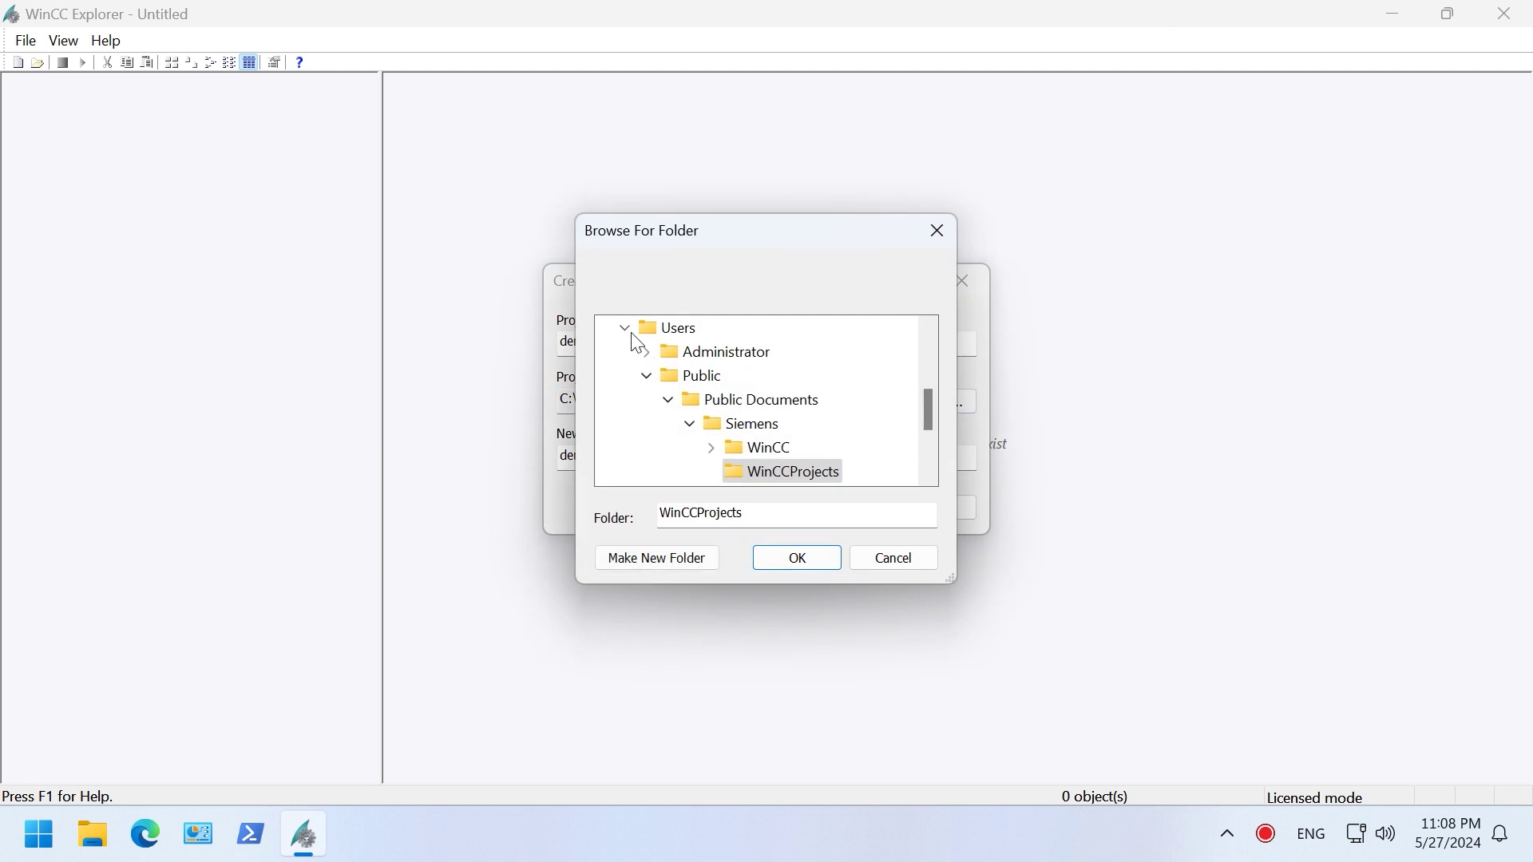
pyautogui.click(626, 327)
pyautogui.click(683, 352)
pyautogui.click(798, 556)
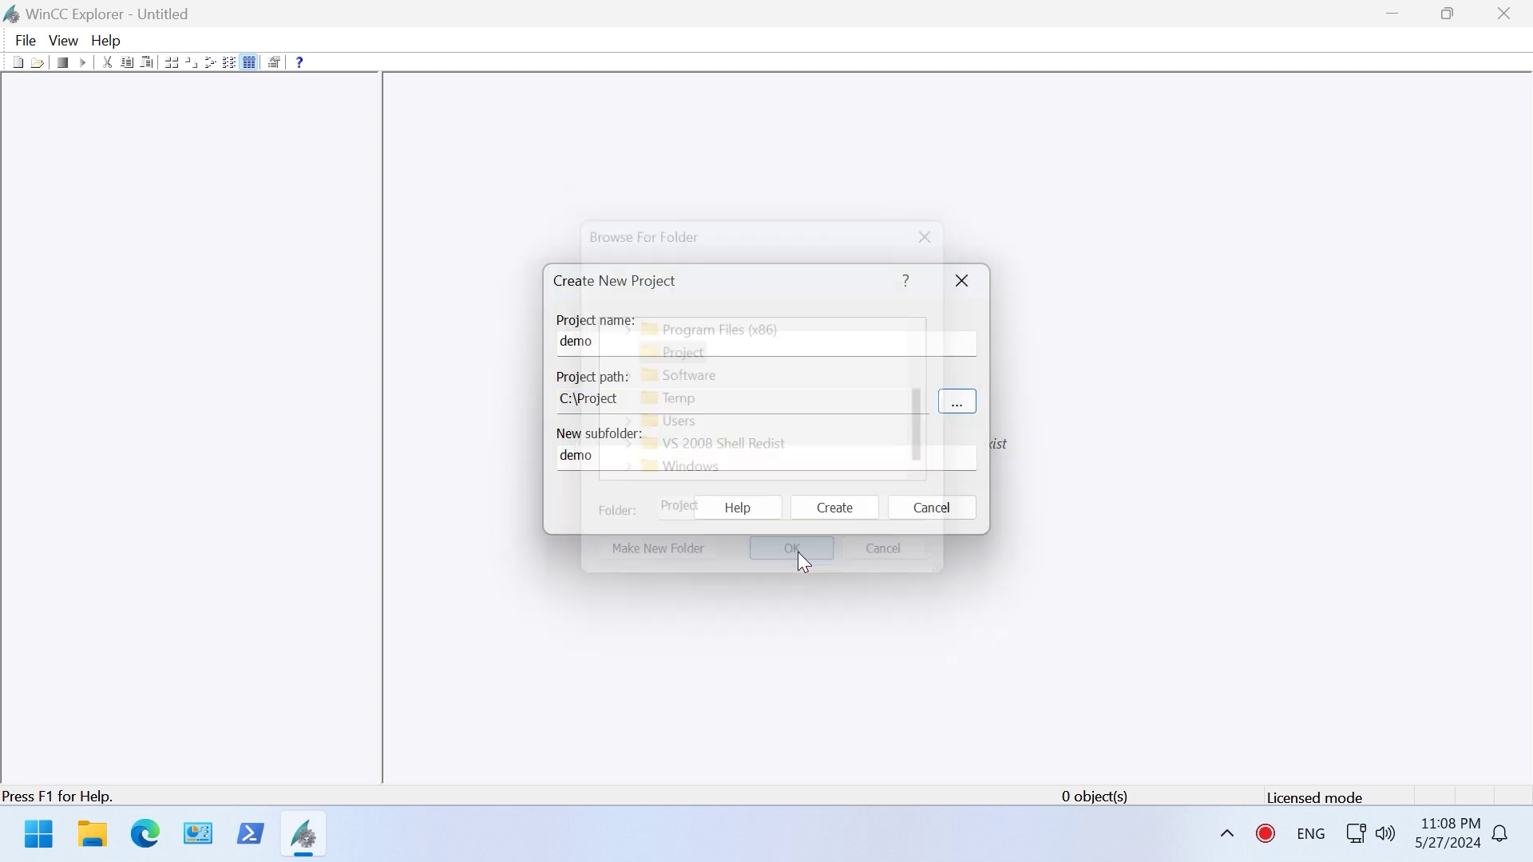
pyautogui.click(834, 508)
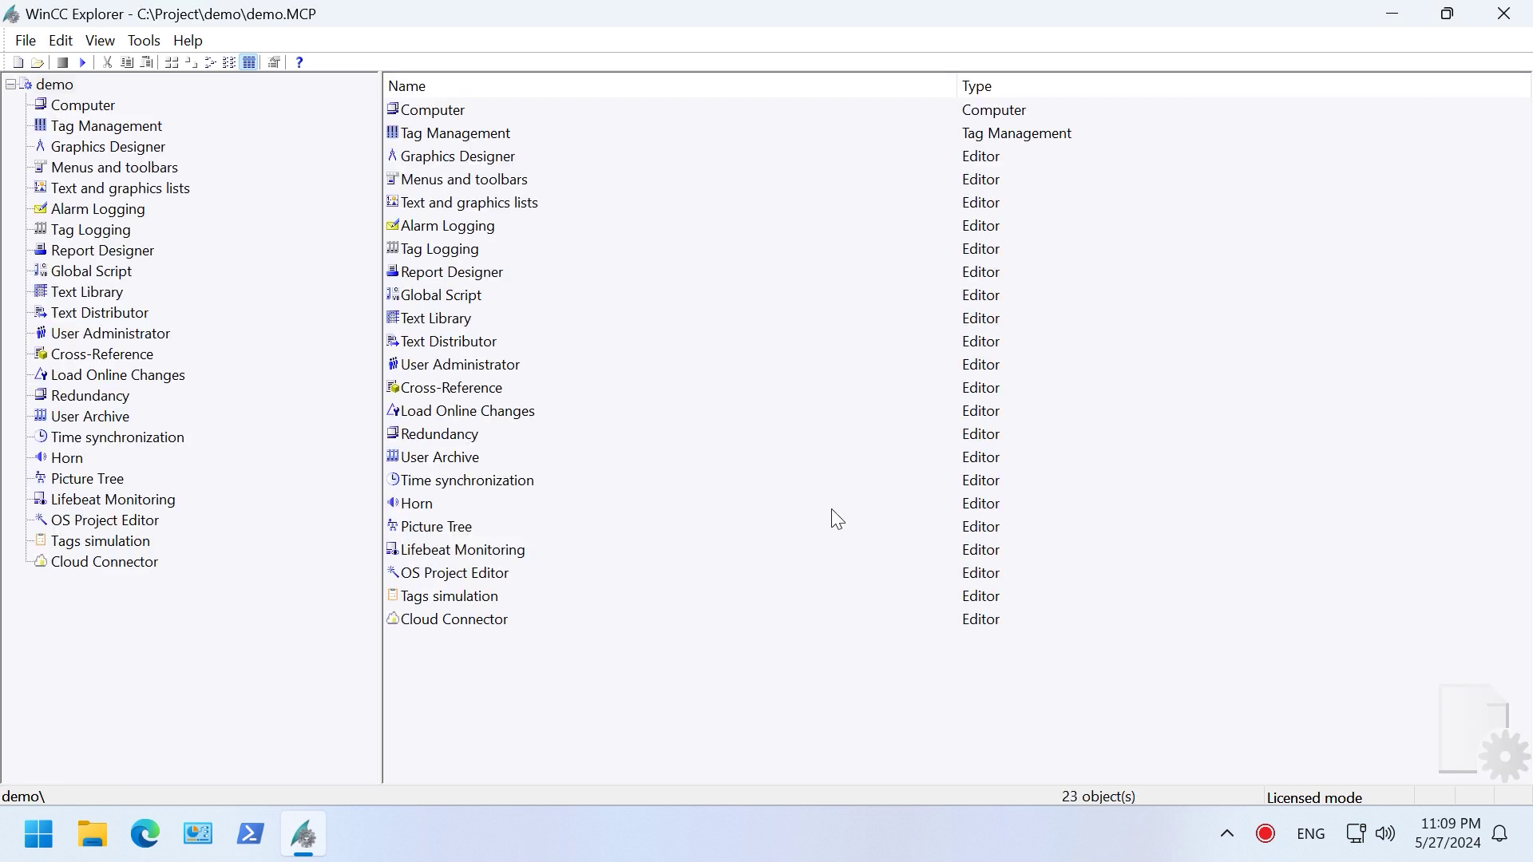
# Open the Graphics Designer editor of the demo project and stop its tips from being displayed at every start.
pyautogui.click(152, 151)
pyautogui.rightClick(152, 152)
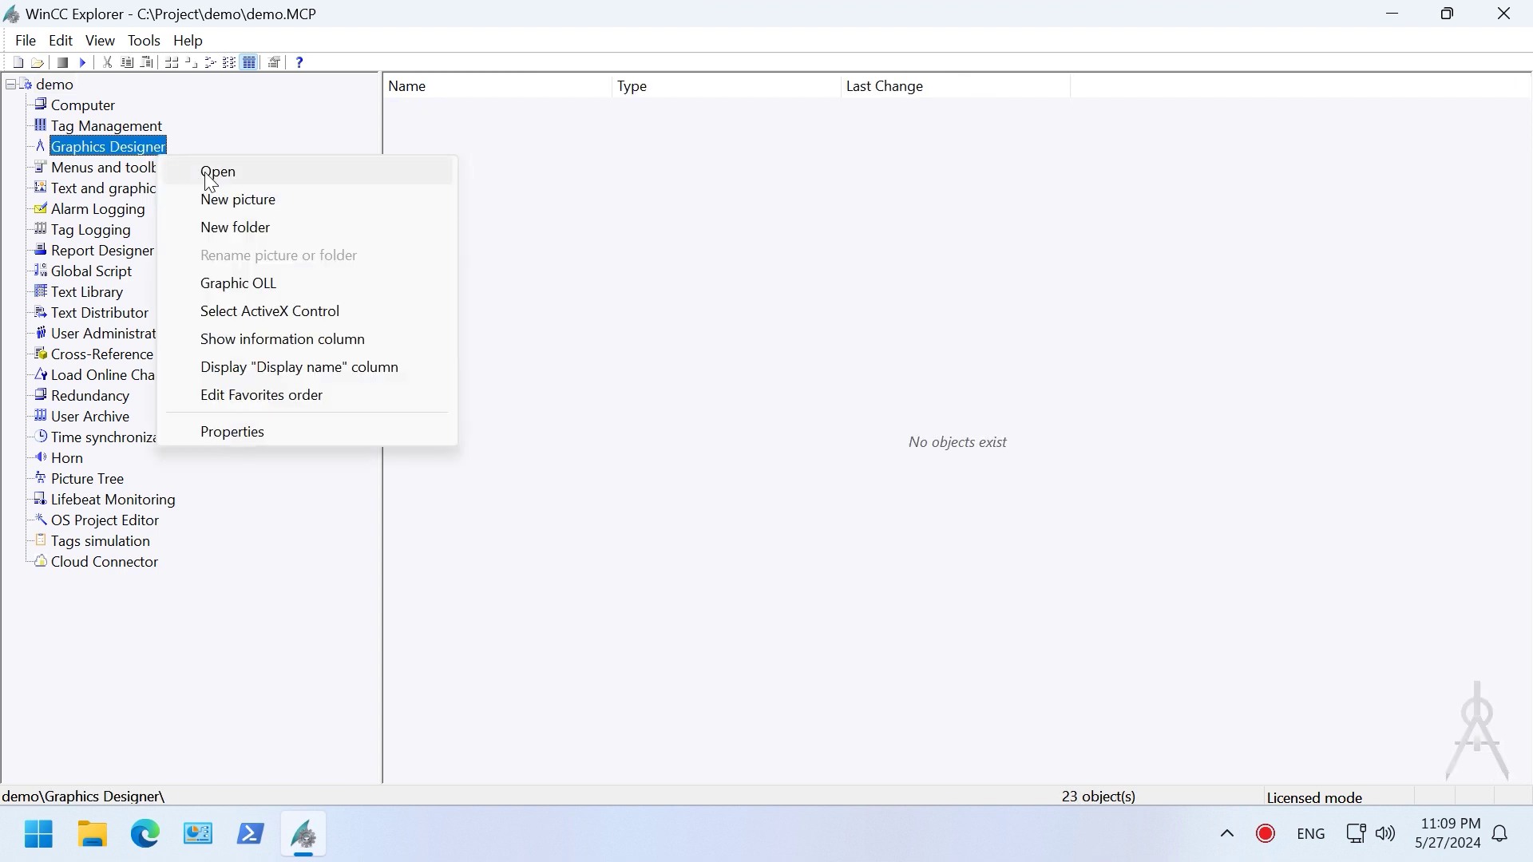
pyautogui.click(206, 169)
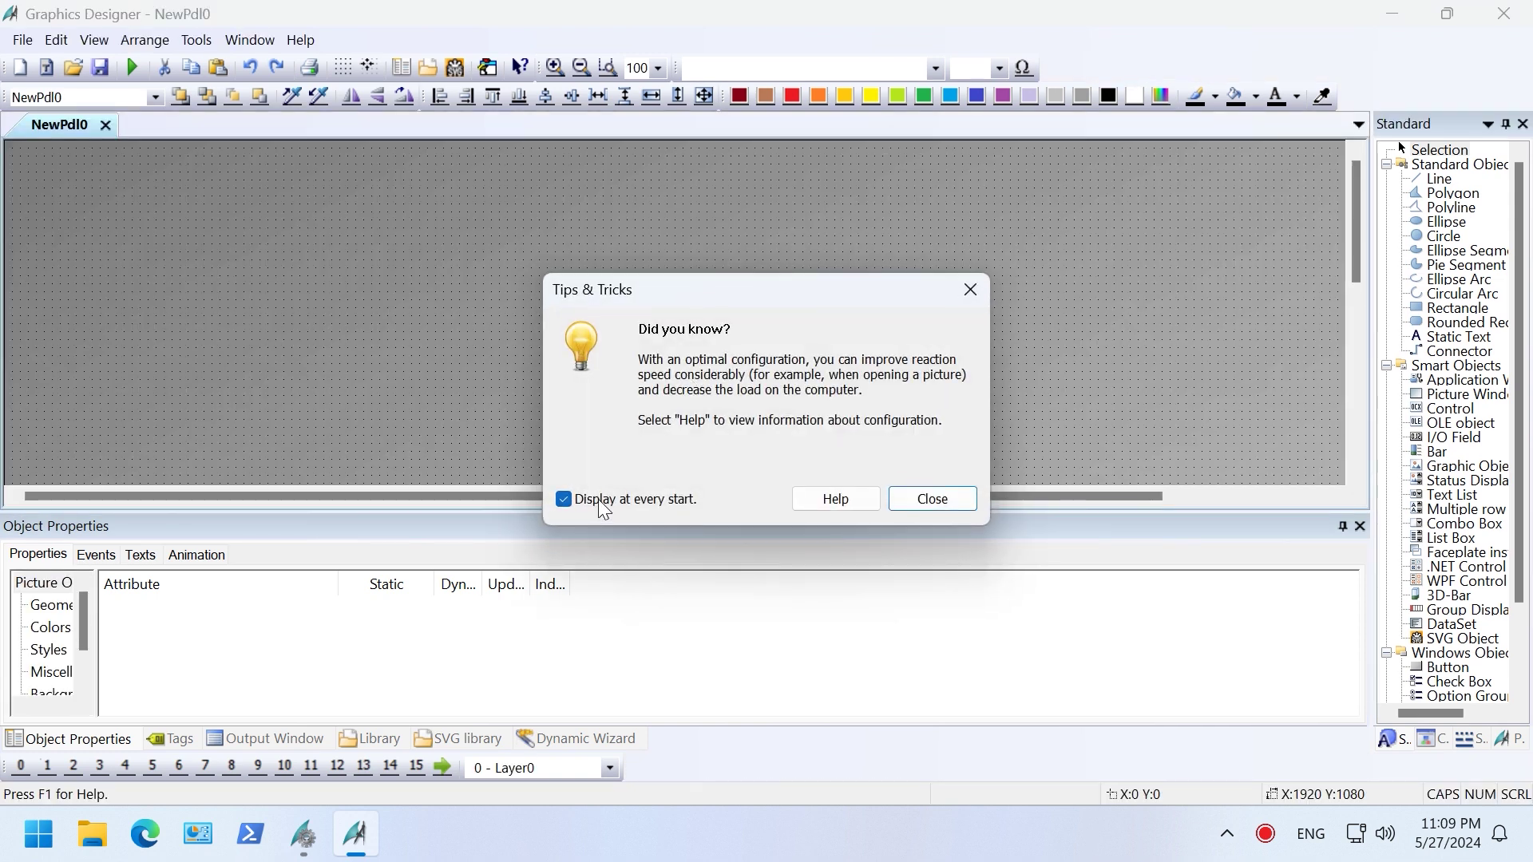
pyautogui.click(601, 502)
pyautogui.click(930, 500)
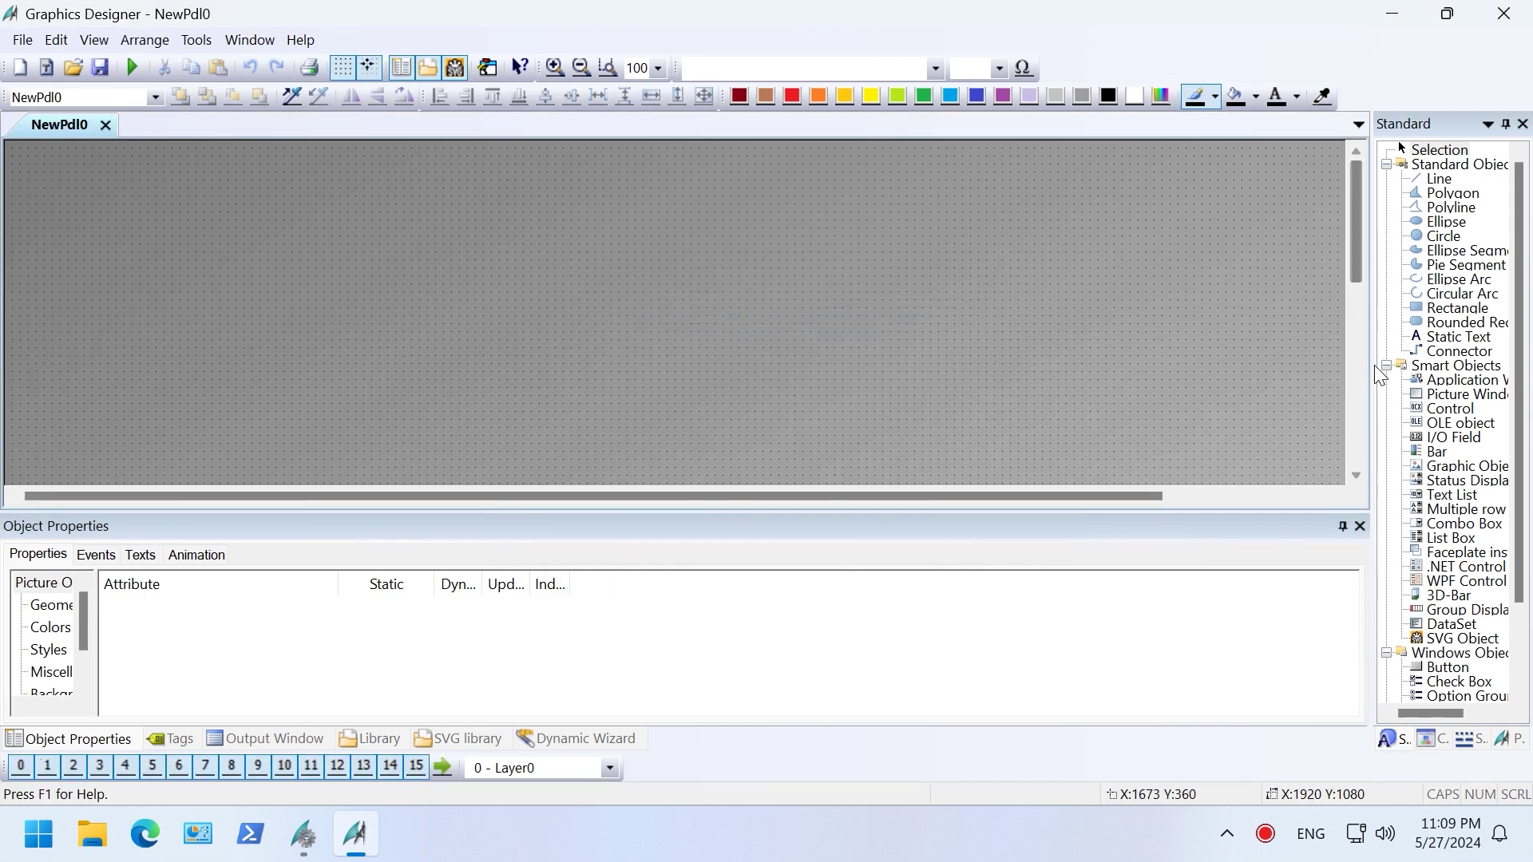
# Add Microsoft Communications Control, version 6.0 (SP6) to the ActiveX controls and place it near the picture's upper-left corner, about X 40, Y 30.
pyautogui.moveTo(1371, 363); pyautogui.dragTo(1188, 360)
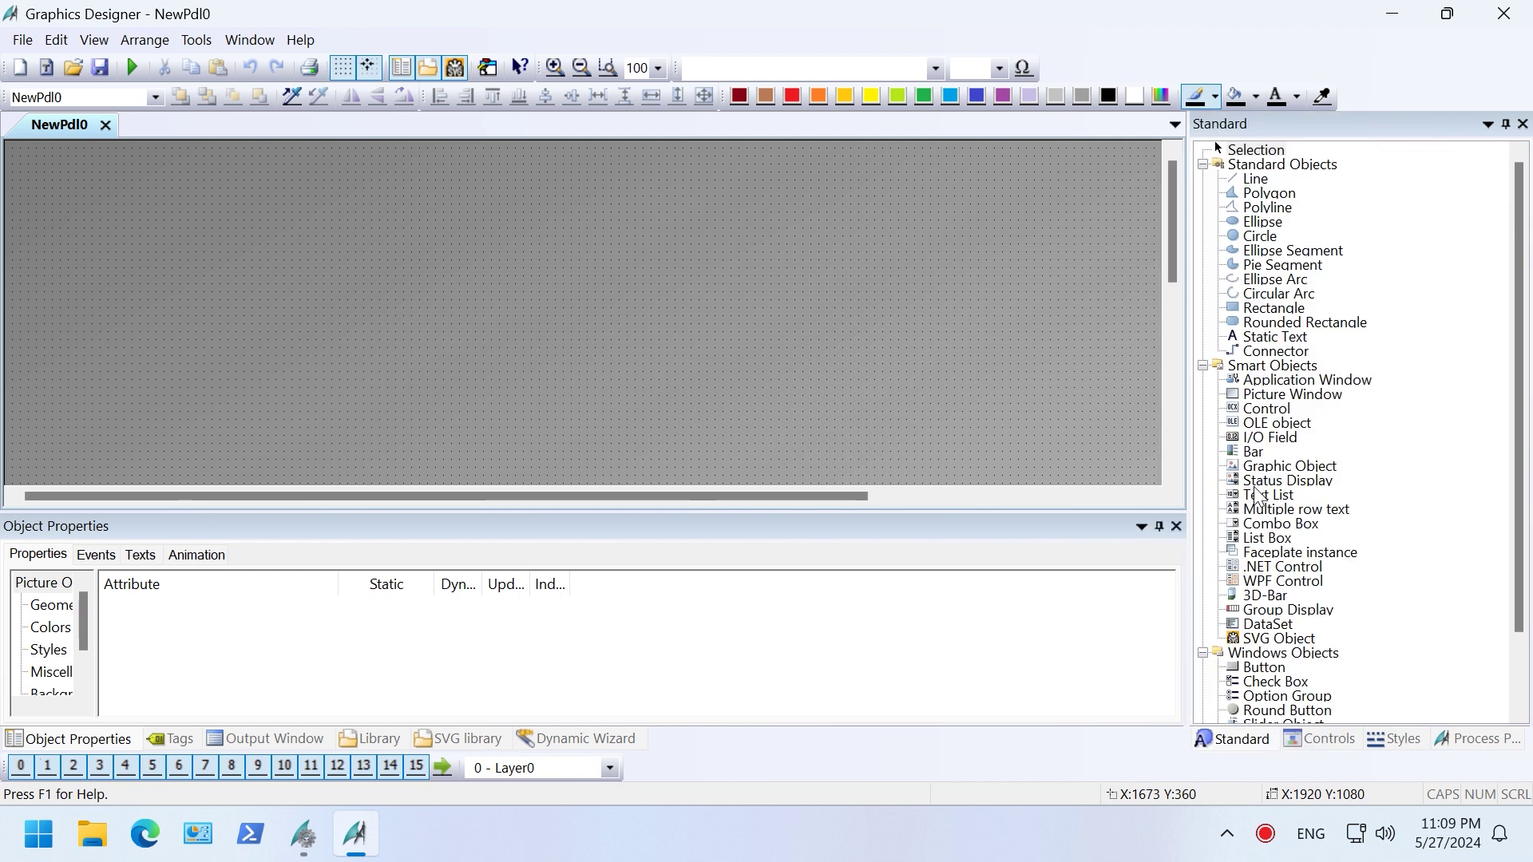
pyautogui.click(1338, 736)
pyautogui.rightClick(1309, 165)
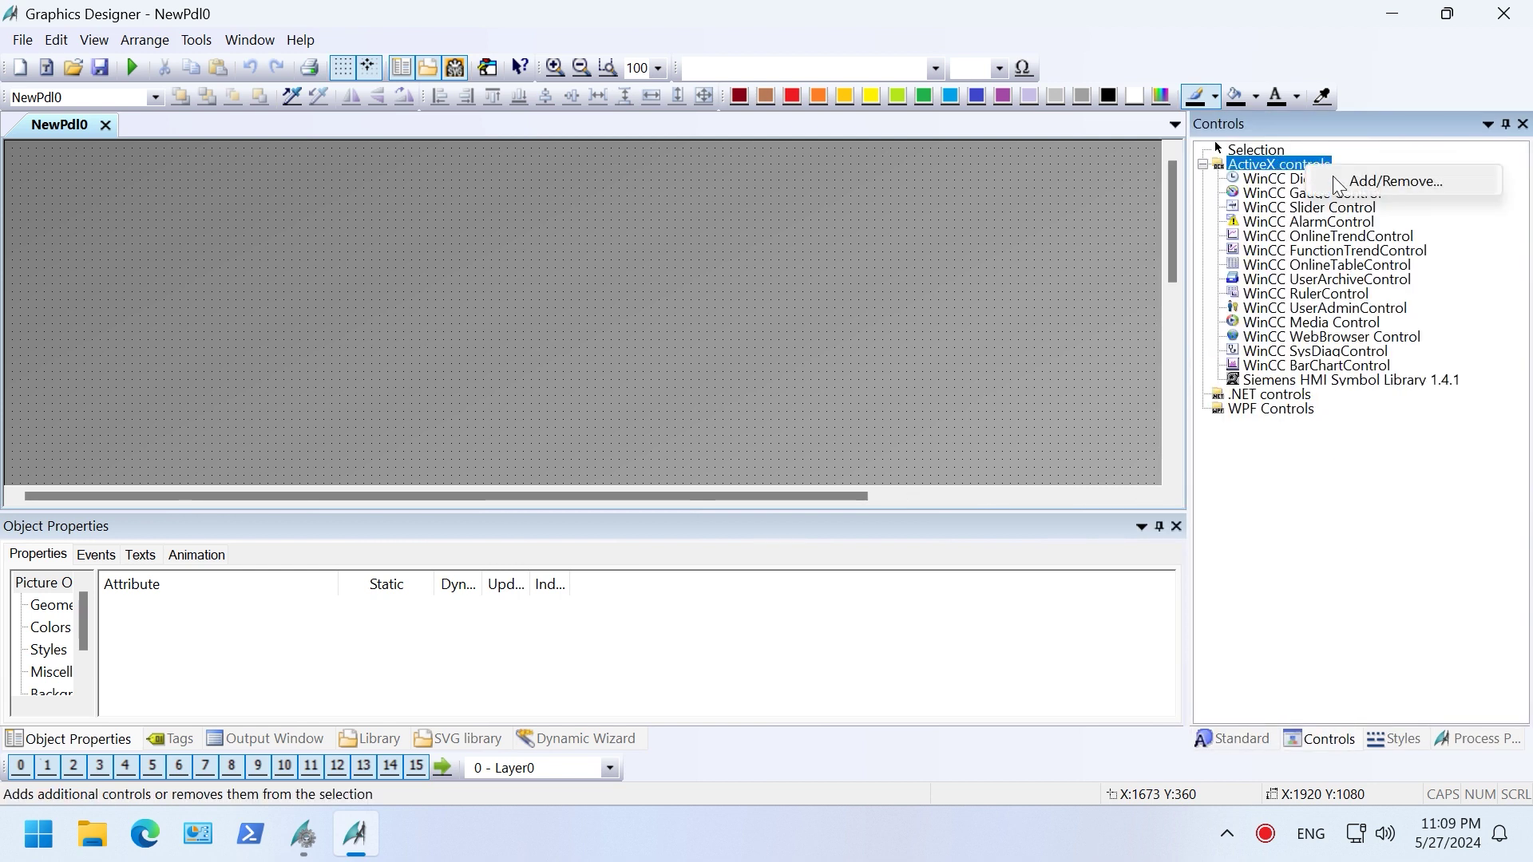
pyautogui.click(1395, 178)
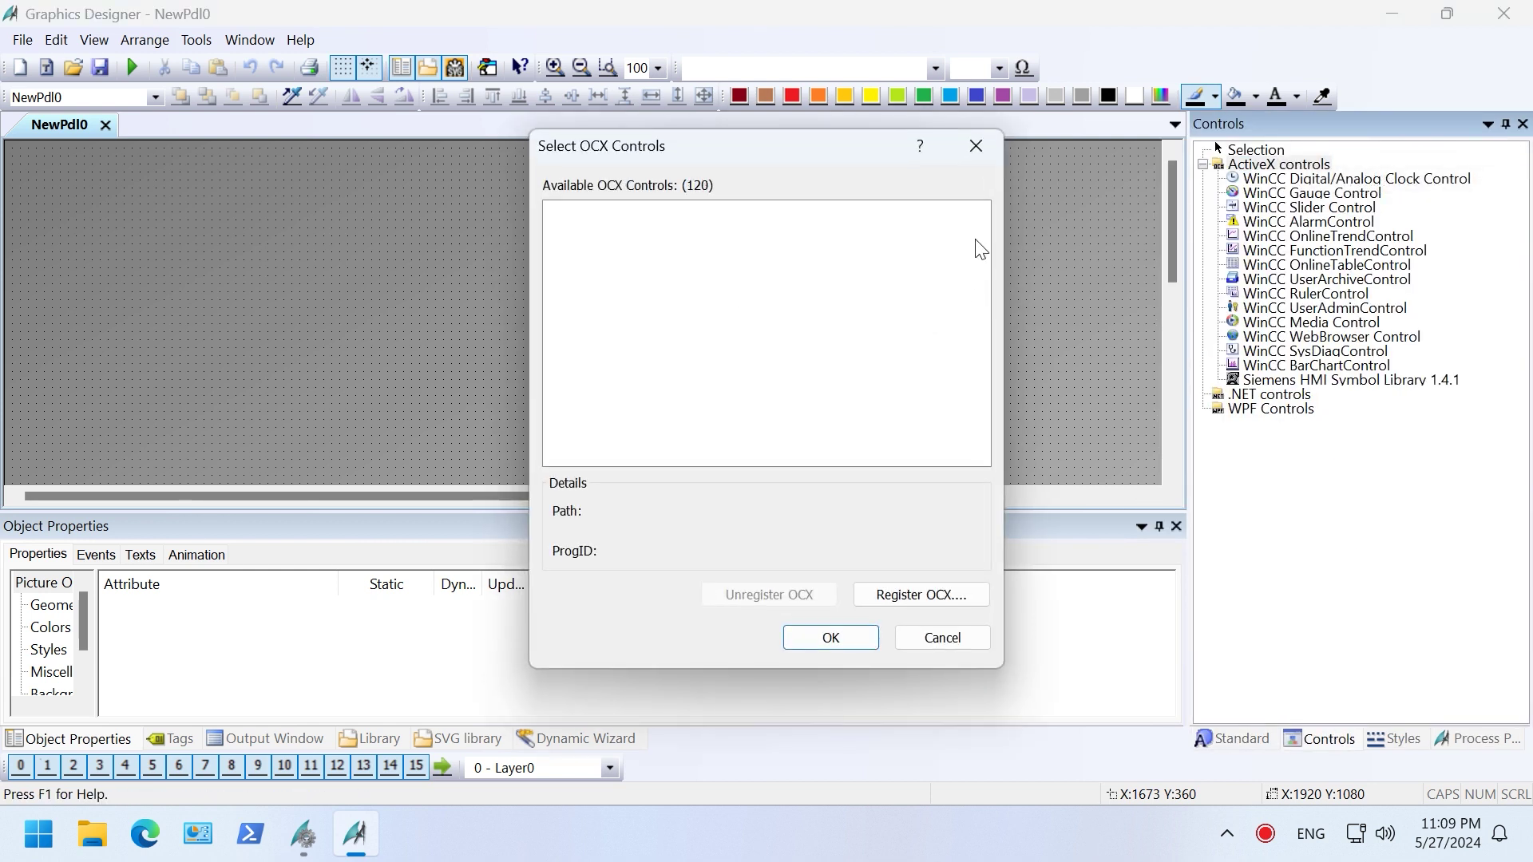
pyautogui.moveTo(985, 226); pyautogui.dragTo(984, 272)
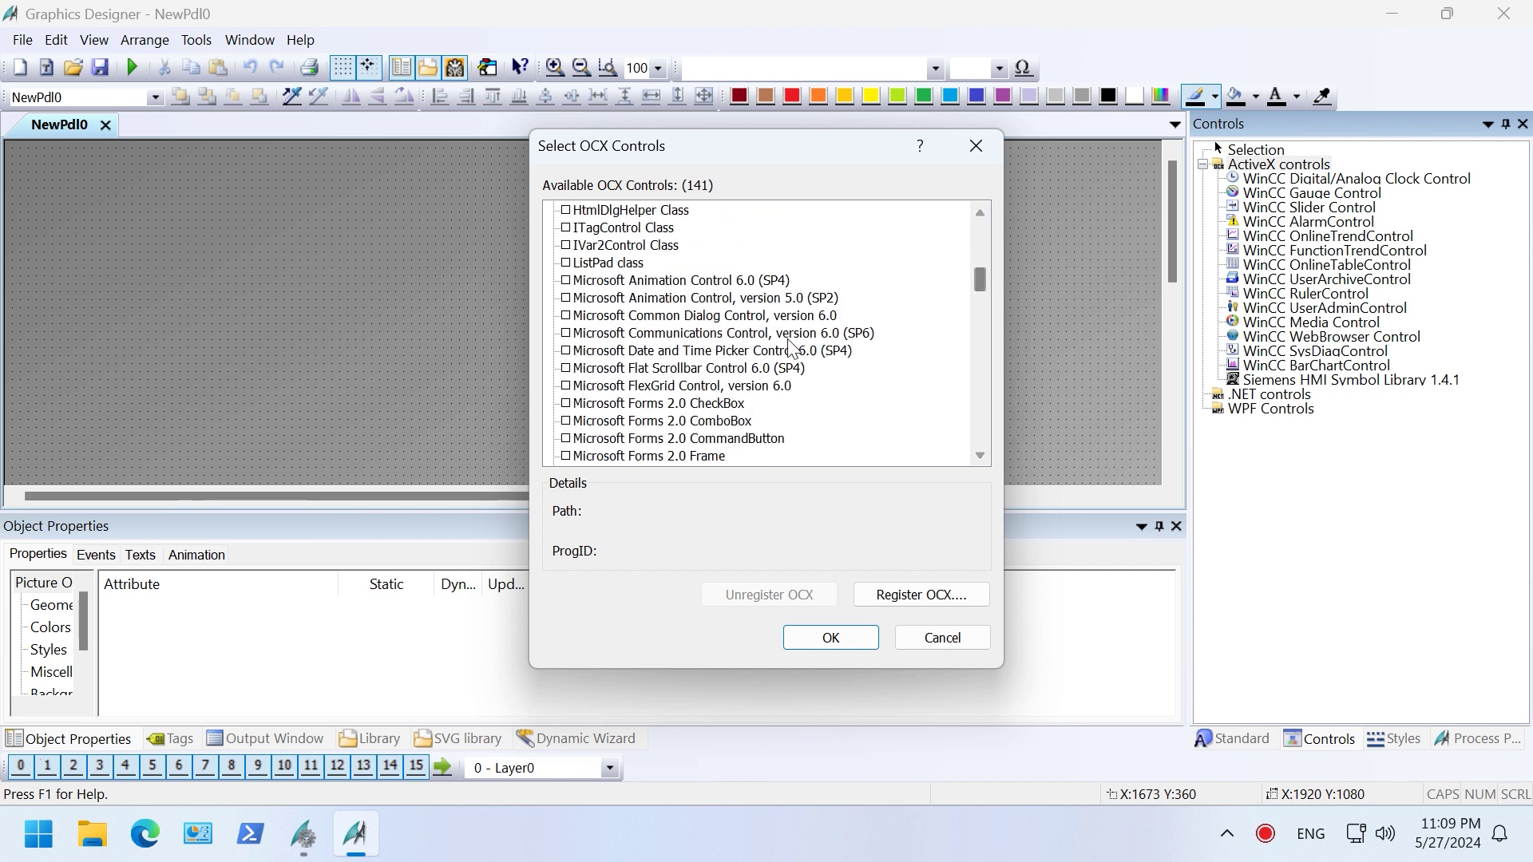
pyautogui.click(709, 334)
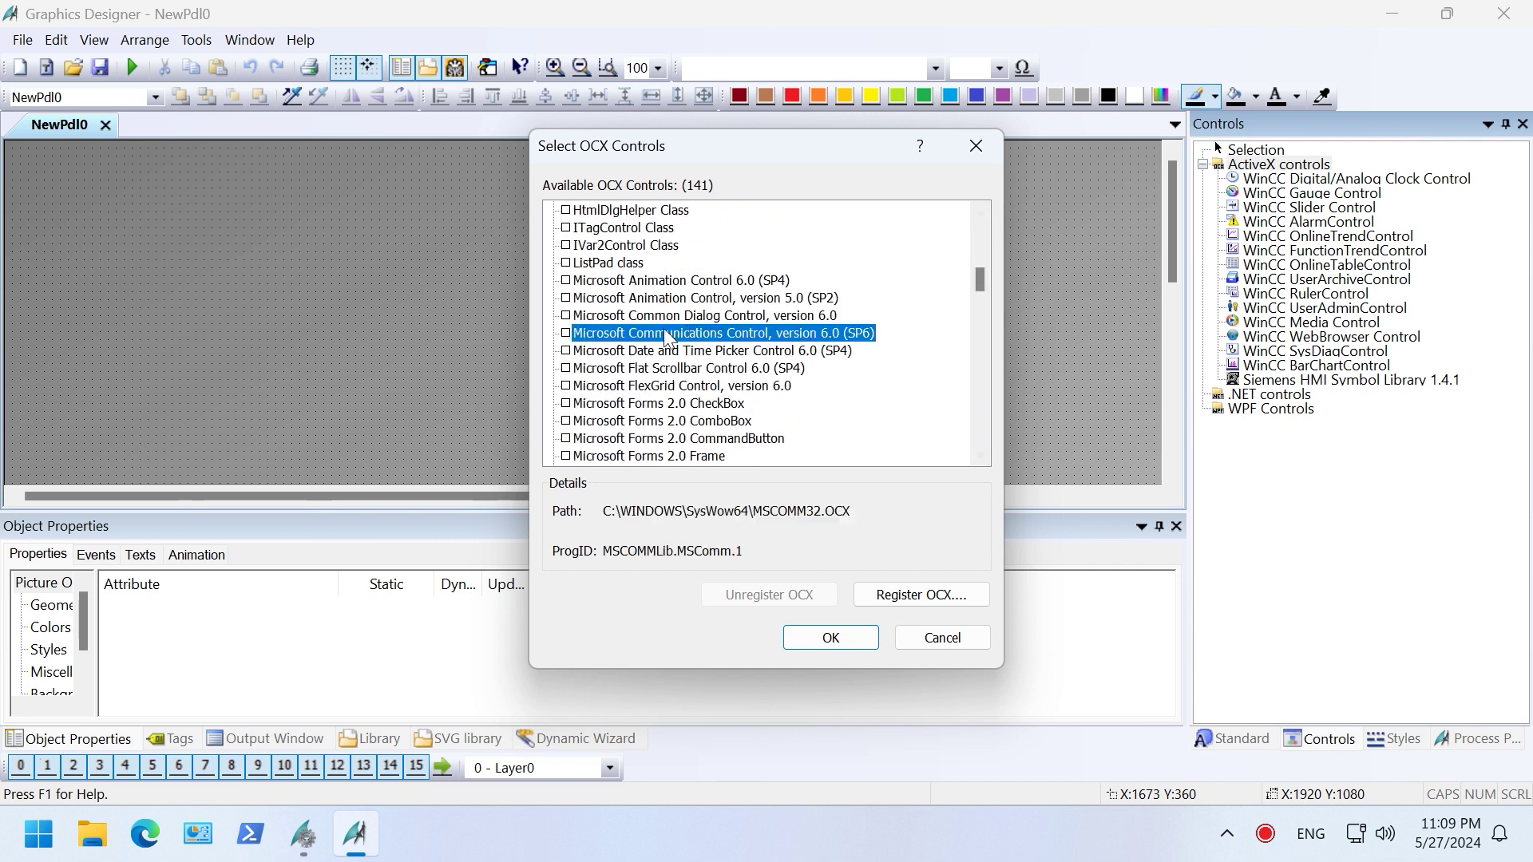
pyautogui.click(808, 636)
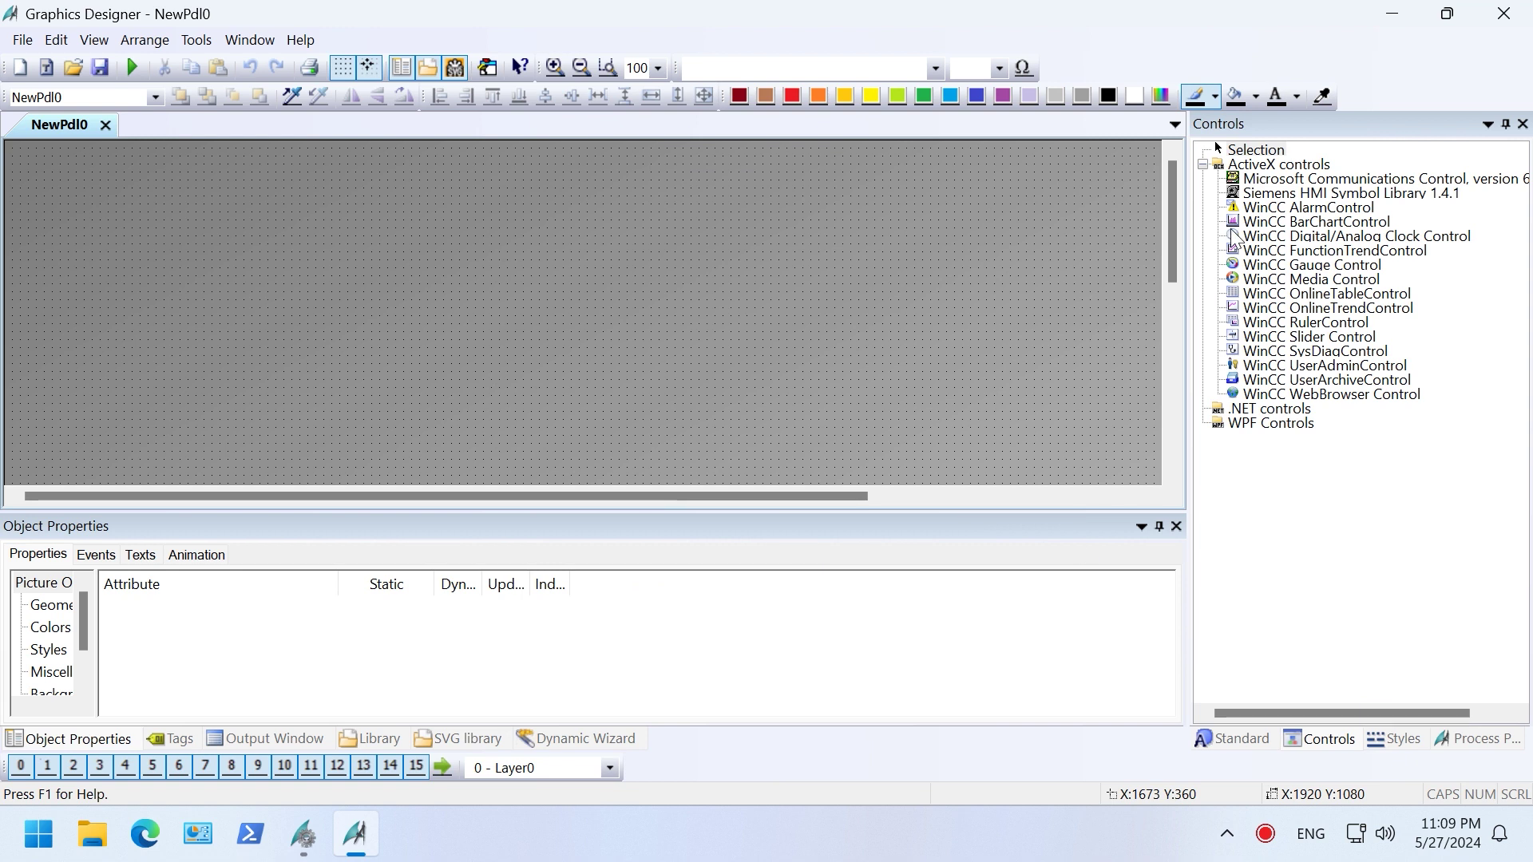
pyautogui.click(1277, 179)
pyautogui.click(68, 185)
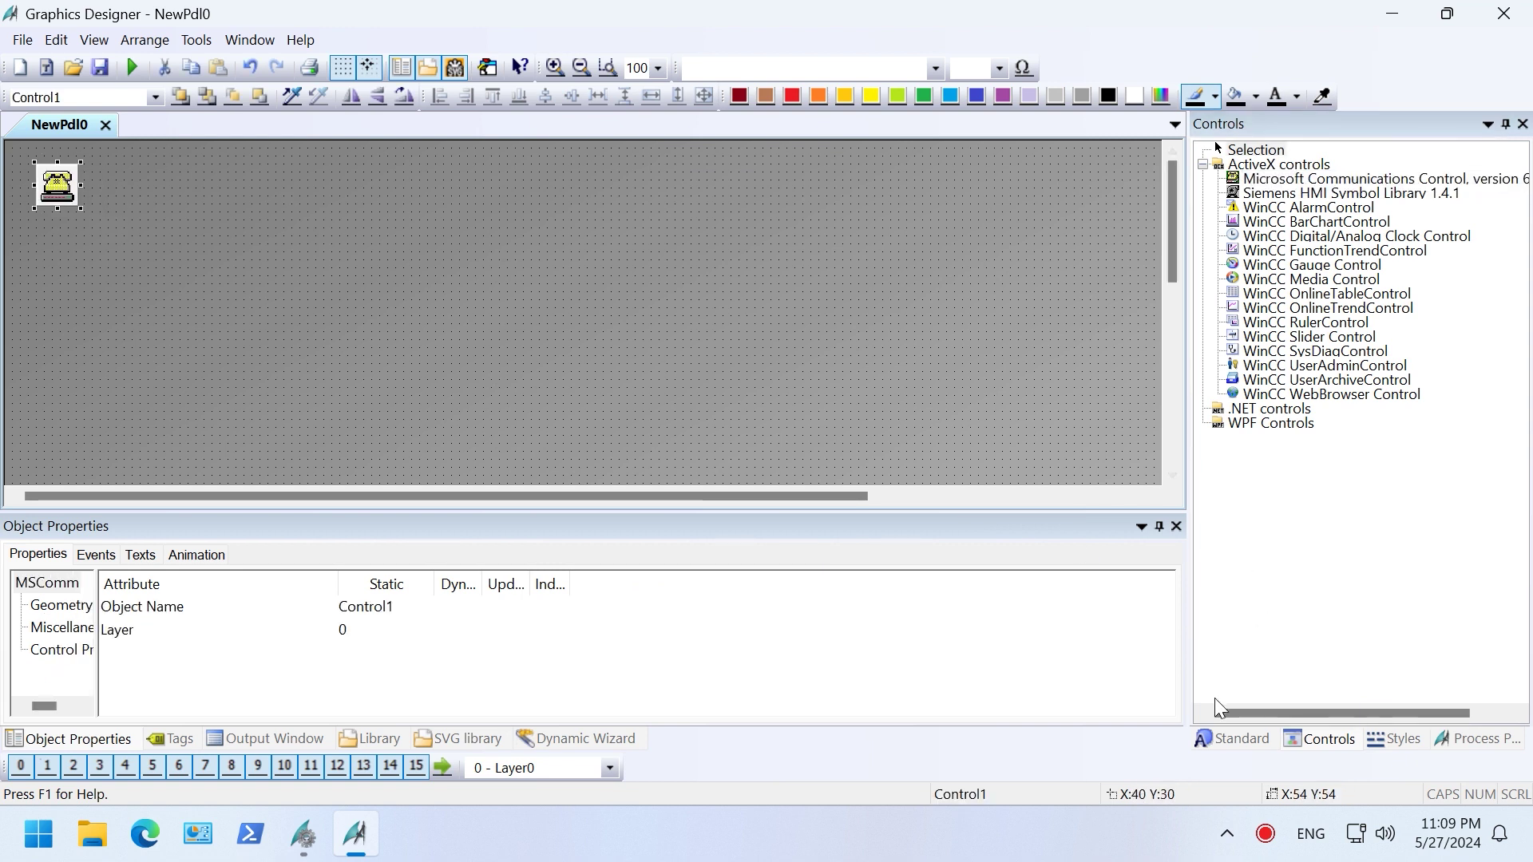
# Draw a button about 100 by 50 at X 140, Y 130, with the text Open.
pyautogui.click(1233, 736)
pyautogui.click(1265, 668)
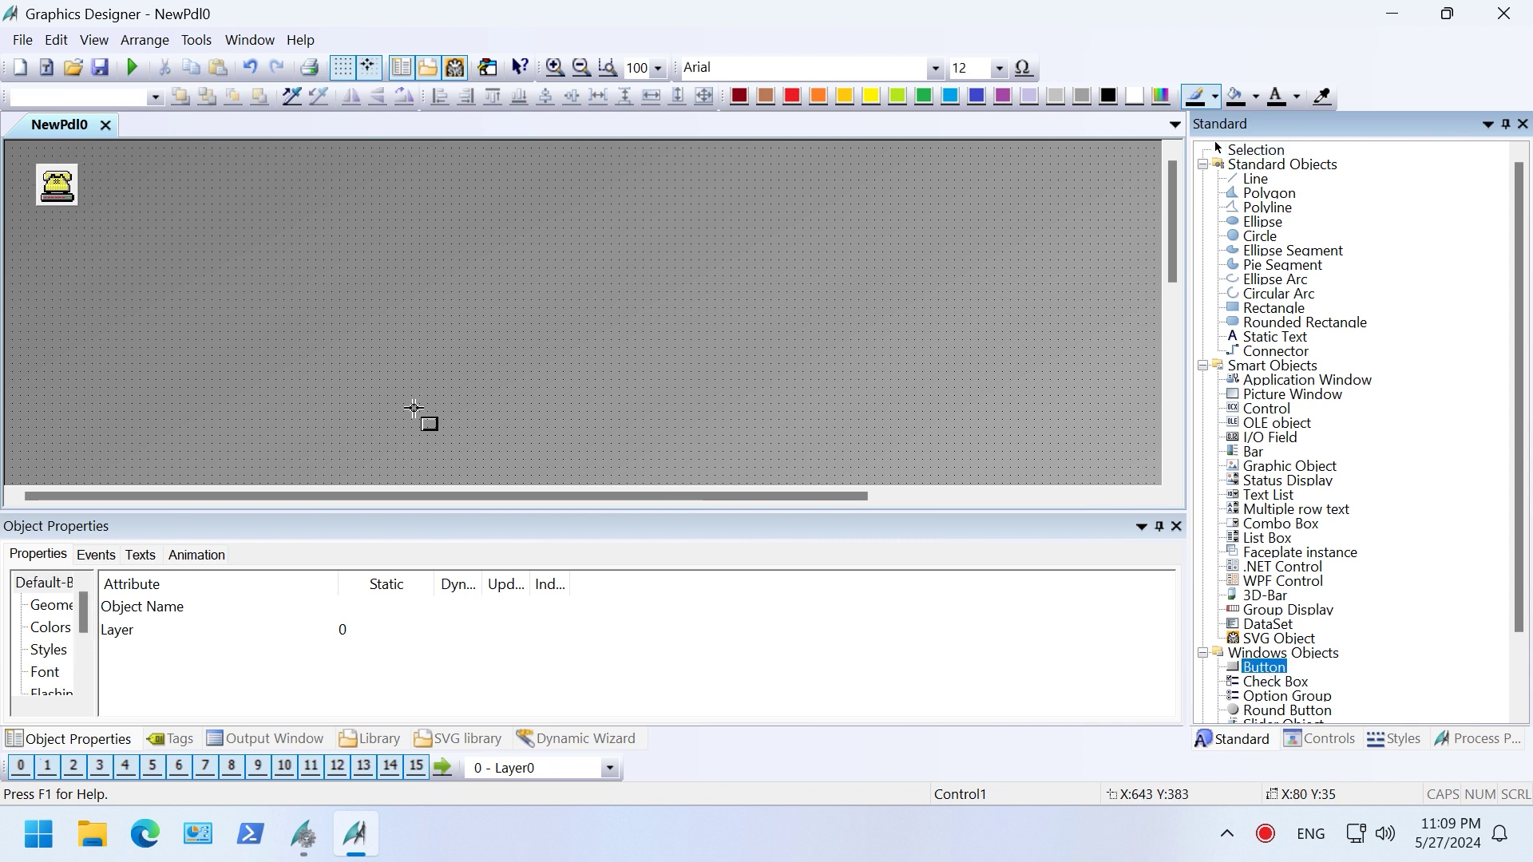
pyautogui.moveTo(116, 242); pyautogui.dragTo(195, 291)
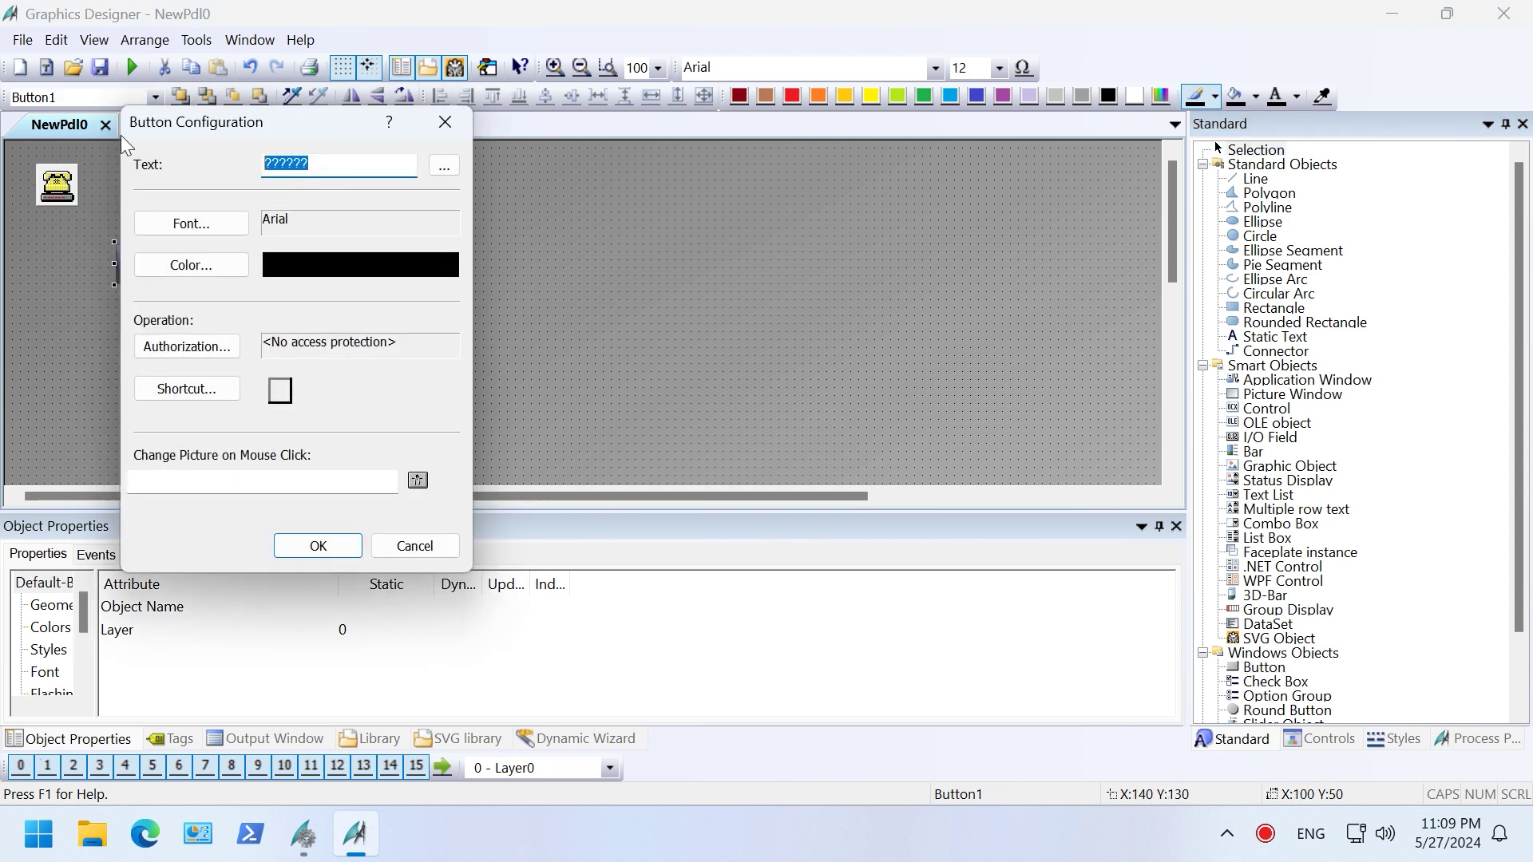
pyautogui.write('Open')
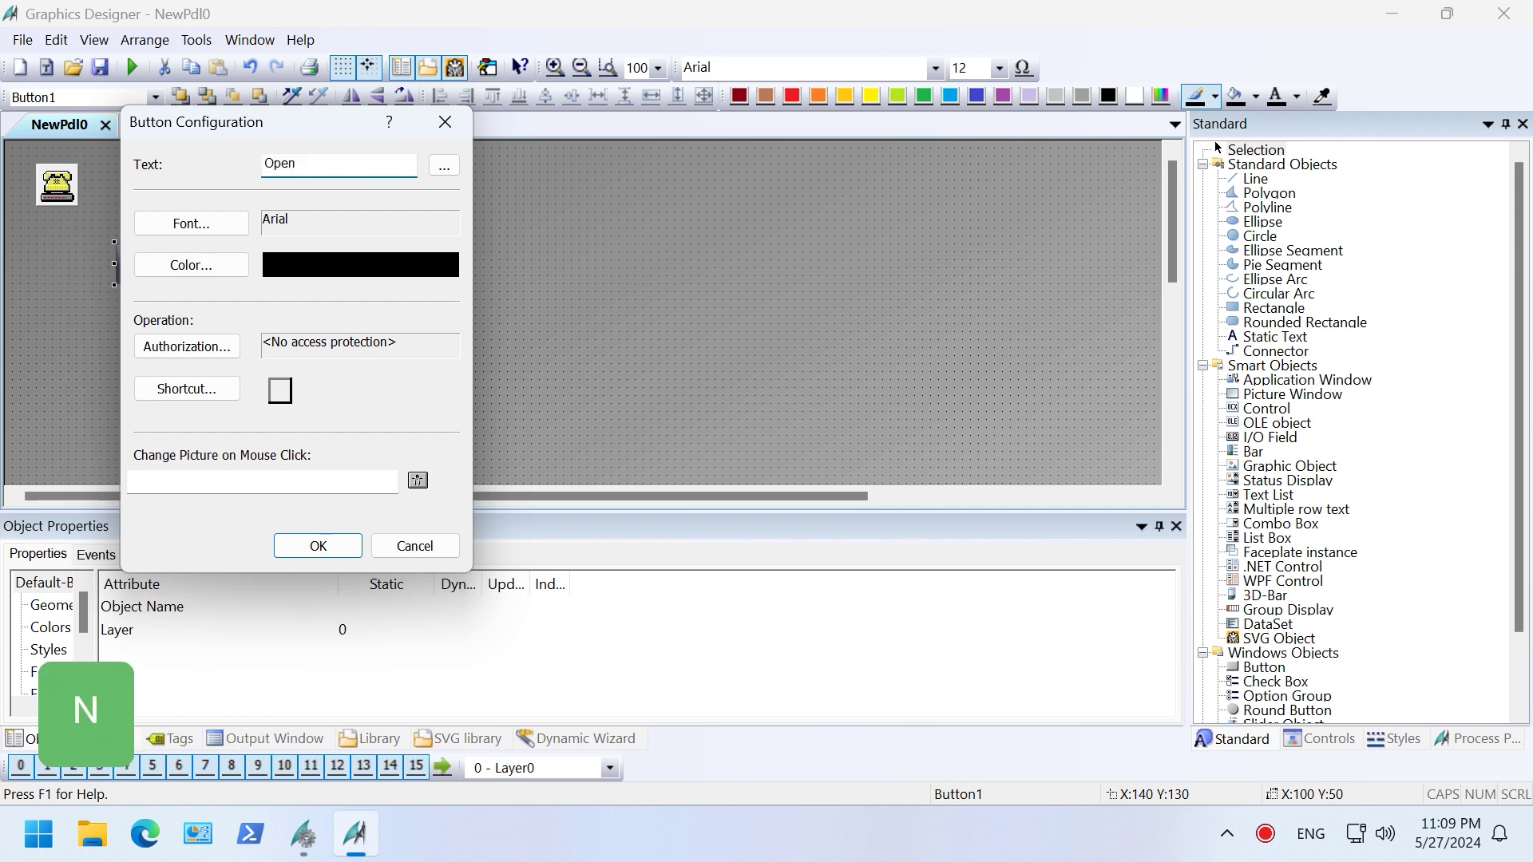
pyautogui.click(318, 546)
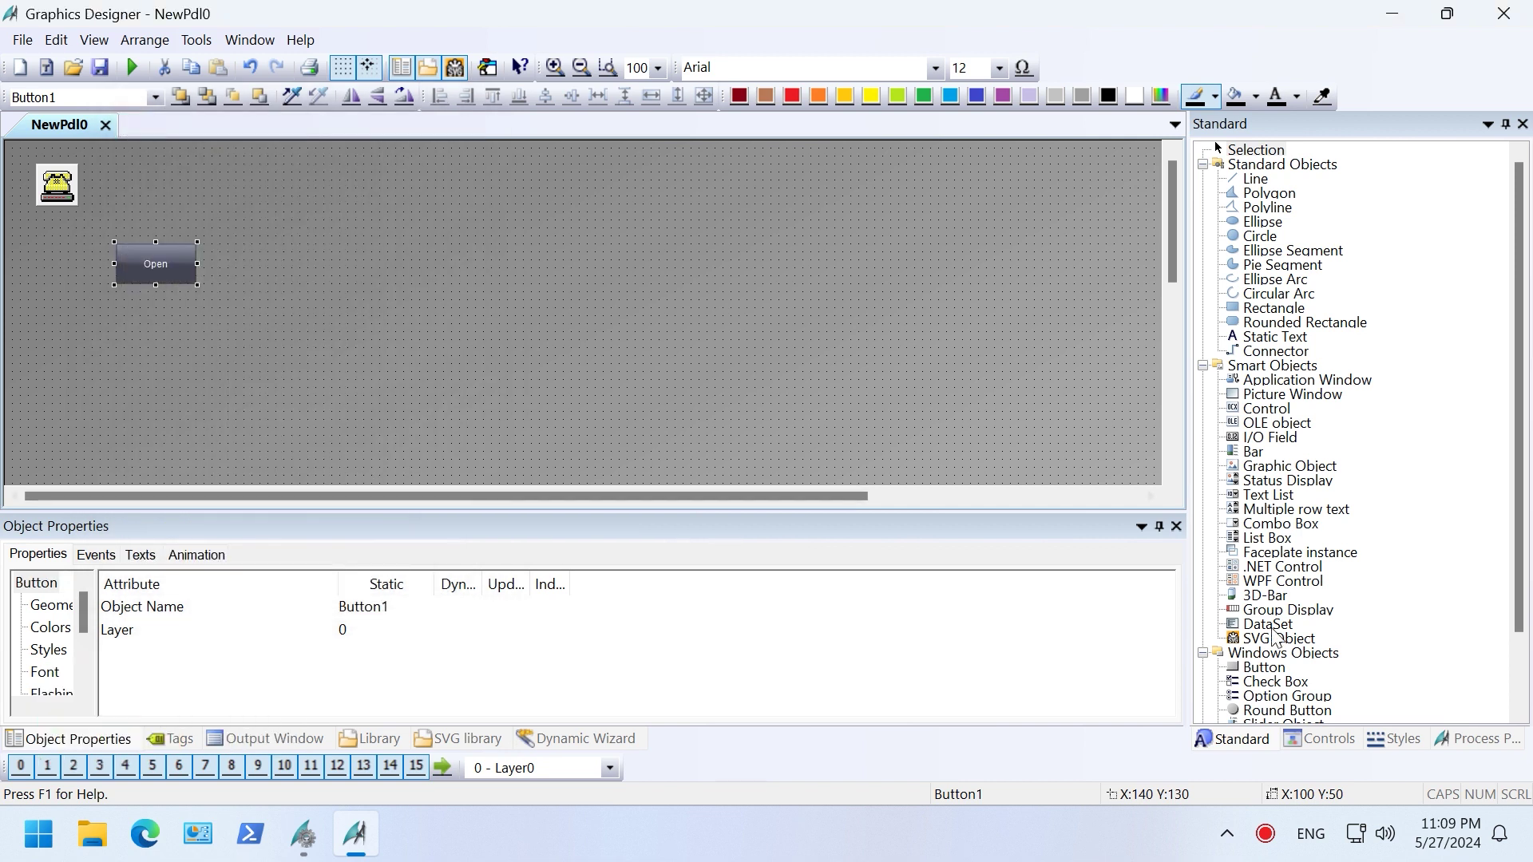
# Draw a second button about 100 by 60 below the Open button, at X 140, Y 220, with the text Close.
pyautogui.click(1275, 681)
pyautogui.click(1264, 667)
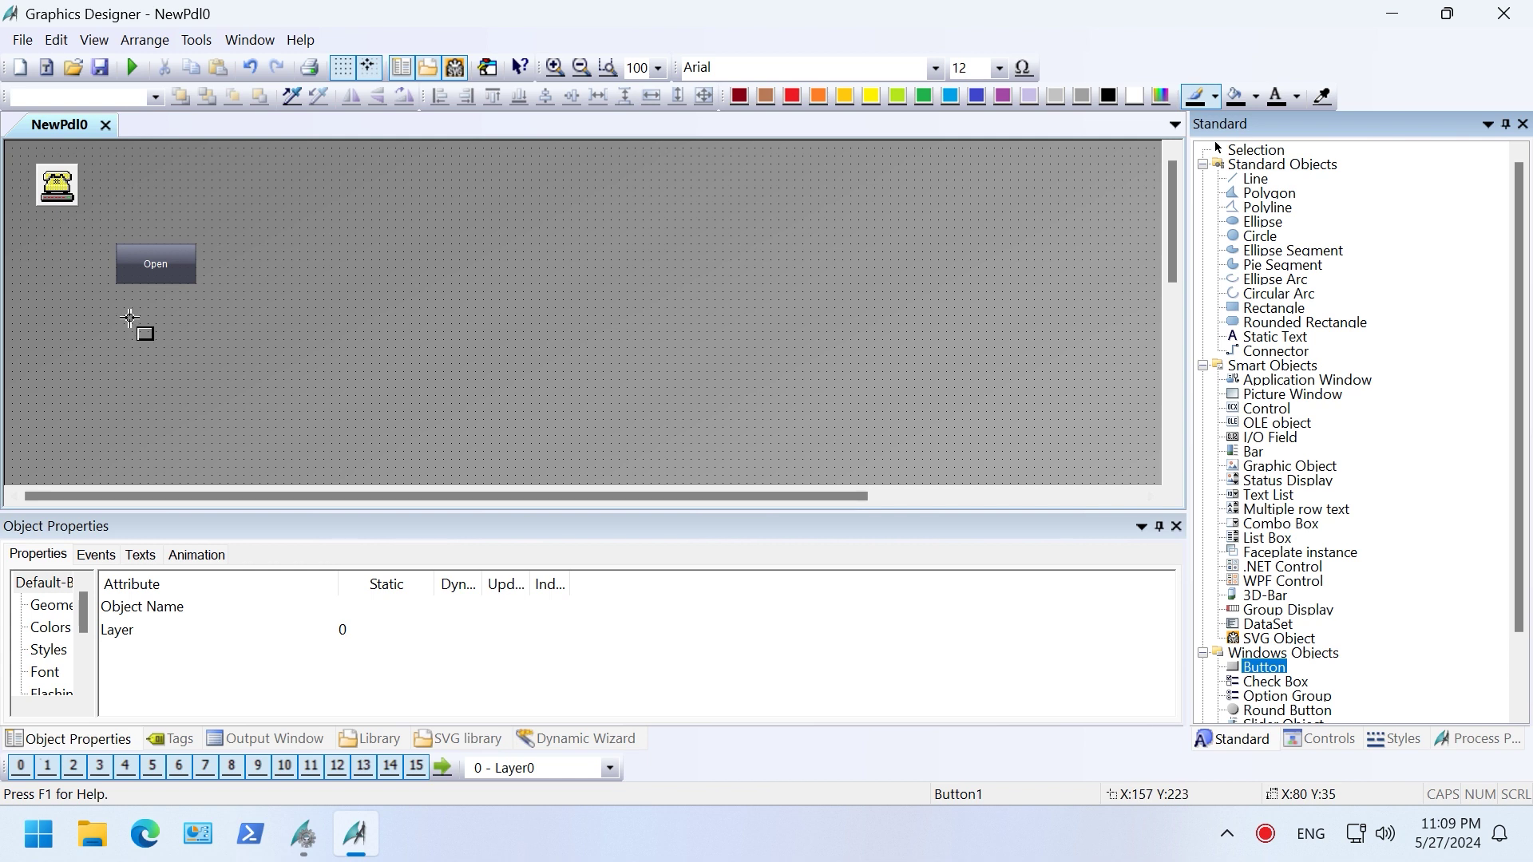
pyautogui.moveTo(114, 313); pyautogui.dragTo(194, 362)
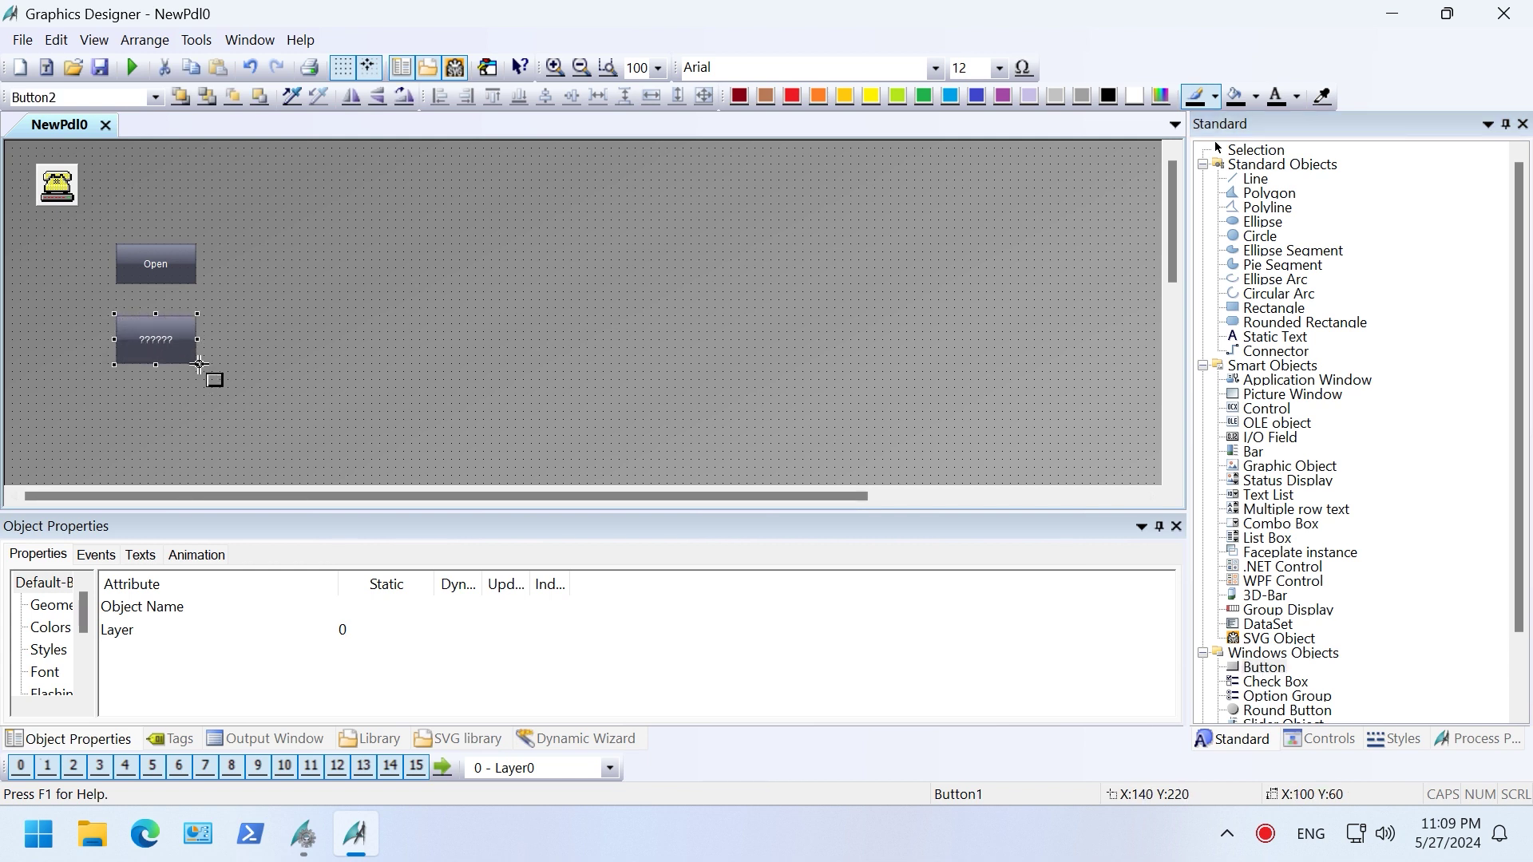
pyautogui.doubleClick(341, 238)
pyautogui.write('Close')
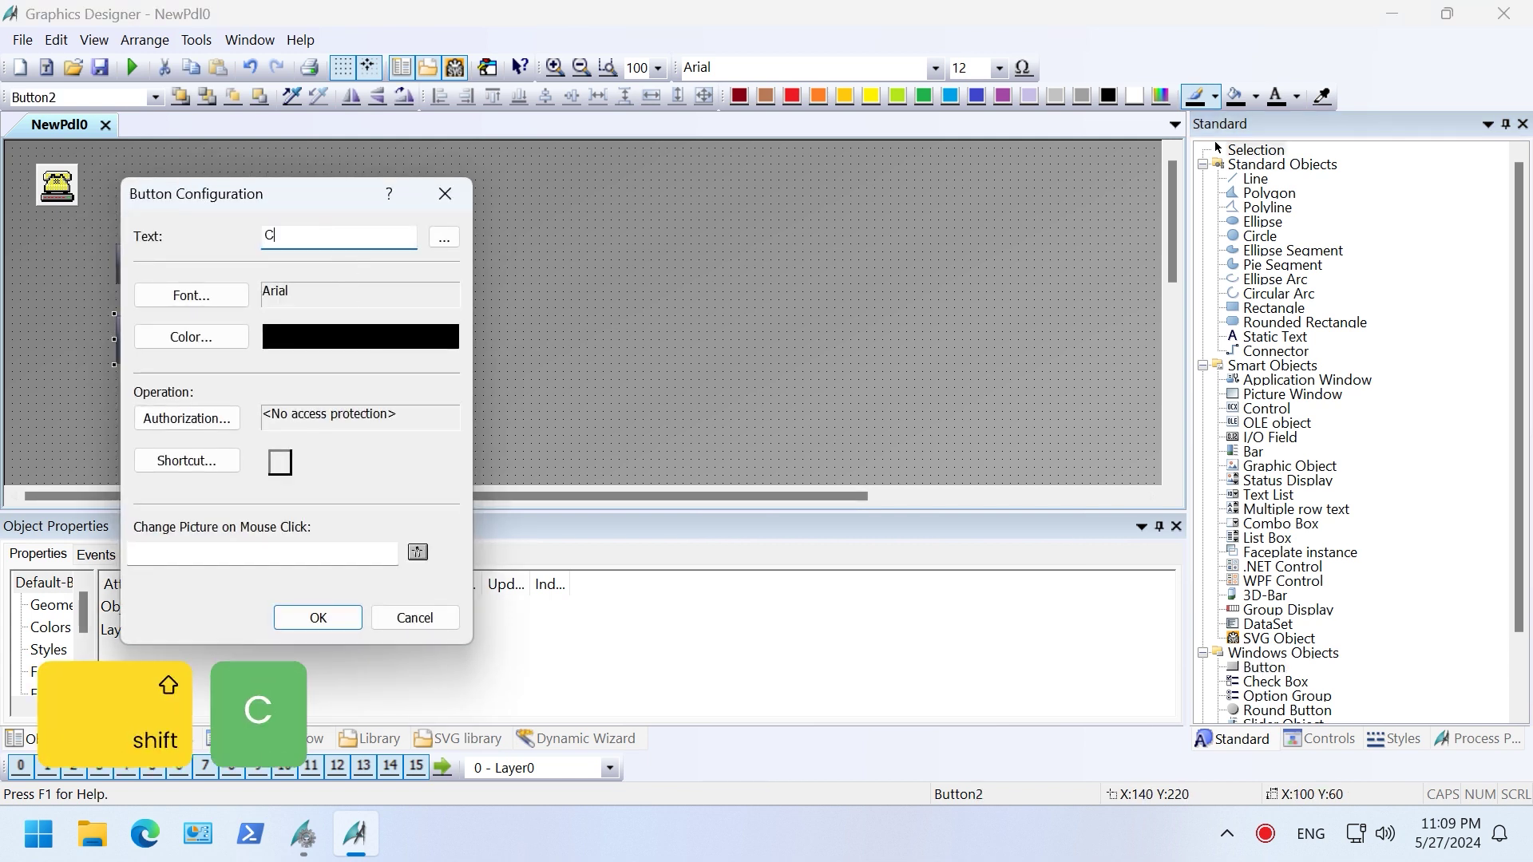
pyautogui.press('Return')
pyautogui.click(335, 371)
# Move the Close button down to Y 290 and place a copy of the Open button between both buttons, at X 140, Y 210.
pyautogui.click(158, 339)
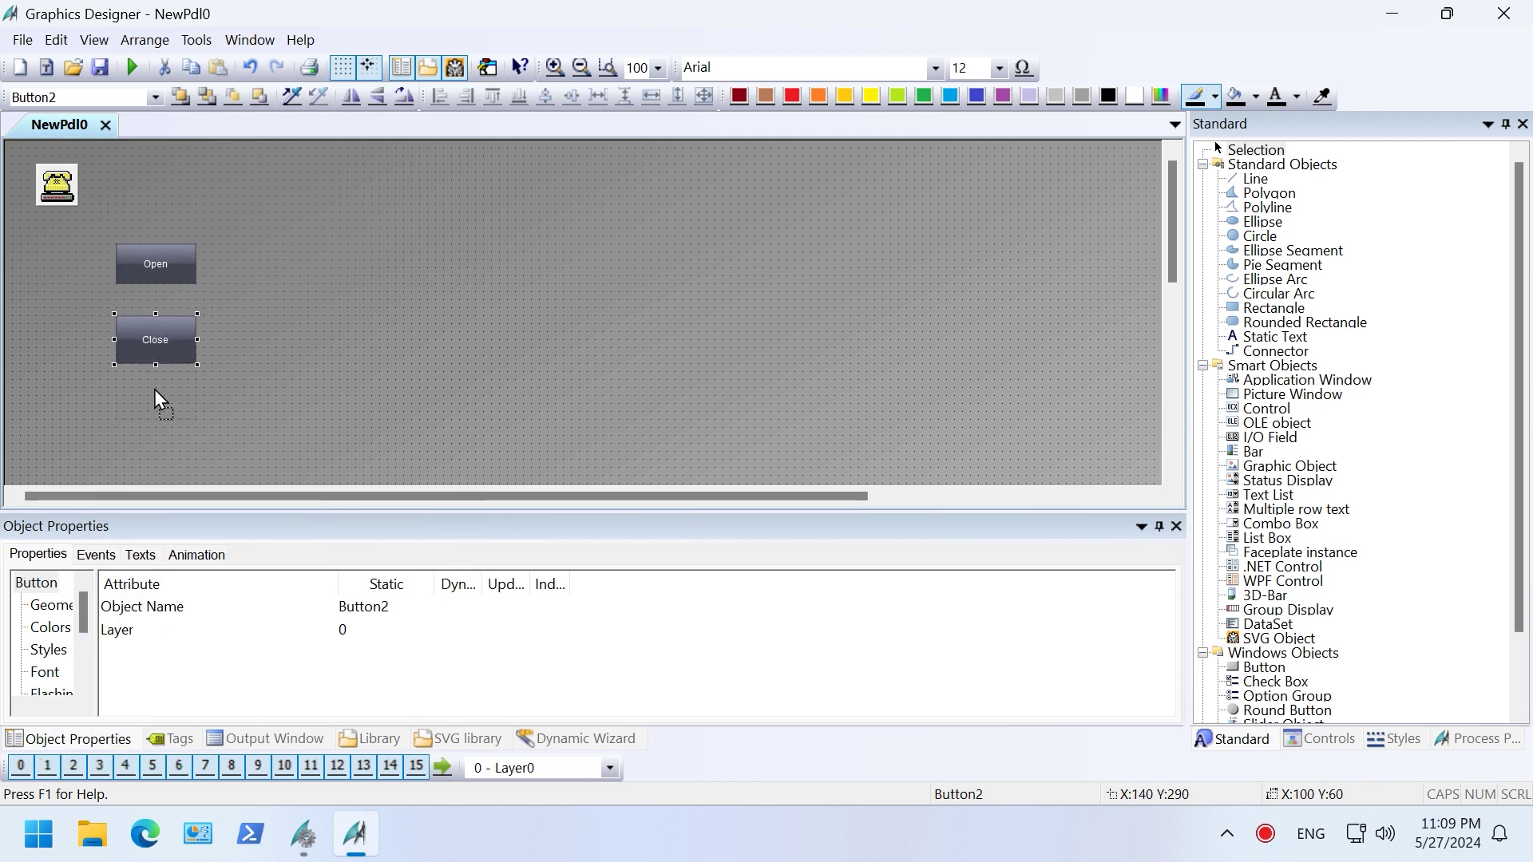
pyautogui.moveTo(157, 389); pyautogui.dragTo(157, 392)
pyautogui.click(164, 270)
pyautogui.hotkey('ctrl', 'c')
pyautogui.hotkey('ctrl', 'v')
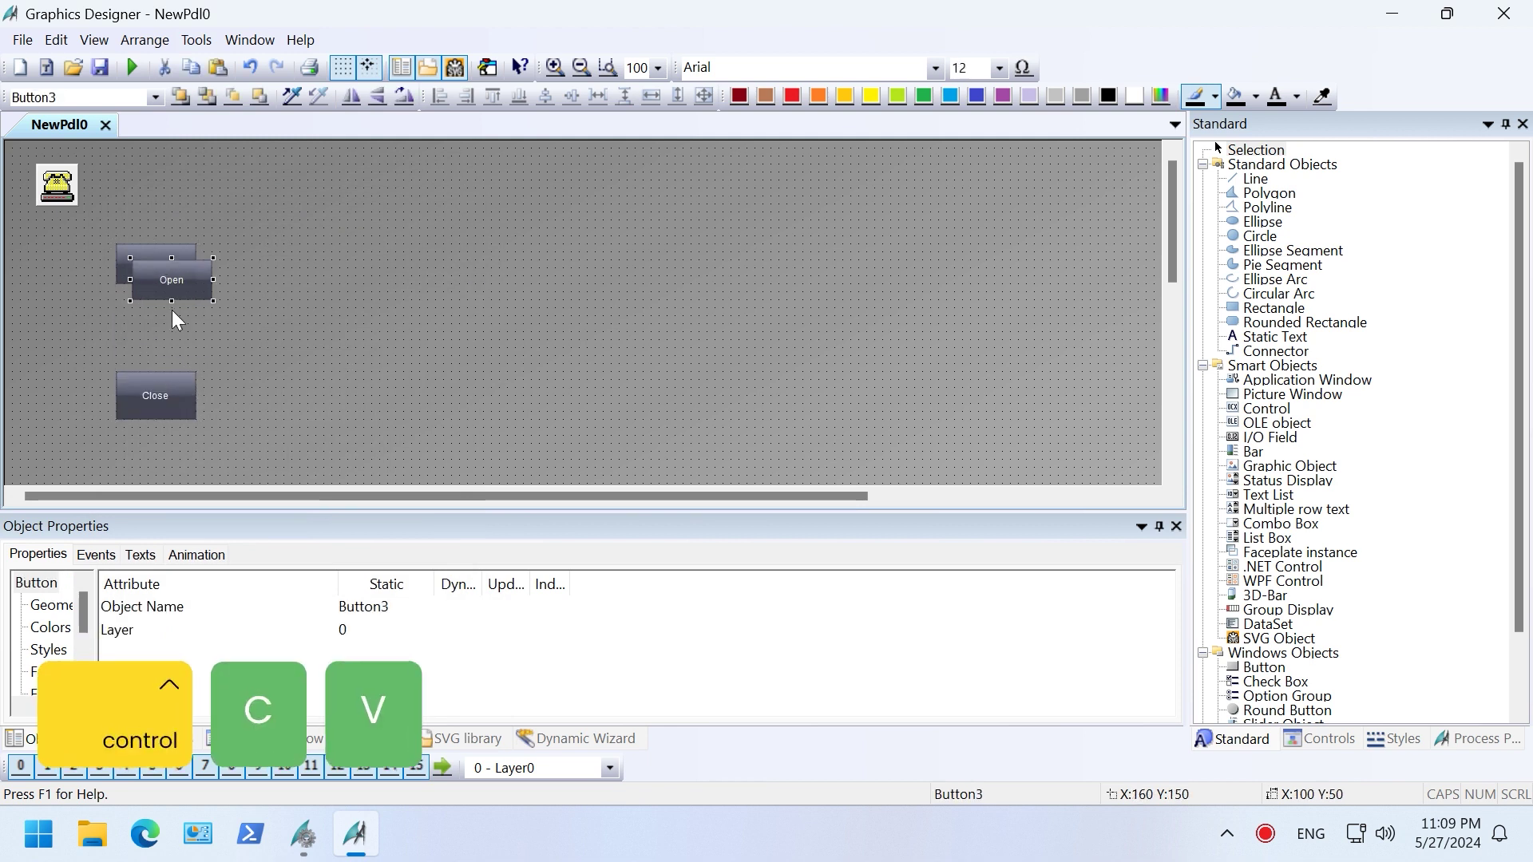
pyautogui.moveTo(171, 279); pyautogui.dragTo(156, 329)
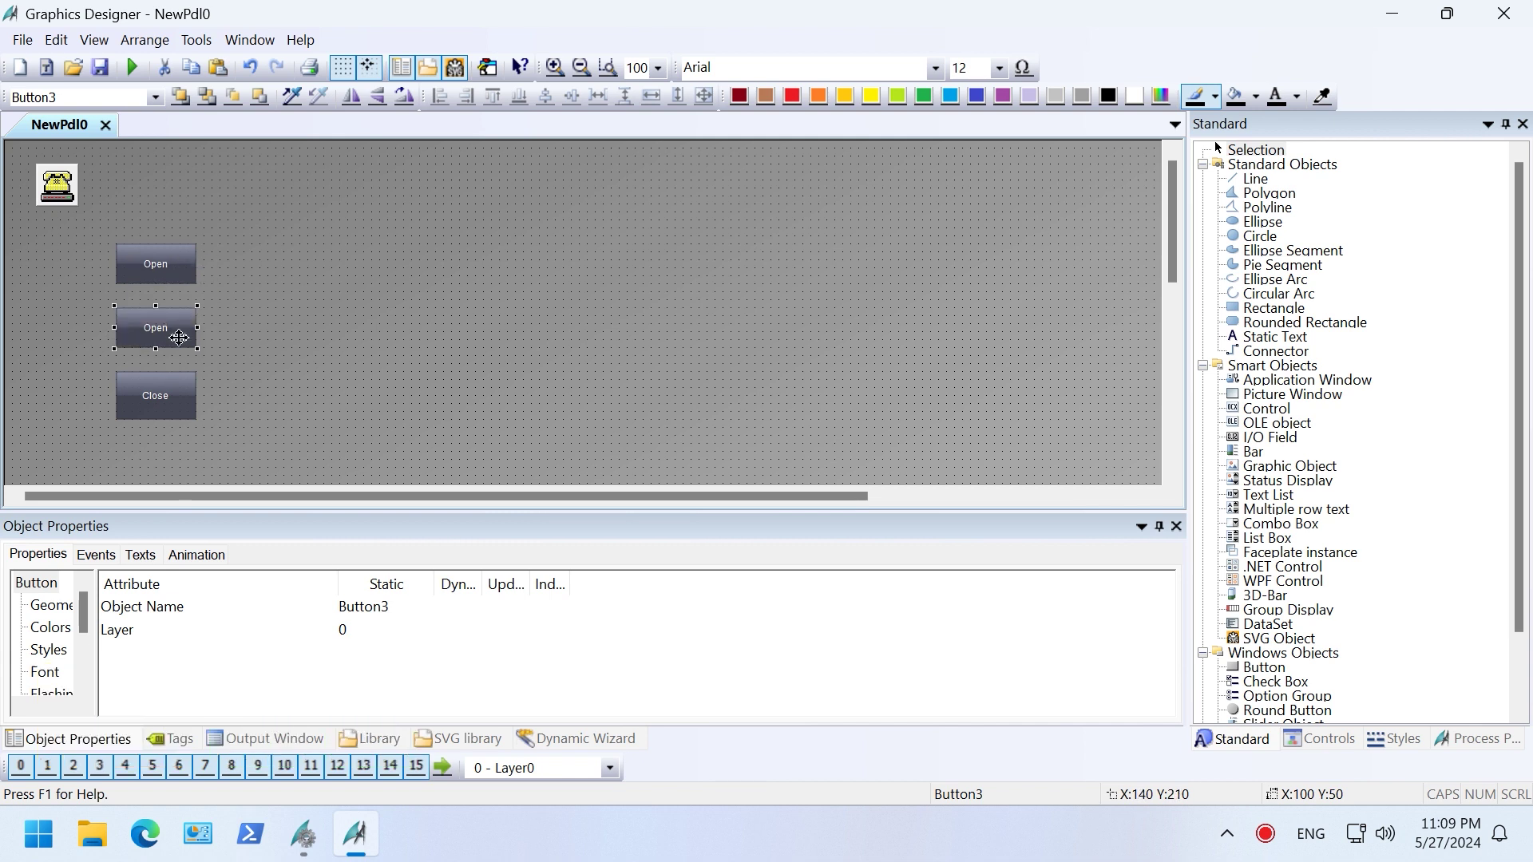
# Change the middle button's text to Read and set its font size to 20.
pyautogui.moveTo(203, 624); pyautogui.dragTo(203, 625)
pyautogui.moveTo(239, 512); pyautogui.dragTo(240, 469)
pyautogui.click(45, 630)
pyautogui.click(490, 564)
pyautogui.click(489, 563)
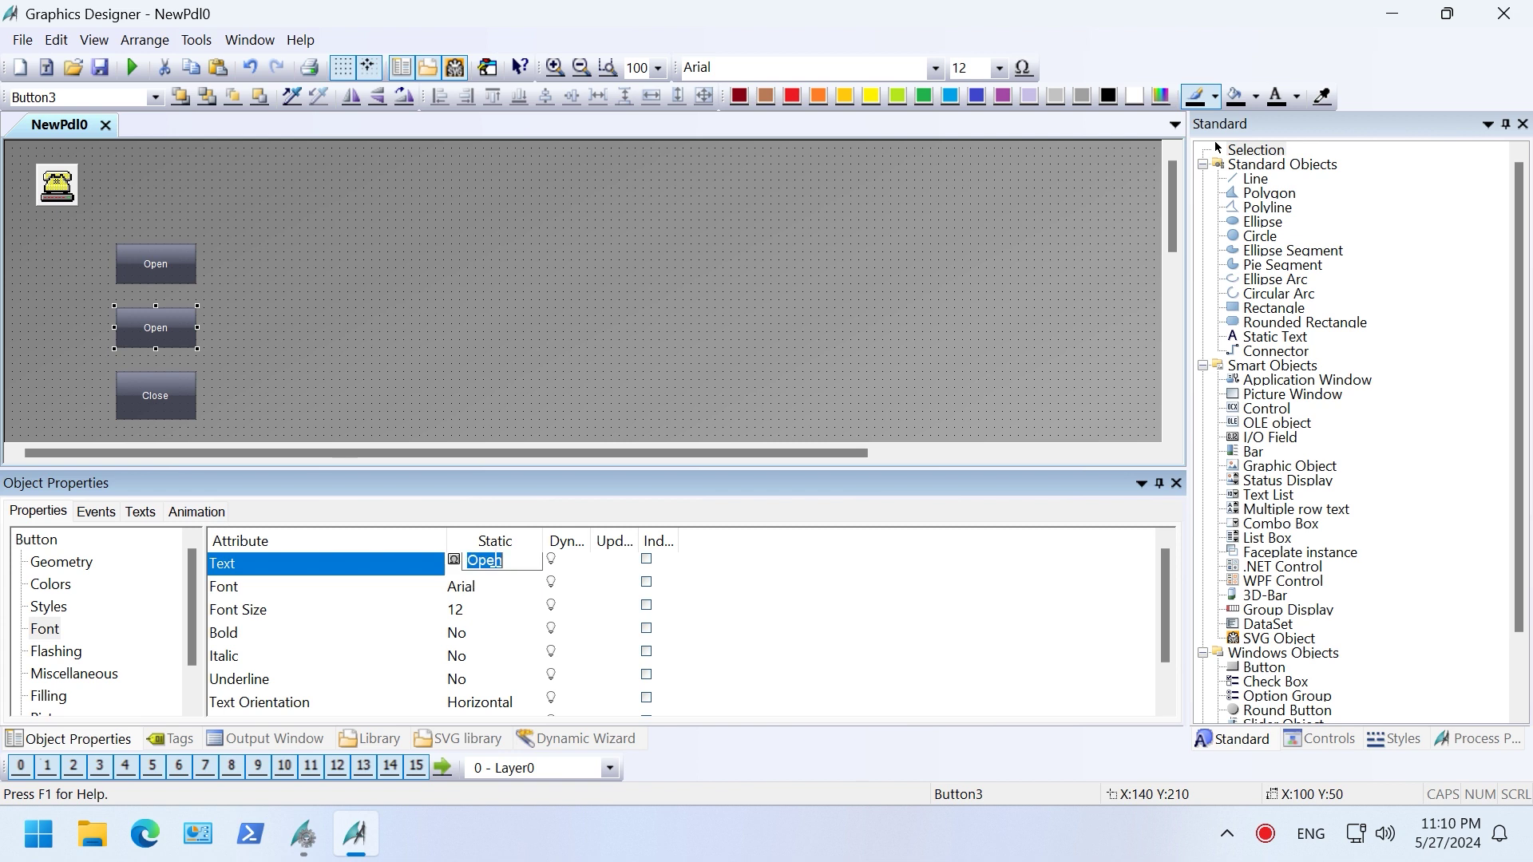
pyautogui.write('Read')
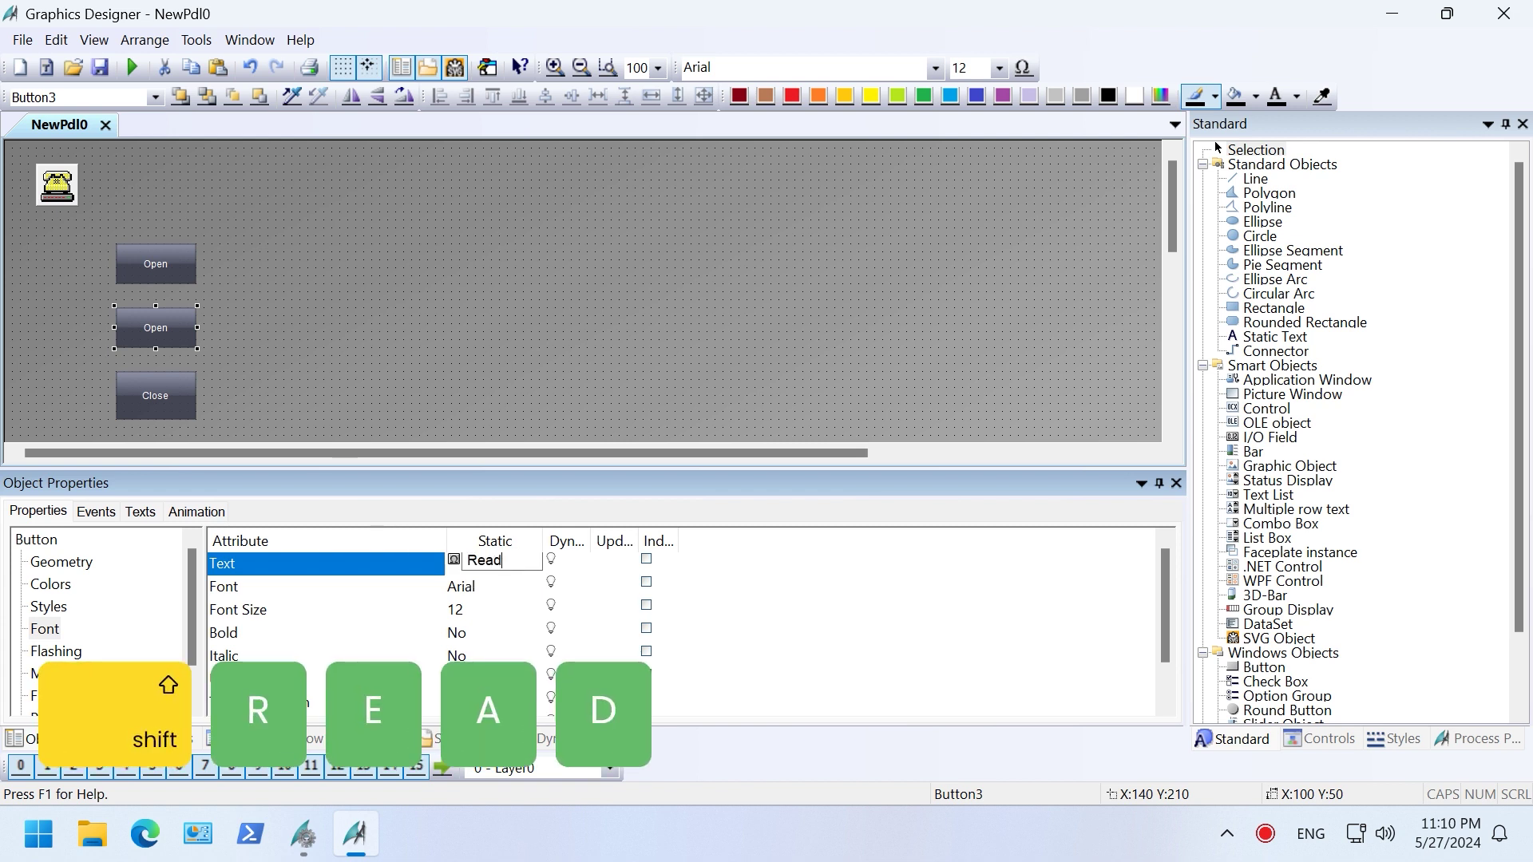
pyautogui.press('Return')
pyautogui.click(491, 610)
pyautogui.click(491, 610)
pyautogui.write('20')
pyautogui.press('Return')
# Set the font size of the Open and Close buttons to 20.
pyautogui.click(166, 275)
pyautogui.click(489, 610)
pyautogui.click(489, 610)
pyautogui.write('20')
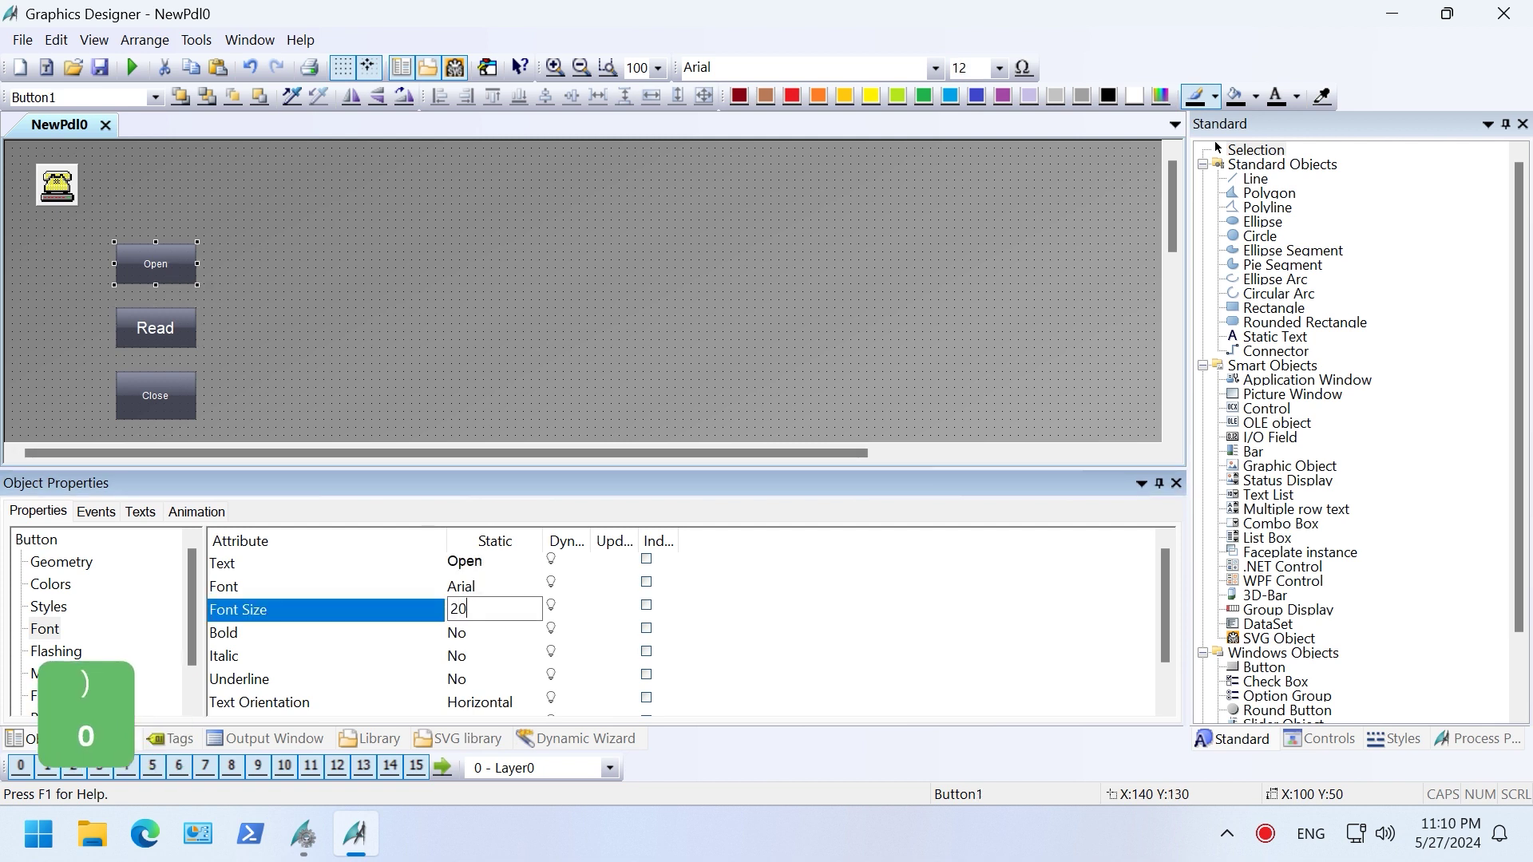
pyautogui.press('Return')
pyautogui.click(159, 397)
pyautogui.click(489, 610)
pyautogui.click(489, 610)
pyautogui.write('20')
pyautogui.press('Return')
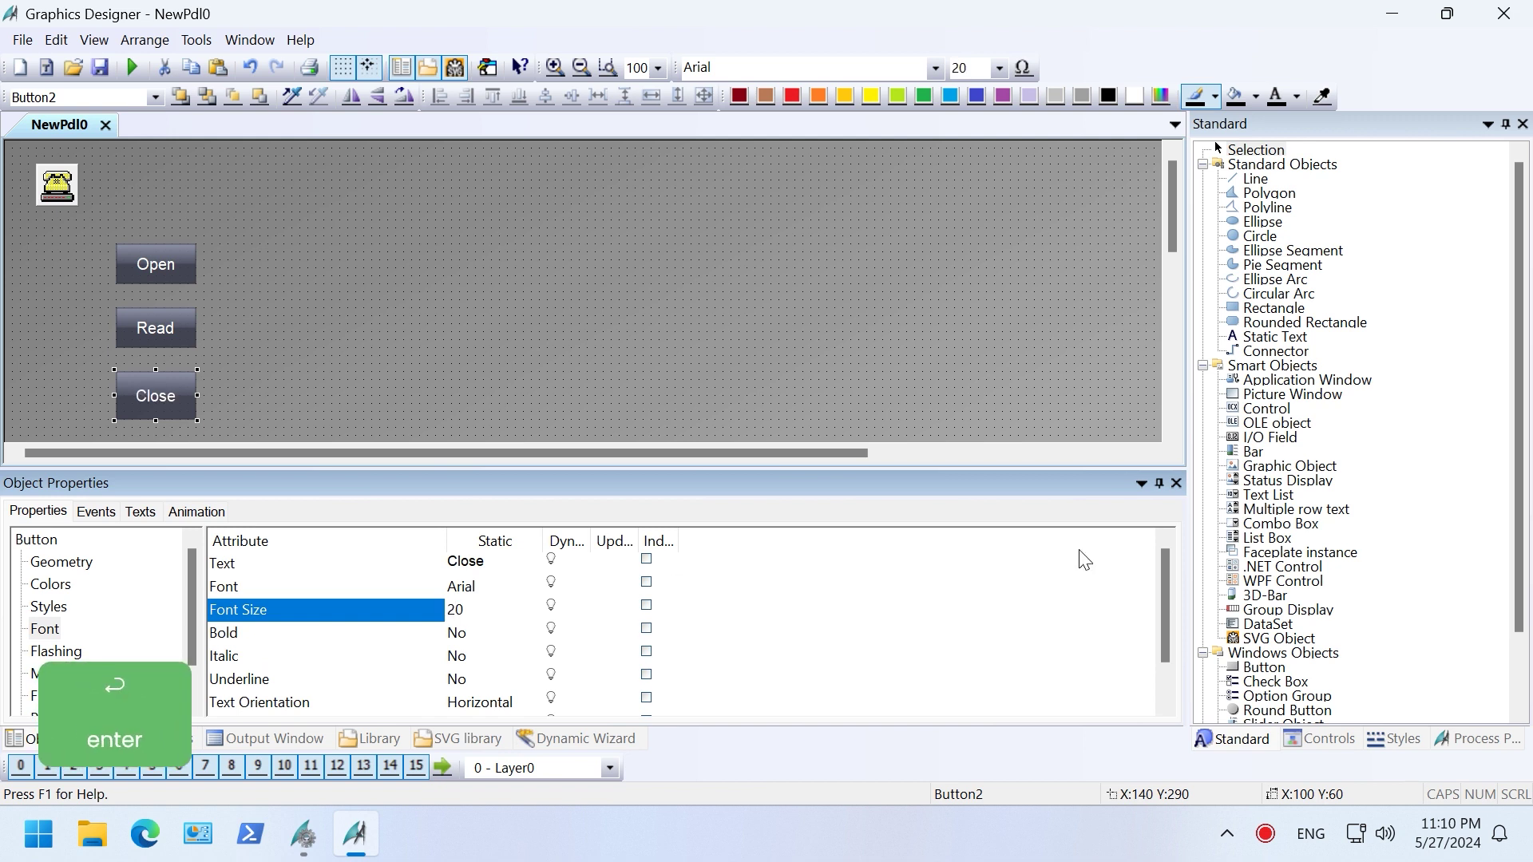
# Draw an I/O field about 340 by 50 beside the Read button, at X 280, Y 210, keeping its default configuration.
pyautogui.click(1283, 438)
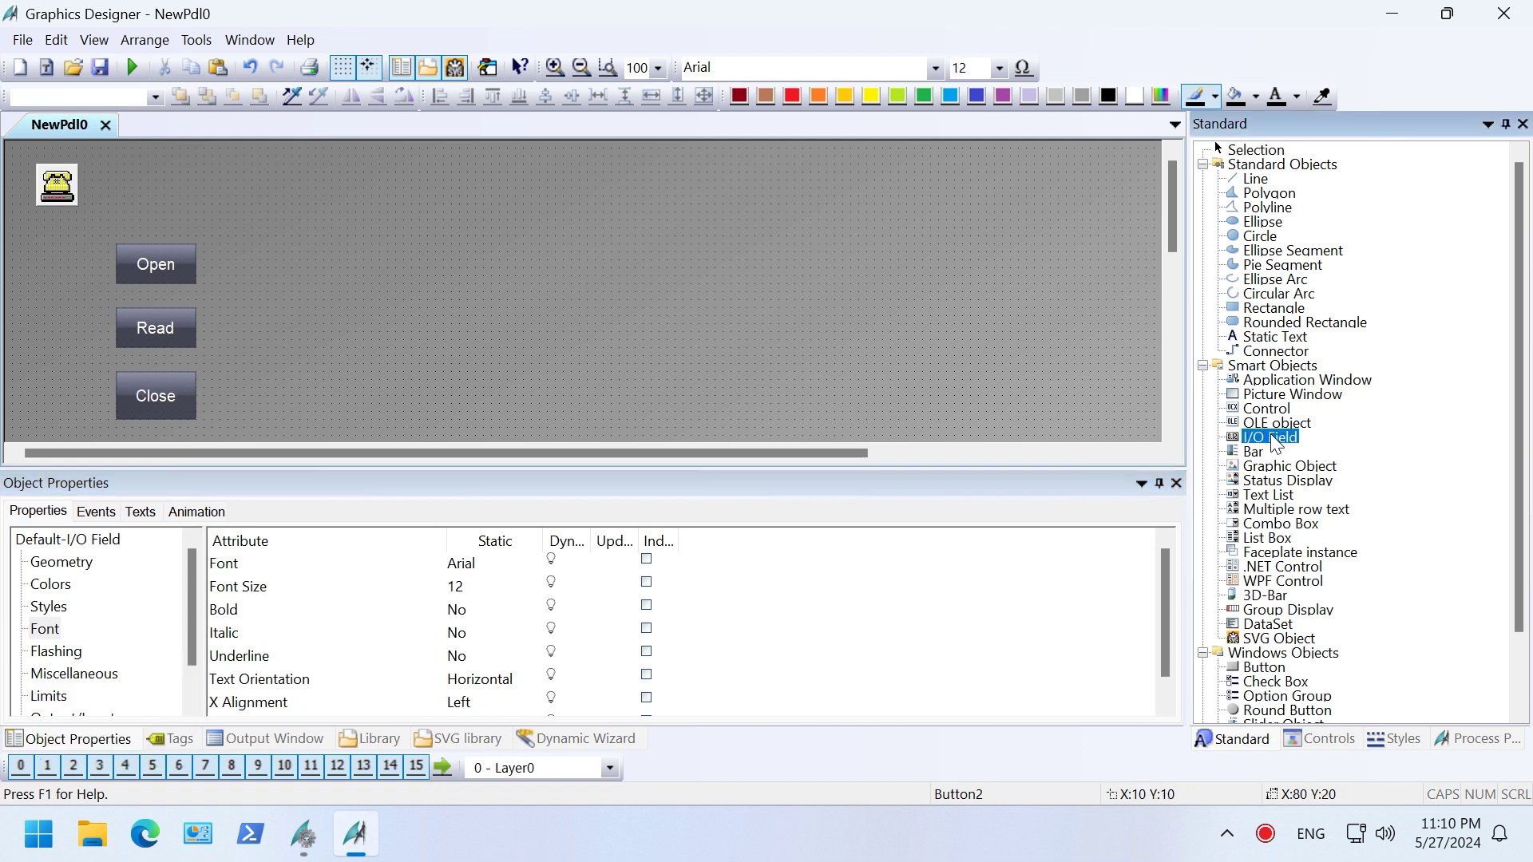
pyautogui.moveTo(232, 313)
pyautogui.mouseDown()
pyautogui.moveTo(476, 367)
pyautogui.moveTo(501, 348)
pyautogui.mouseUp()
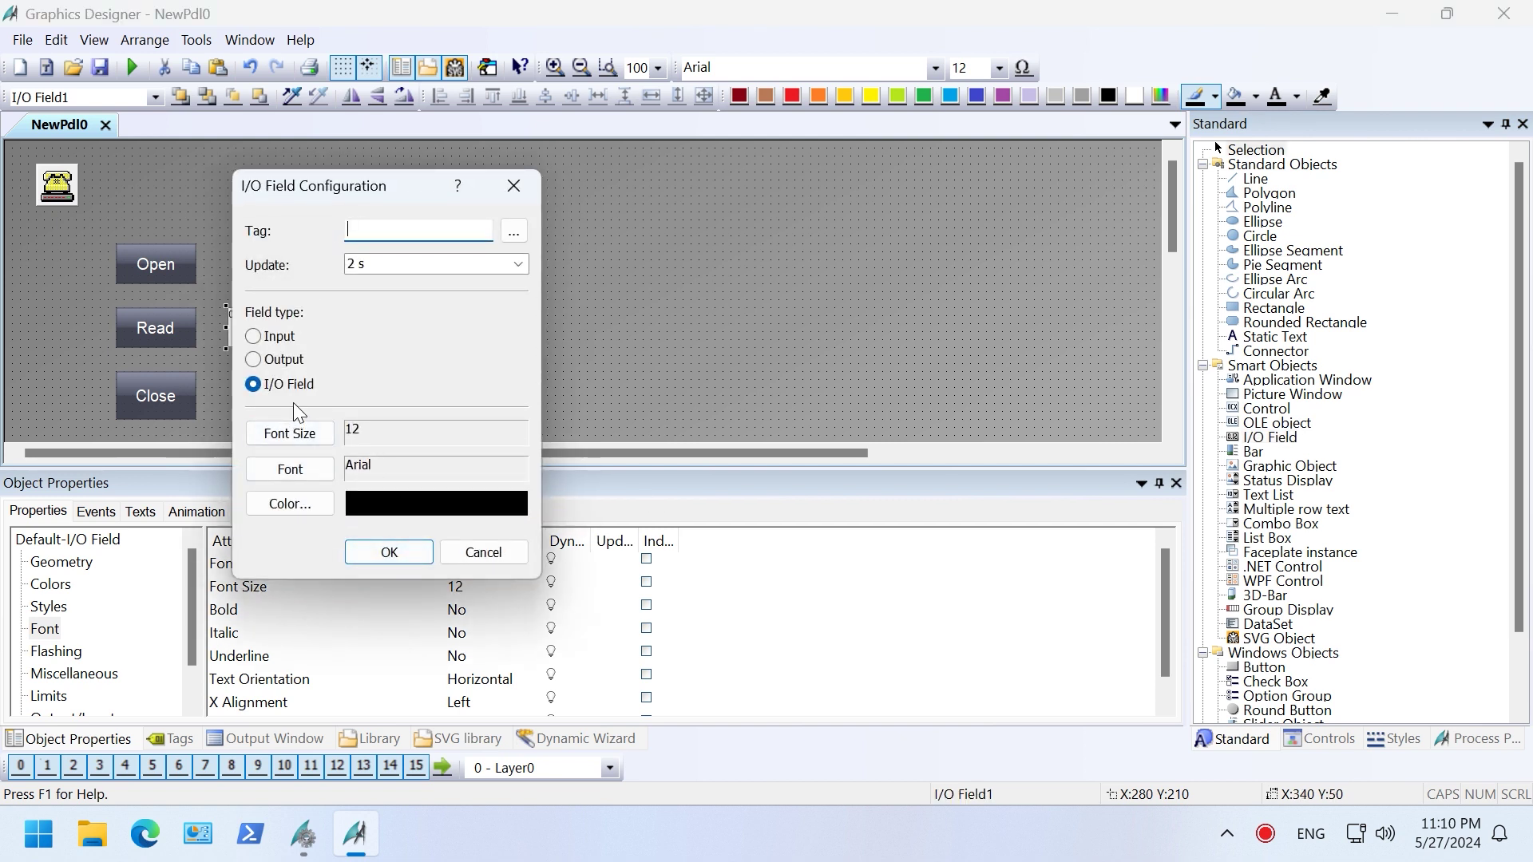
pyautogui.click(382, 559)
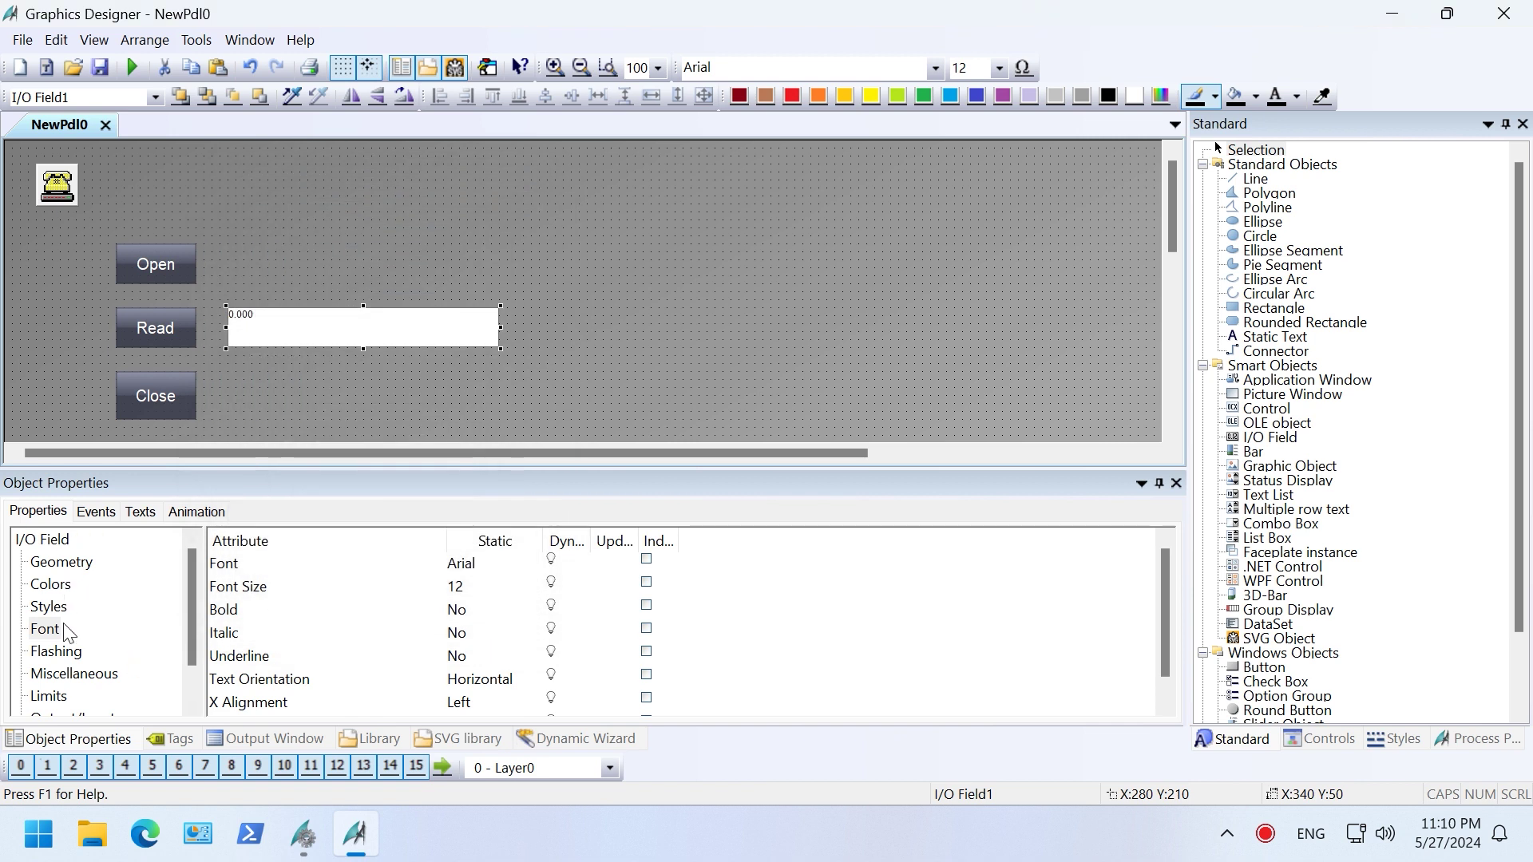
# Set the I/O field's font size to 20.
pyautogui.click(50, 636)
pyautogui.click(455, 586)
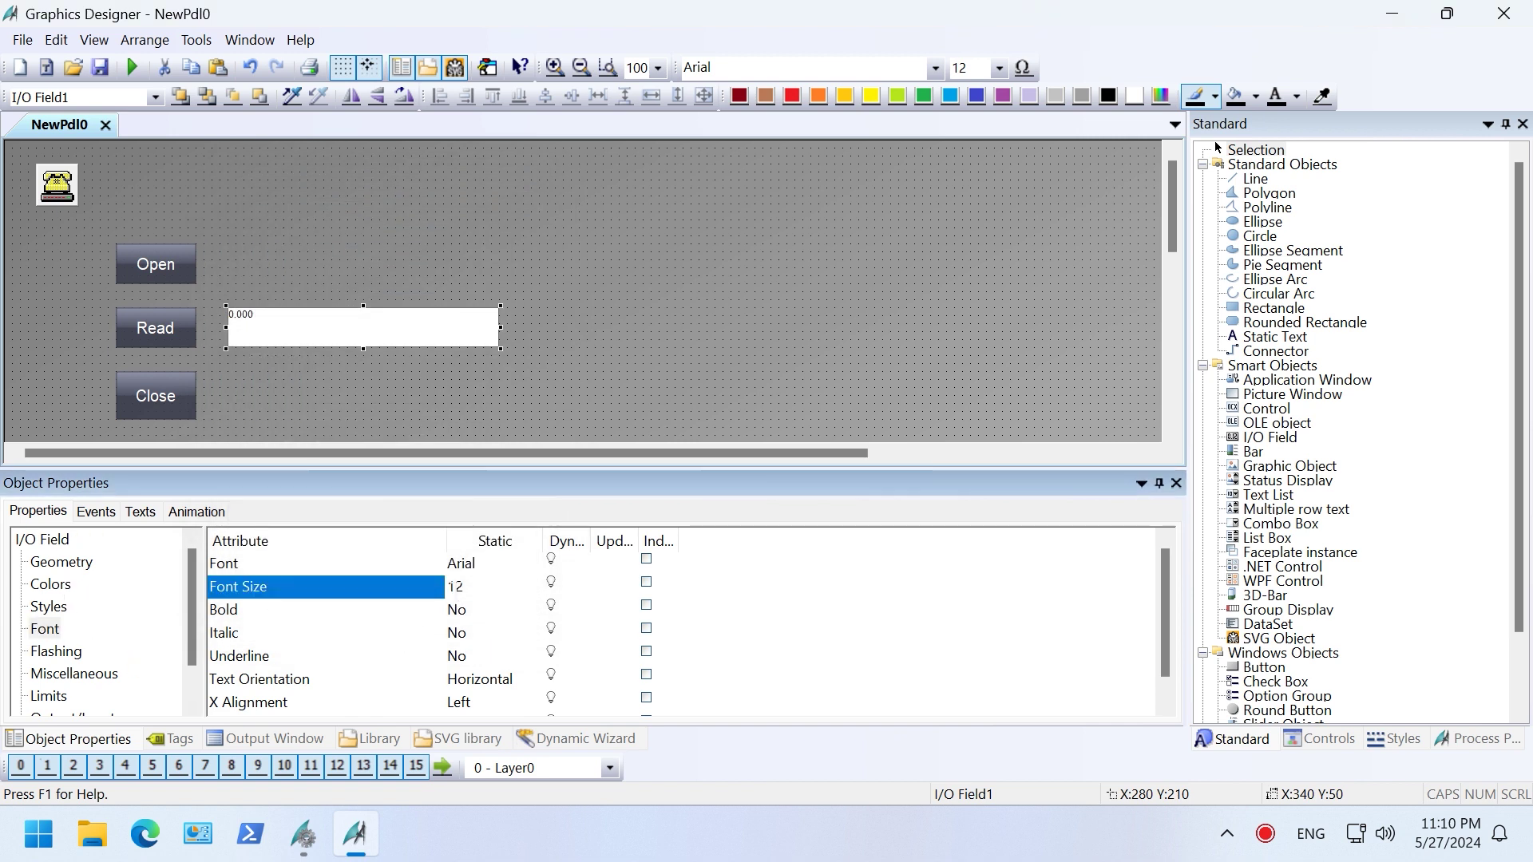
pyautogui.write('20')
pyautogui.press('Return')
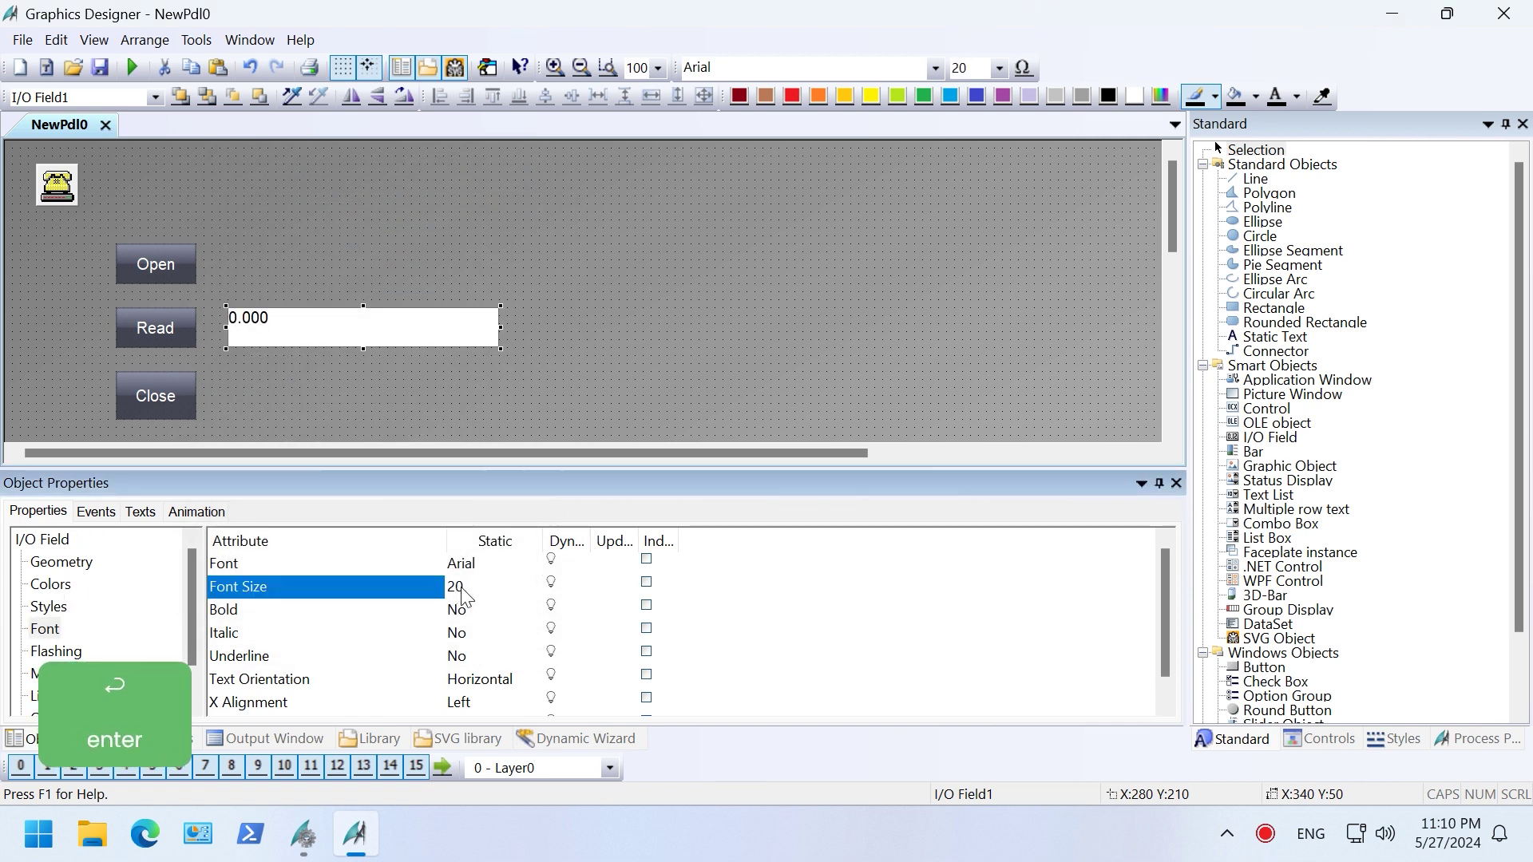
pyautogui.scroll(-1, 283, 678)
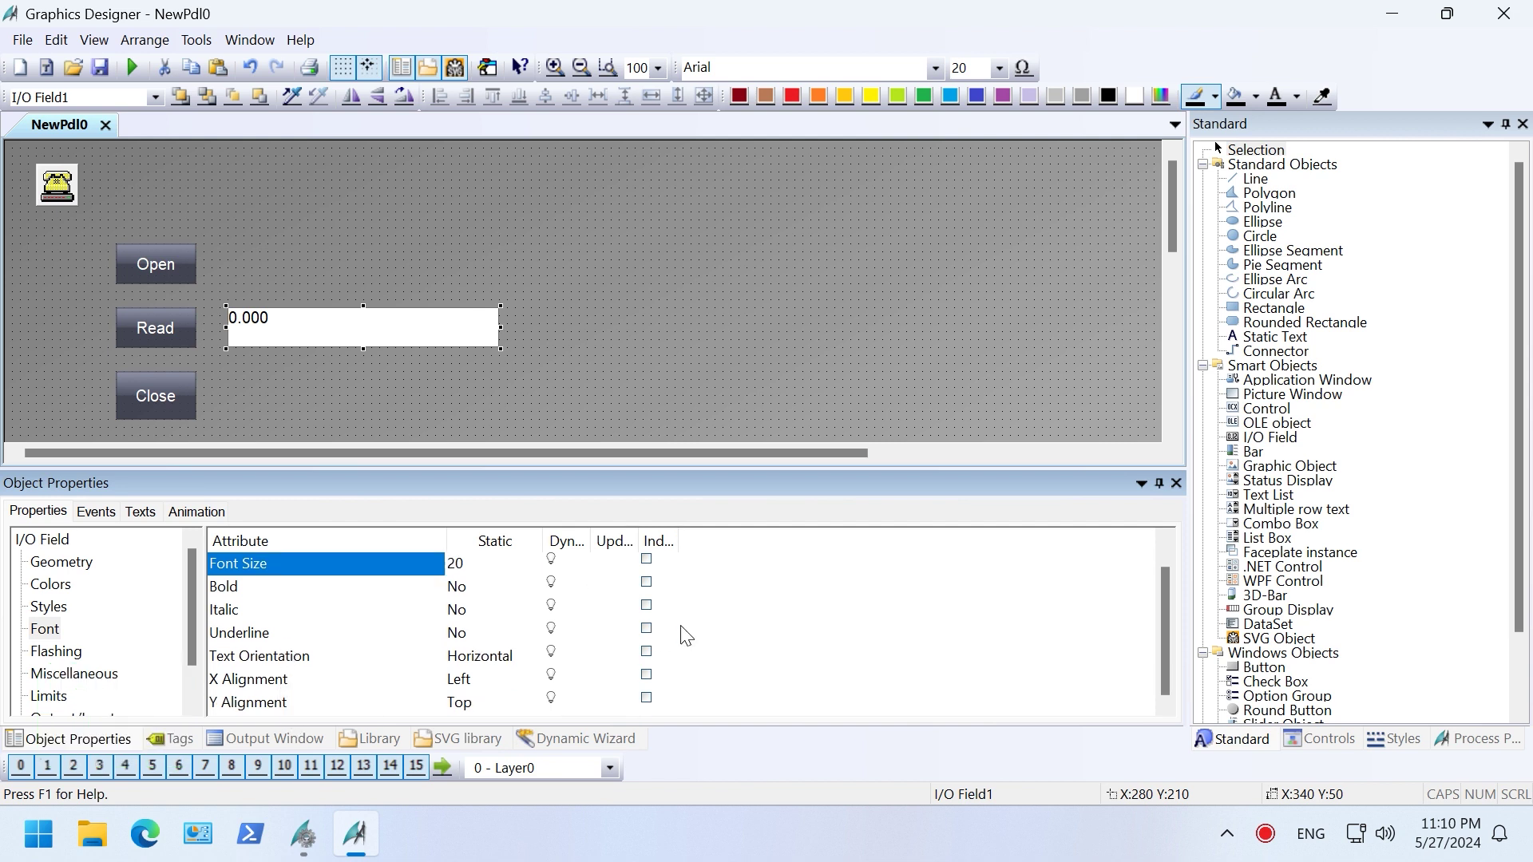
pyautogui.click(762, 336)
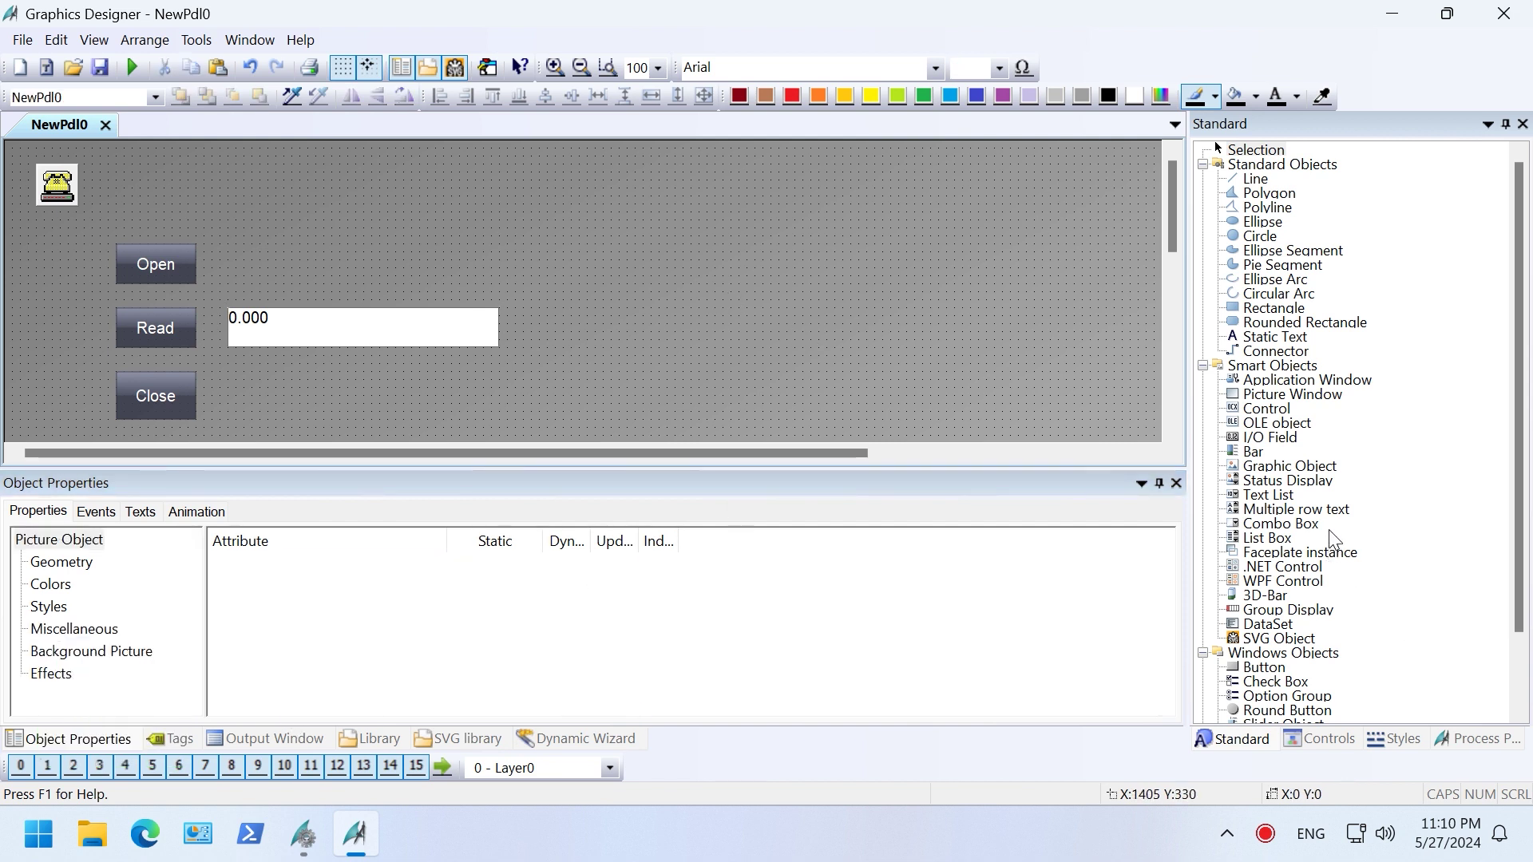
# Draw an application window about 570 by 330 at X 670, Y 40, with Global Script contents and the GSC Diagnostics template.
pyautogui.click(1346, 383)
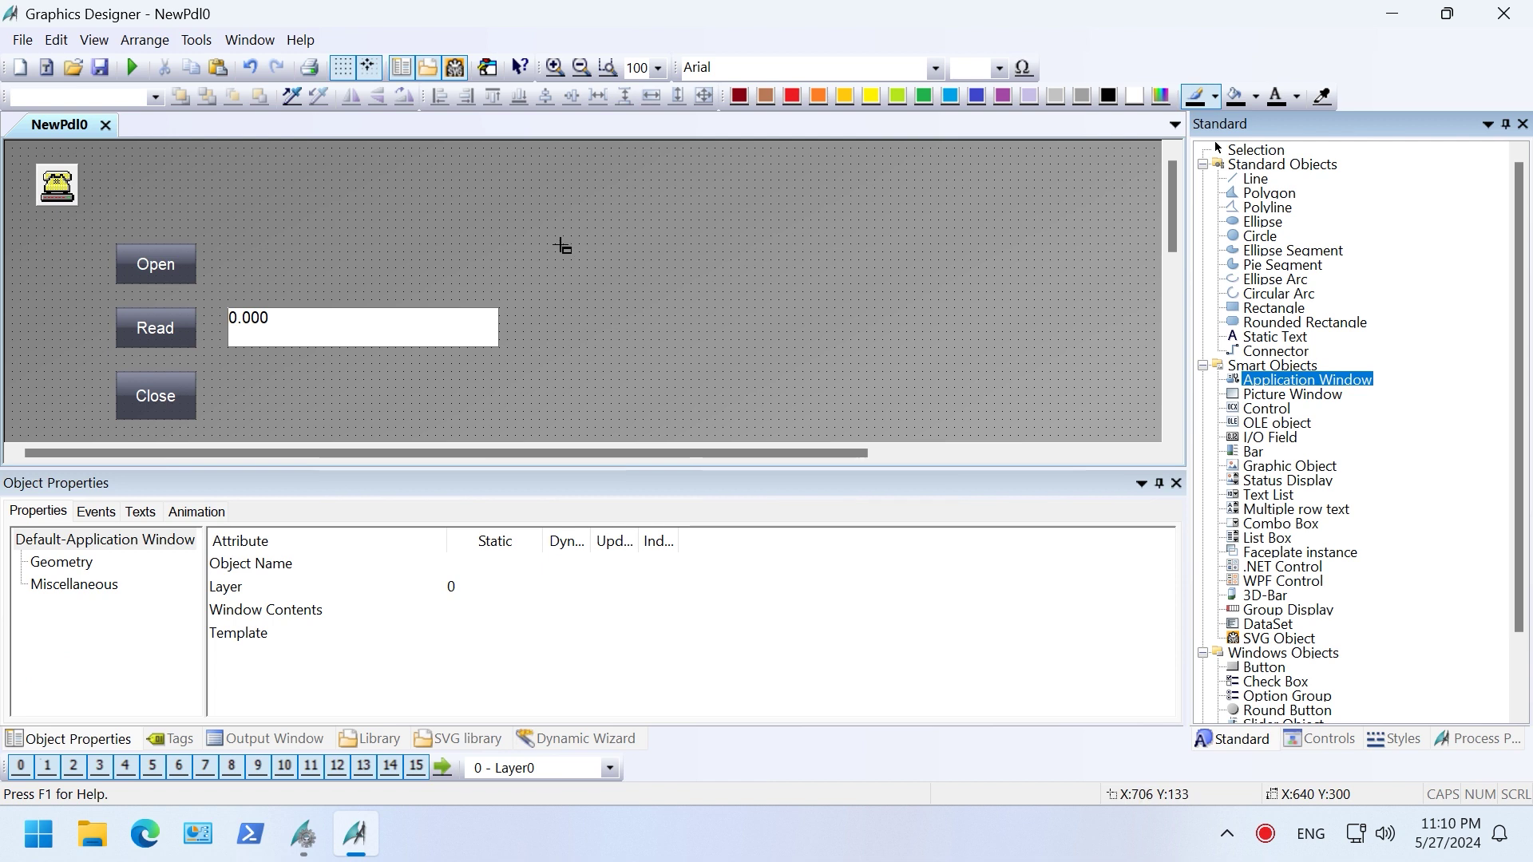
pyautogui.moveTo(539, 170); pyautogui.dragTo(996, 437)
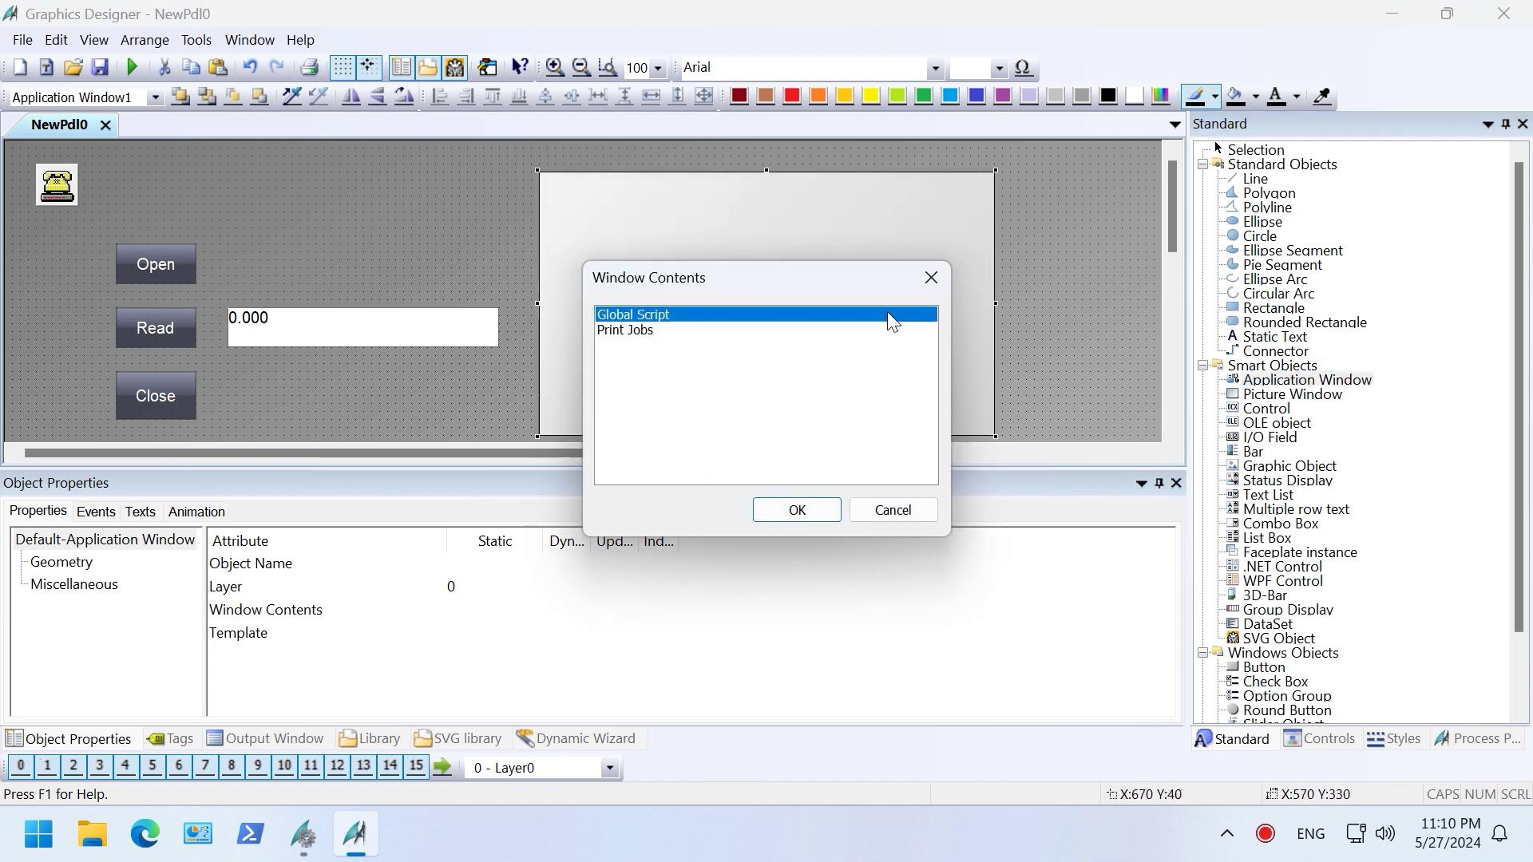
pyautogui.click(804, 524)
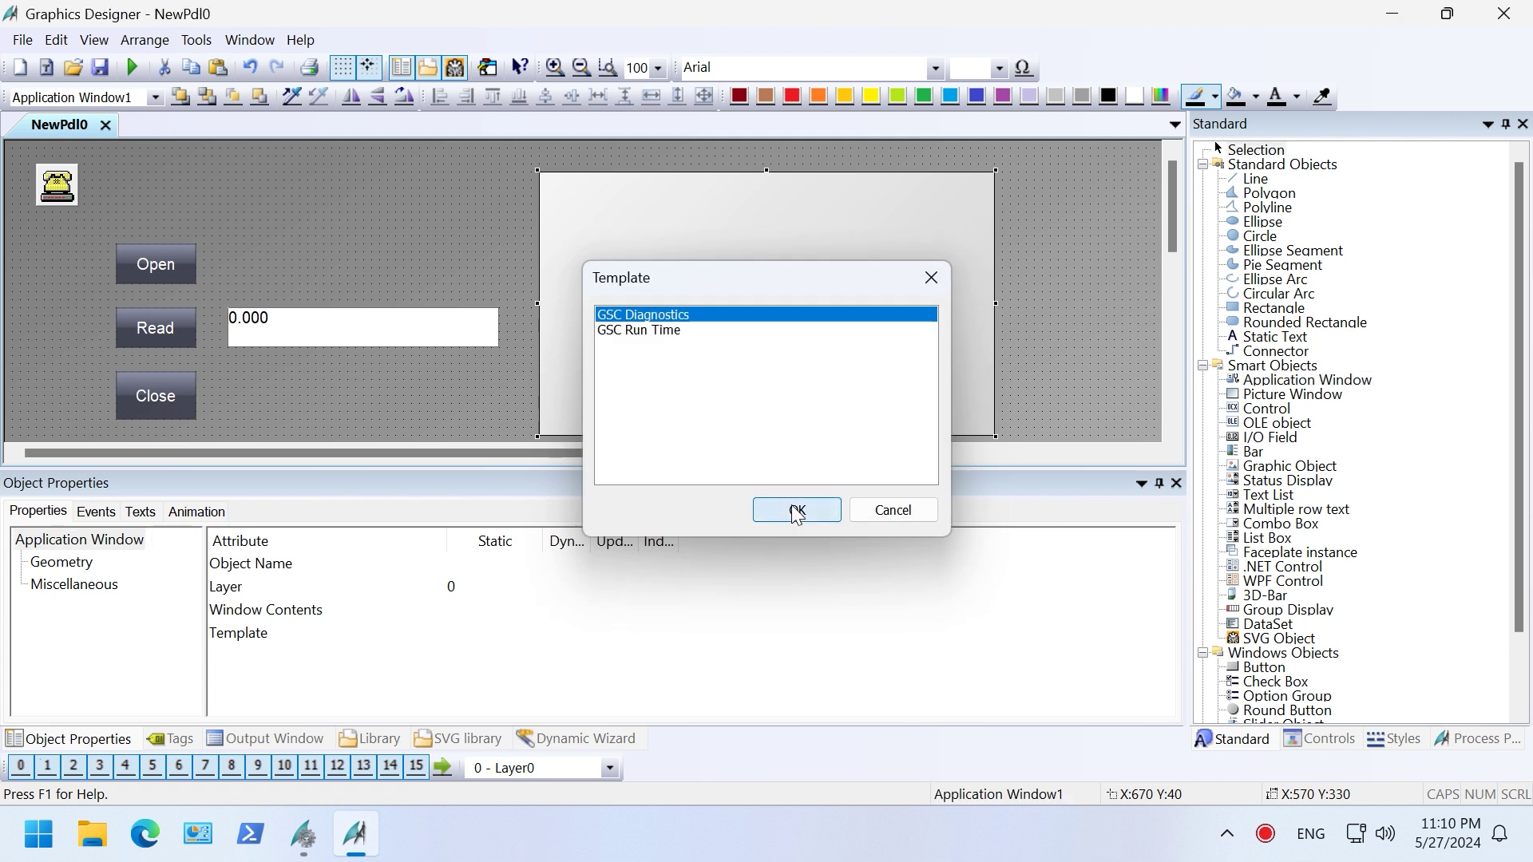
pyautogui.click(797, 512)
# Make more room for the picture area and enlarge the GSC Diagnostics window to about 770 by 490.
pyautogui.moveTo(797, 469); pyautogui.dragTo(771, 630)
pyautogui.moveTo(994, 435); pyautogui.dragTo(1157, 562)
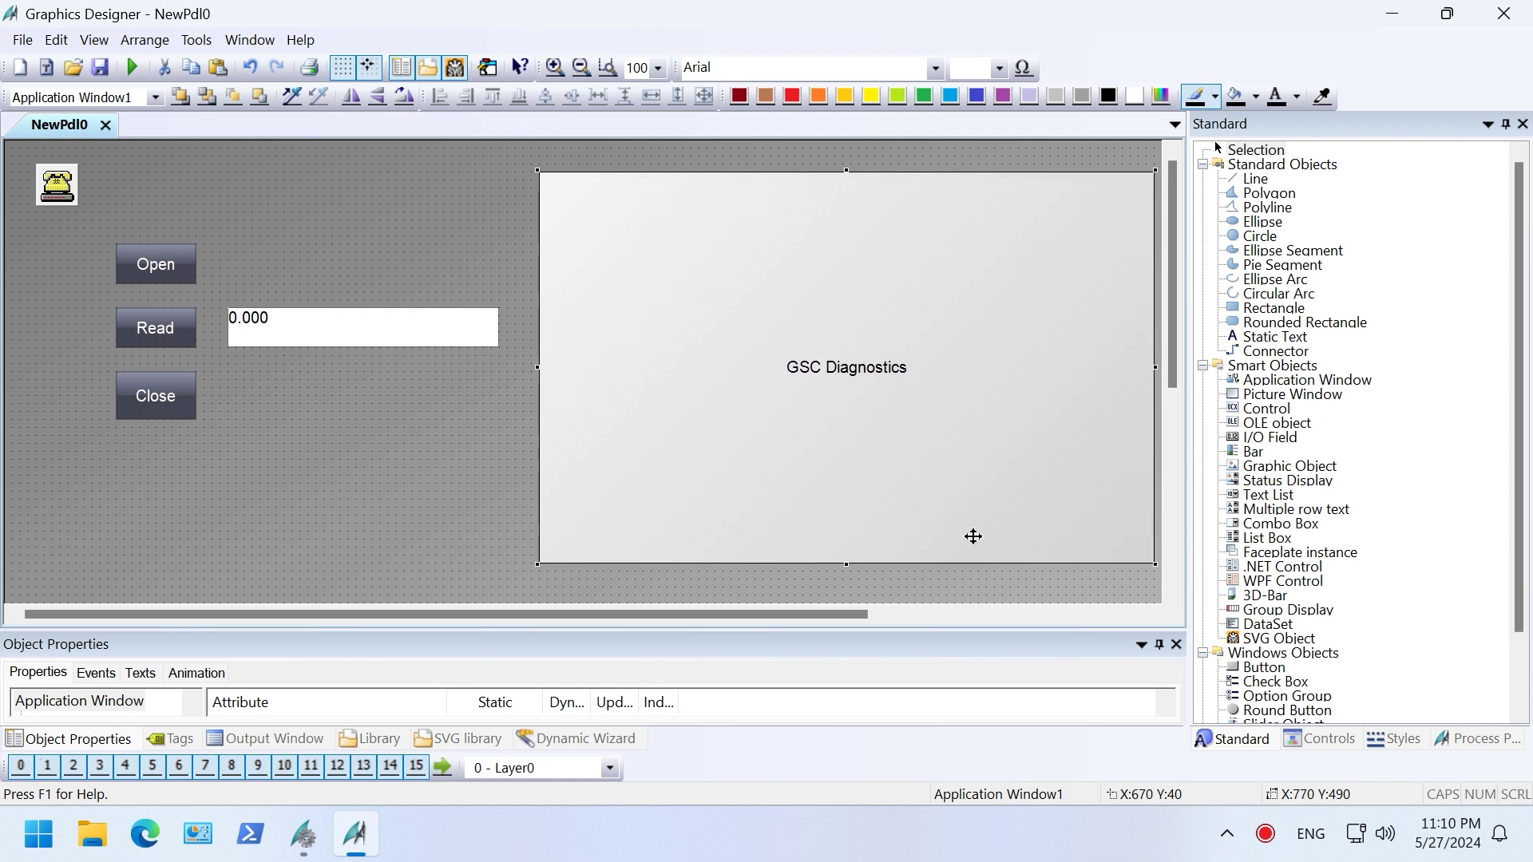
pyautogui.click(375, 440)
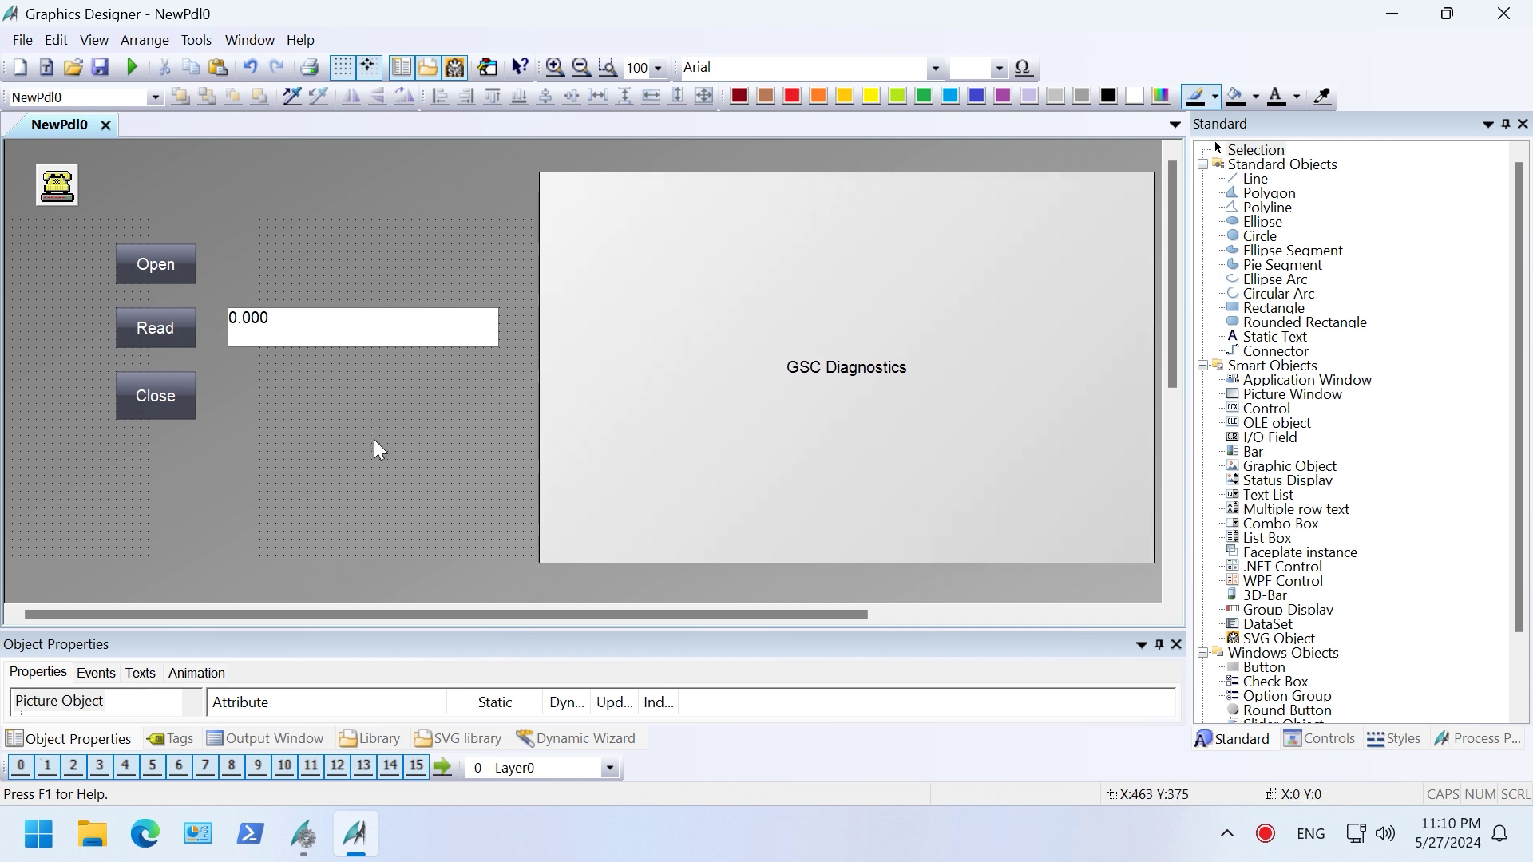
# Save the picture as Main in the project's GraCS folder.
pyautogui.click(100, 67)
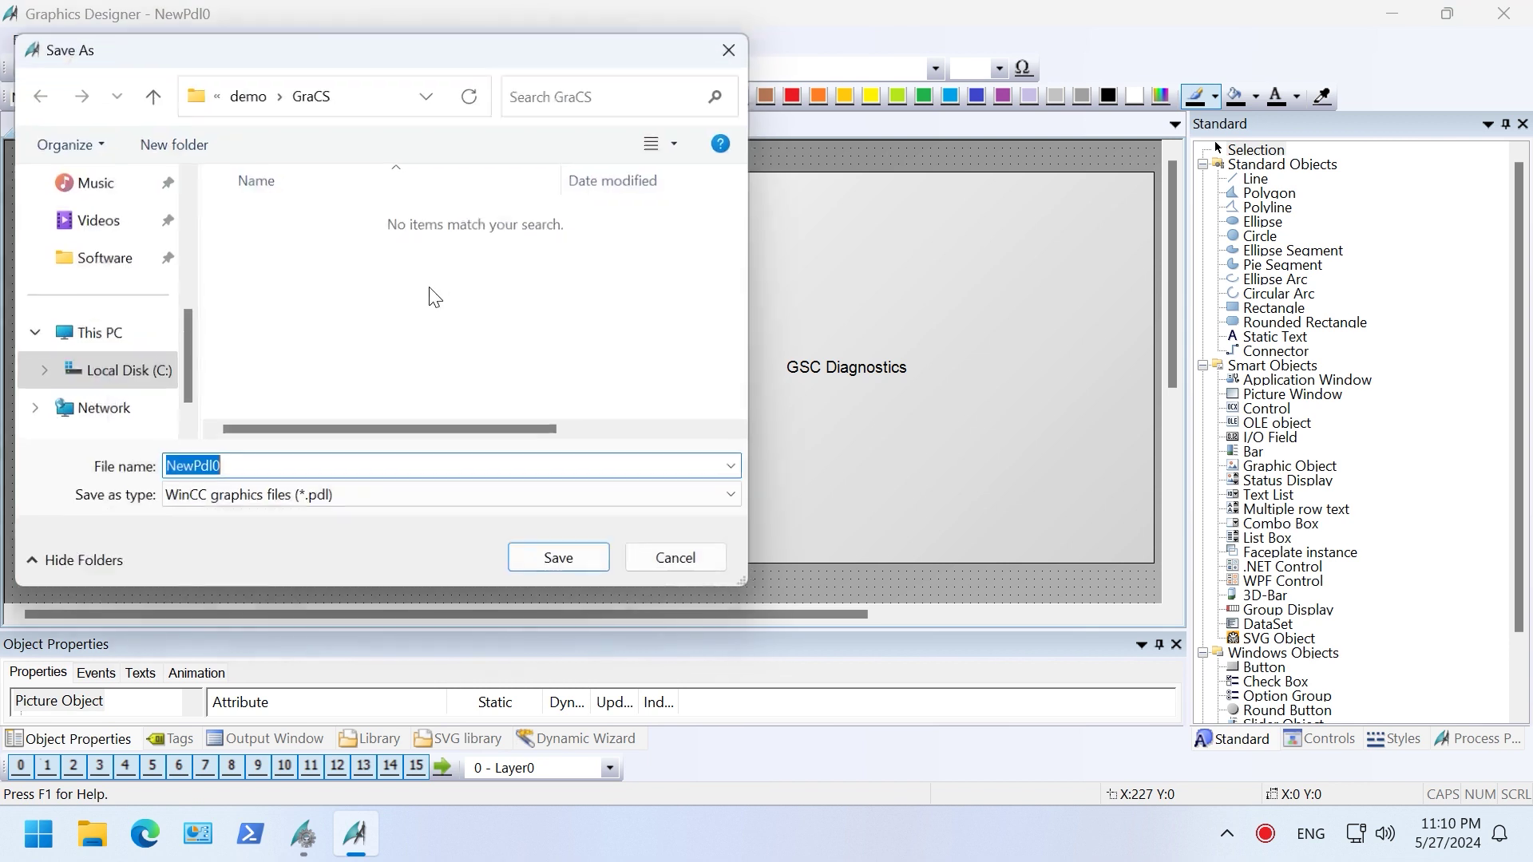
pyautogui.write('Main')
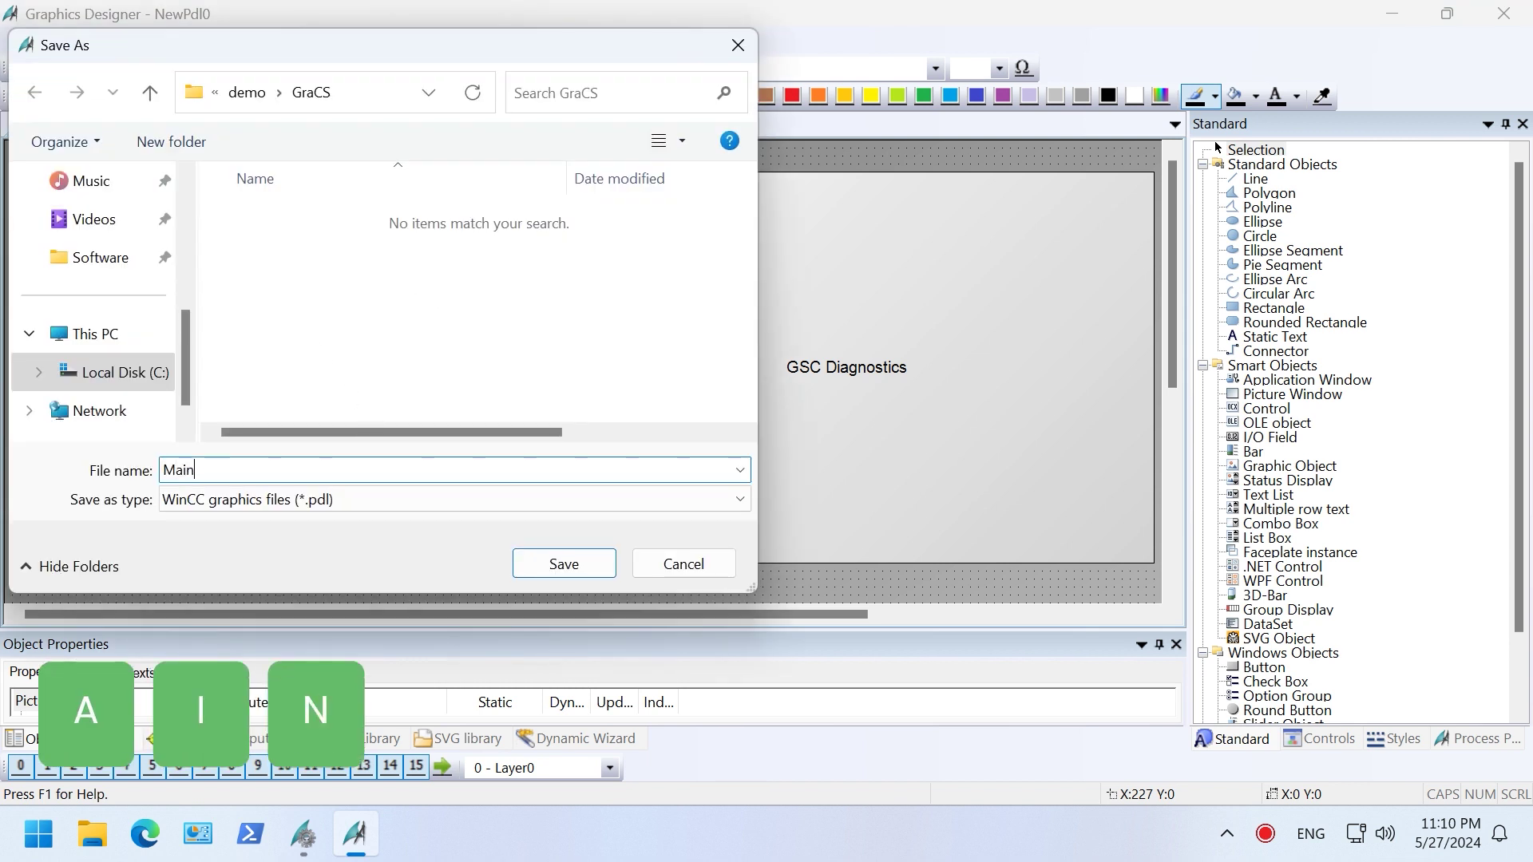
pyautogui.click(563, 564)
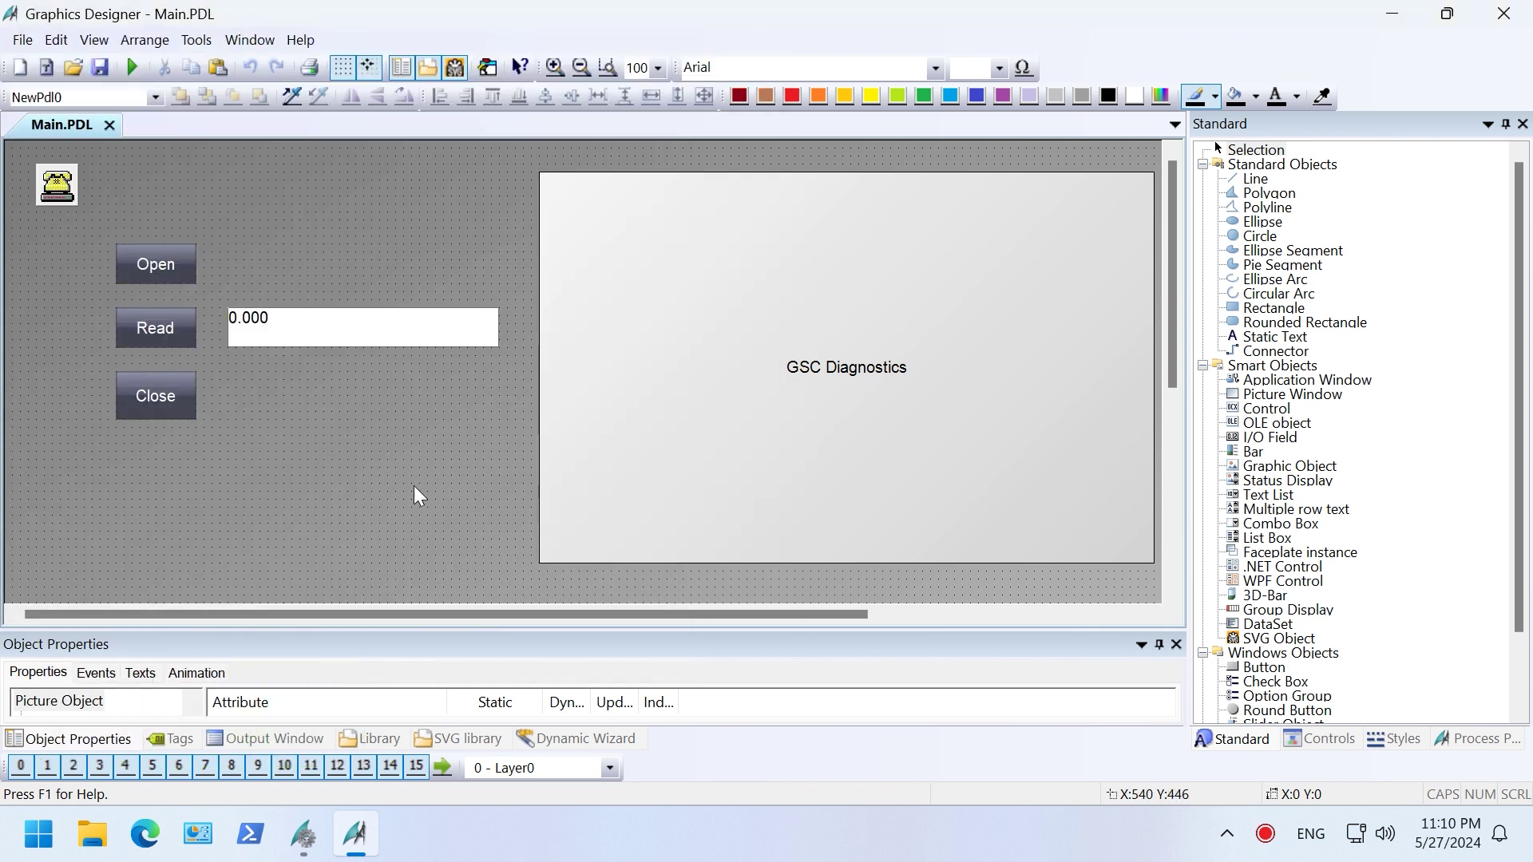
# Switch to WinCC Explorer and set Main.PDL as the start picture in the server computer's Graphics Runtime properties.
pyautogui.click(303, 834)
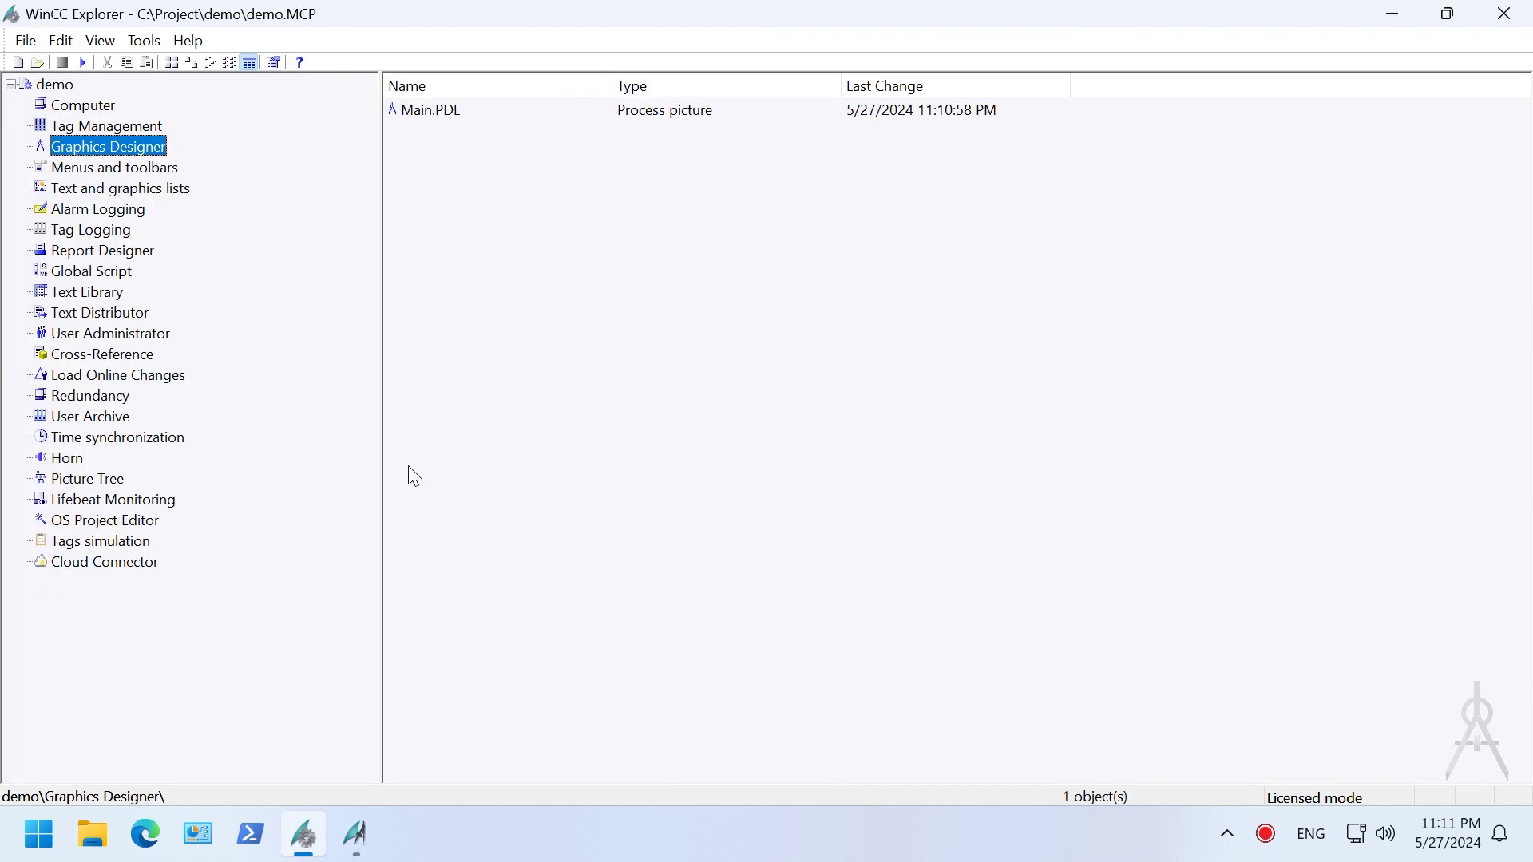
pyautogui.click(83, 105)
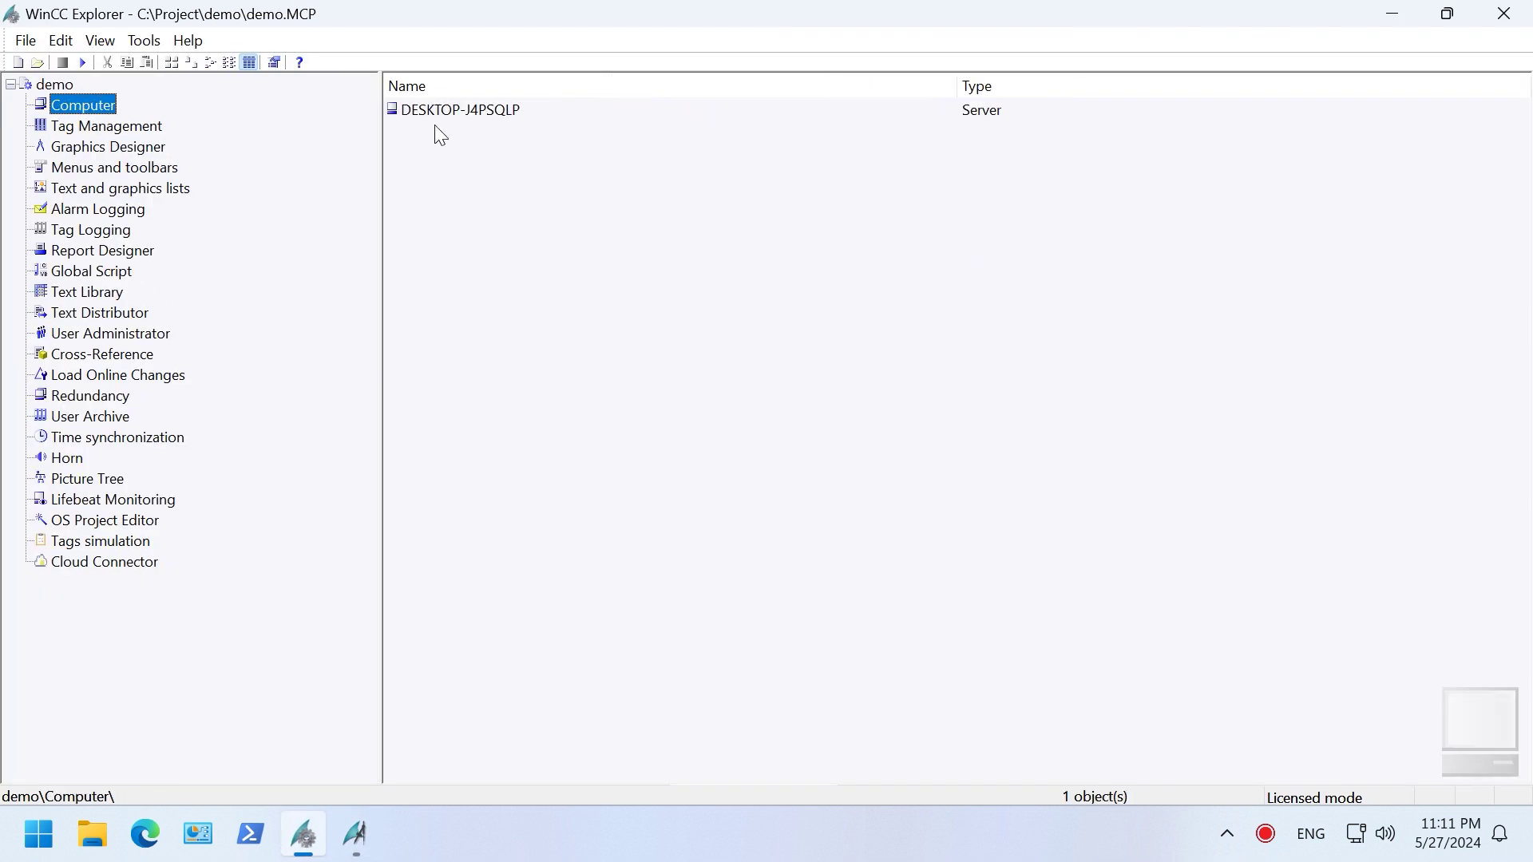
pyautogui.click(468, 111)
pyautogui.rightClick(492, 105)
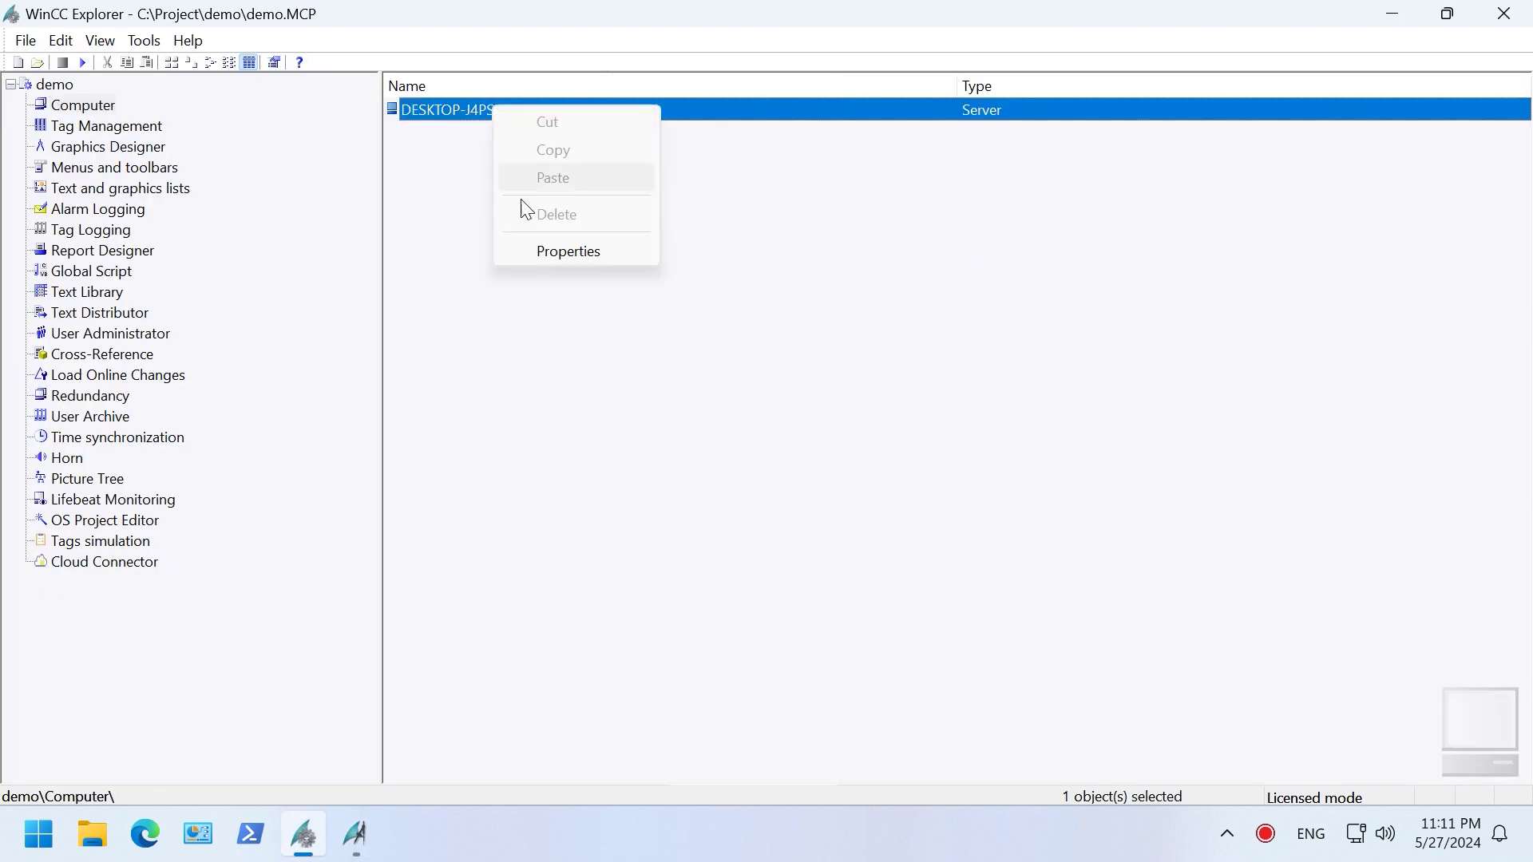
pyautogui.click(553, 252)
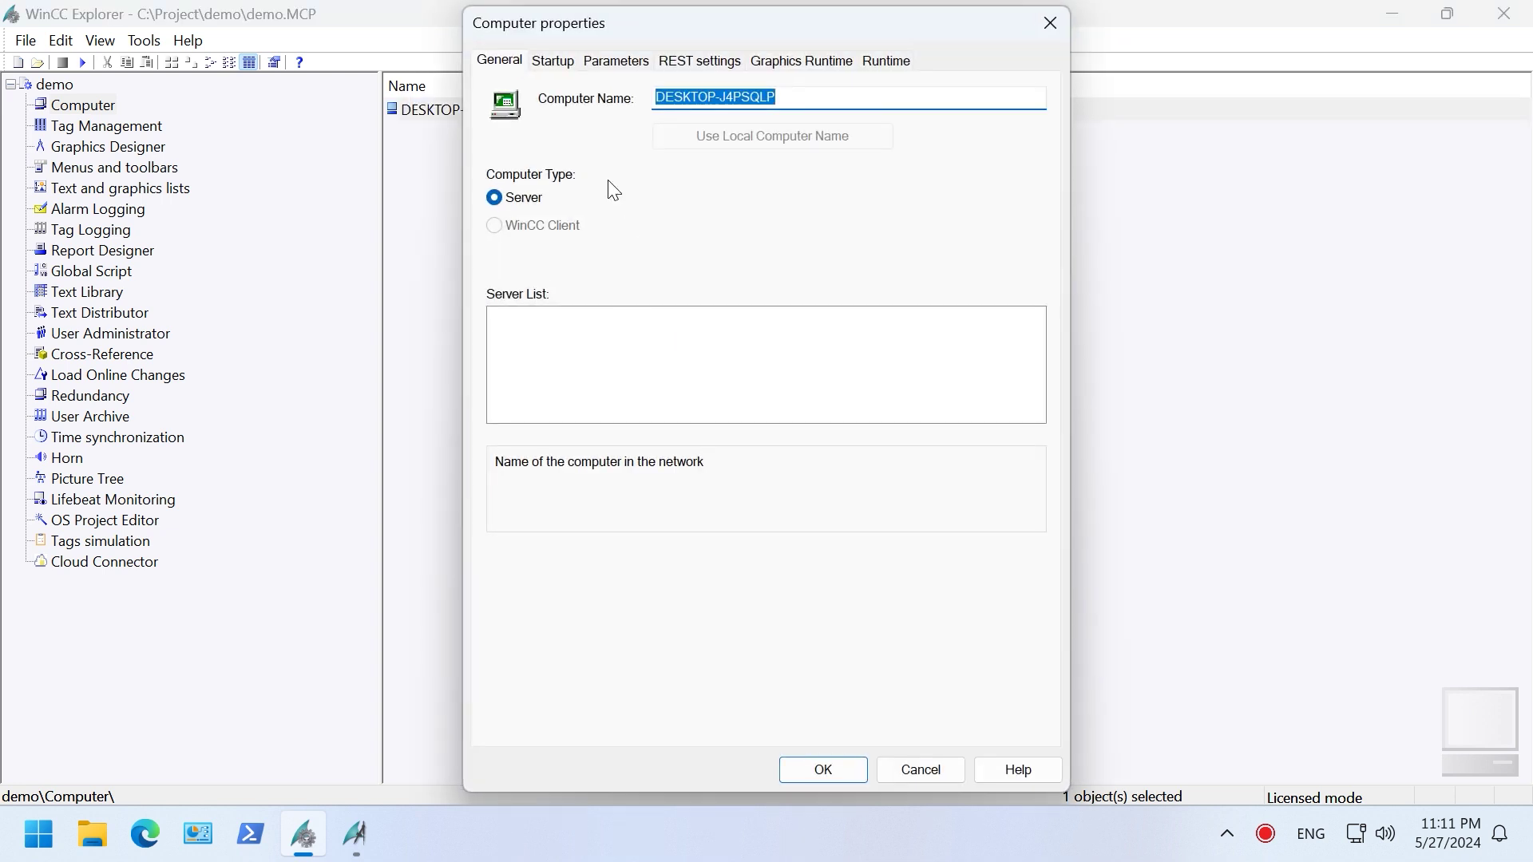
pyautogui.click(801, 61)
pyautogui.click(733, 167)
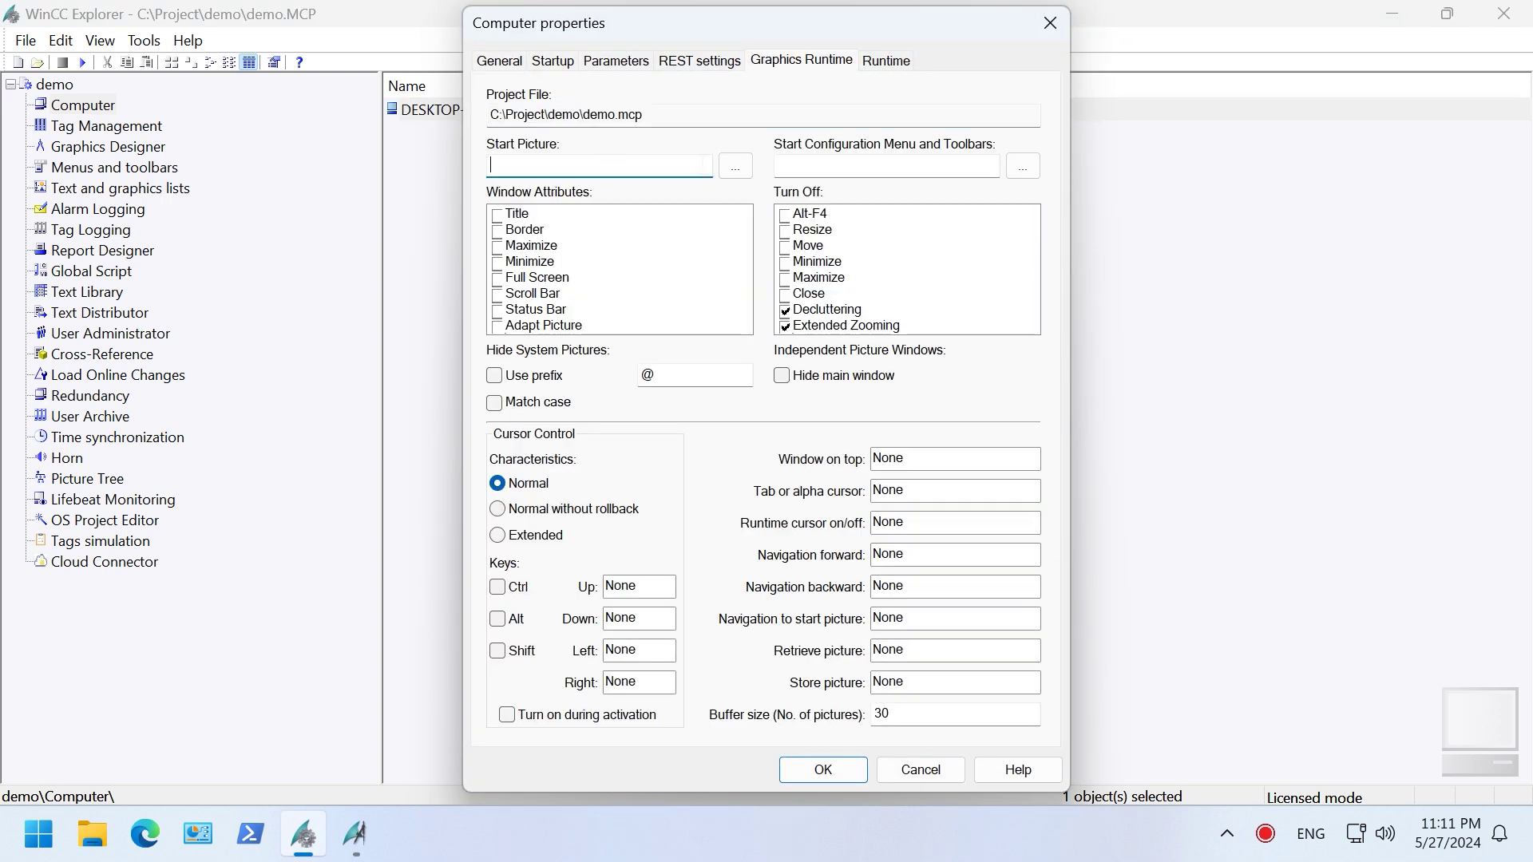
pyautogui.click(739, 383)
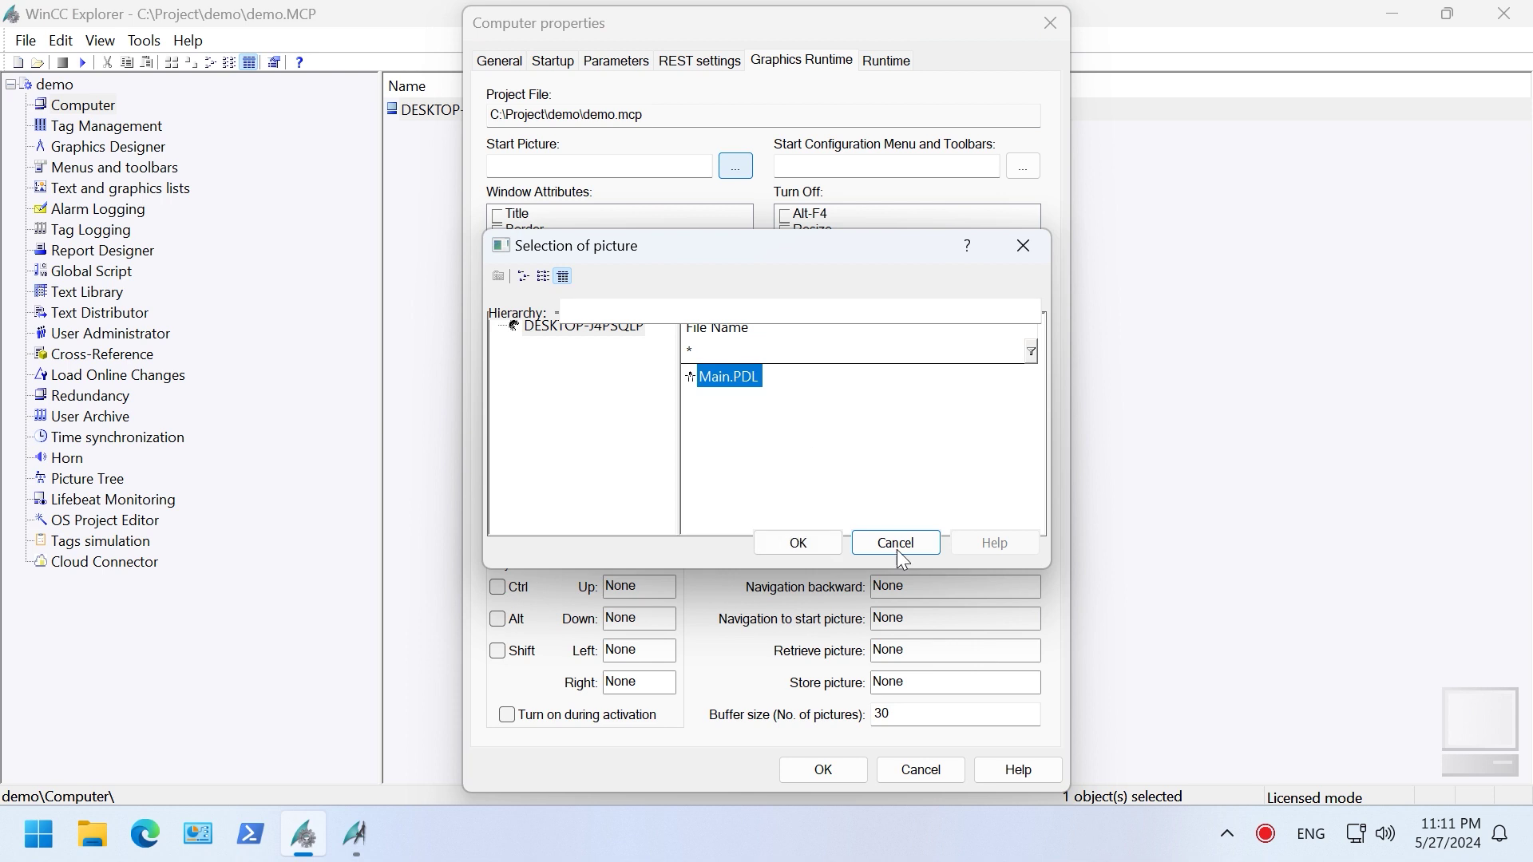
pyautogui.click(816, 542)
# Enable the Title, Border and Adapt Picture window attributes and apply the computer properties.
pyautogui.click(501, 216)
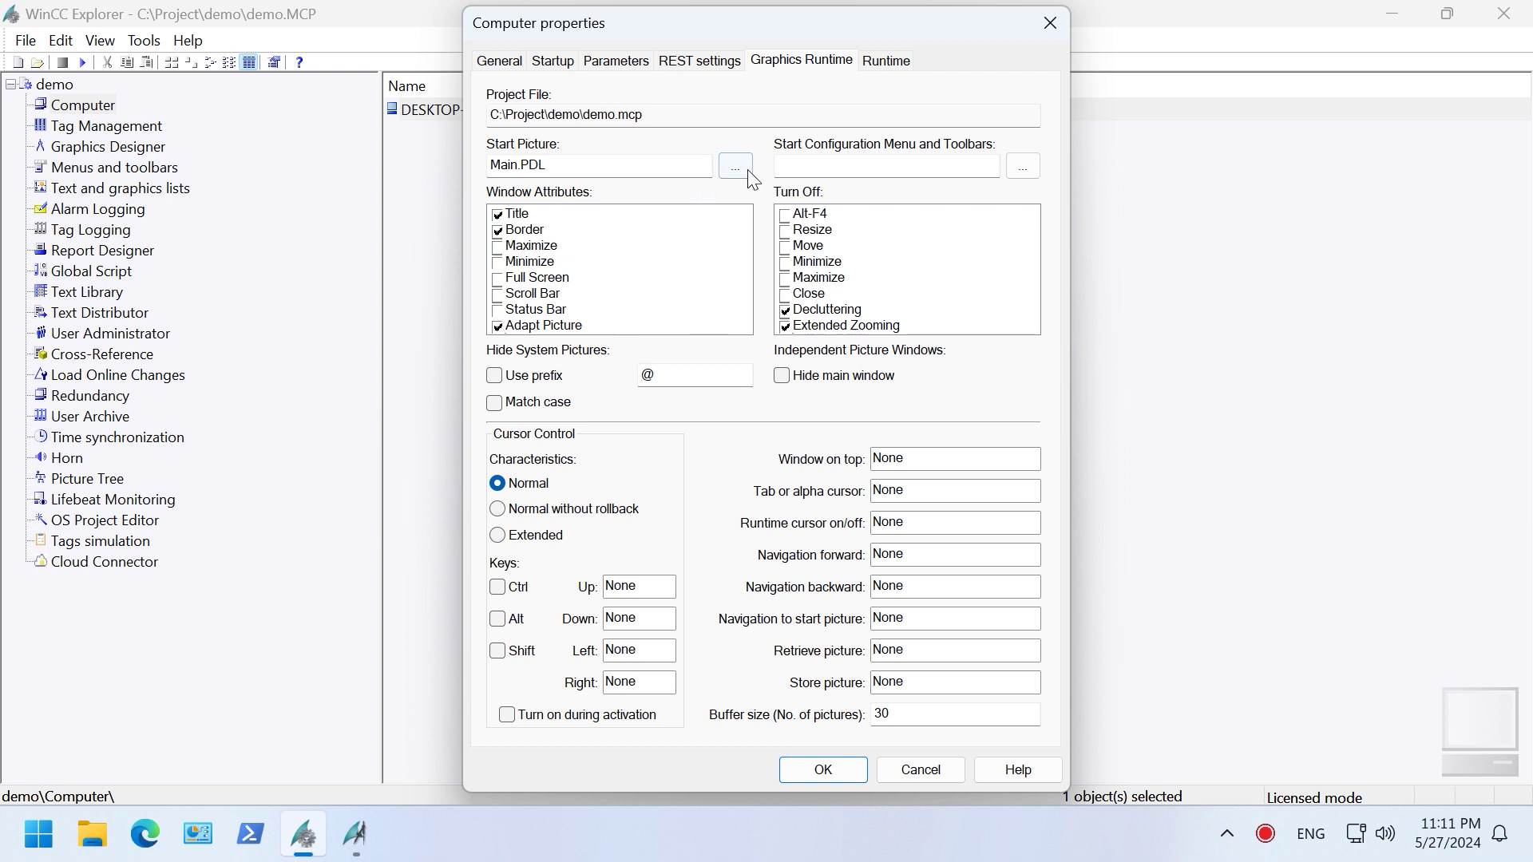
pyautogui.click(884, 68)
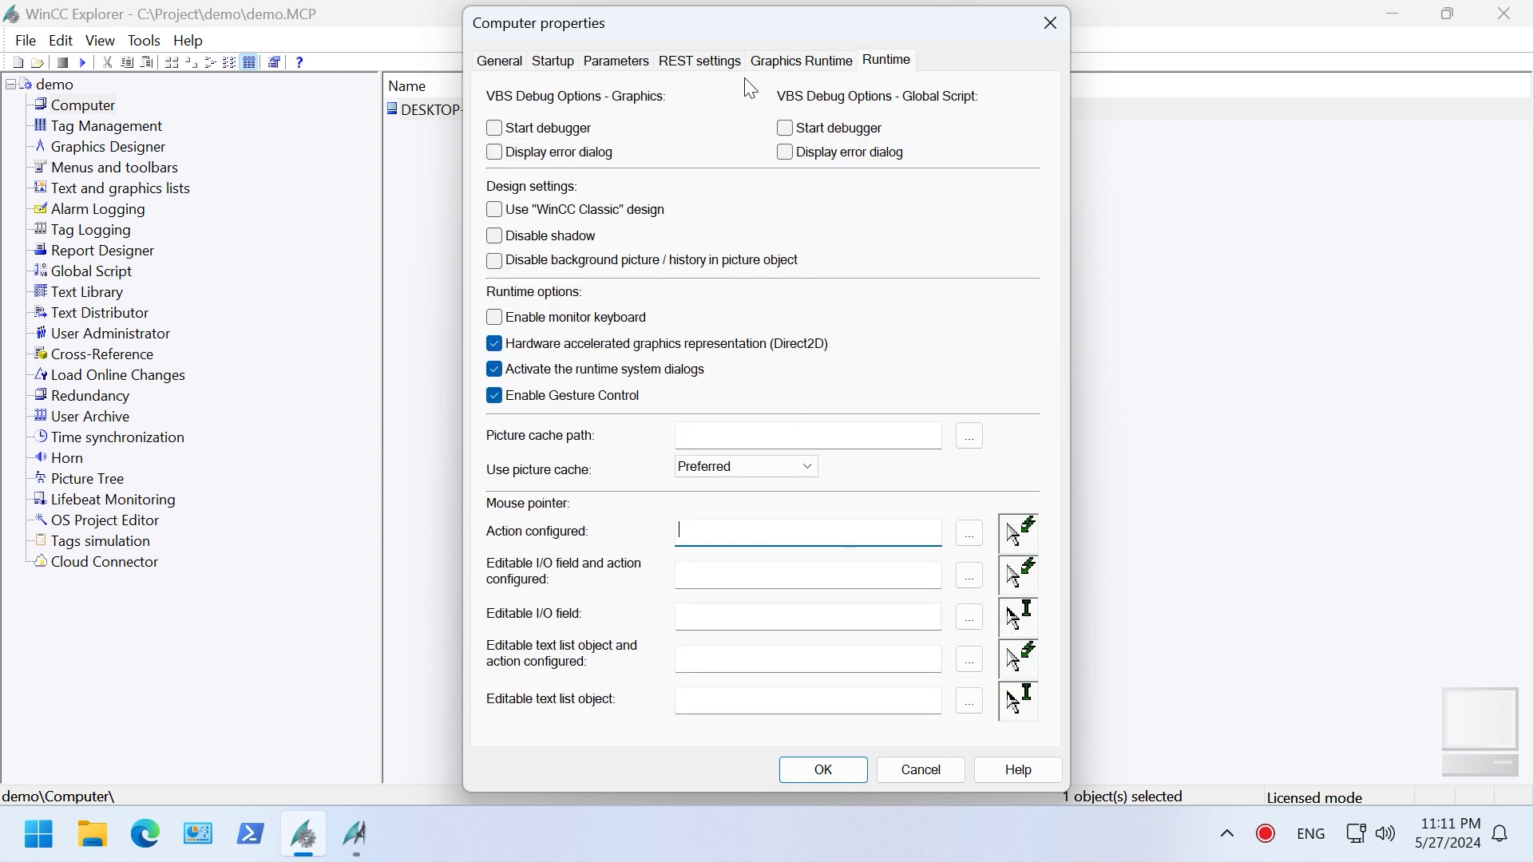
pyautogui.click(830, 769)
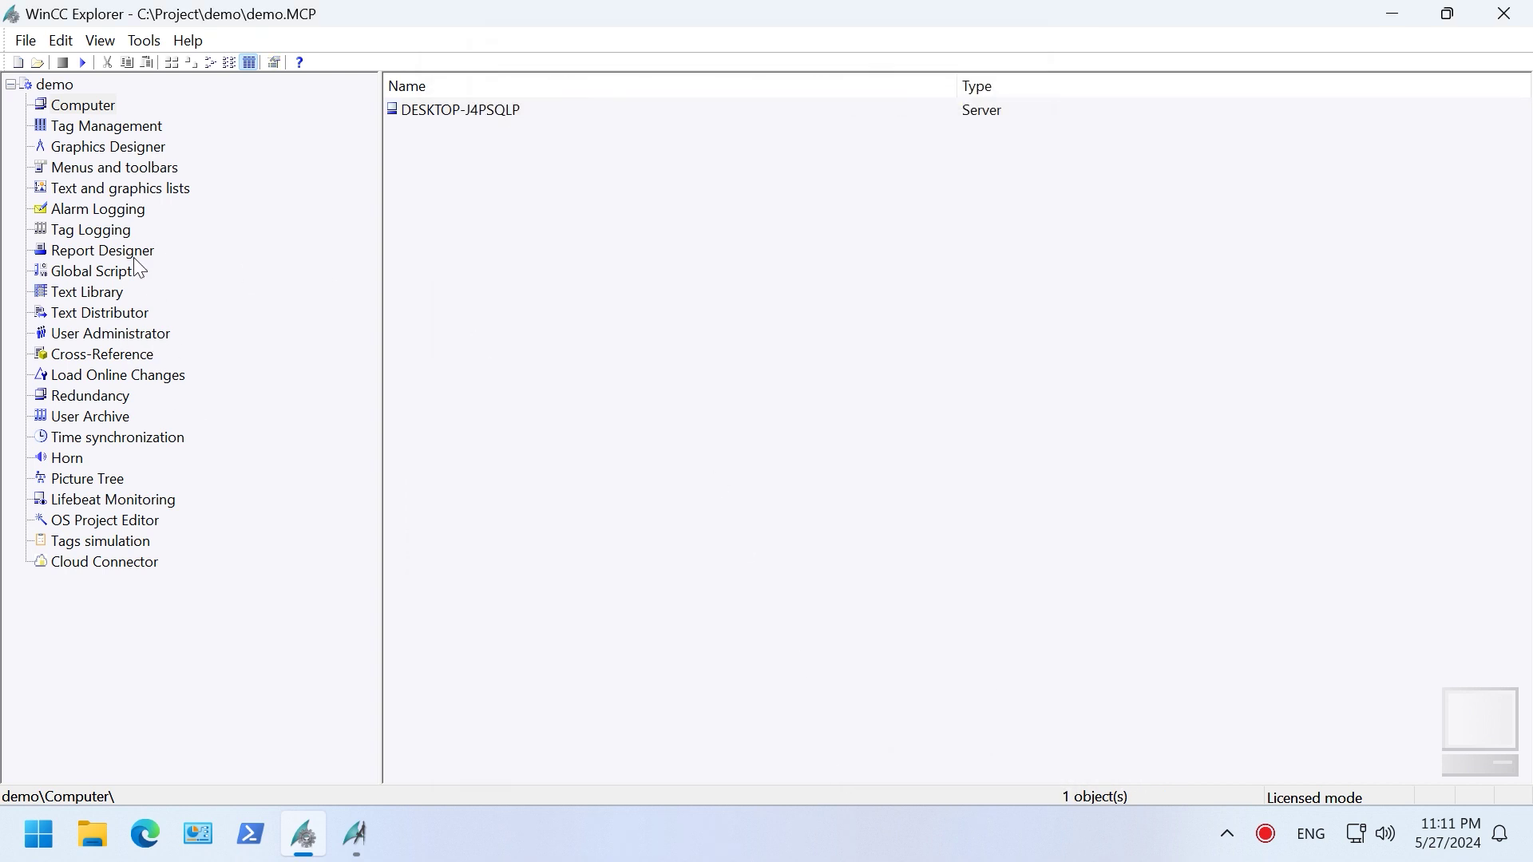
# Open the project's Tag Management and add an internal tag named InputBuffer after the existing tags.
pyautogui.click(122, 126)
pyautogui.rightClick(122, 125)
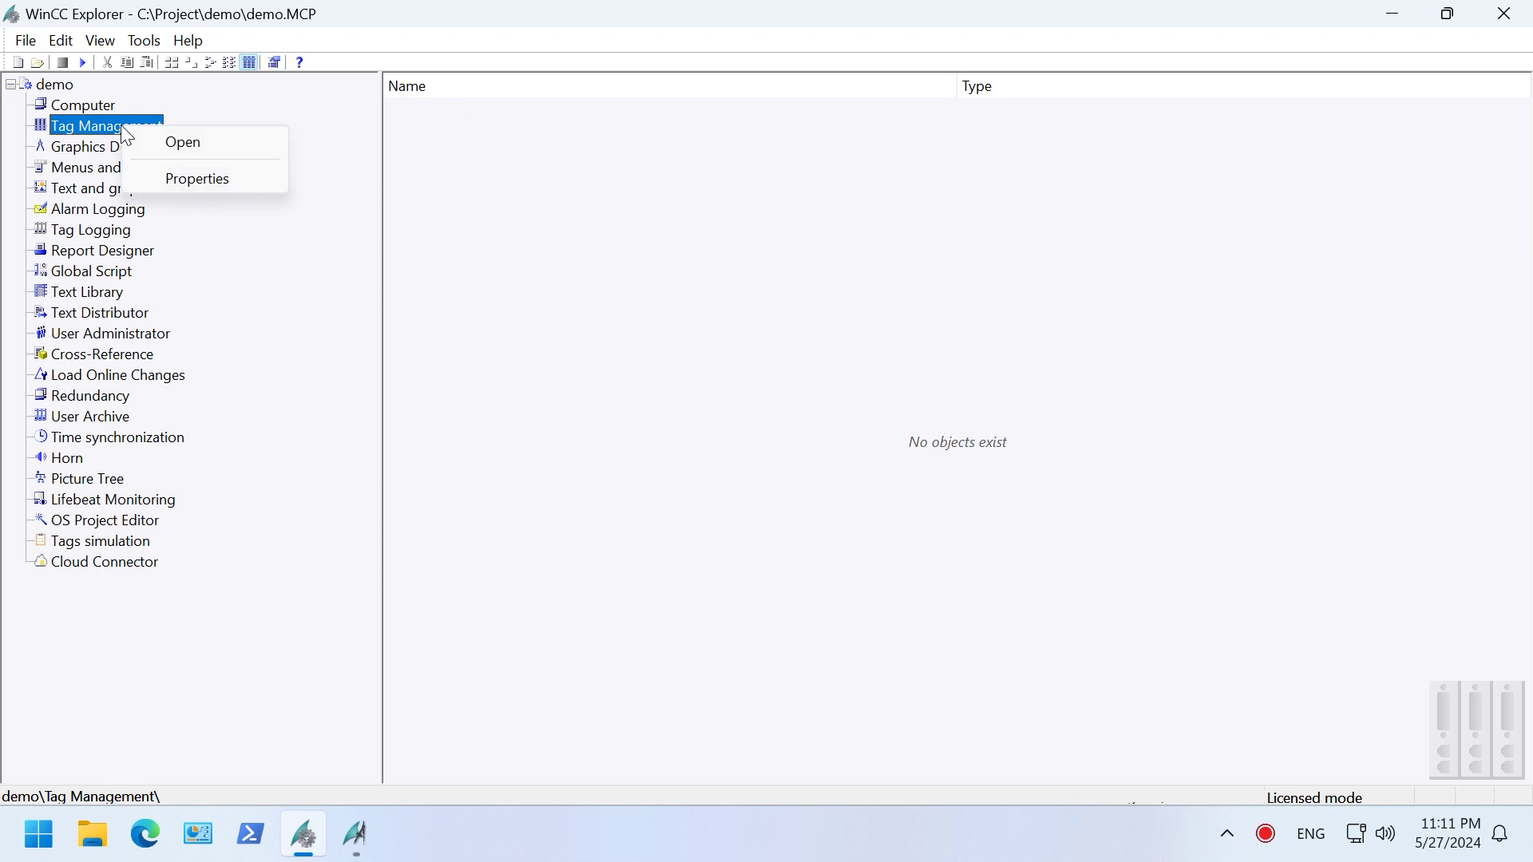
pyautogui.click(169, 144)
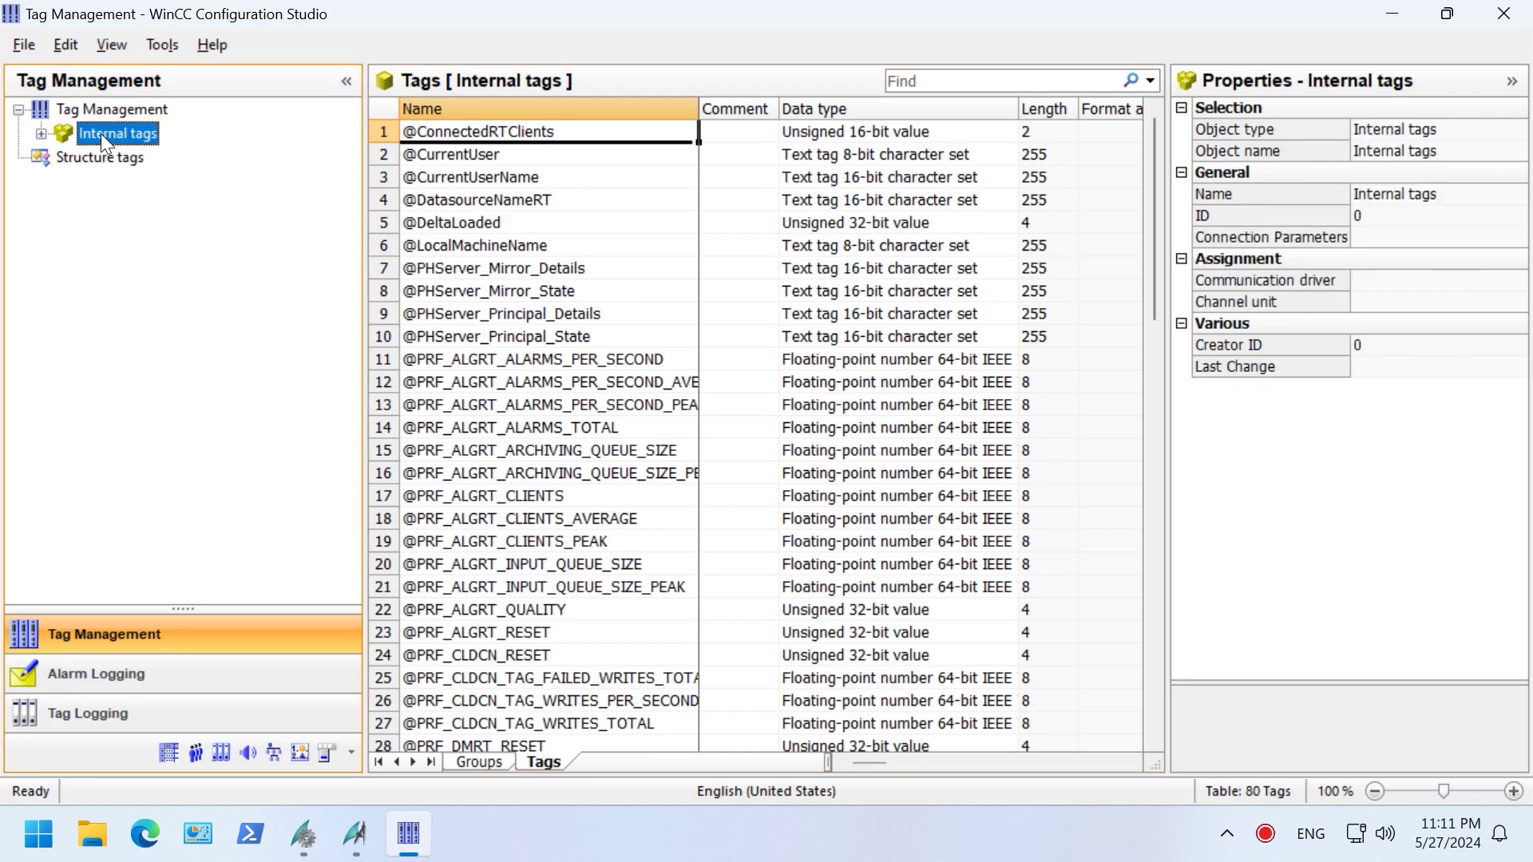
pyautogui.click(559, 450)
pyautogui.scroll(-19, 590, 550)
pyautogui.scroll(-3, 589, 550)
pyautogui.click(506, 449)
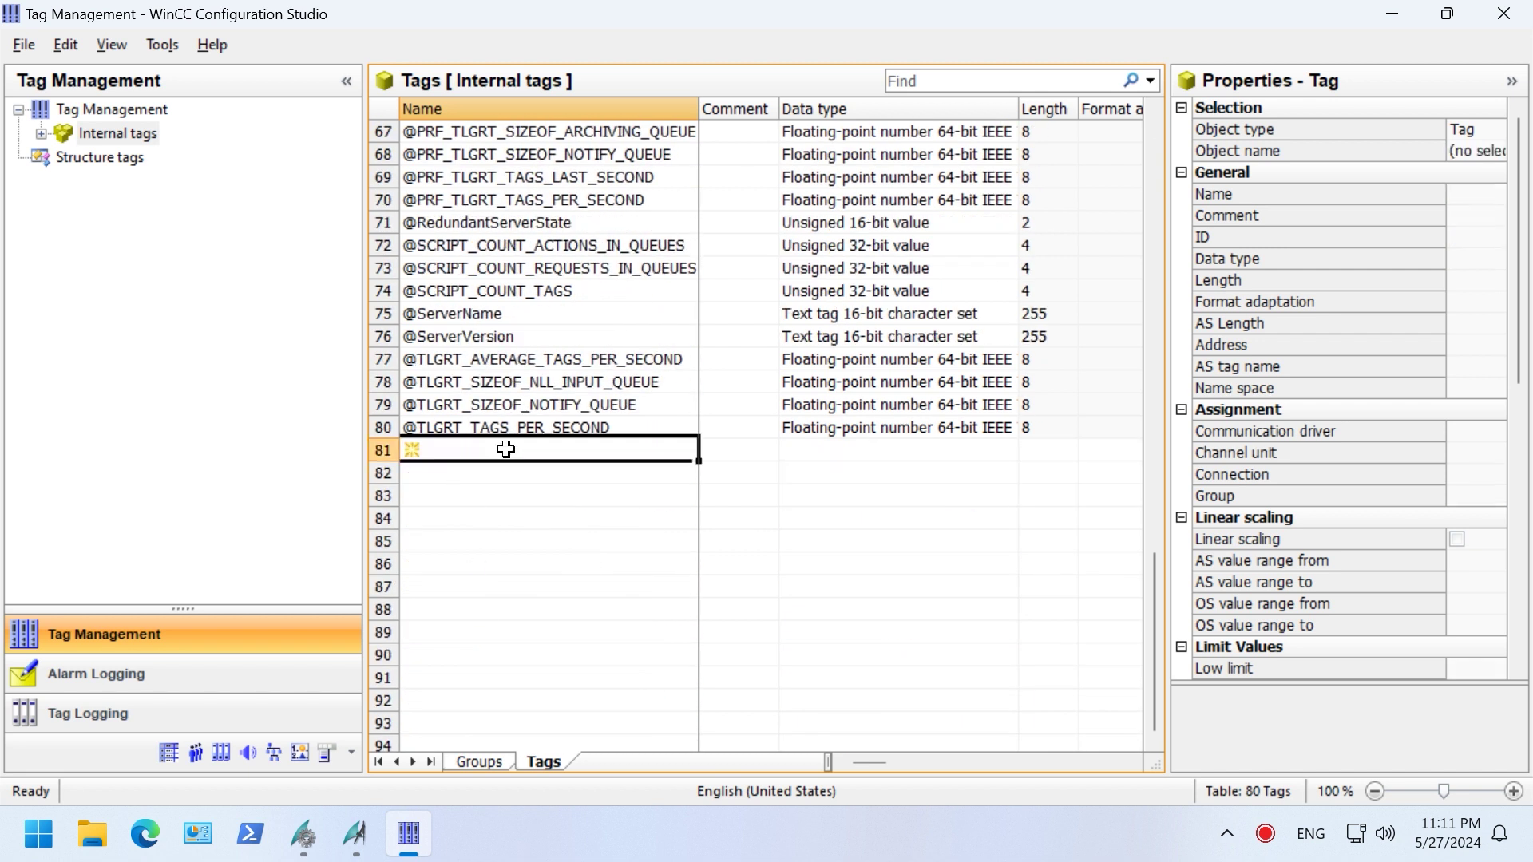
pyautogui.rightClick(507, 449)
pyautogui.doubleClick(507, 450)
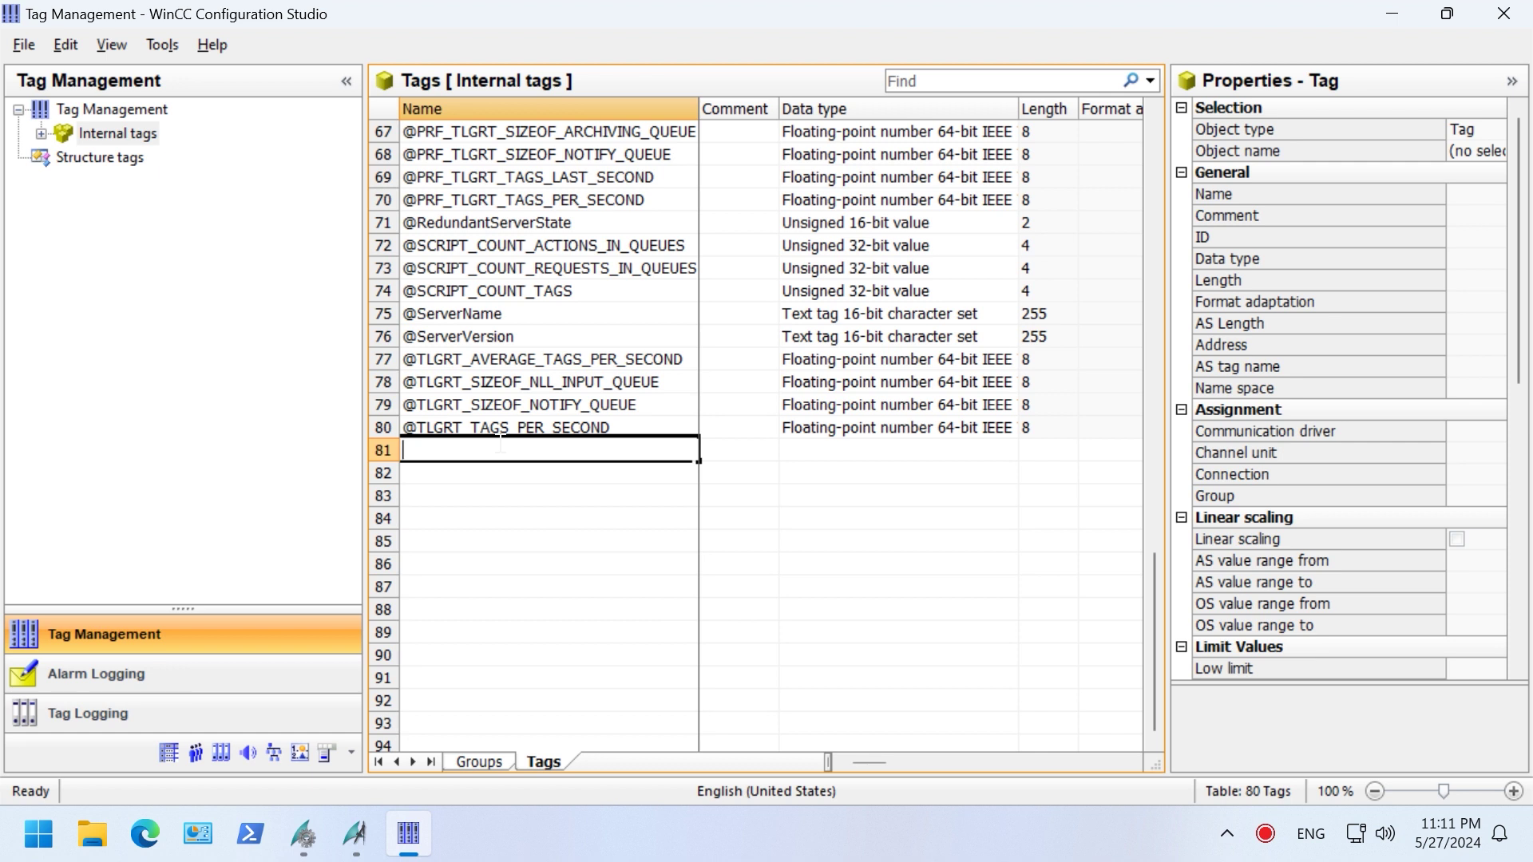
pyautogui.write('InputBu')
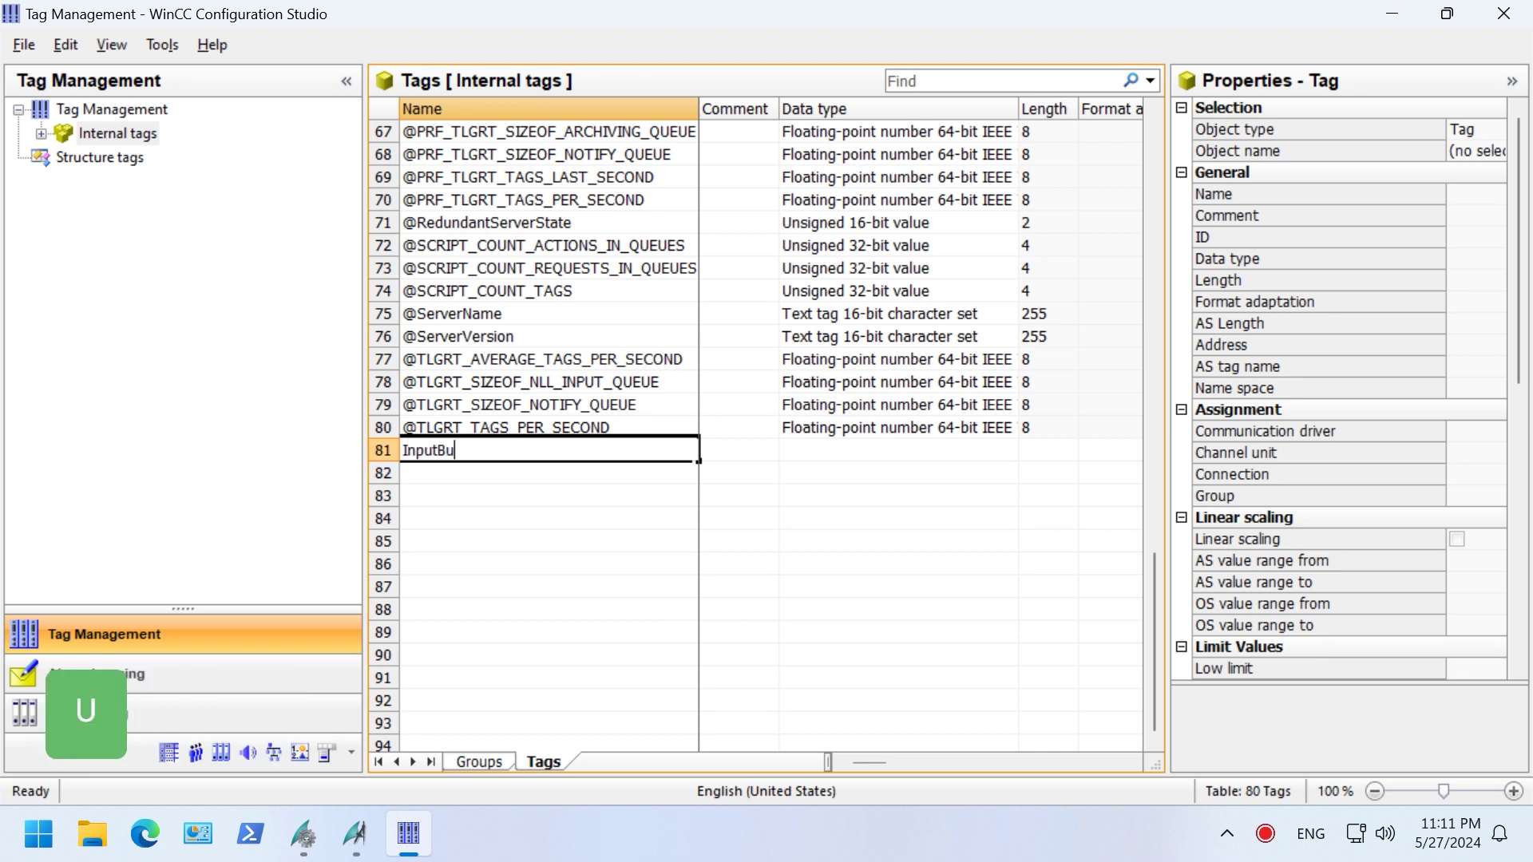
pyautogui.write('ffer')
pyautogui.press('Return')
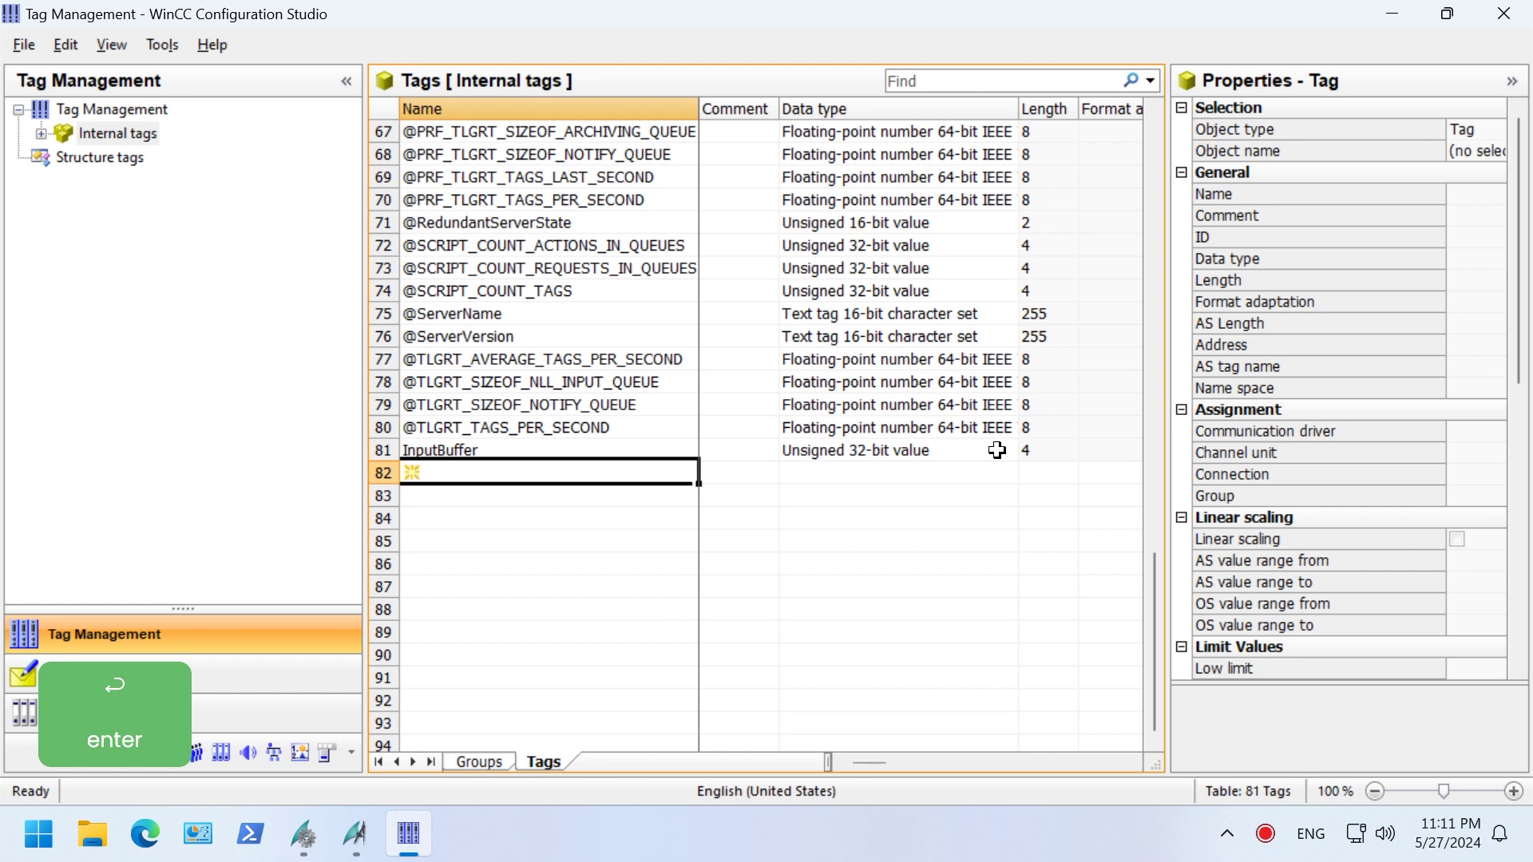
# Set the data type of the InputBuffer tag to Text tag 8-bit character set.
pyautogui.click(997, 450)
pyautogui.click(1029, 454)
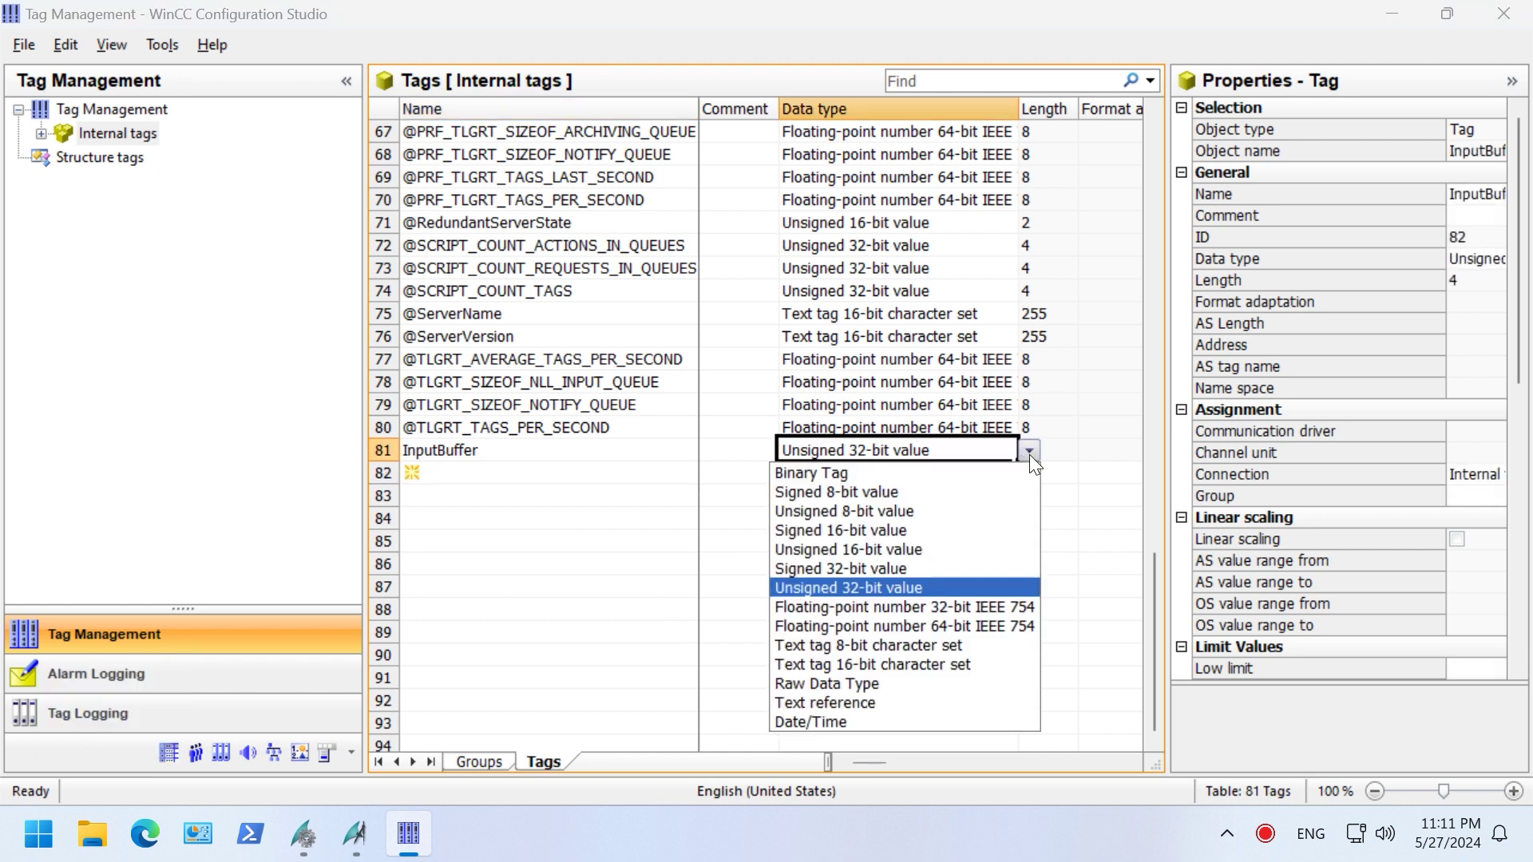
pyautogui.click(952, 646)
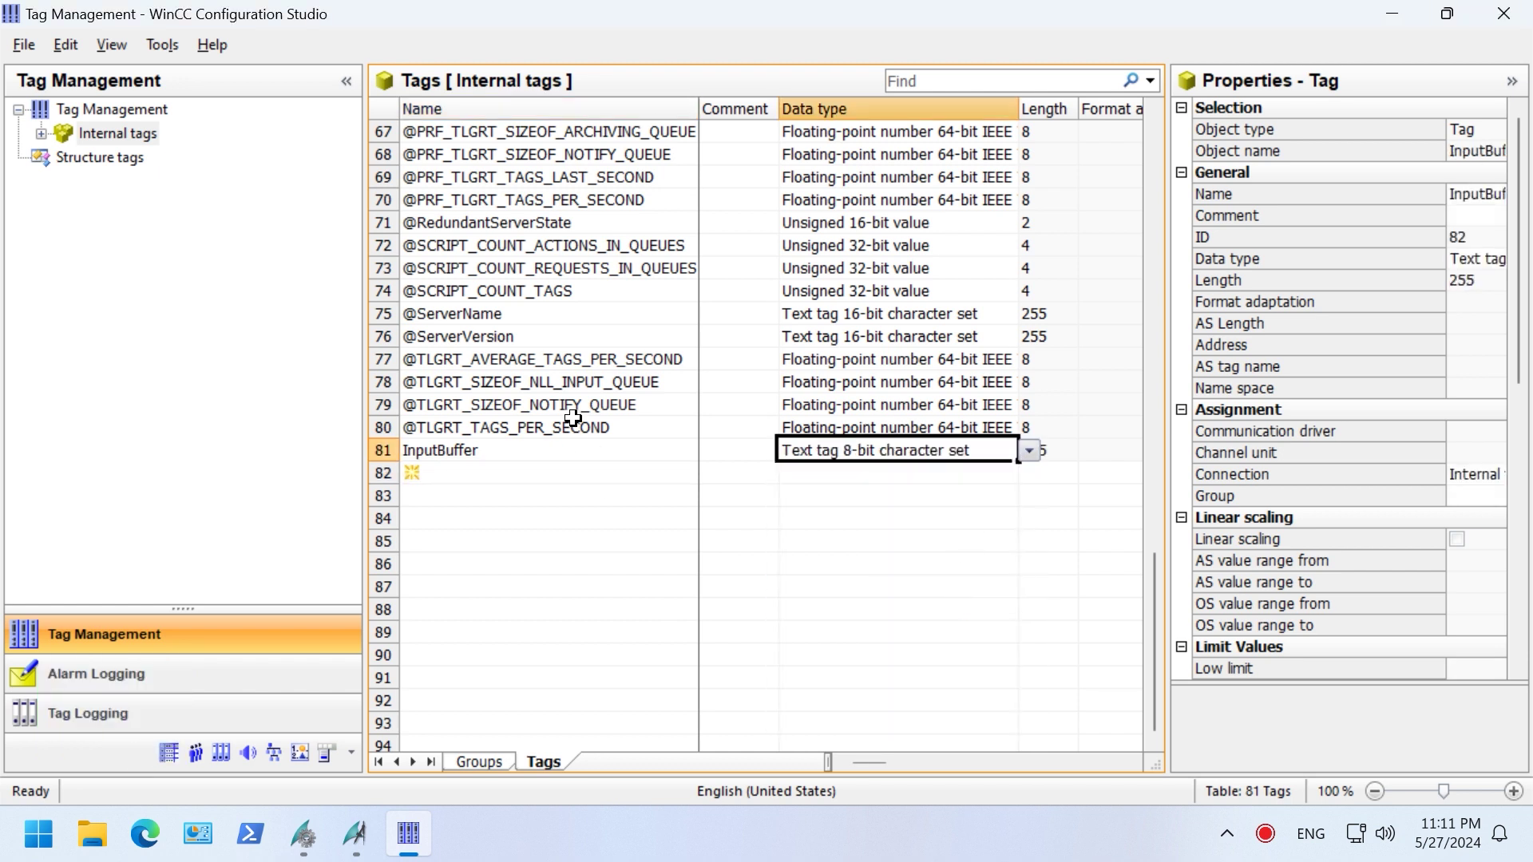
# Switch to Graphics Designer and open the tag selection from the configuration dialog of the I/O field beside the Read button.
pyautogui.click(366, 819)
pyautogui.click(359, 319)
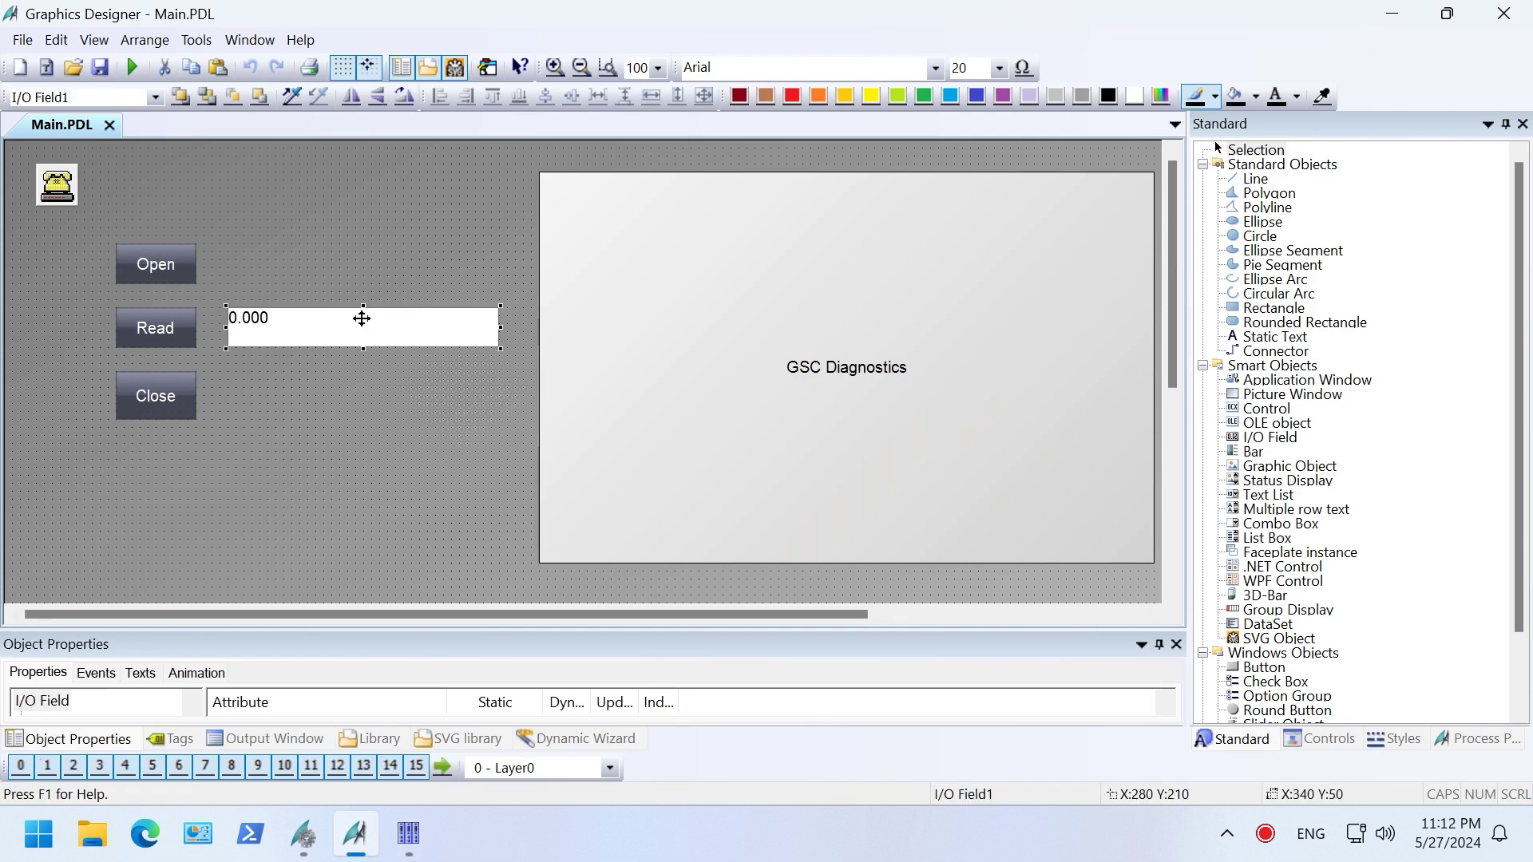
pyautogui.rightClick(364, 324)
pyautogui.click(457, 601)
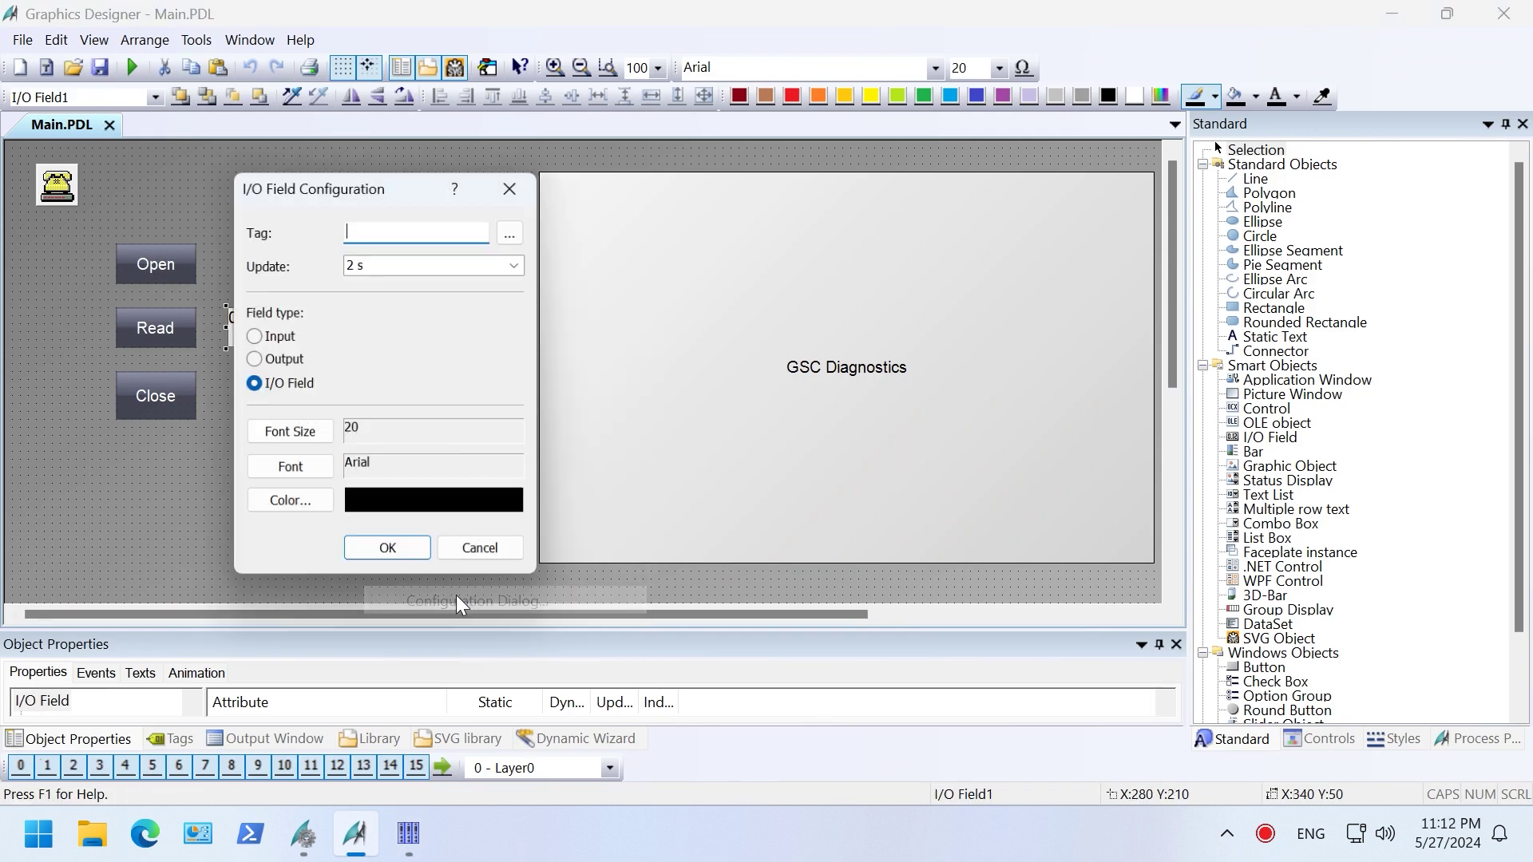
pyautogui.click(514, 231)
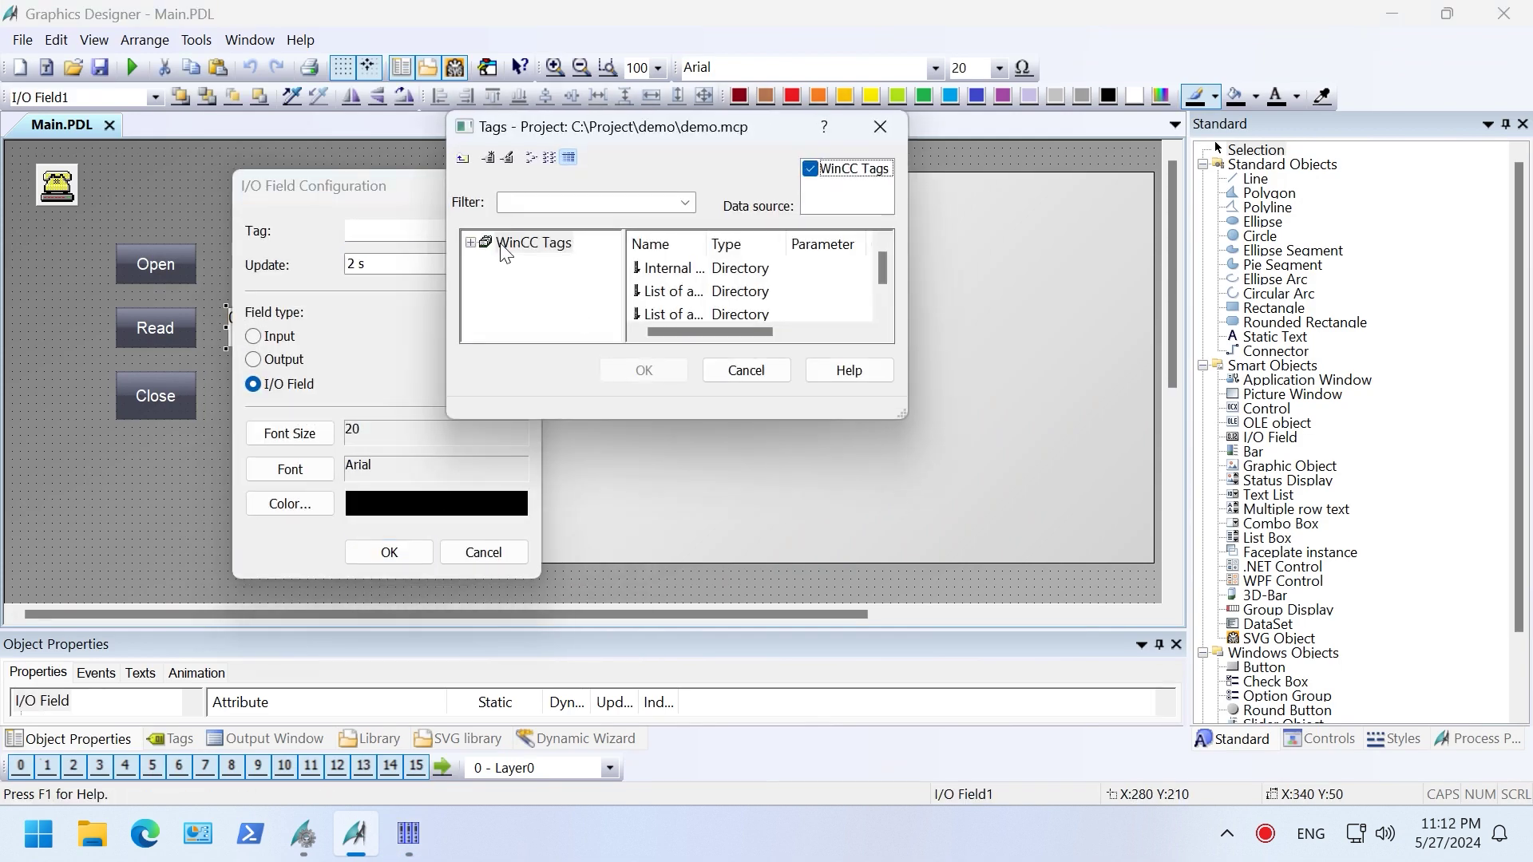
# Assign the internal tag InputBuffer to the I/O field, confirm the configuration and save the picture.
pyautogui.click(550, 265)
pyautogui.moveTo(903, 414); pyautogui.dragTo(1244, 679)
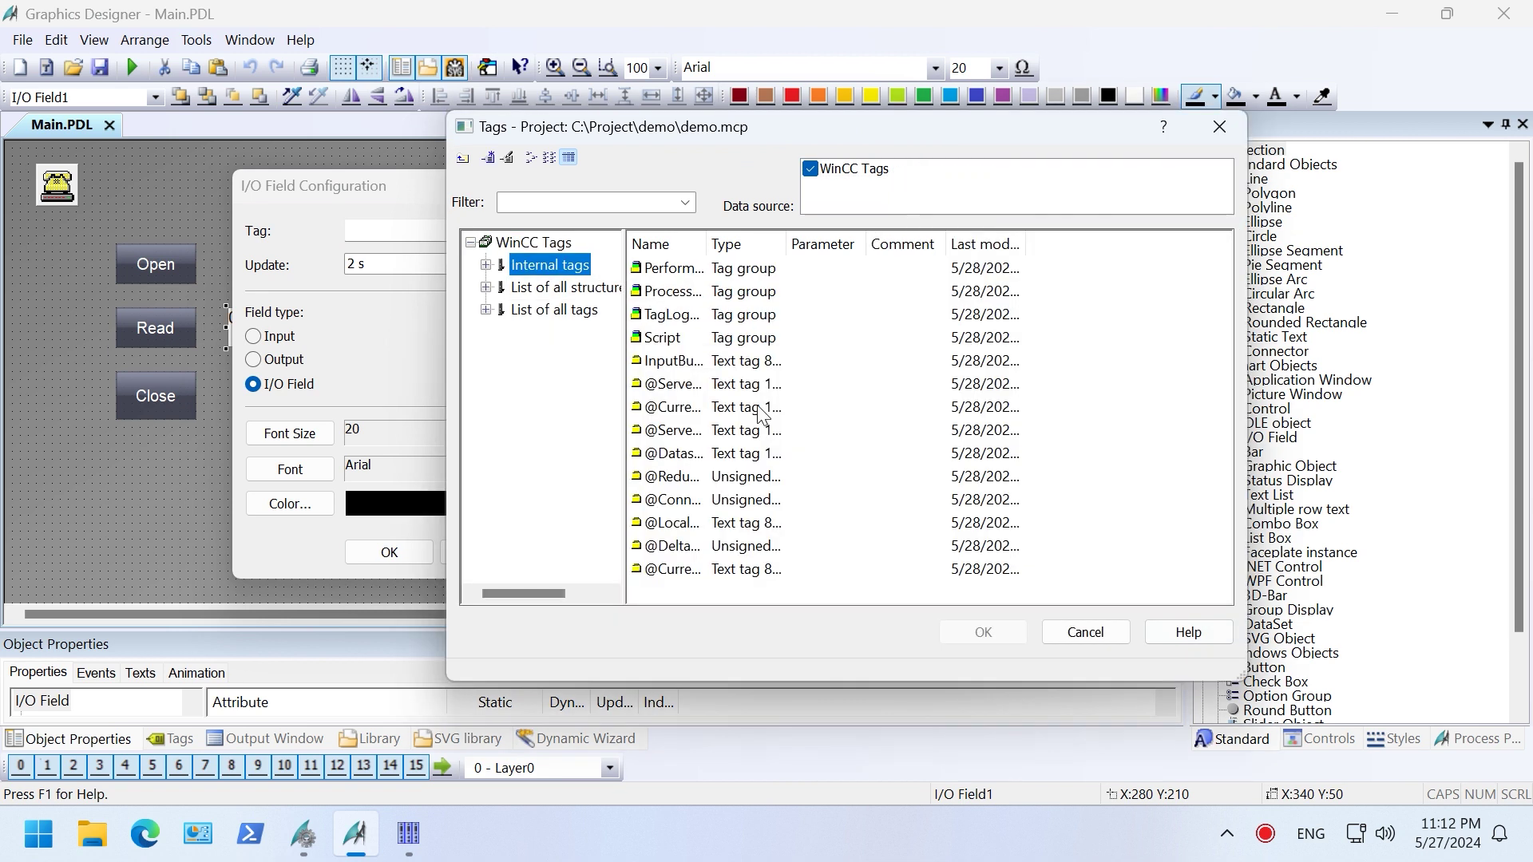
pyautogui.click(486, 265)
pyautogui.click(679, 361)
pyautogui.moveTo(707, 243); pyautogui.dragTo(799, 250)
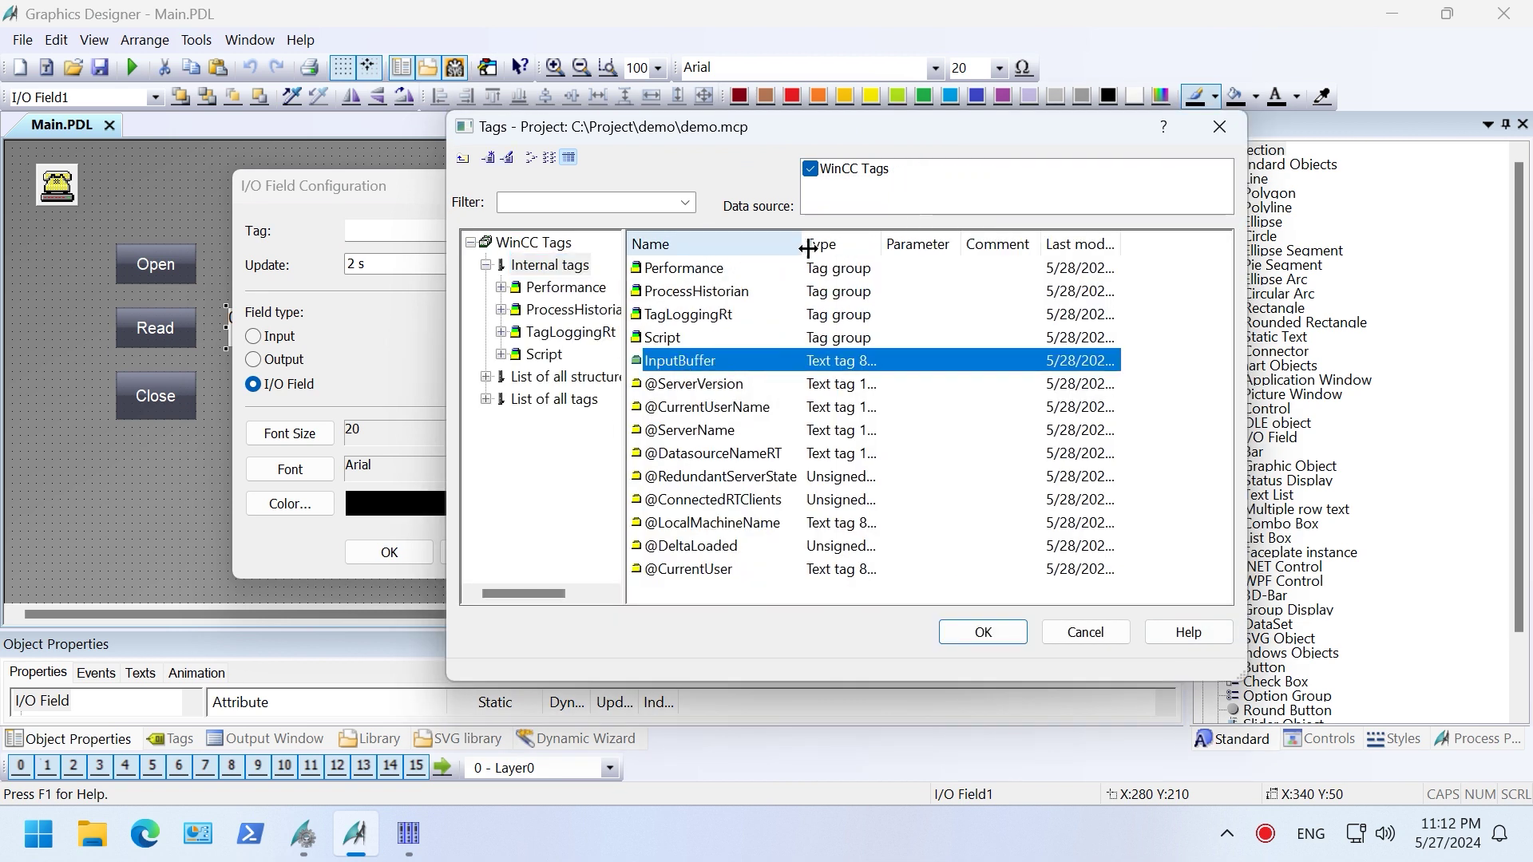
pyautogui.doubleClick(712, 360)
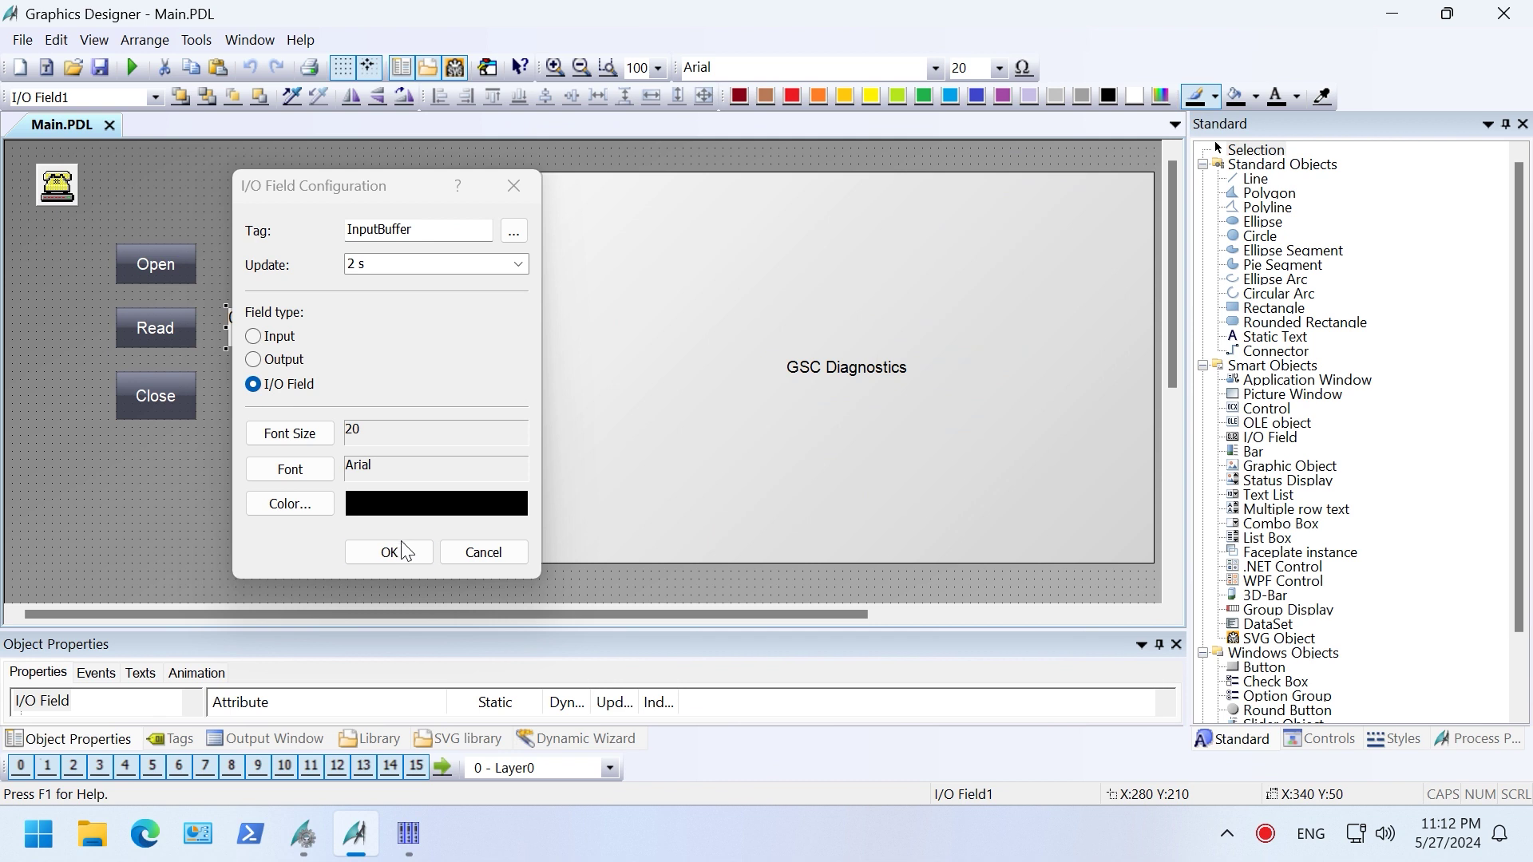
pyautogui.click(399, 548)
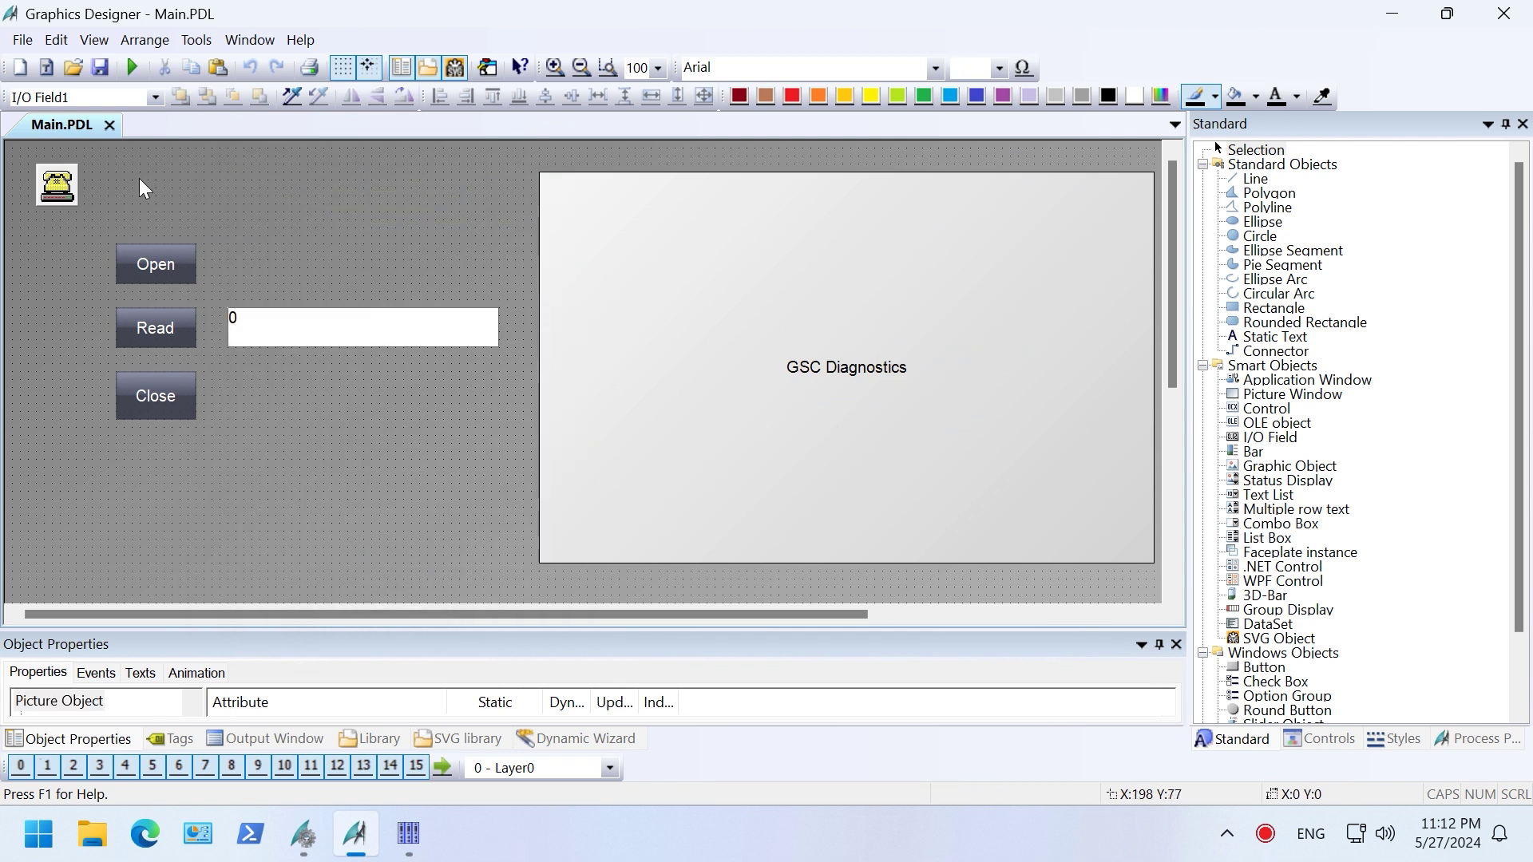
pyautogui.click(100, 67)
# Switch to WinCC Explorer, open the Global Script VBS editor and create a new project module.
pyautogui.click(304, 834)
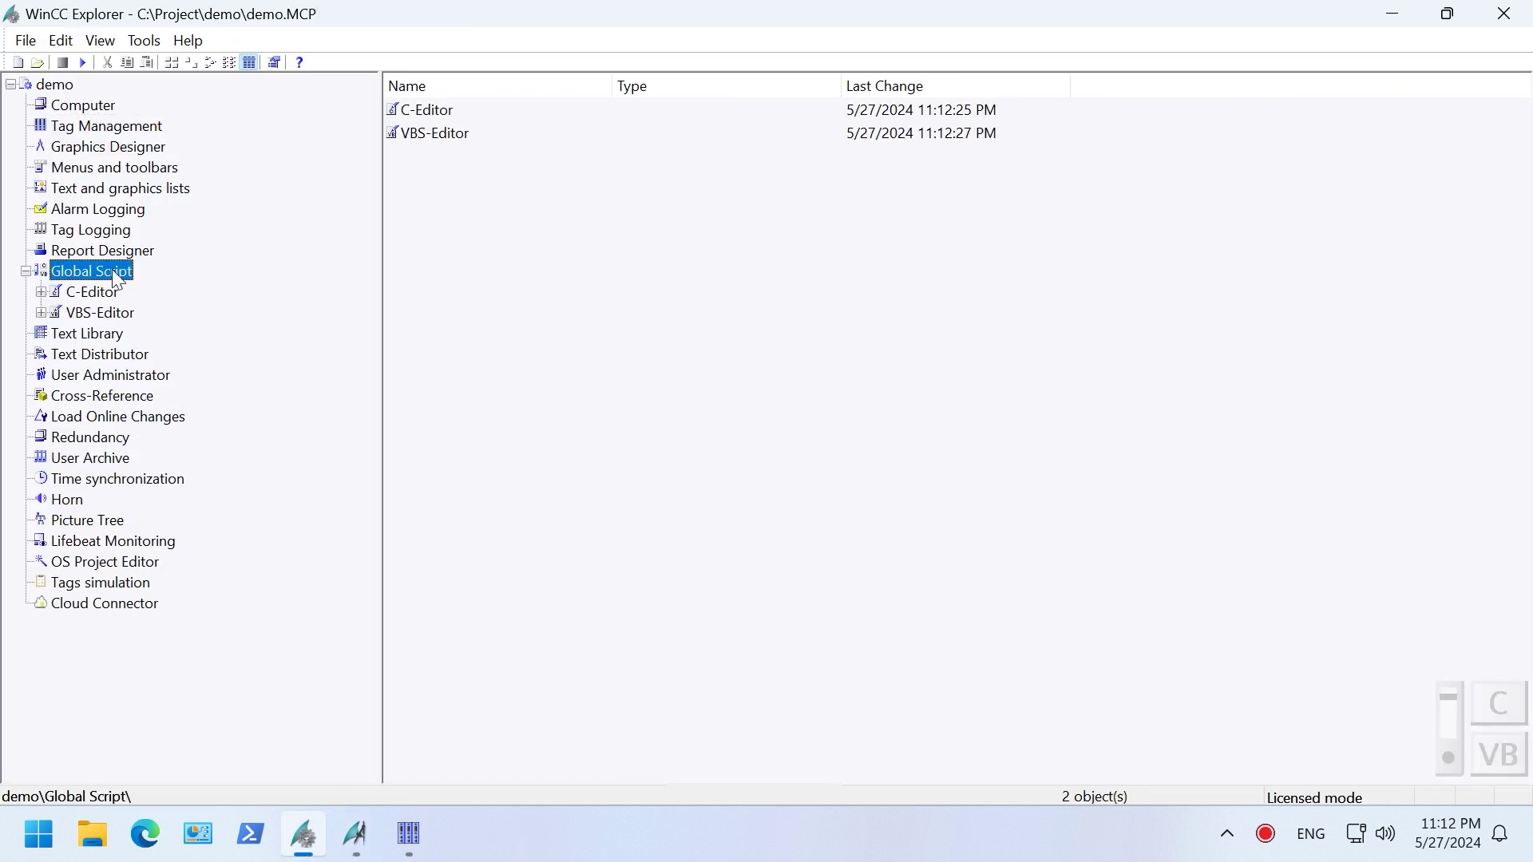
pyautogui.rightClick(117, 279)
pyautogui.click(198, 314)
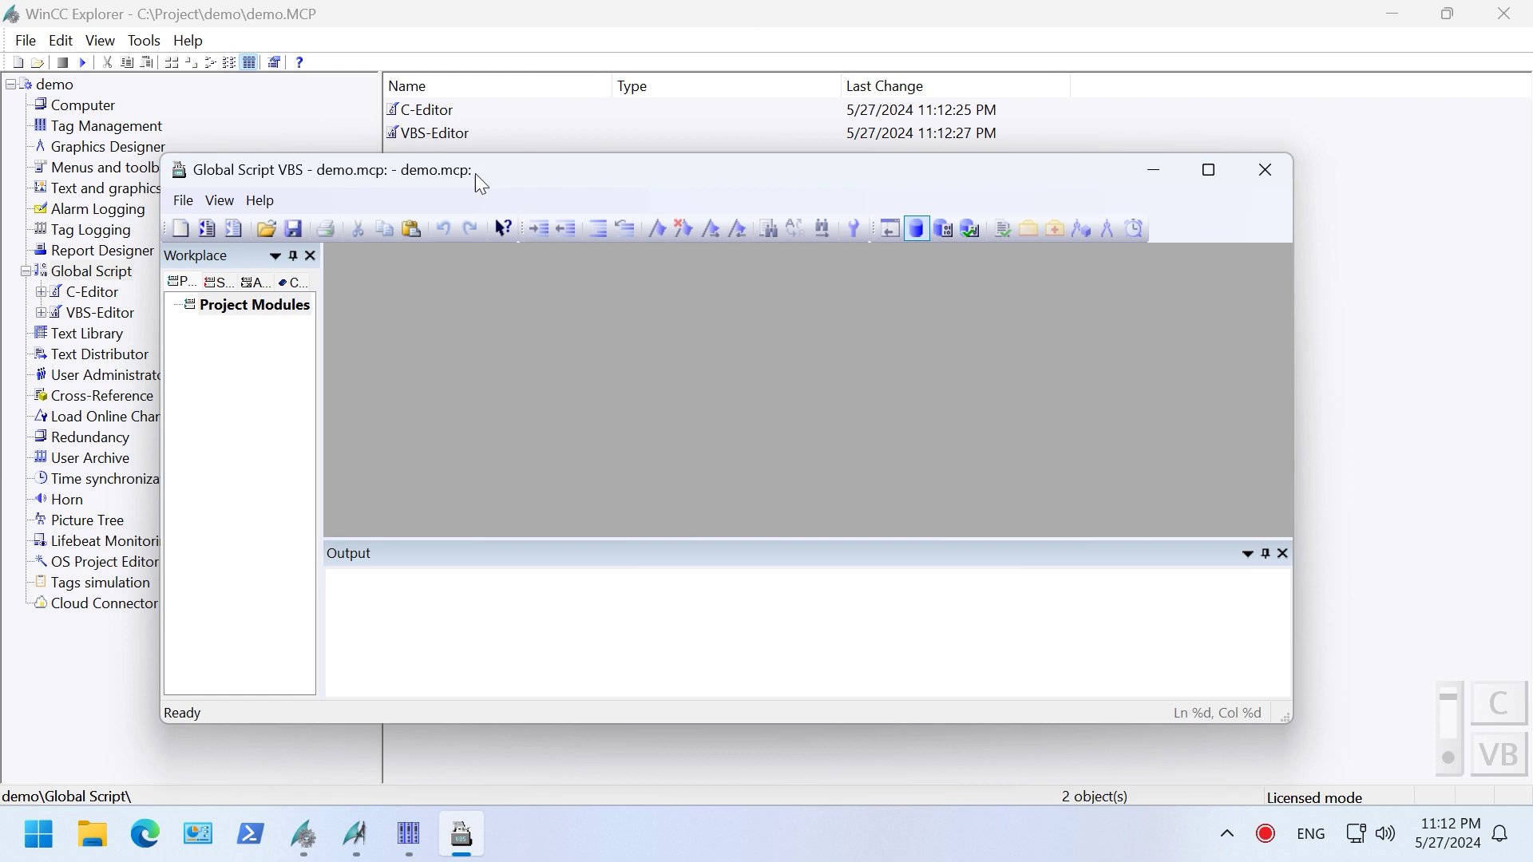
pyautogui.doubleClick(476, 174)
pyautogui.rightClick(107, 145)
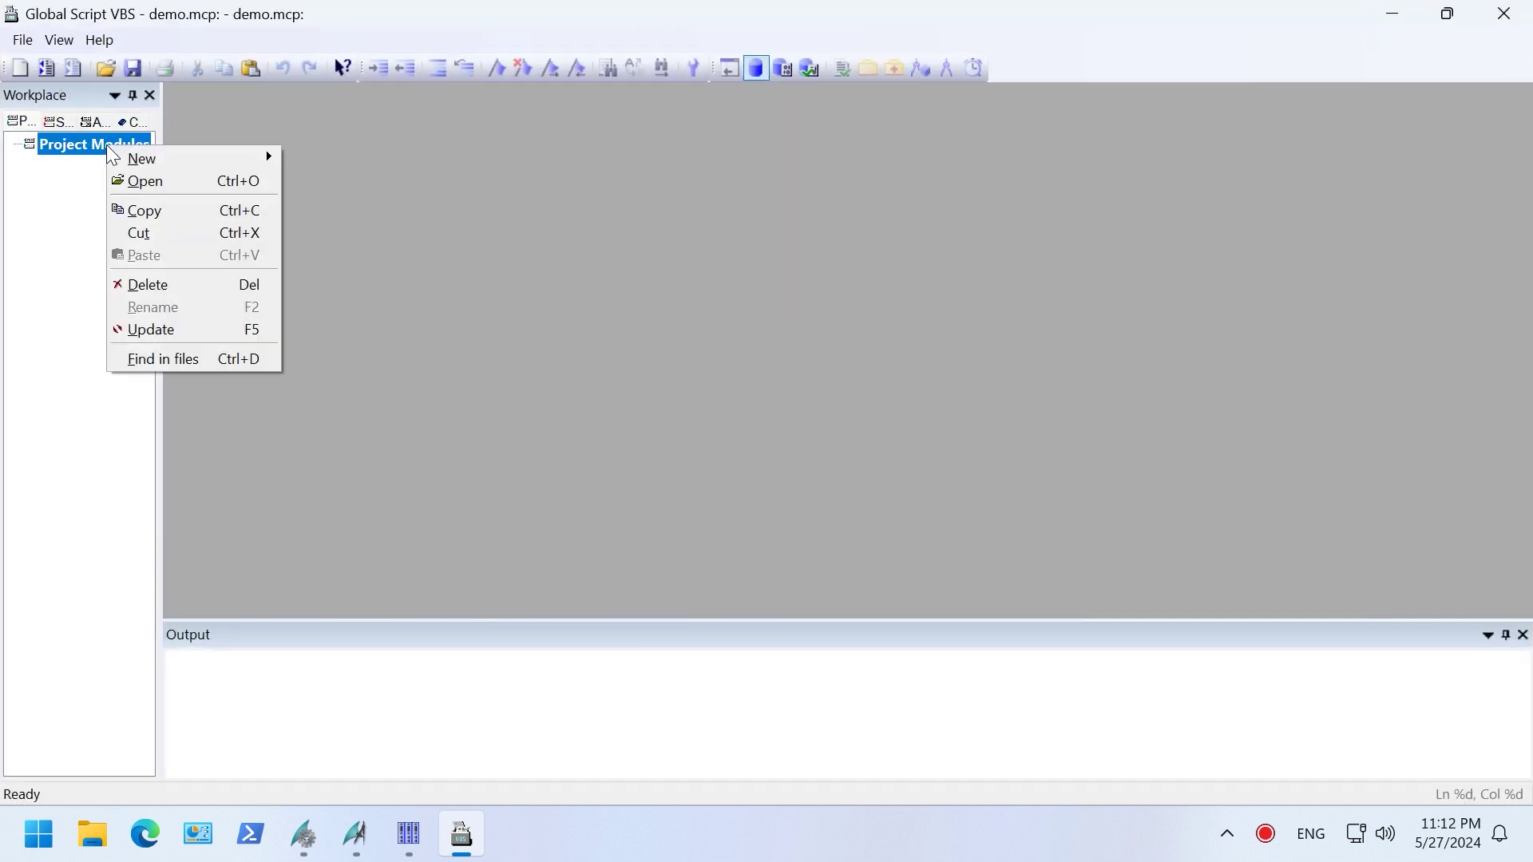
pyautogui.moveTo(240, 158)
pyautogui.click(369, 159)
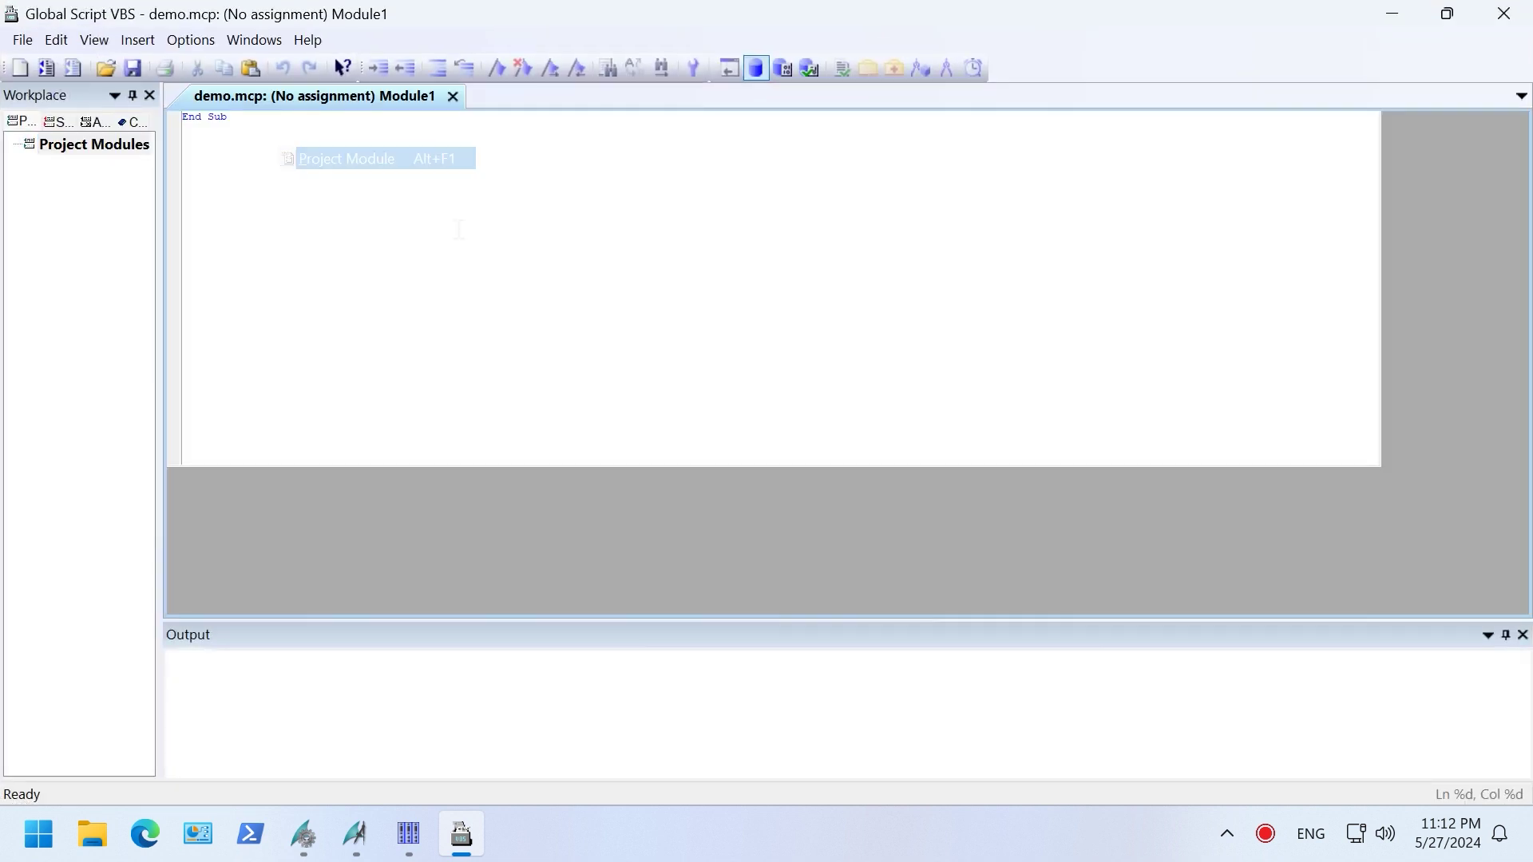
# Name the procedure Open, declare objMSComm1 and set it to HMIRuntime.Screens("Main").ScreenItems("MSComm1").
pyautogui.write('Open')
pyautogui.press('Tab')
pyautogui.write('Dim objMSComm1')
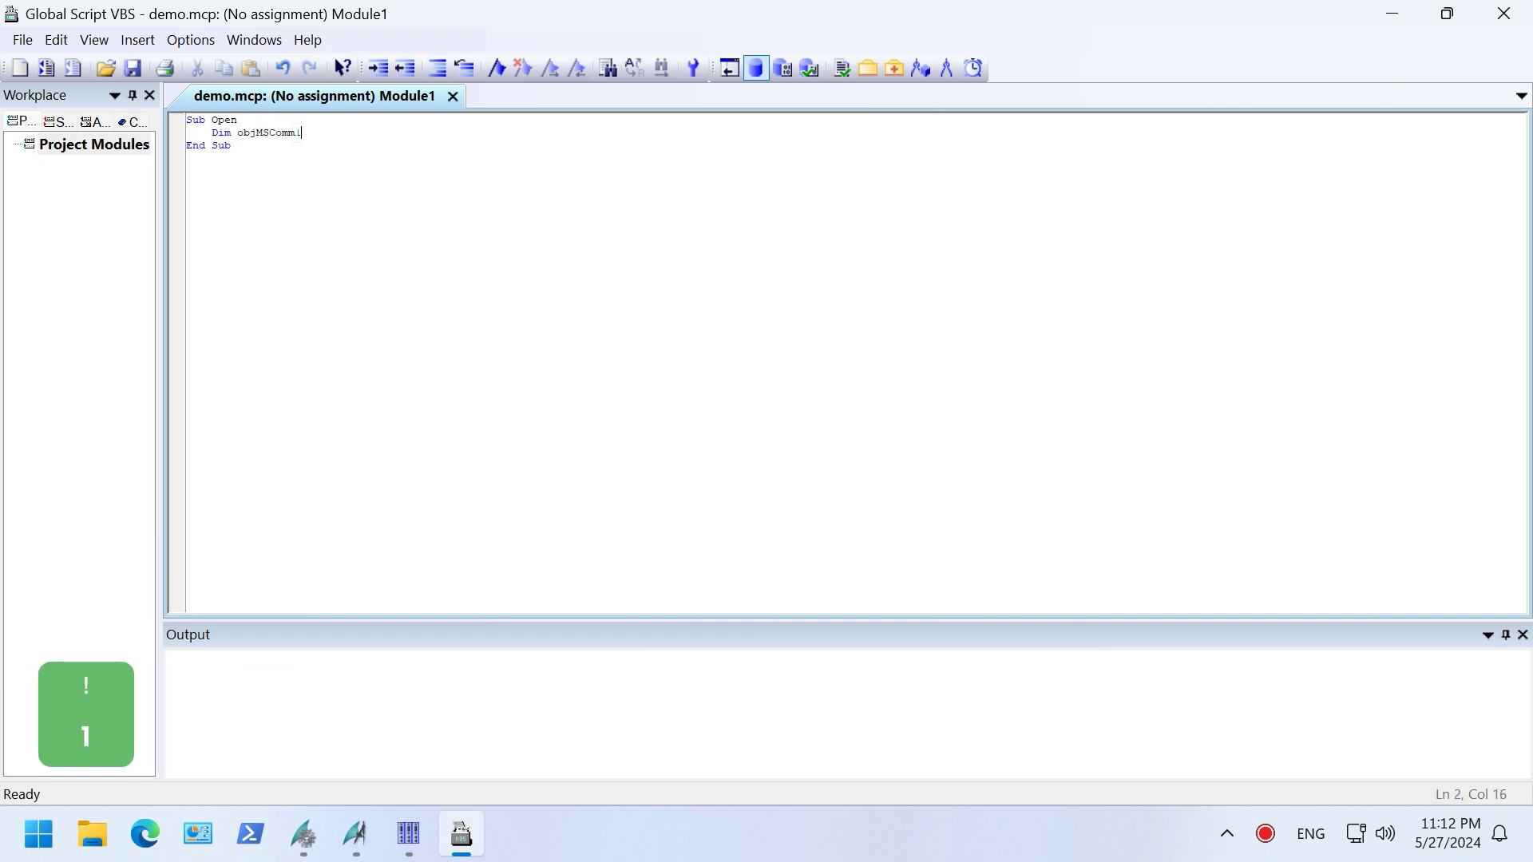
pyautogui.press('Return')
pyautogui.write('Set')
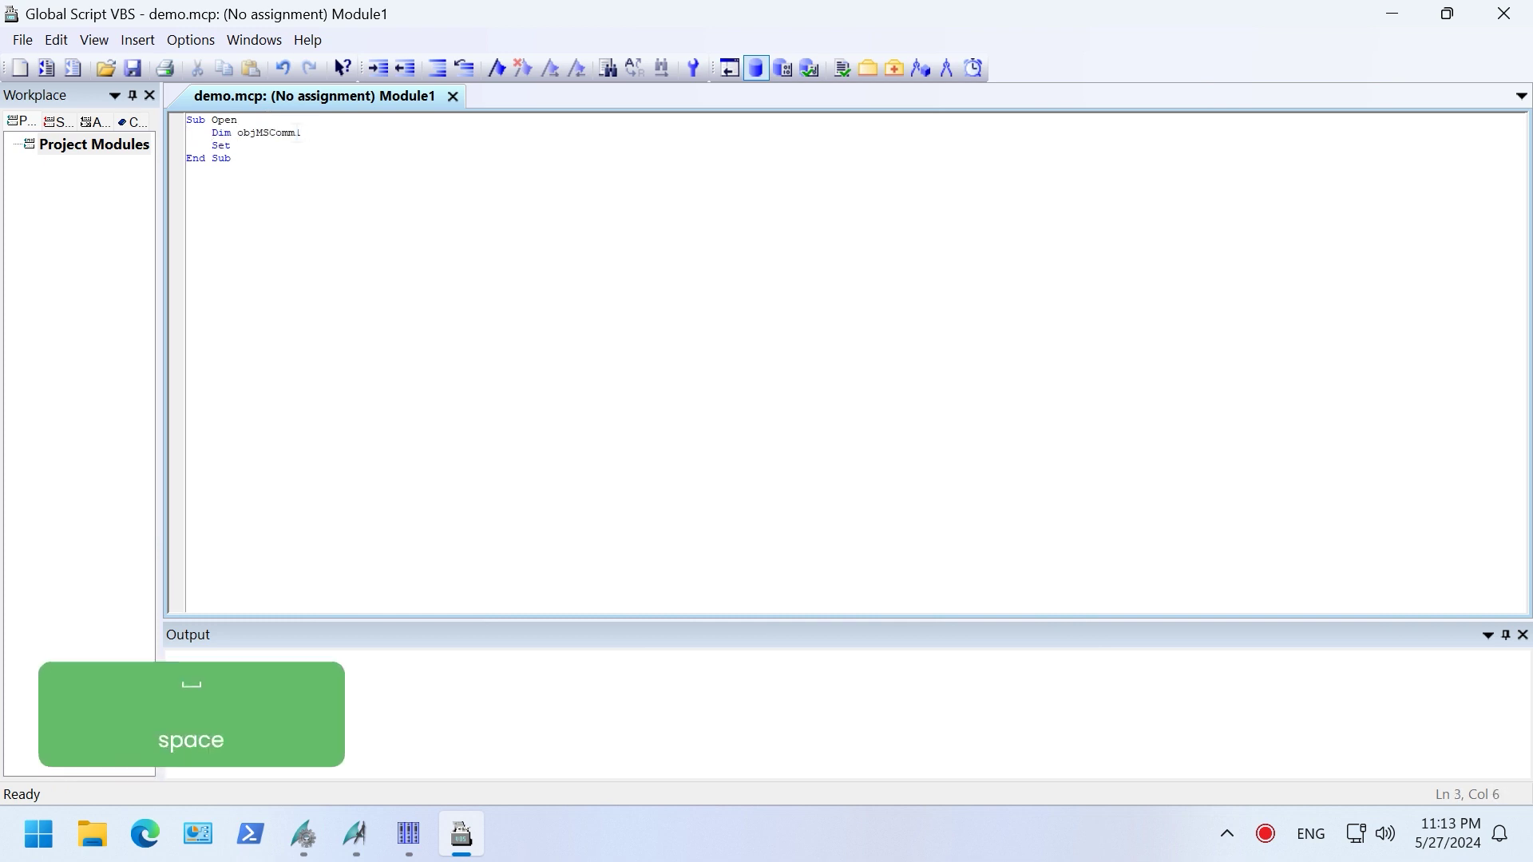
pyautogui.write(' objMSComm1 = HMIRuntime.')
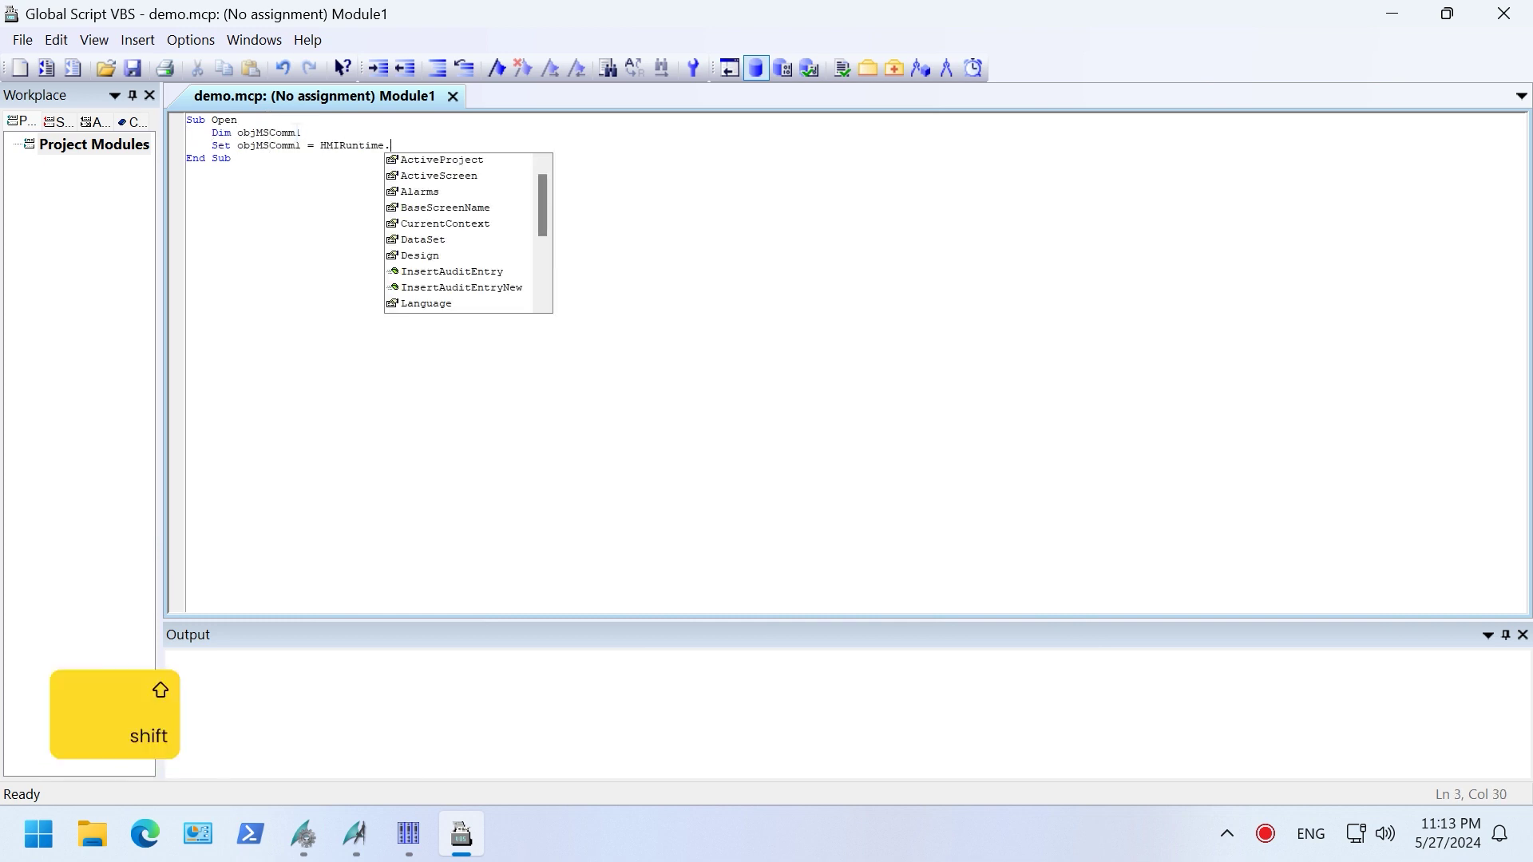
pyautogui.write('Screens("Main").ScreenItems("MSComm1')
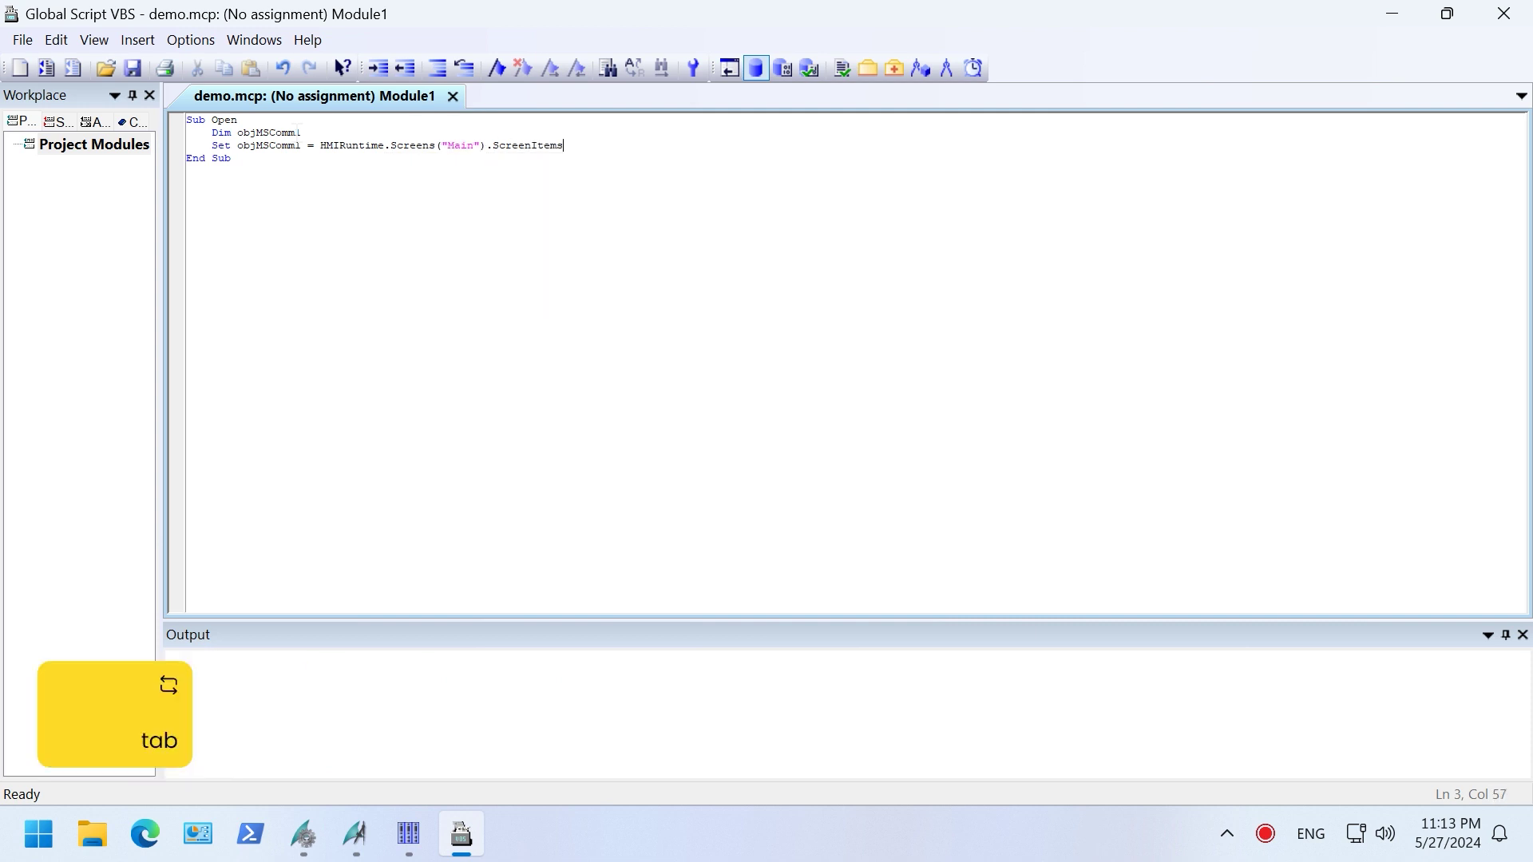
# Switch to Graphics Designer, set the MSComm control's object name to MSComm1 and save the picture.
pyautogui.click(361, 836)
pyautogui.click(70, 195)
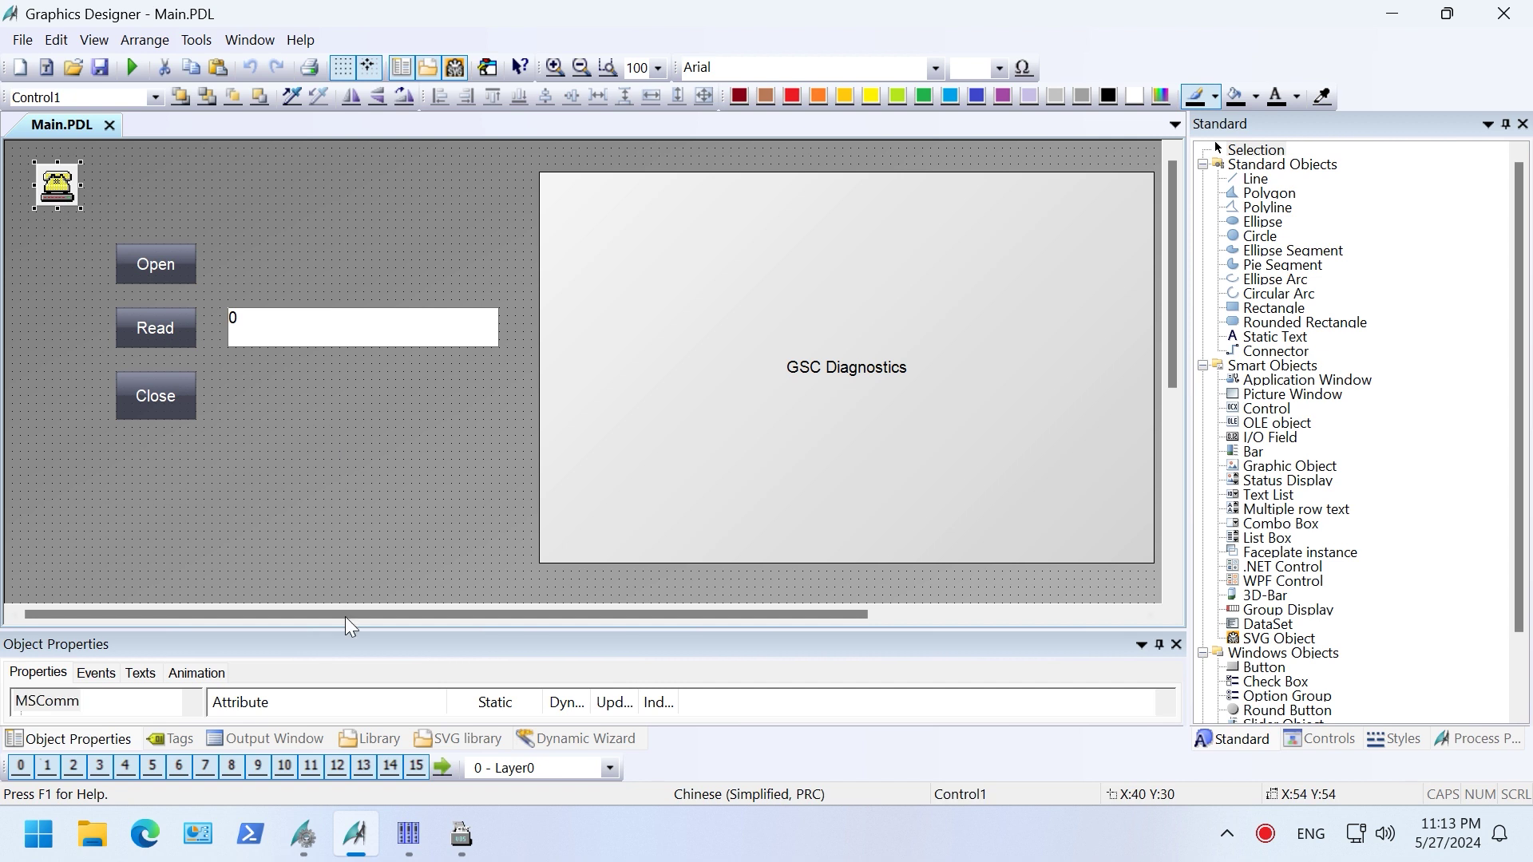
pyautogui.moveTo(362, 628); pyautogui.dragTo(404, 412)
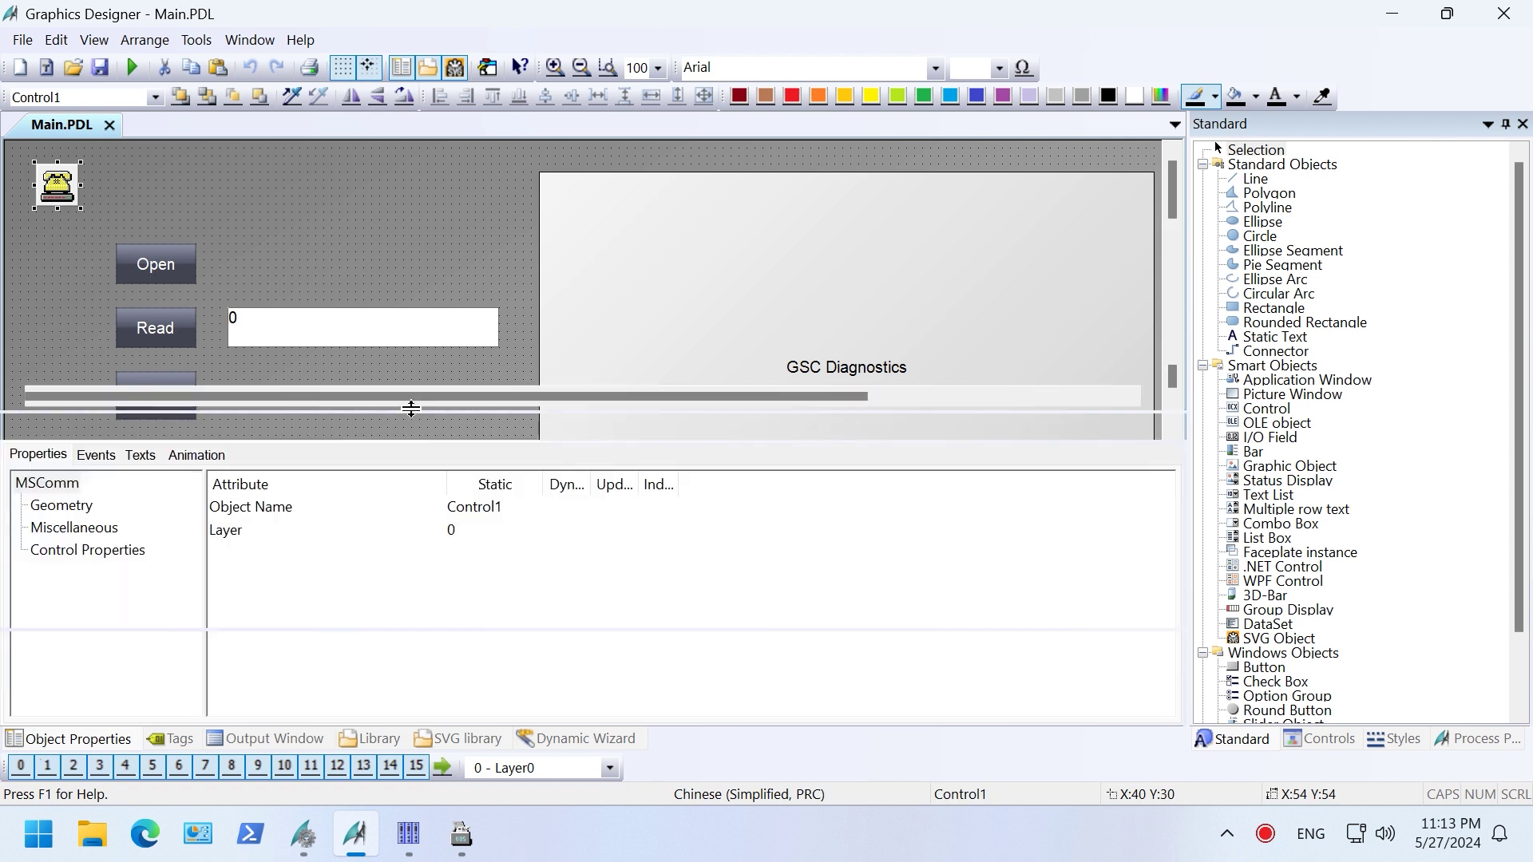
pyautogui.click(275, 511)
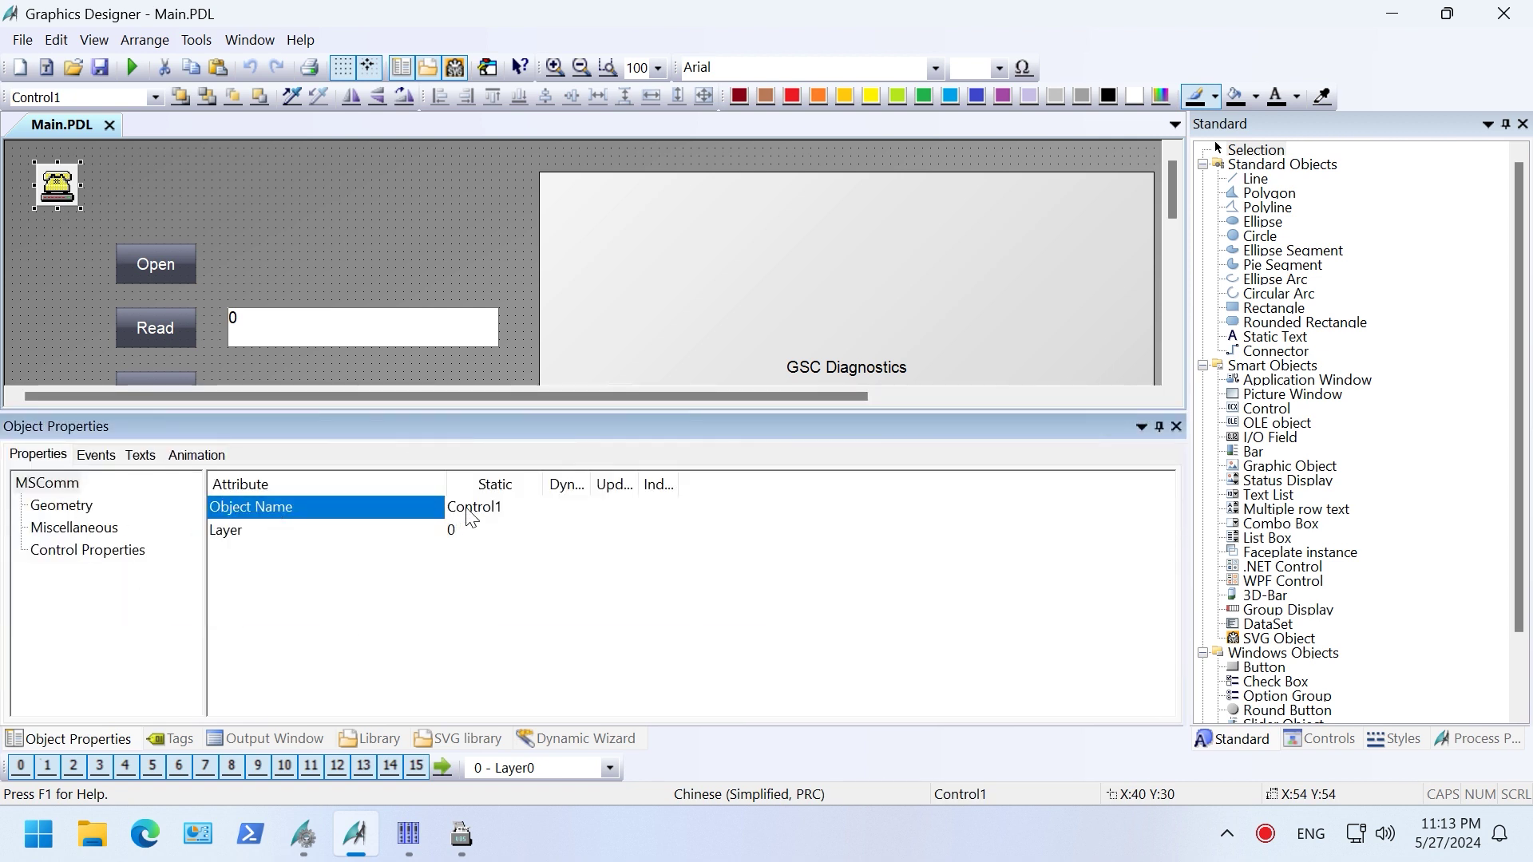
pyautogui.write('MSC')
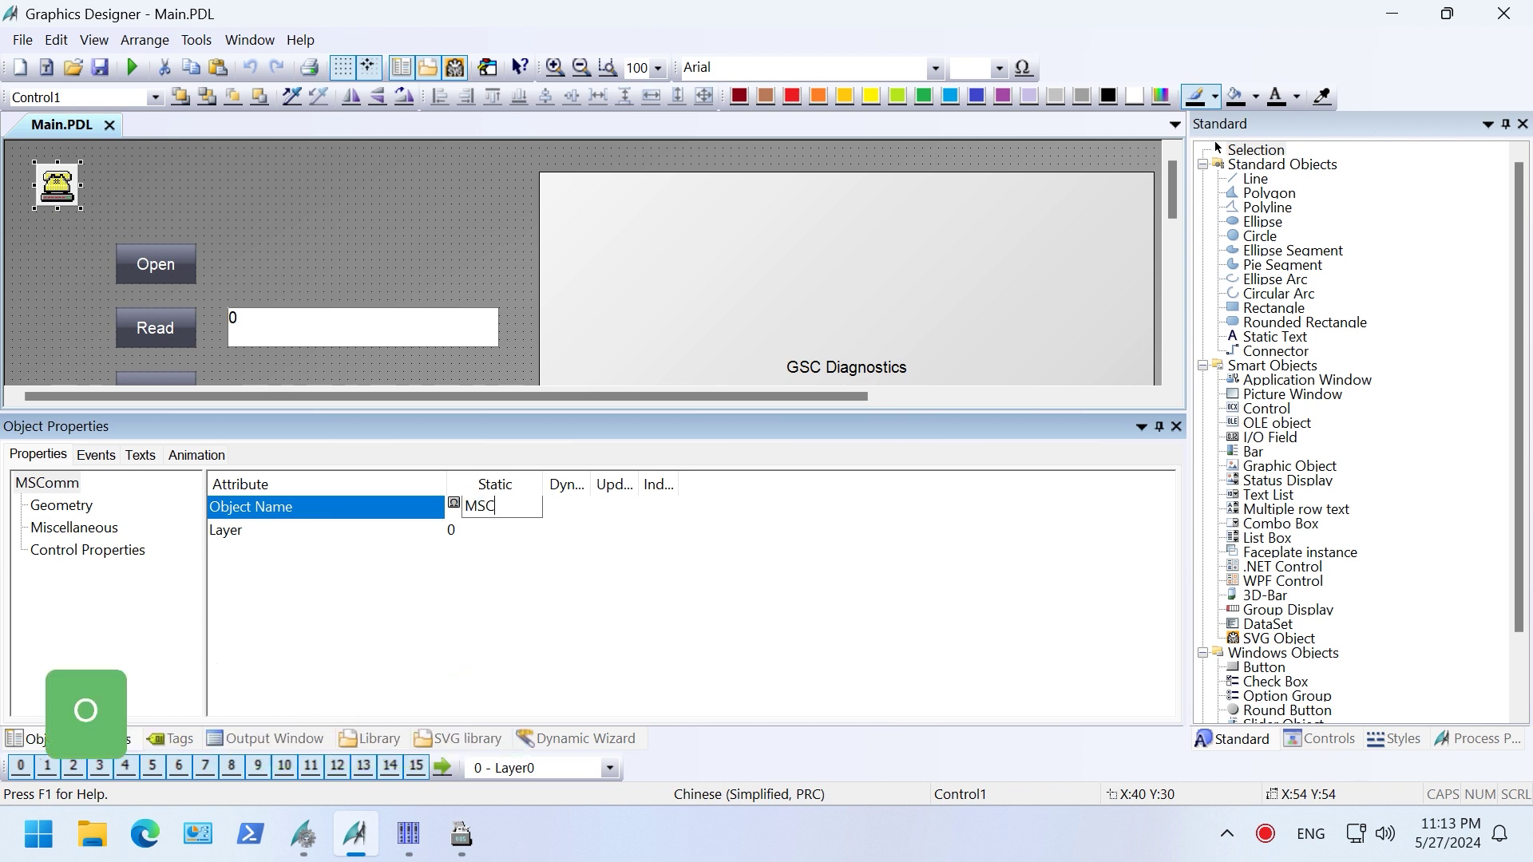
pyautogui.write('omm1')
pyautogui.press('Return')
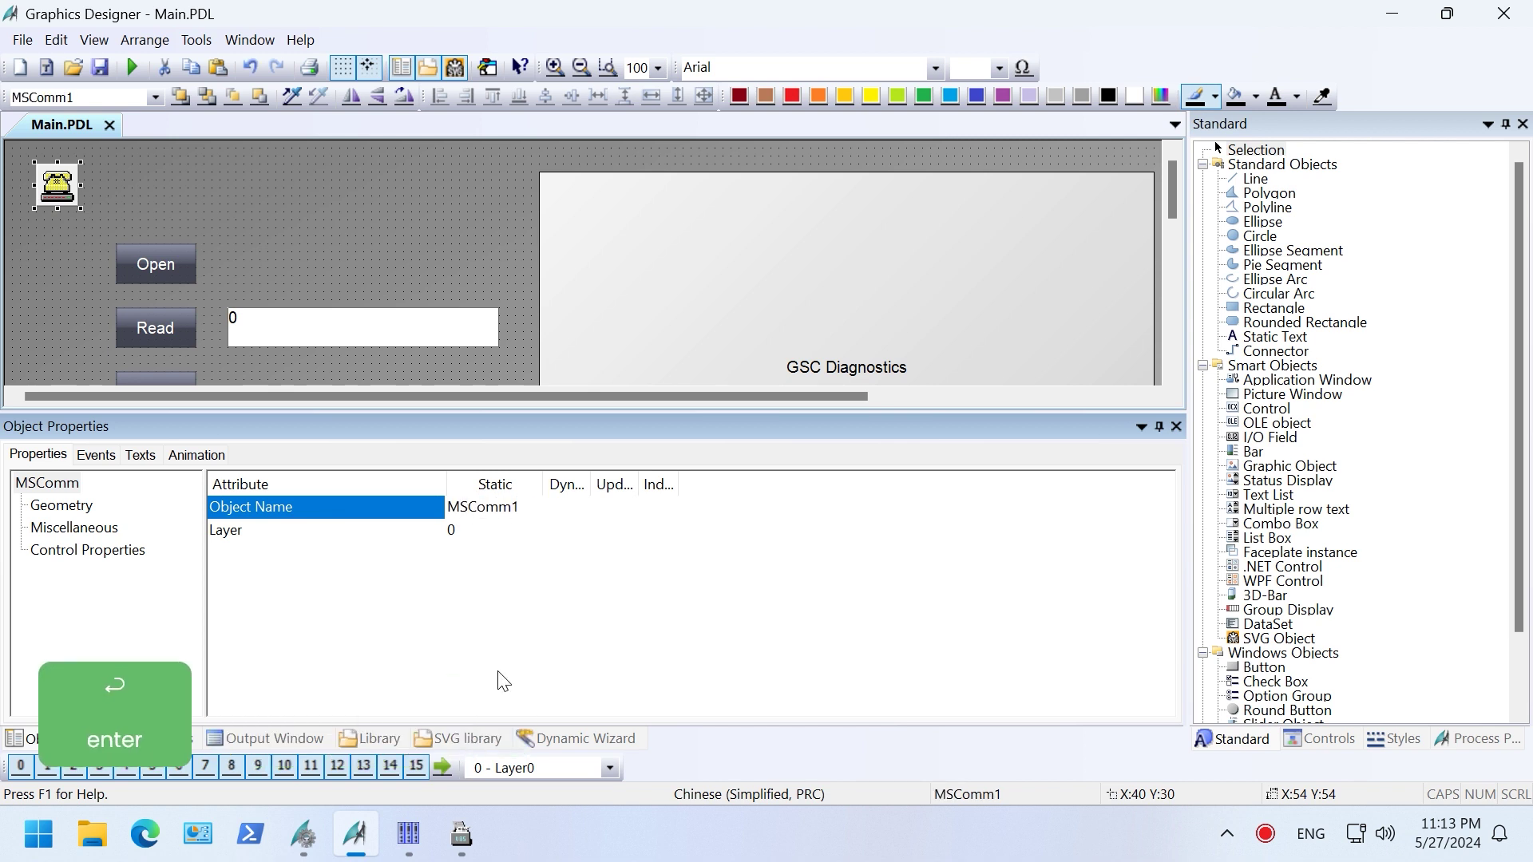
pyautogui.click(100, 67)
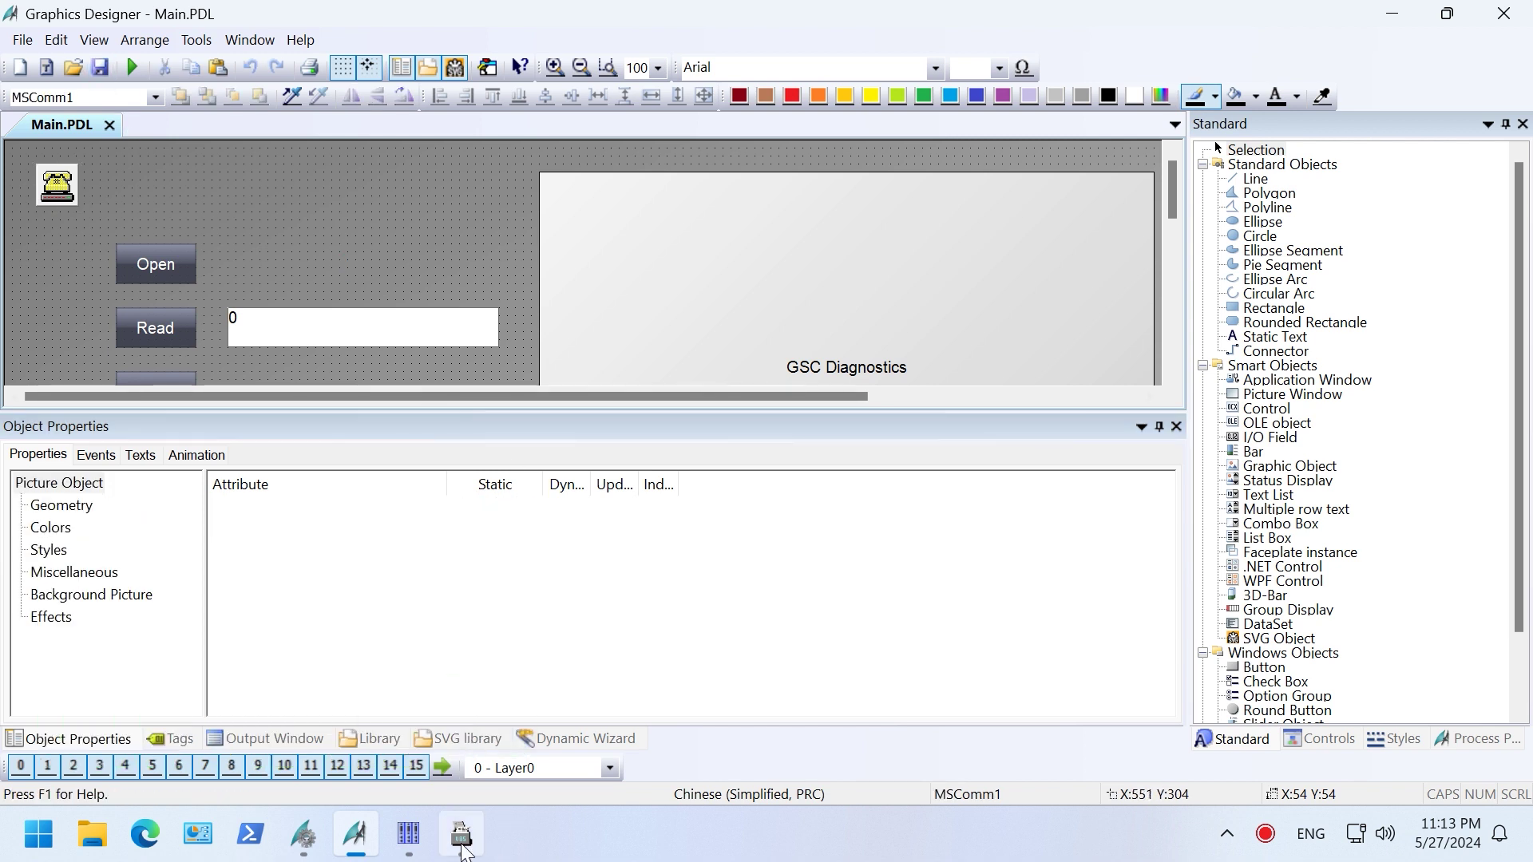
# Back in the VBS editor, add an If block for objMSComm1.PortOpen = False that sets Settings to "9600,N,8,1".
pyautogui.click(470, 845)
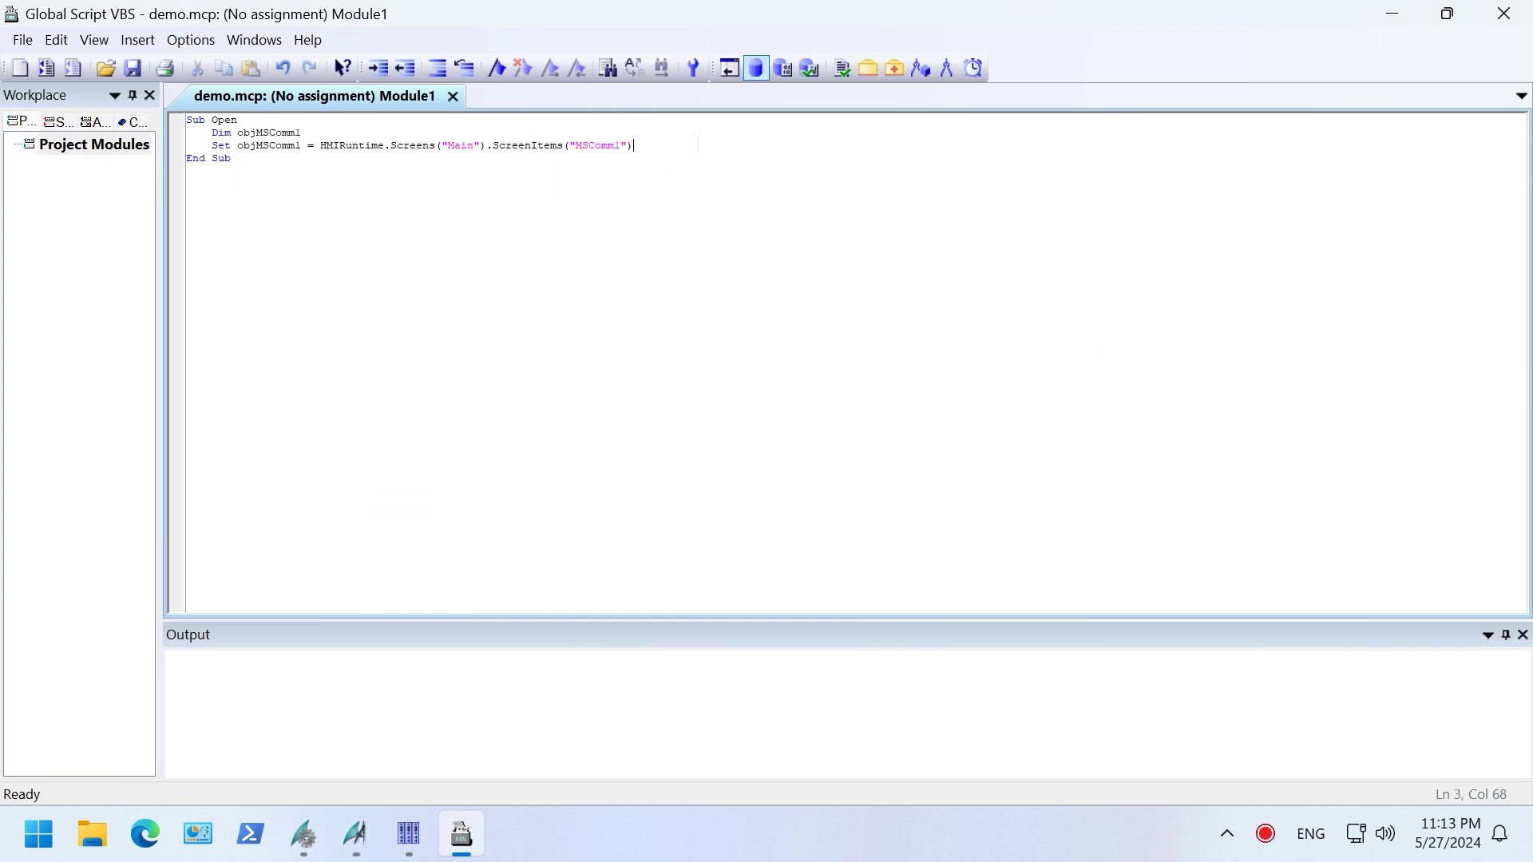
pyautogui.write('If obj')
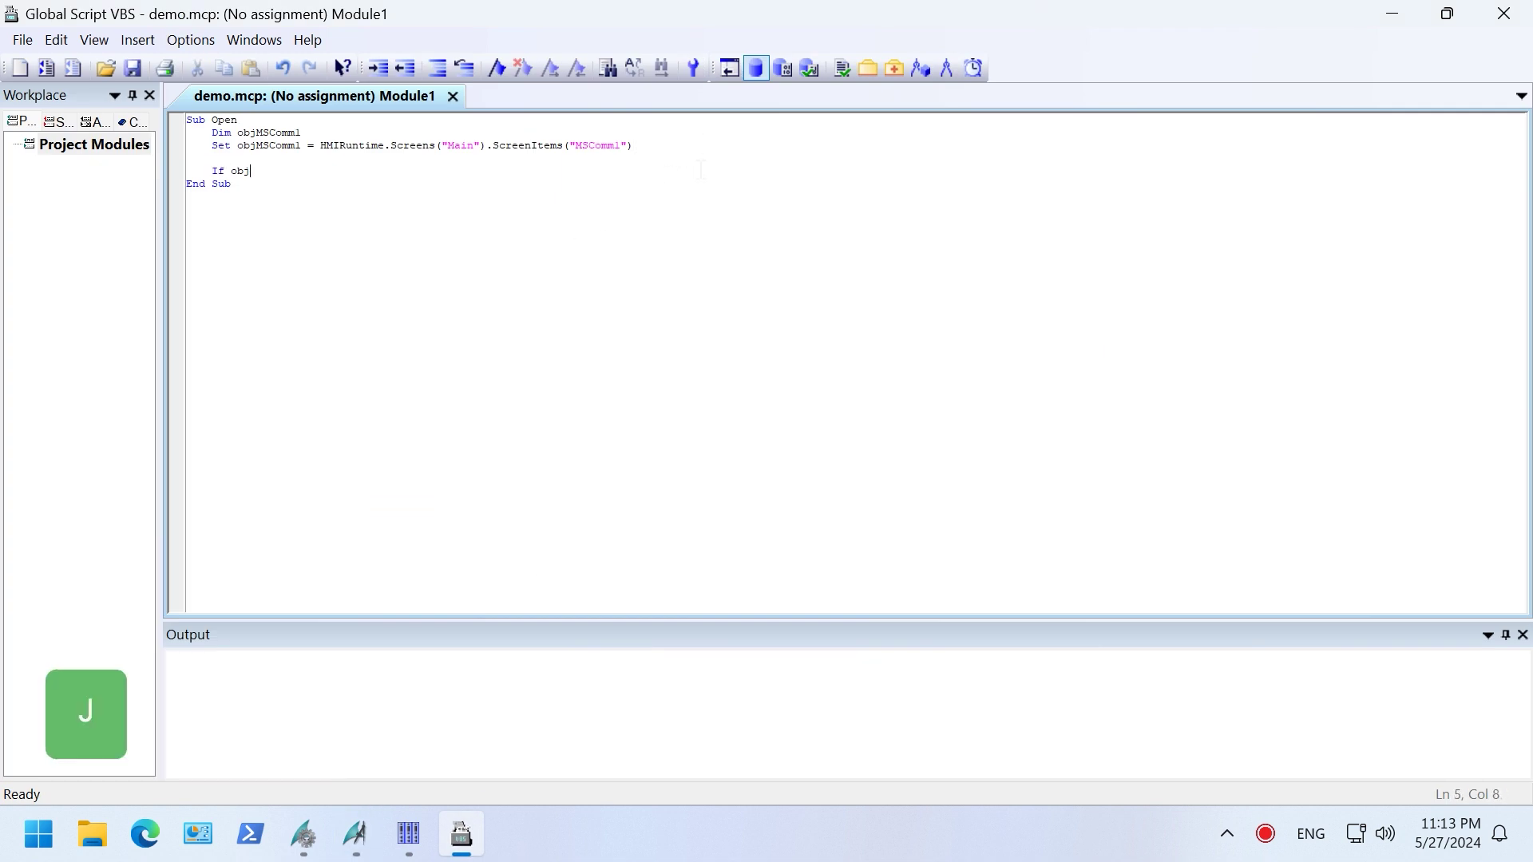
pyautogui.write('MSComm1.PortOPen = False Then')
pyautogui.press('Return')
pyautogui.press('Tab')
pyautogui.write('objMSComm1.Settings = "9600,N,8,1"         o')
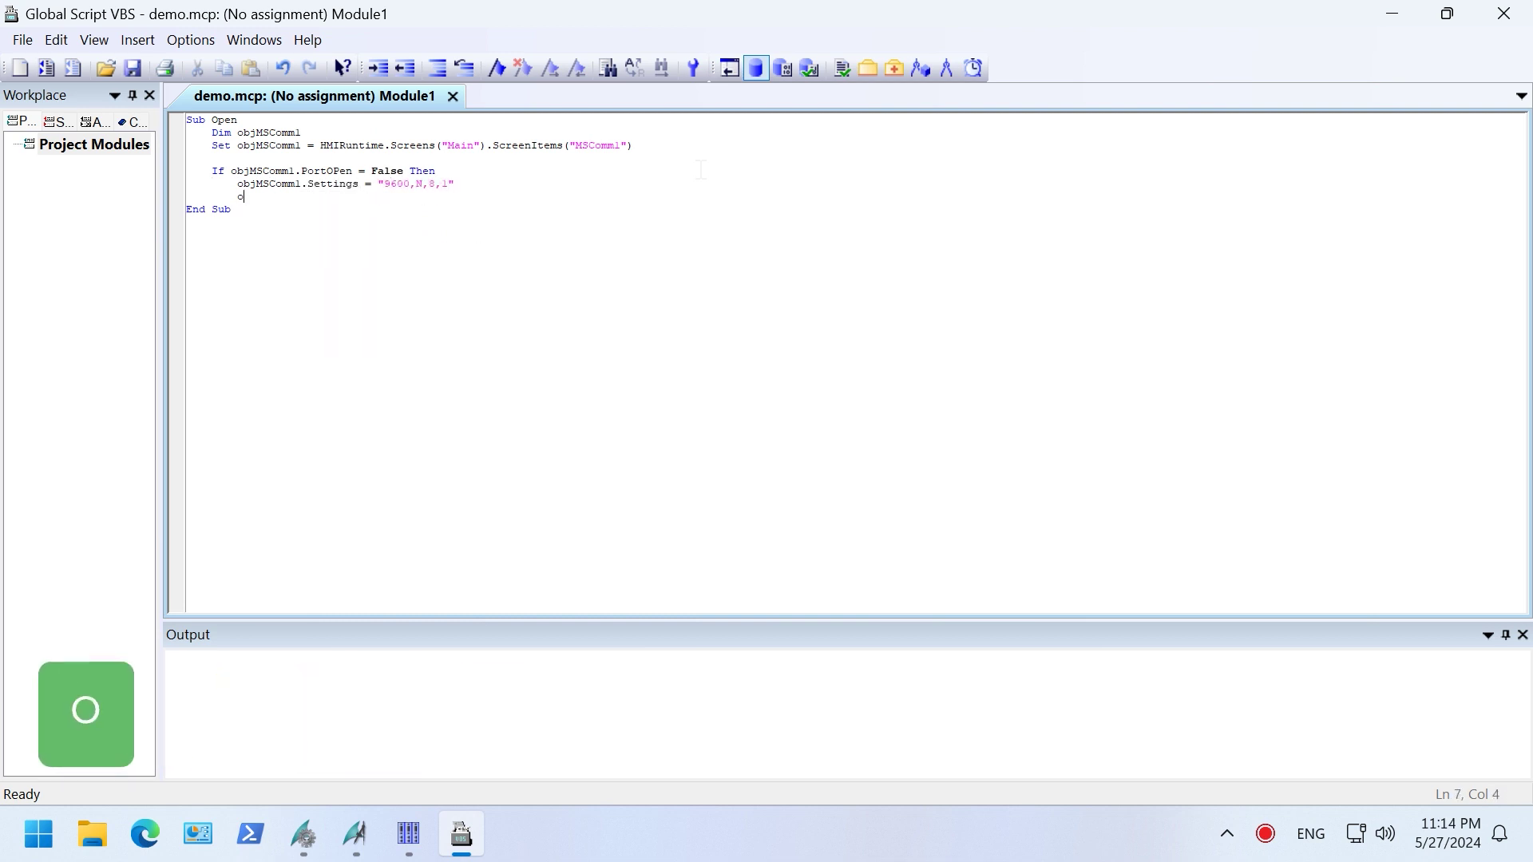
# Complete the If block in Open with RThreshold = 1, SThreshold = 1, InputLen = 0 and PortOpen = True, closed by End If.
pyautogui.write('bjMSComm1.RThreshold = 1')
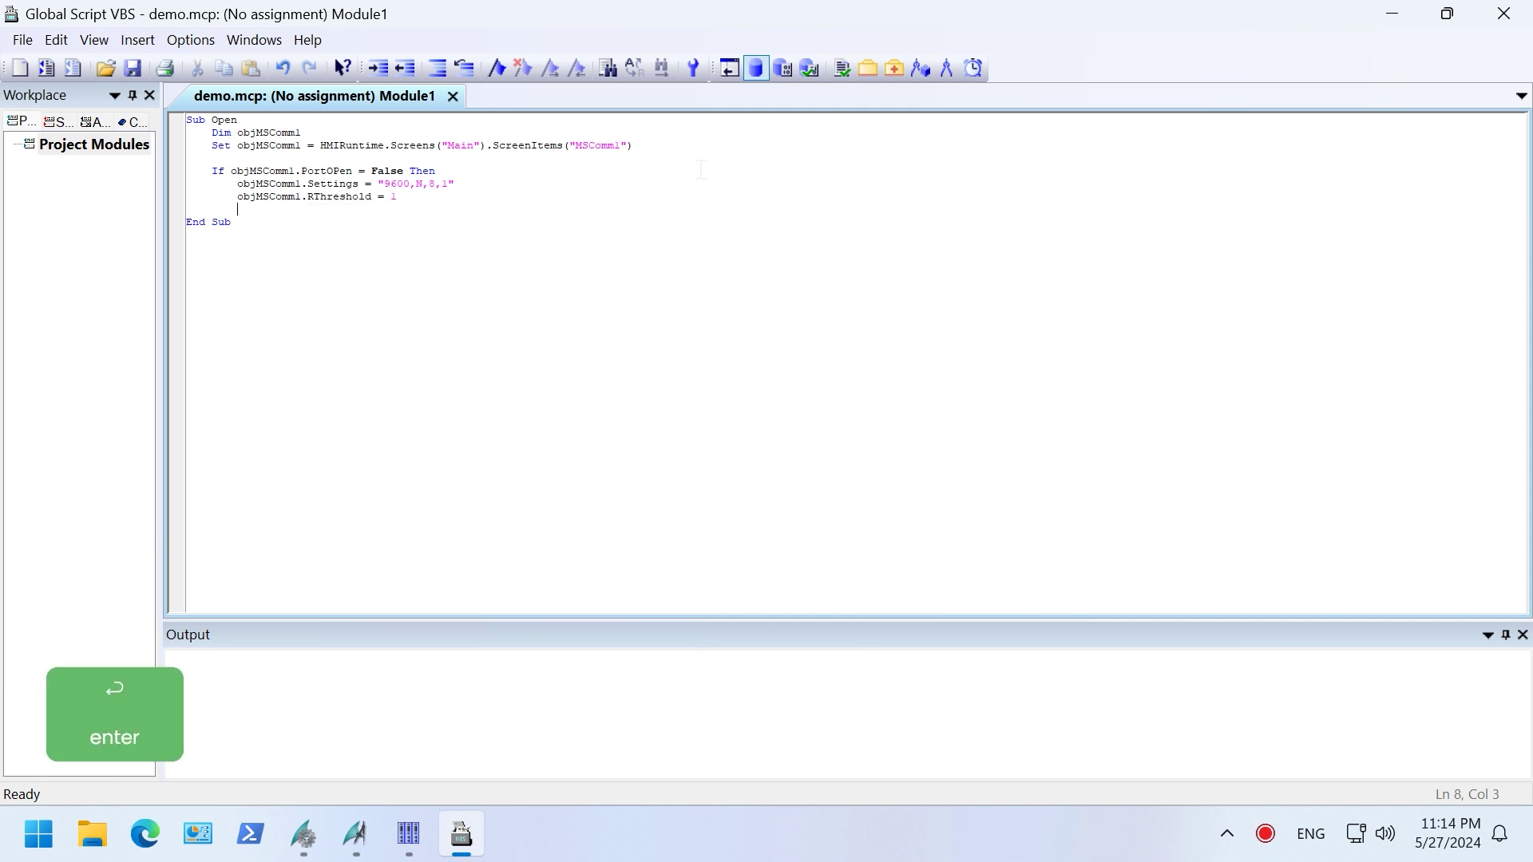
pyautogui.write('         objMSComm1.SThreshold = ')
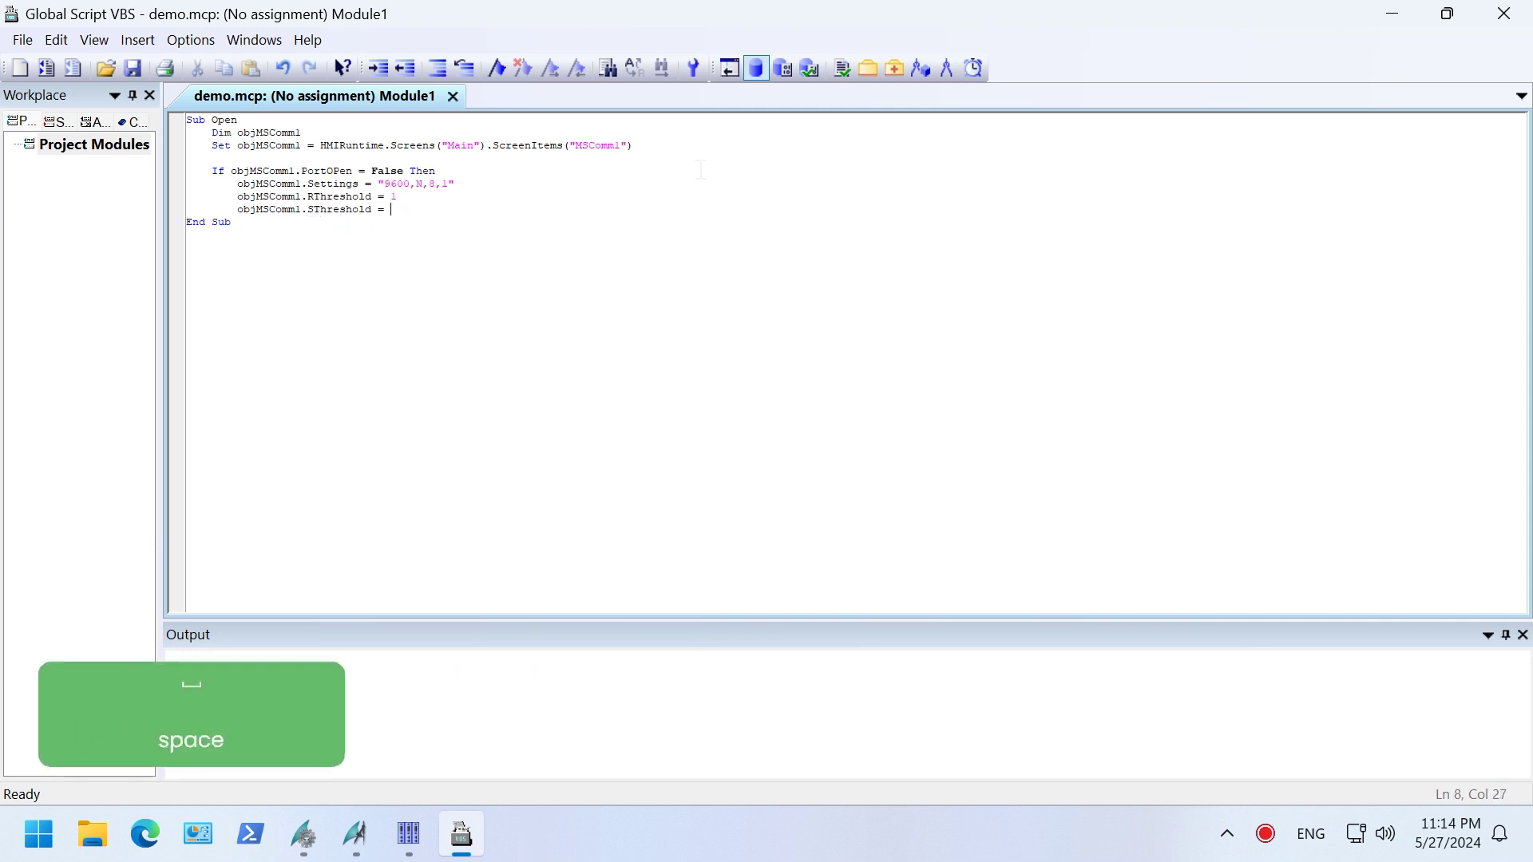
pyautogui.write('1         objMSComm1.InputLen = 0')
pyautogui.press('Return')
pyautogui.write('objMSComm1.PortOpen = True')
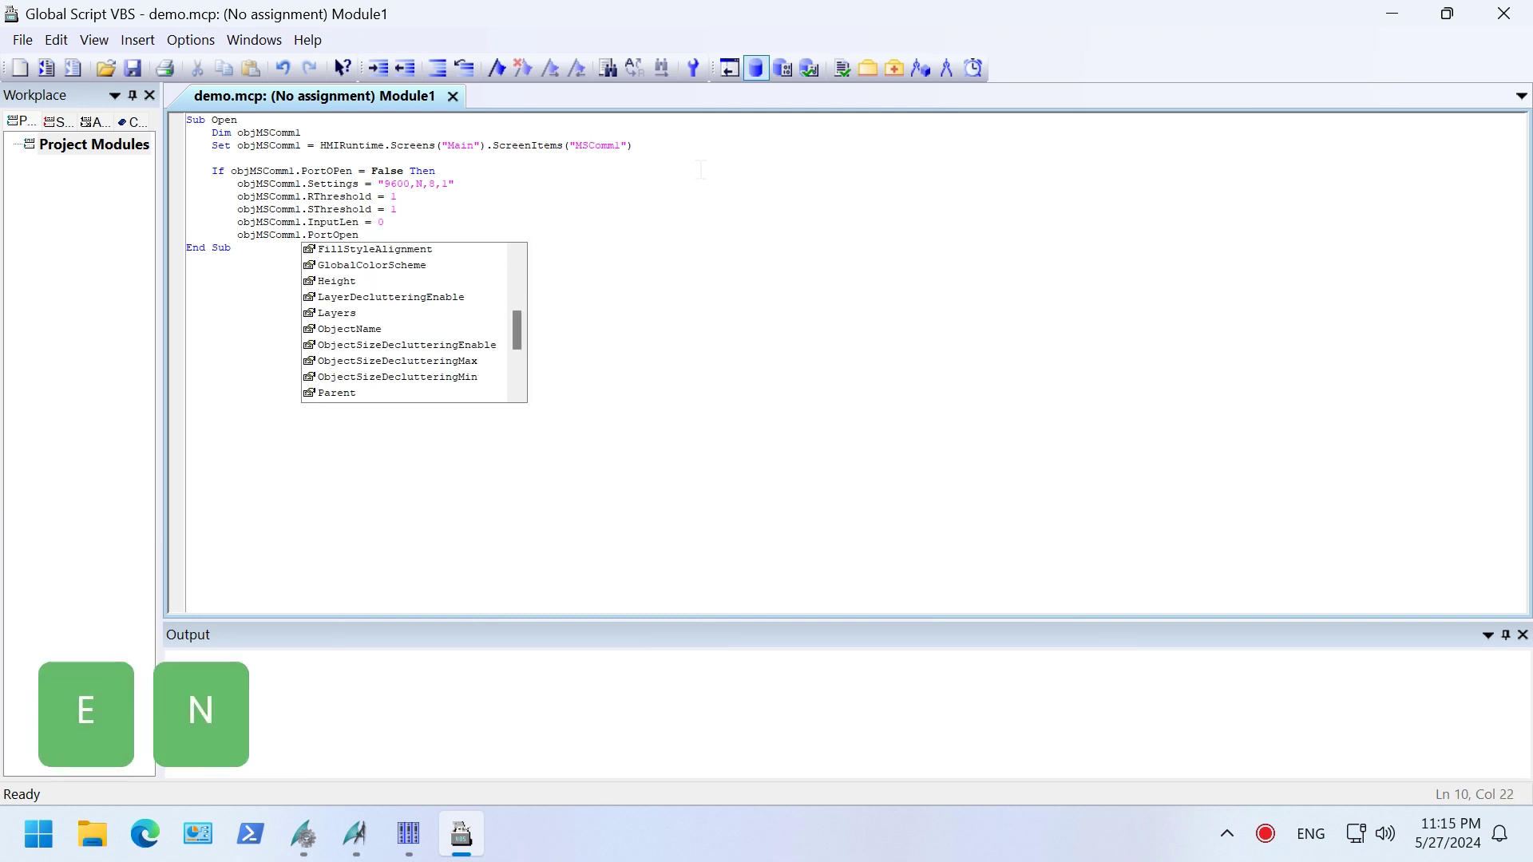
pyautogui.press('Return')
pyautogui.press('BackSpace')
pyautogui.write('End If')
pyautogui.press('Return')
# Add a trace line in Open that outputs "port open " & CStr(objMSComm1.PortOpen) & vbNewline.
pyautogui.write('HMIRuntime.Trace("")')
pyautogui.press('Left')
pyautogui.press('Left')
pyautogui.write('port open')
pyautogui.press('Right')
pyautogui.write('& CStr(objMSComm1.Port')
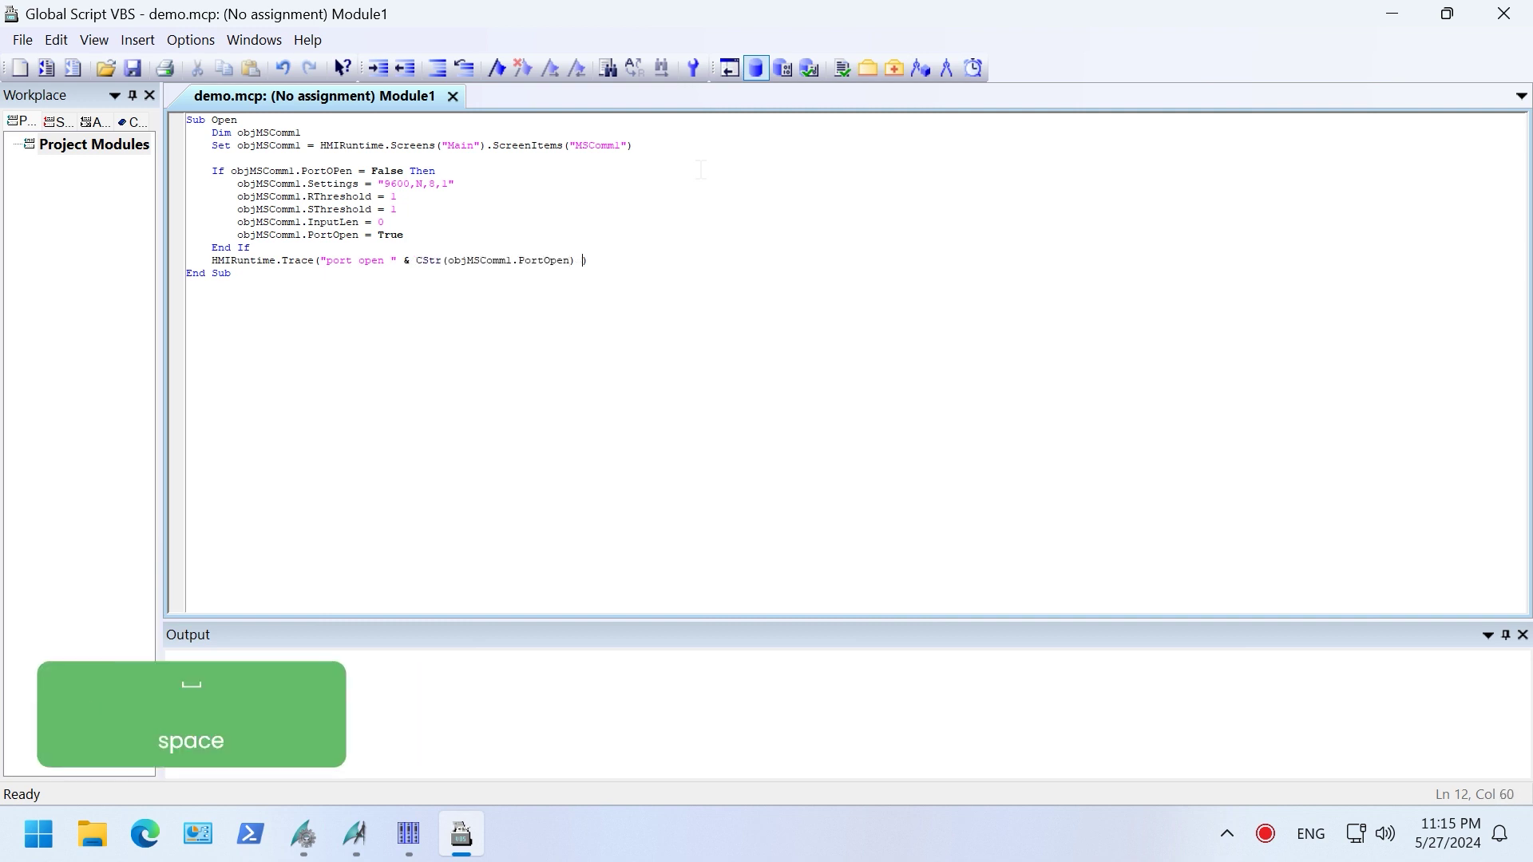
# Create a function Read declaring strBuffer, strTemp and objMSComm1, and reuse the Set objMSComm1 line from Open.
pyautogui.write('Read')
pyautogui.press('Return')
pyautogui.write('Dim strBuffer, strTemp     Dim objMSComm1')
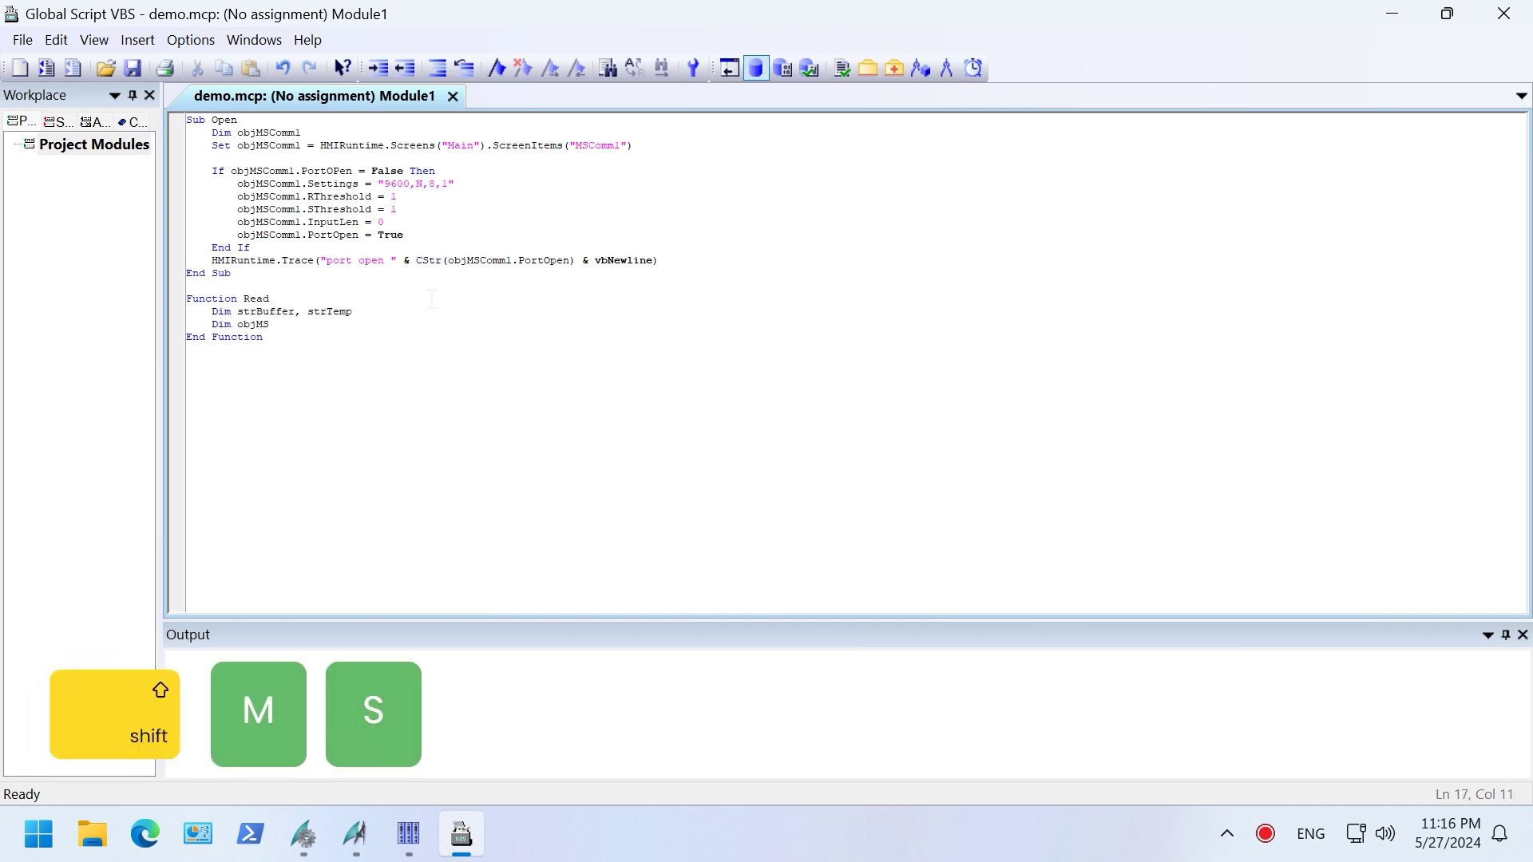
pyautogui.moveTo(212, 145); pyautogui.dragTo(632, 145)
pyautogui.hotkey('ctrl', 'c')
pyautogui.click(212, 336)
pyautogui.hotkey('ctrl', 'v')
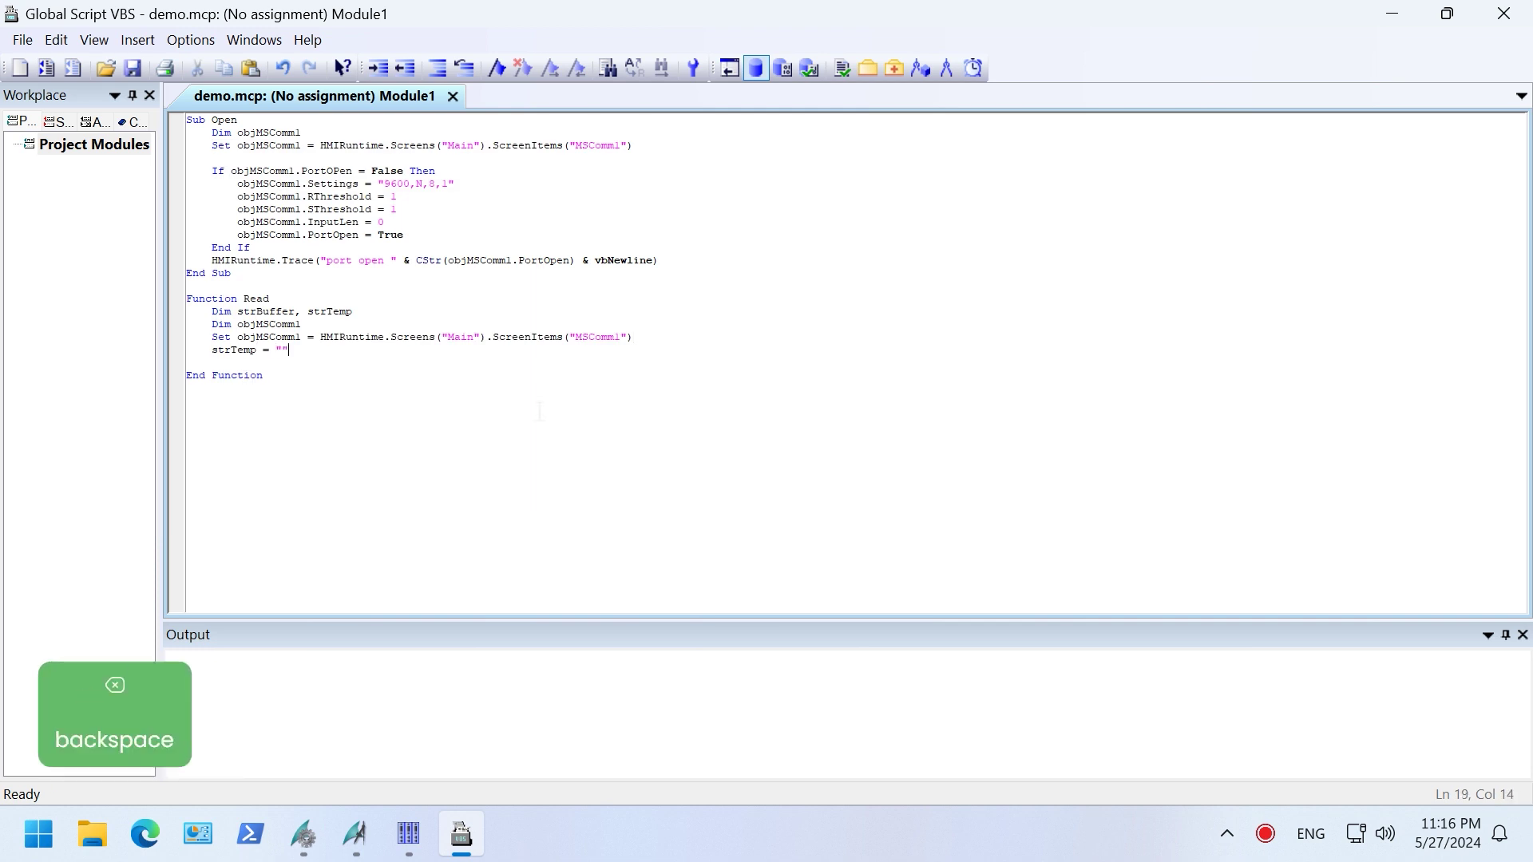
# Initialise strTemp as "" and add an If objMSComm1.PortOpen = True block that assigns CStr(objMSComm1.Input) to strTemp.
pyautogui.write('.PortOpen = True Then')
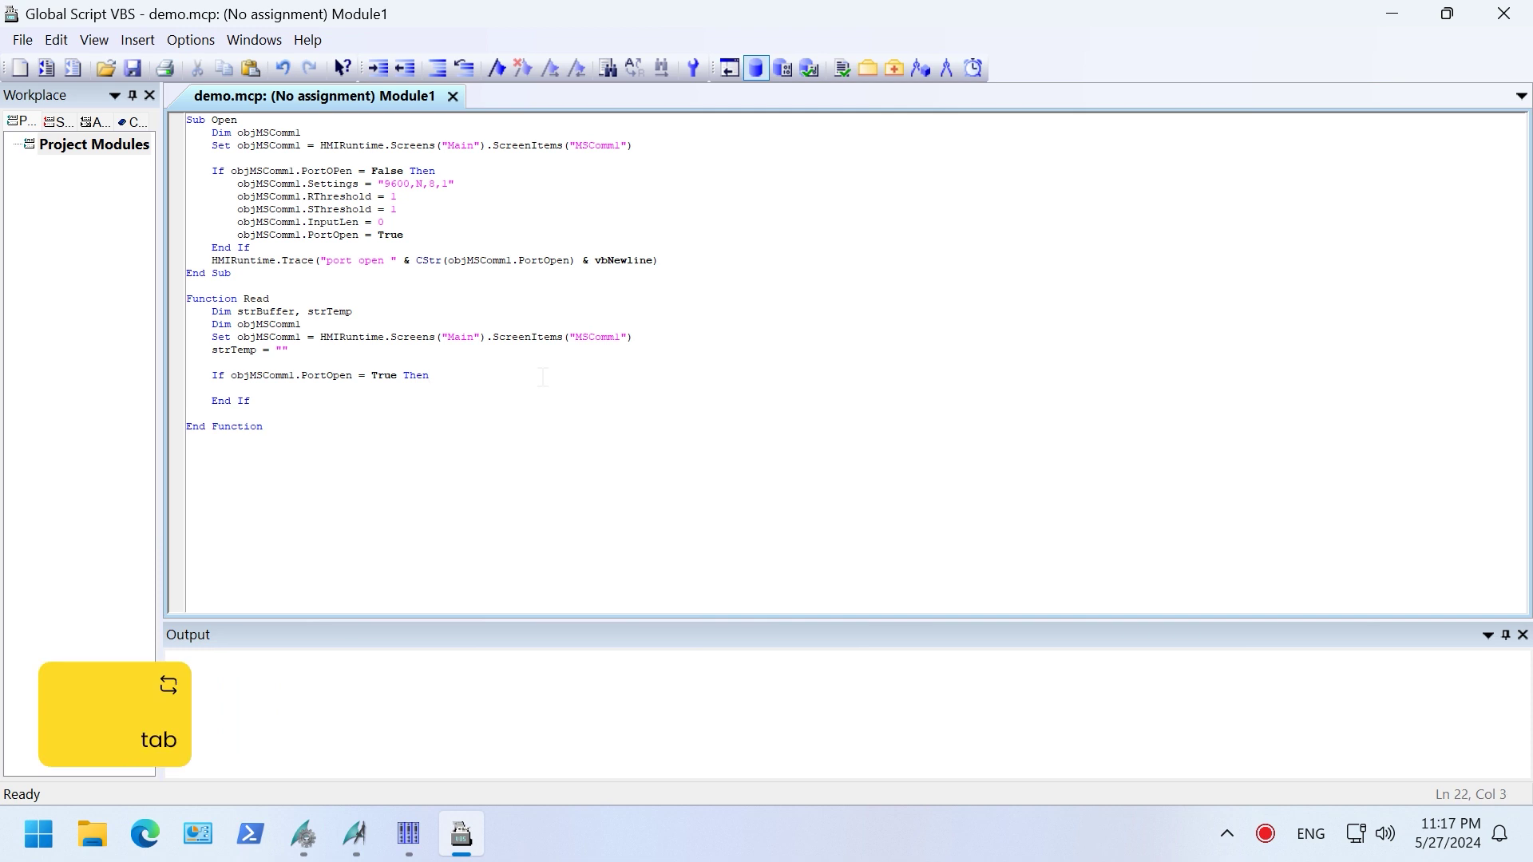
pyautogui.write(' = CStr()')
pyautogui.press('Left')
pyautogui.write('objMSComm1')
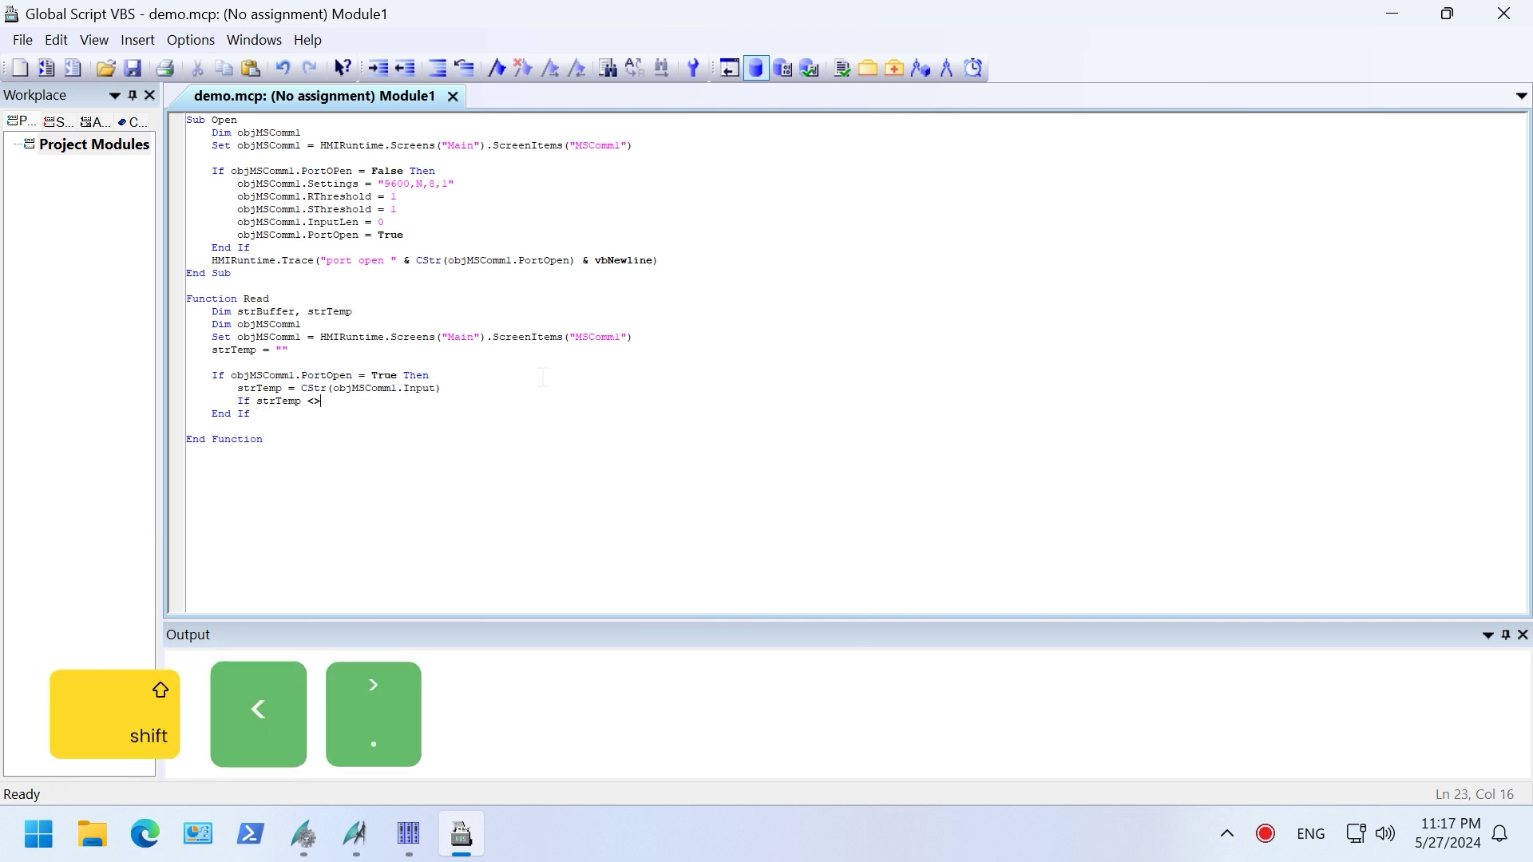
# Nest an If strTemp <> "" Then block with its End If below the input assignment in Read.
pyautogui.write('Then')
pyautogui.press('Return')
pyautogui.write('end')
pyautogui.press('Down')
pyautogui.press('Return')
pyautogui.press('Tab')
# Inside the non-empty check, add an If InStr(strTemp, Chr(13)) Then block with Else and End If.
pyautogui.write('If InStr()')
pyautogui.press('Left')
pyautogui.write('strTemp, Chr(13)')
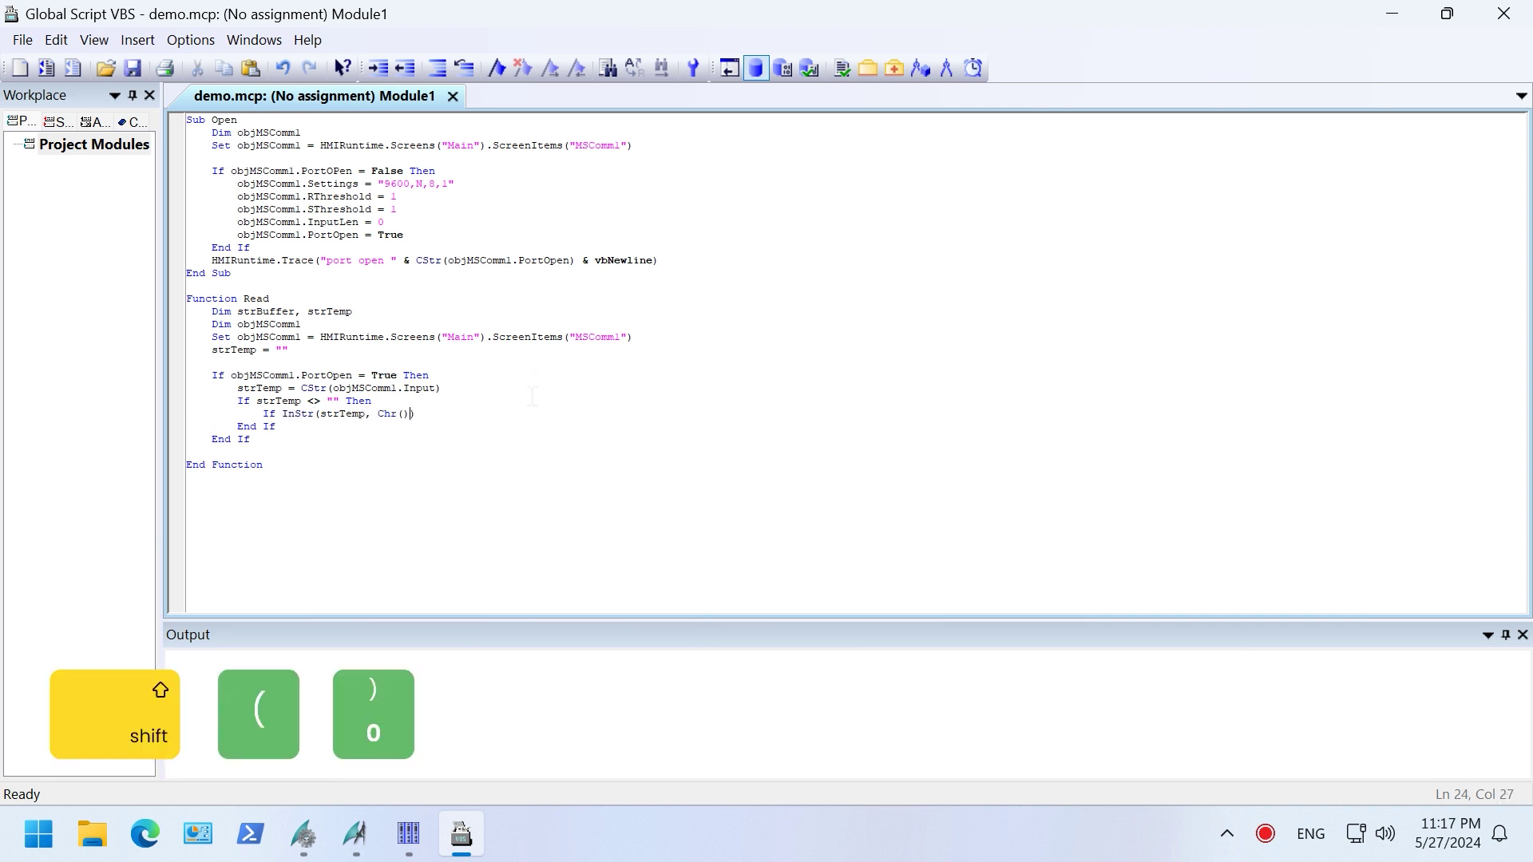
pyautogui.press('End')
pyautogui.write('Then')
pyautogui.press('Return')
pyautogui.write('End if')
pyautogui.press('BackSpace')
pyautogui.write('F')
pyautogui.press('Home')
pyautogui.press('Return')
pyautogui.write('Else')
pyautogui.press('Return')
pyautogui.press('Up')
pyautogui.press('Up')
# In the Chr(13) branch, trace "CR (Carriage Return) detected. Remove last character." followed by vbNewline.
pyautogui.write('HMIRuntime')
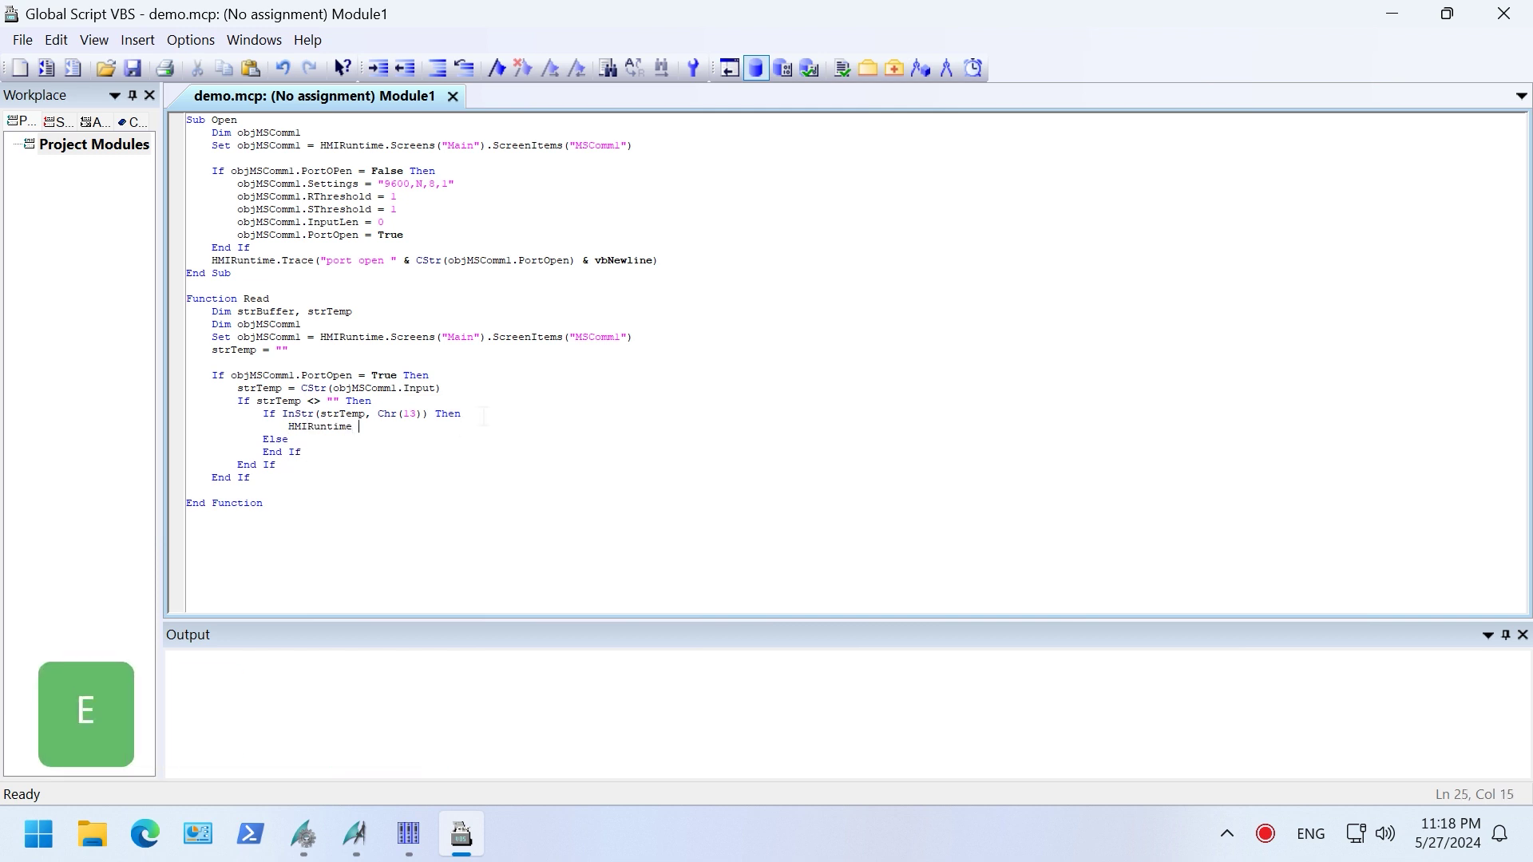
pyautogui.write('.Trace("CR (Carriage Return)")')
pyautogui.press('Left')
pyautogui.press('Left')
pyautogui.write('(Carriage Return)')
pyautogui.press('Right')
pyautogui.write('detected. Remove last character.')
pyautogui.press('Right')
pyautogui.write('& vbnewline')
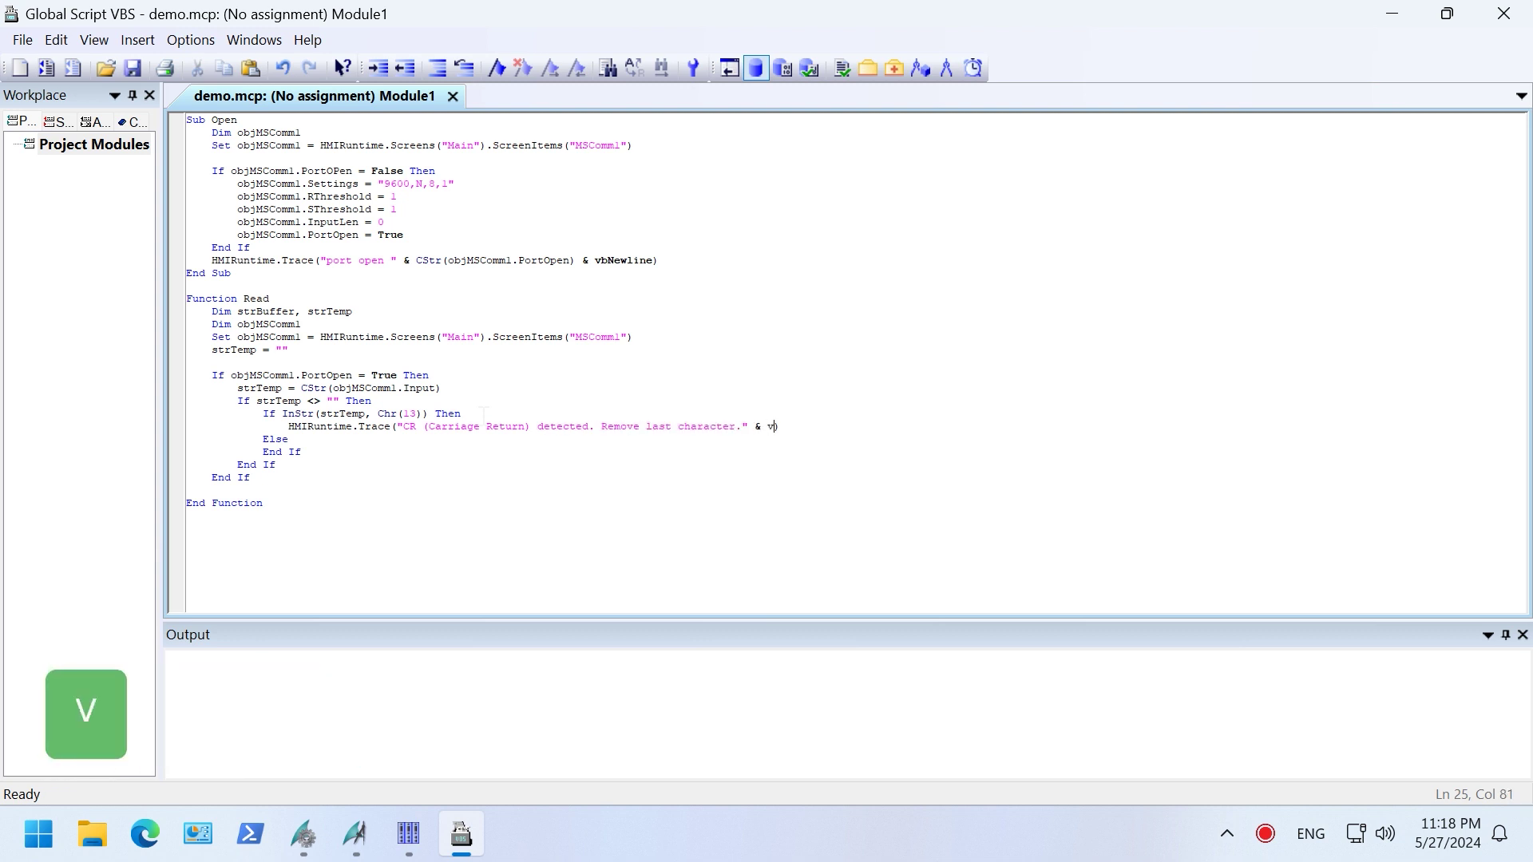
# Assign Left(strTemp, Len(strTemp) - 1) to strBuffer in the Chr(13) branch and strTemp to strBuffer in its Else branch.
pyautogui.press('Return')
pyautogui.write('strBuffer = Le')
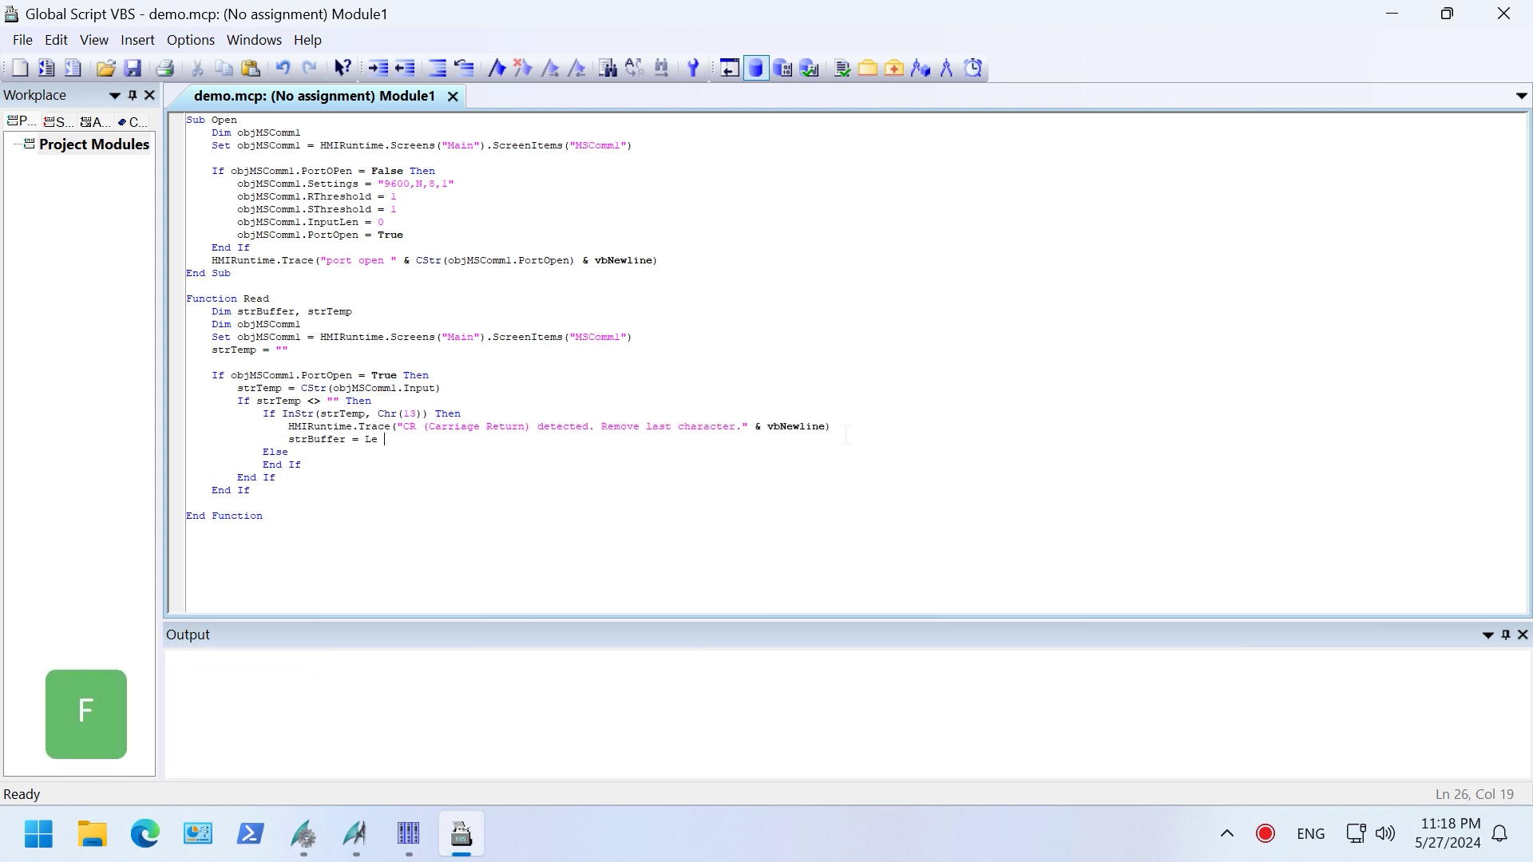
pyautogui.write('ft()strTemp, Len(strTemp) - ')
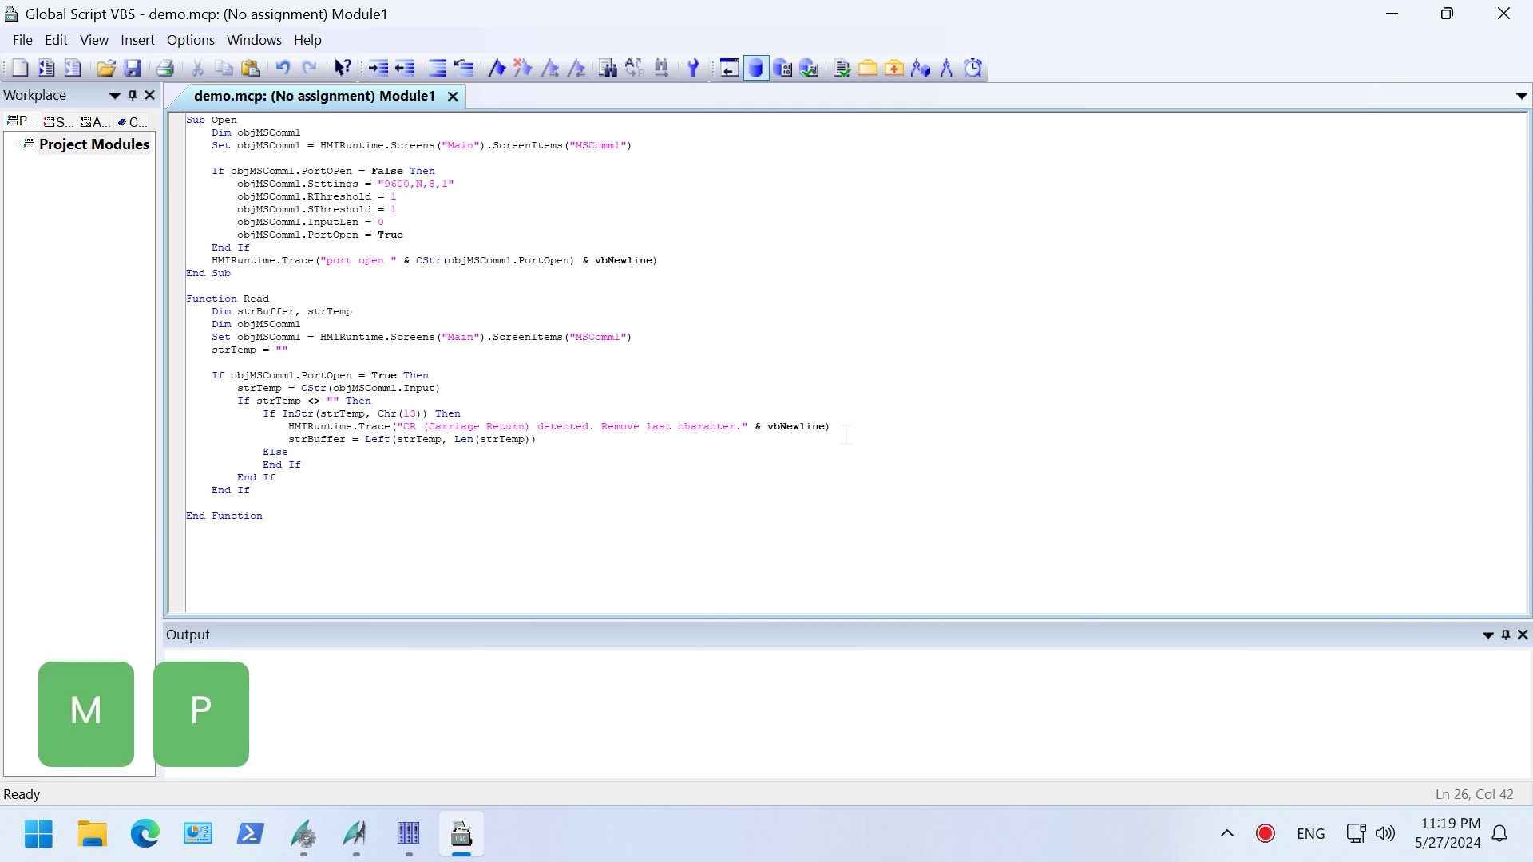
pyautogui.write('1')
pyautogui.press('Down')
pyautogui.press('Return')
pyautogui.press('Tab')
pyautogui.write('strBuffer = strTemp')
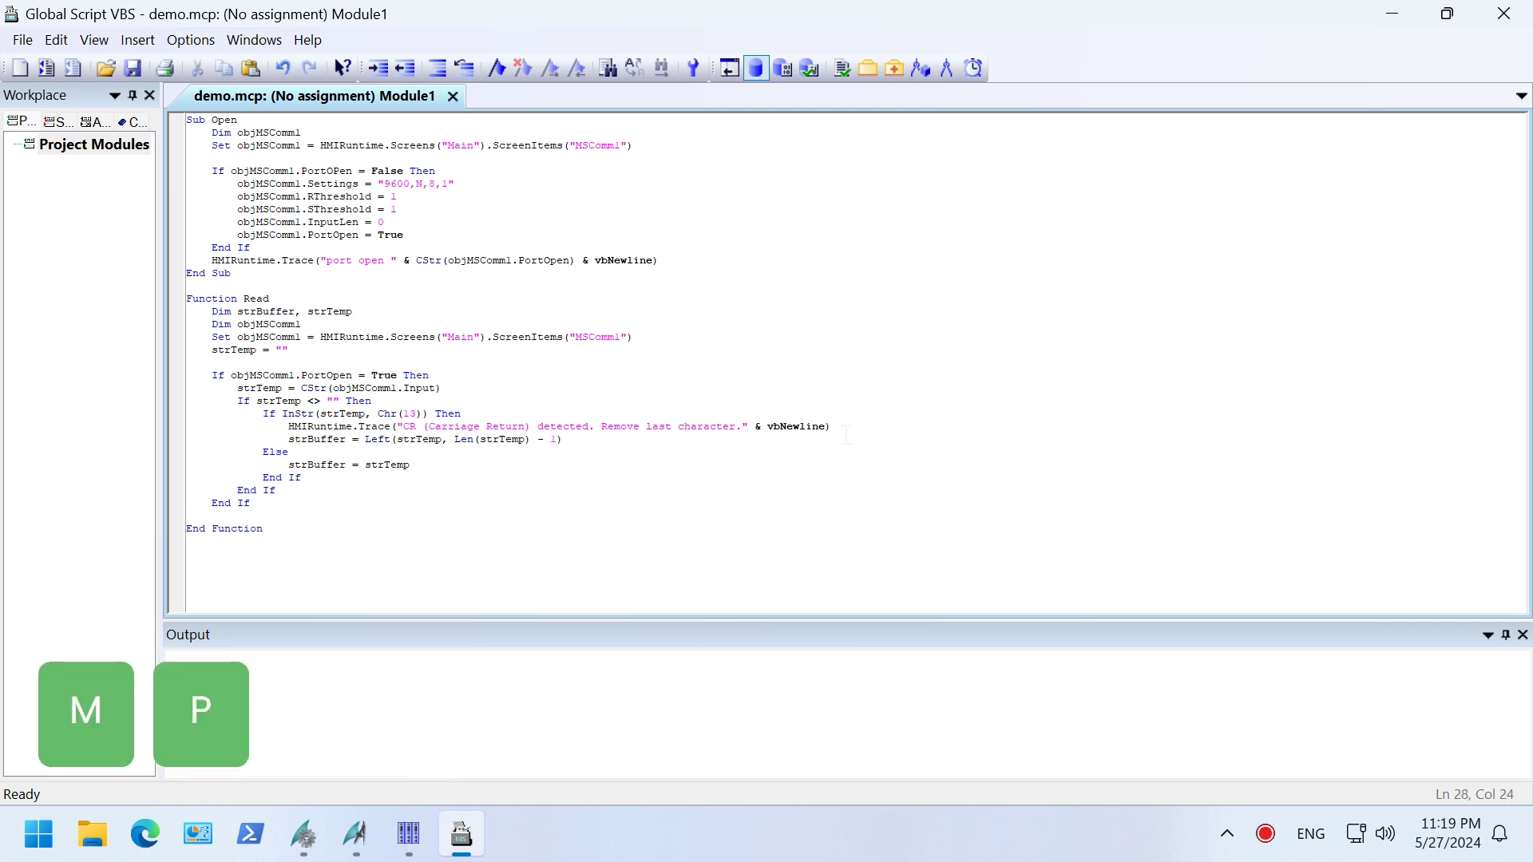
# After the inner End If, return strBuffer through Read and trace "port read success value: " & strBuffer & vbNewline.
pyautogui.press('Down')
pyautogui.press('Return')
pyautogui.write('Read = strBuffer')
pyautogui.press('Return')
pyautogui.write('HMIRuntime.Trace("port ')
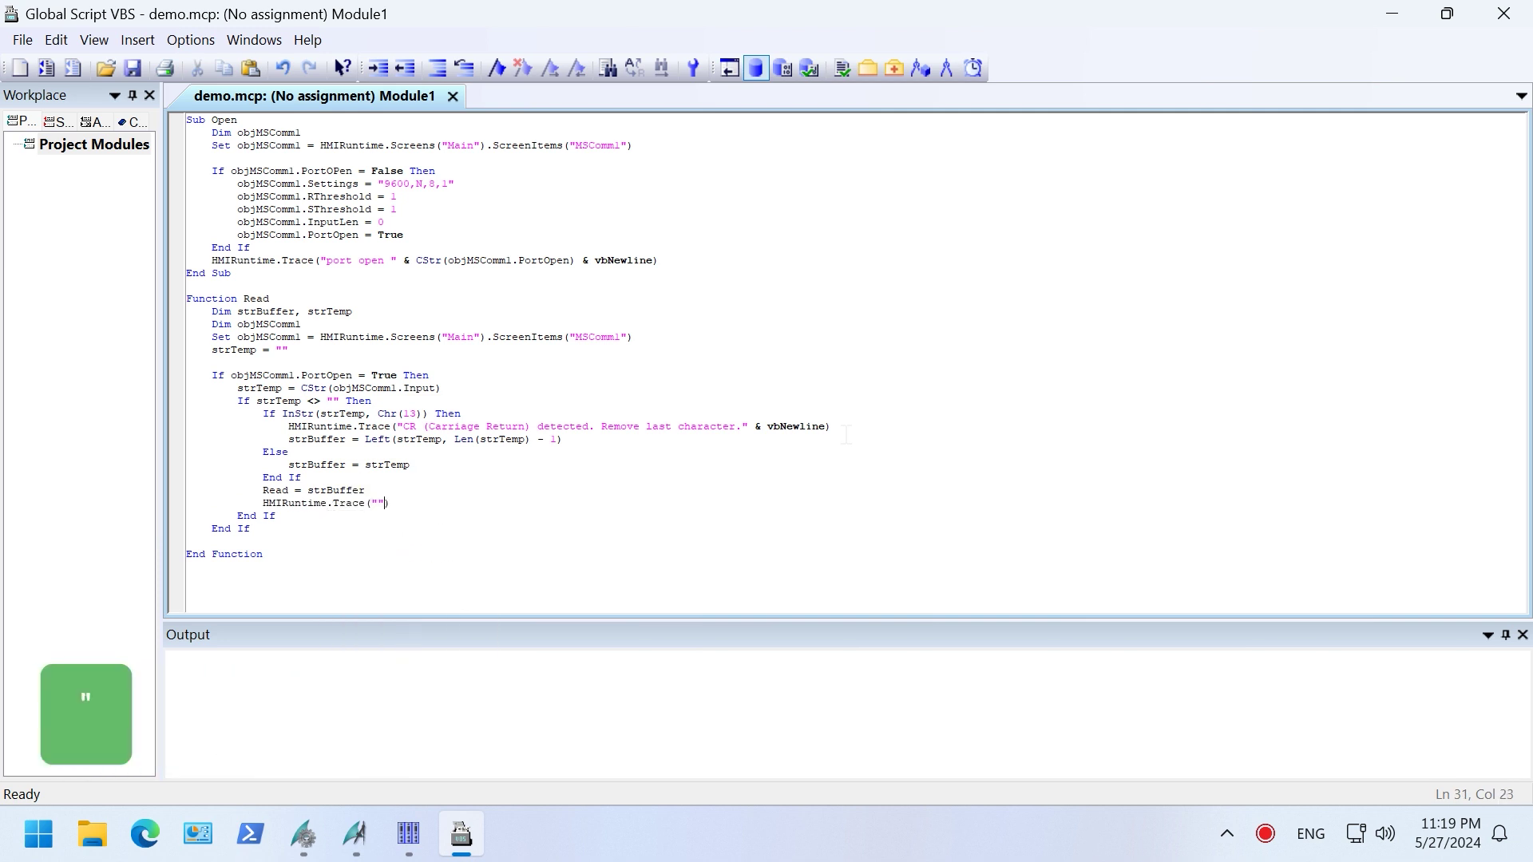
pyautogui.write('read success value: "')
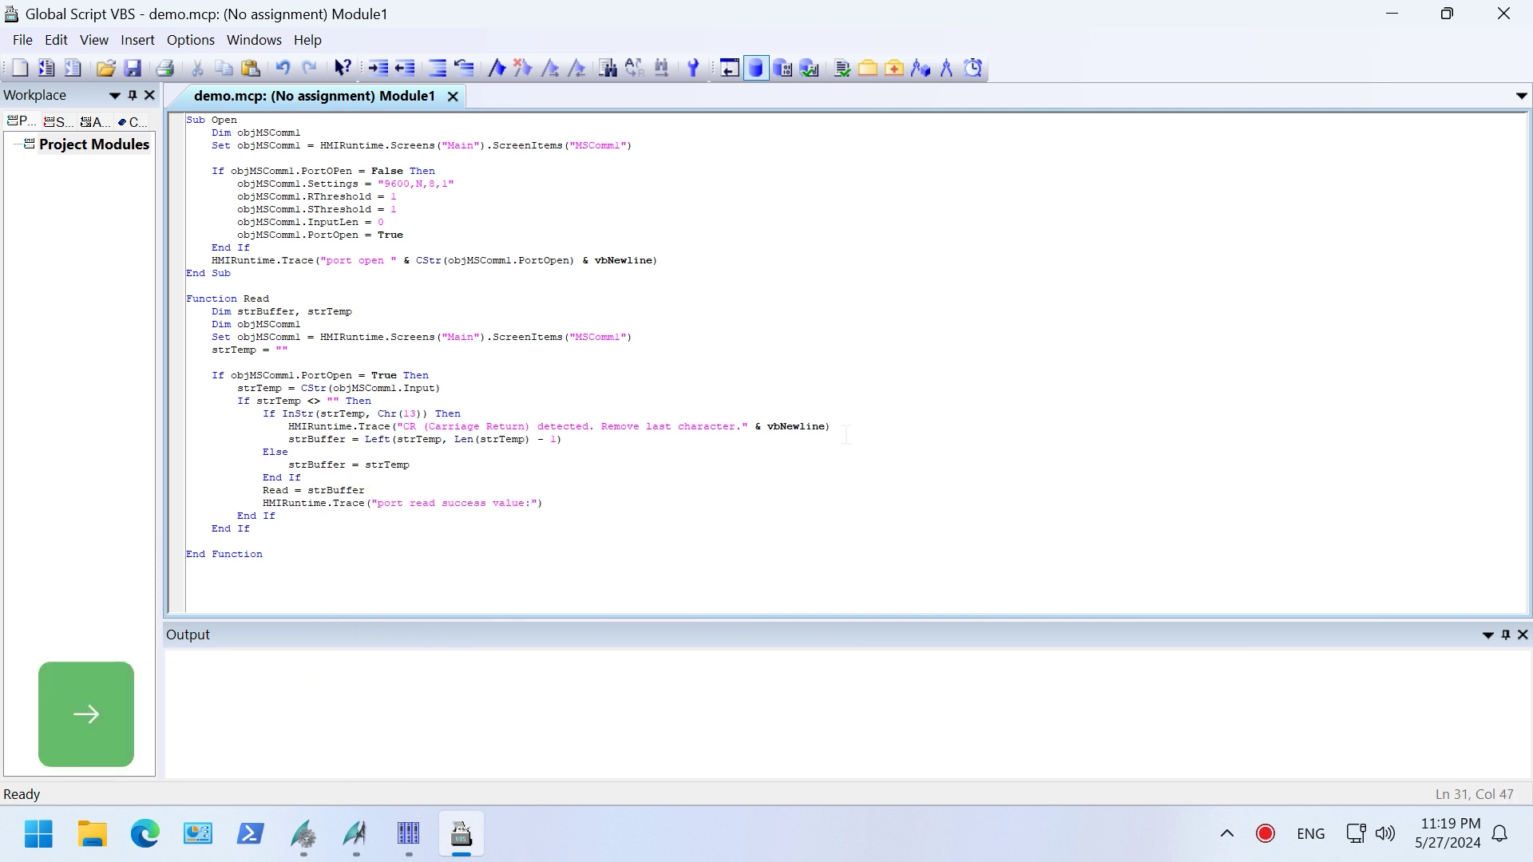
pyautogui.write(' & strBuffer & vbNewline')
pyautogui.press('Right')
# Add an Else branch to the PortOpen check in Read that traces "port is not opened" & vbNewline.
pyautogui.press('Down')
pyautogui.press('Return')
pyautogui.press('BackSpace')
pyautogui.write('Else')
pyautogui.press('Return')
pyautogui.press('Tab')
pyautogui.write('HMIRuntime.Trace("port is not')
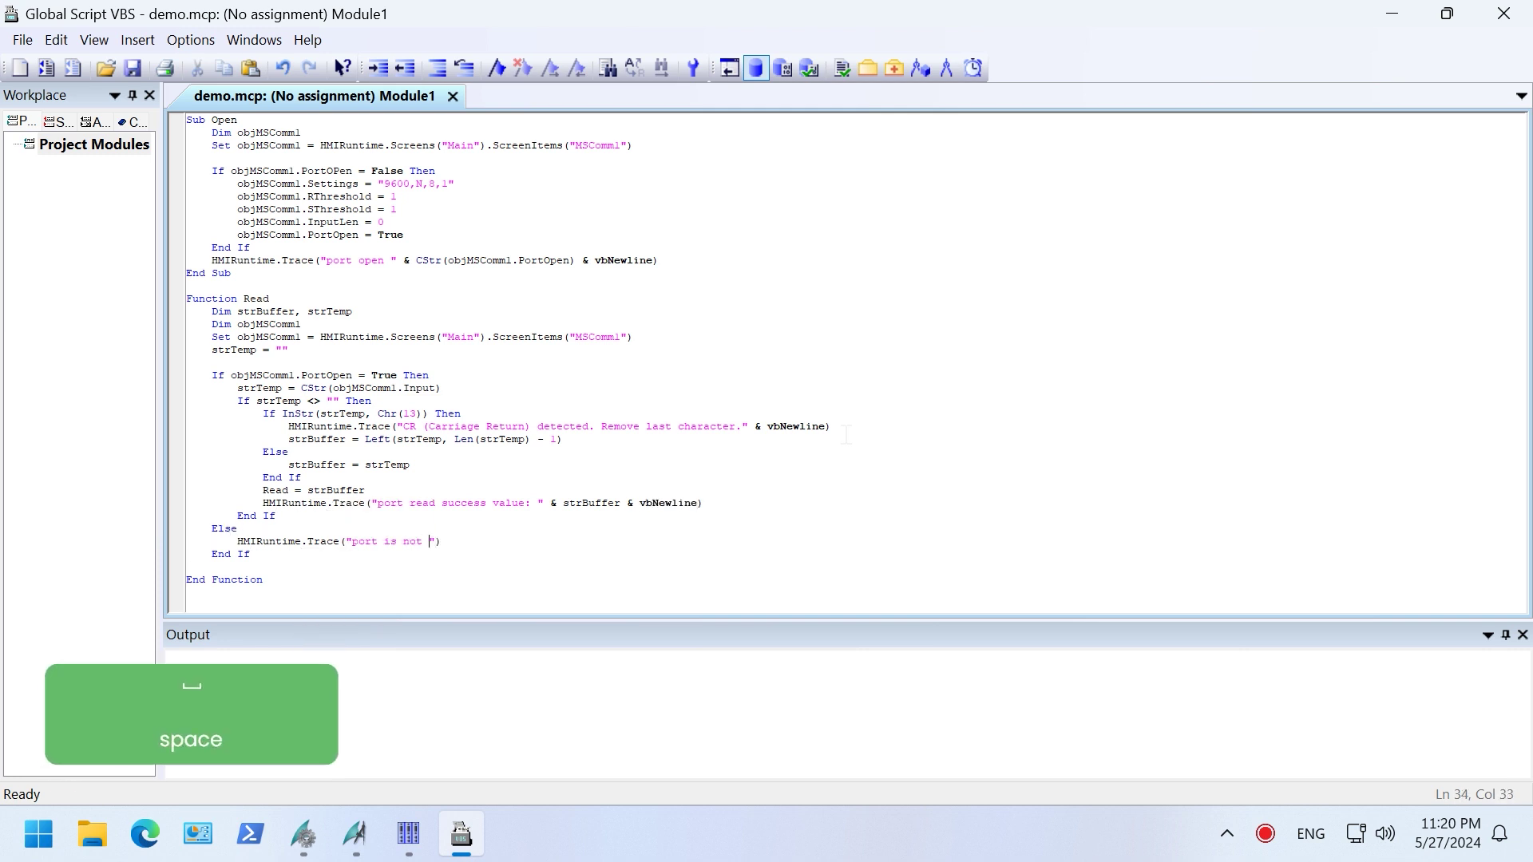
pyautogui.write(' opened" & vbnewline')
pyautogui.press('Down')
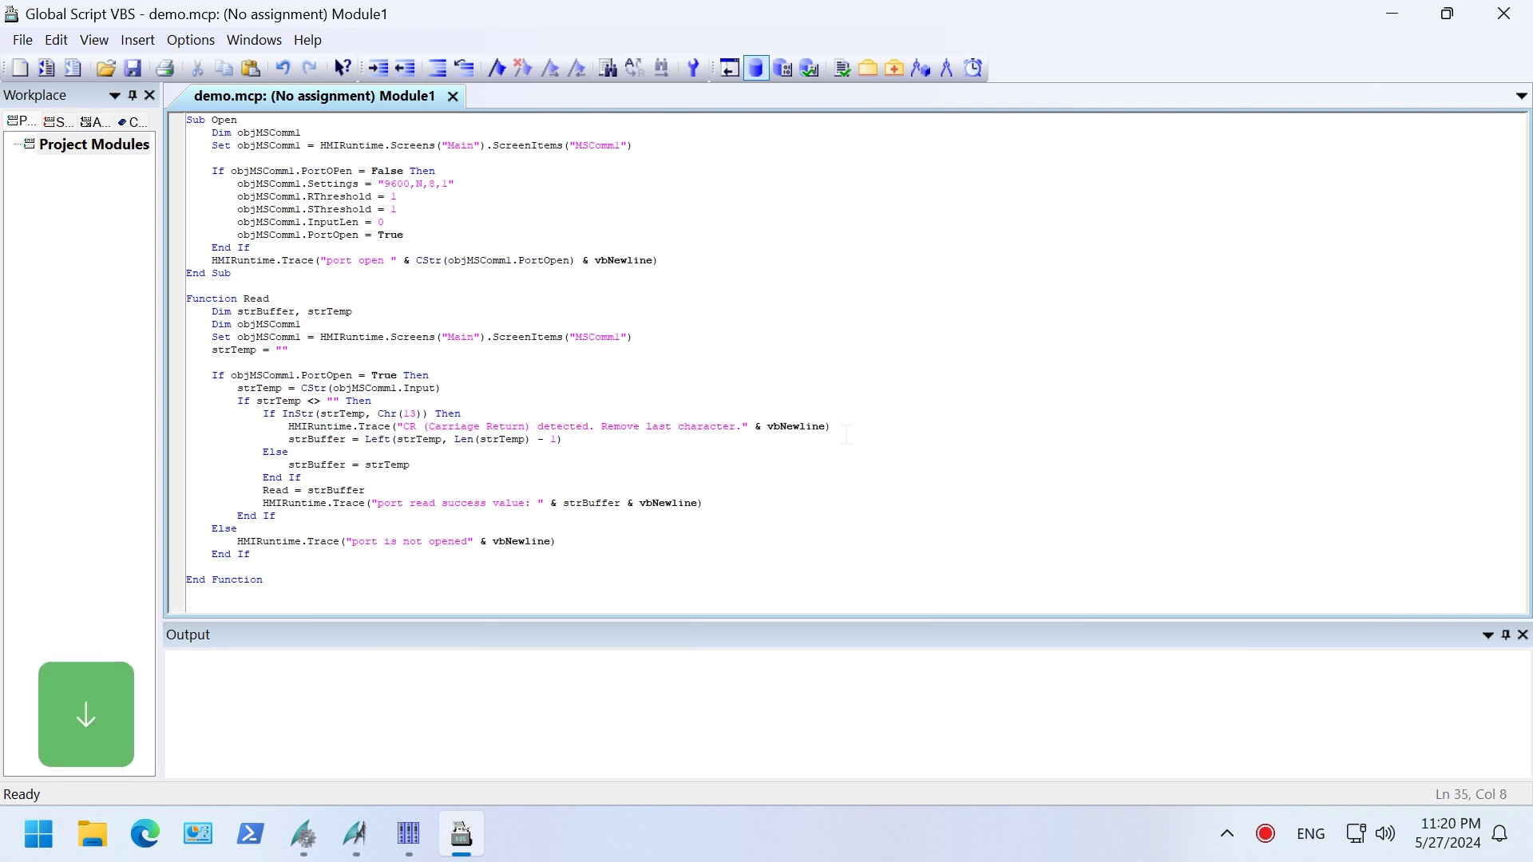
# Below Function Read, create a Sub Close procedure with its End Sub and declare objMSComm1 in it.
pyautogui.write('Sub Close')
pyautogui.press('Return')
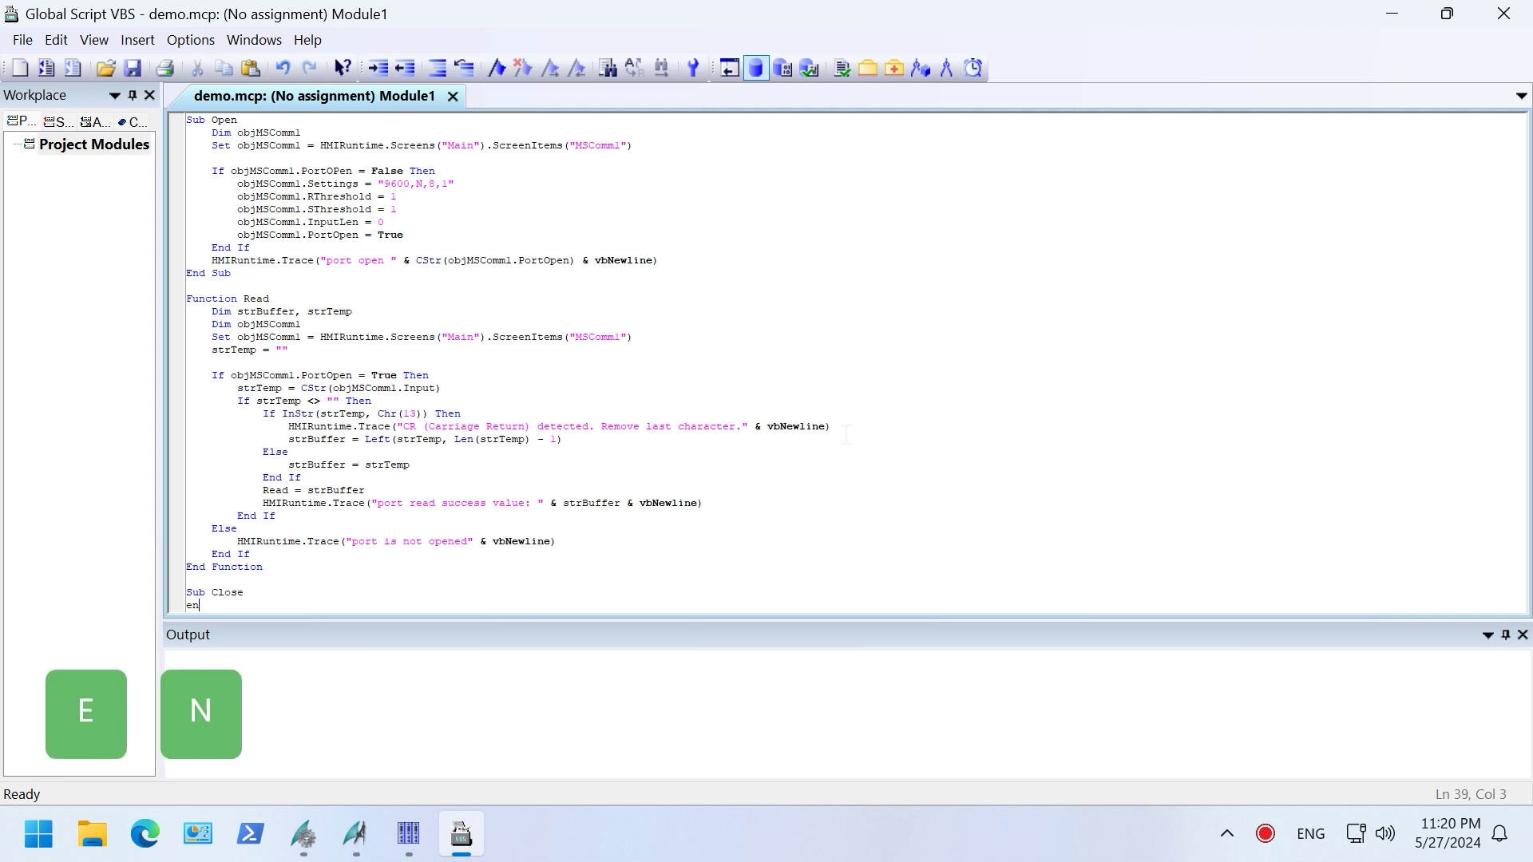
pyautogui.press('Up')
pyautogui.press('End')
pyautogui.press('Return')
pyautogui.press('Tab')
pyautogui.write('Dim objMSComml')
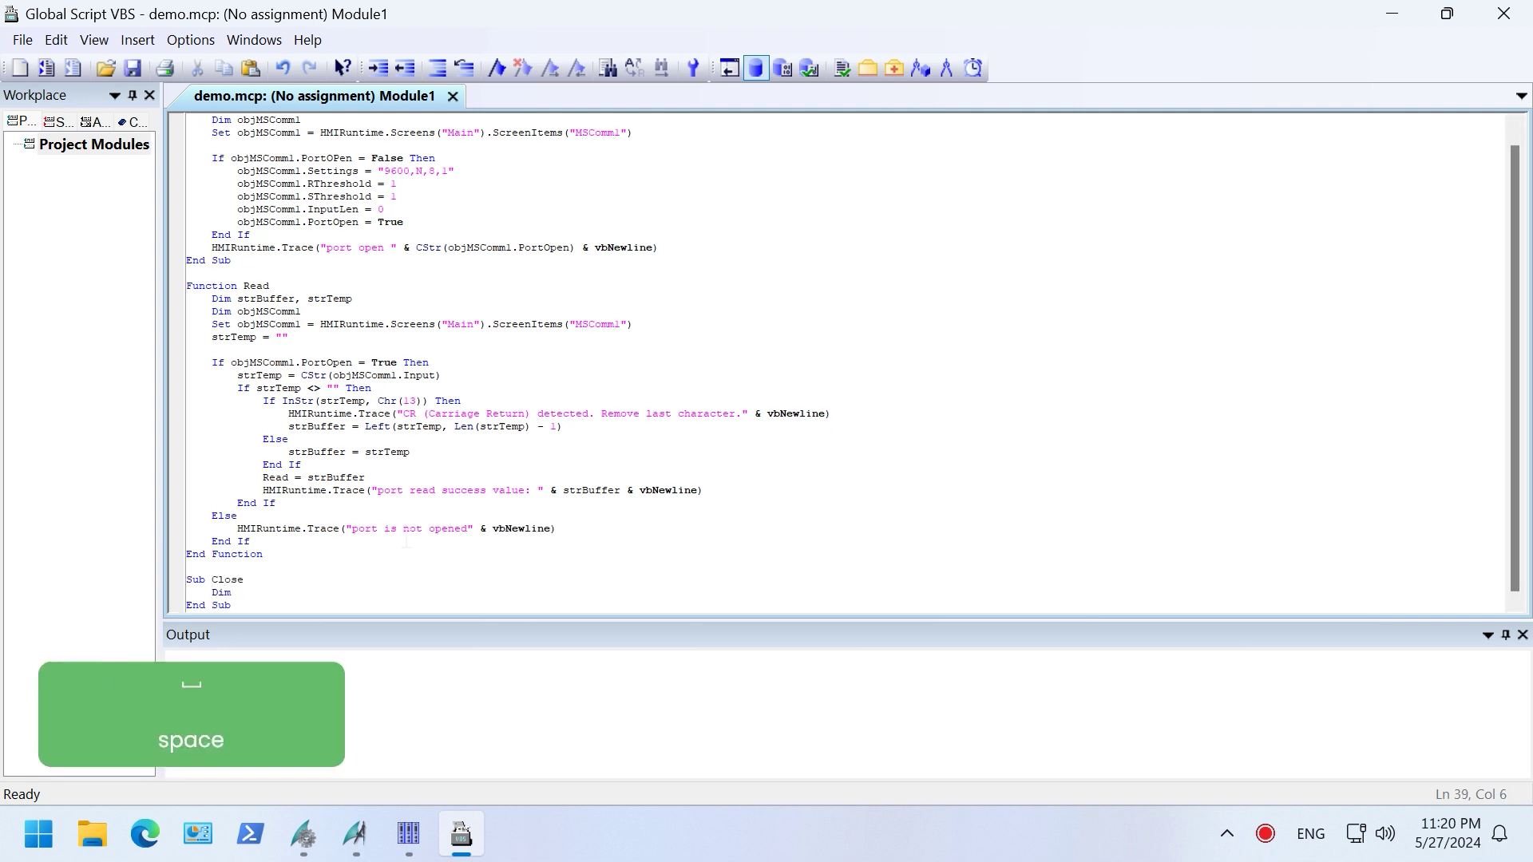
# Copy the Set objMSComm1 line from Read into Sub Close below the declaration.
pyautogui.moveTo(211, 324); pyautogui.dragTo(633, 324)
pyautogui.hotkey('ctrl', 'c')
pyautogui.click(690, 605)
pyautogui.hotkey('ctrl', 'v')
pyautogui.press('Return')
# In Sub Close, add an If objMSComm1.PortOpen = True Then block with End If that sets objMSComm1.PortOpen to False.
pyautogui.write('If ')
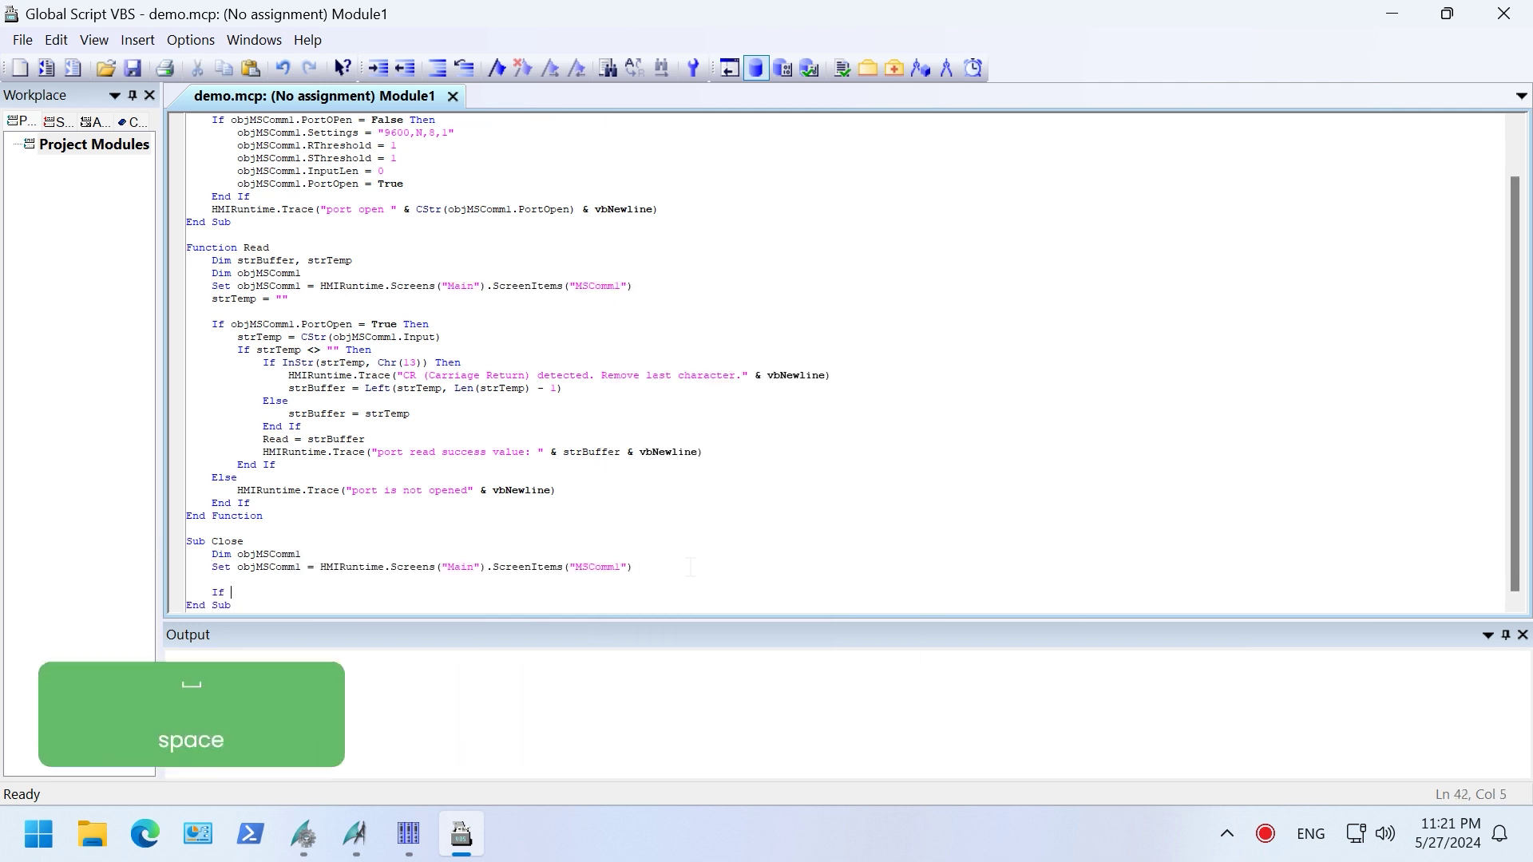
pyautogui.write('objMSComml.PortOpen = True Then')
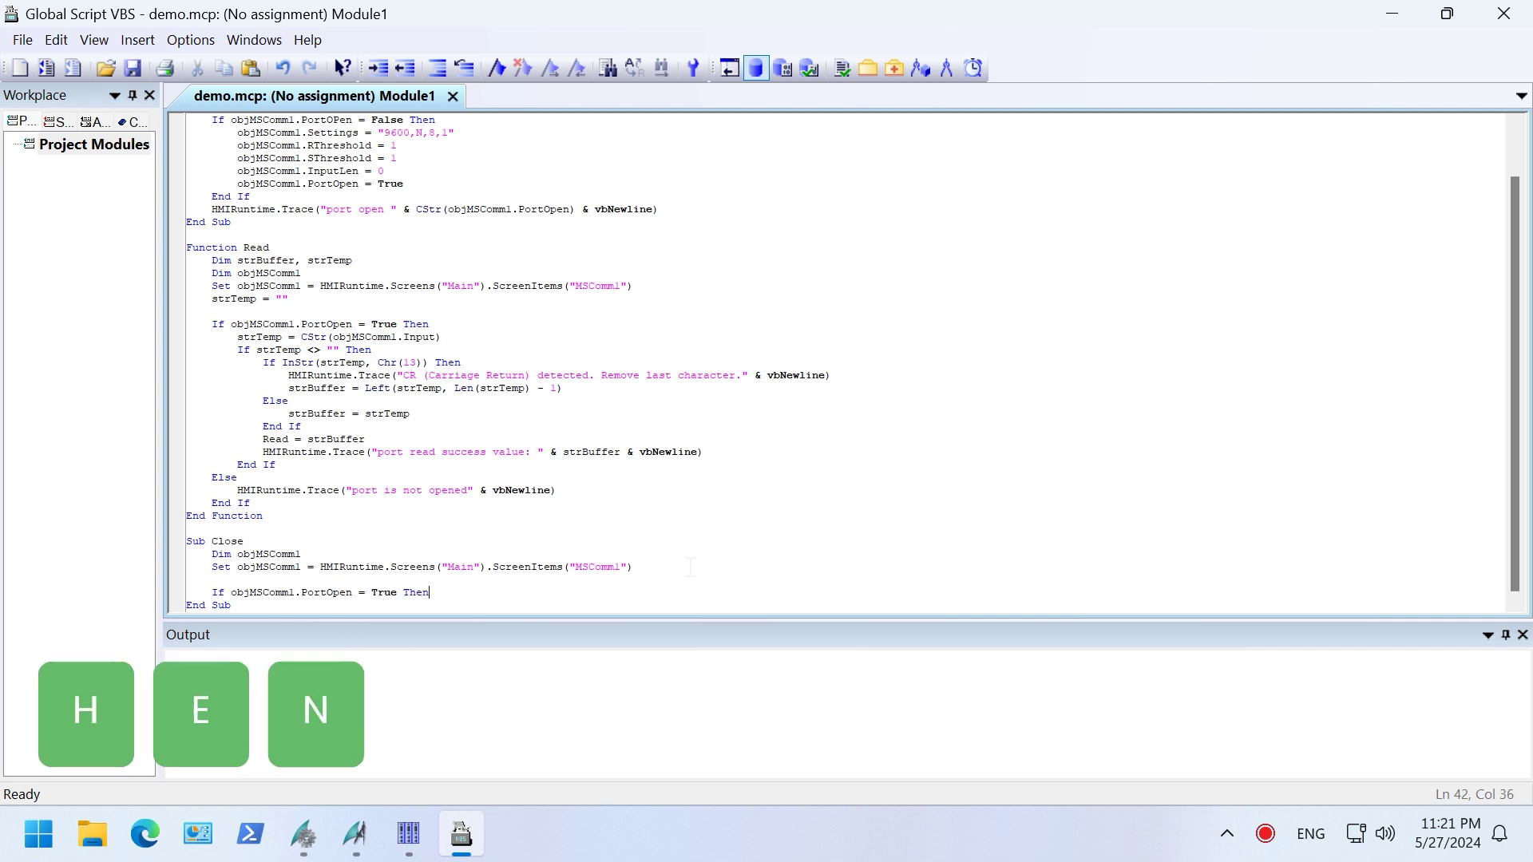
pyautogui.press('Return')
pyautogui.write('End If')
pyautogui.press('Up')
pyautogui.press('End')
pyautogui.press('Return')
pyautogui.press('Tab')
pyautogui.write('objMSComml.PortOpen = False')
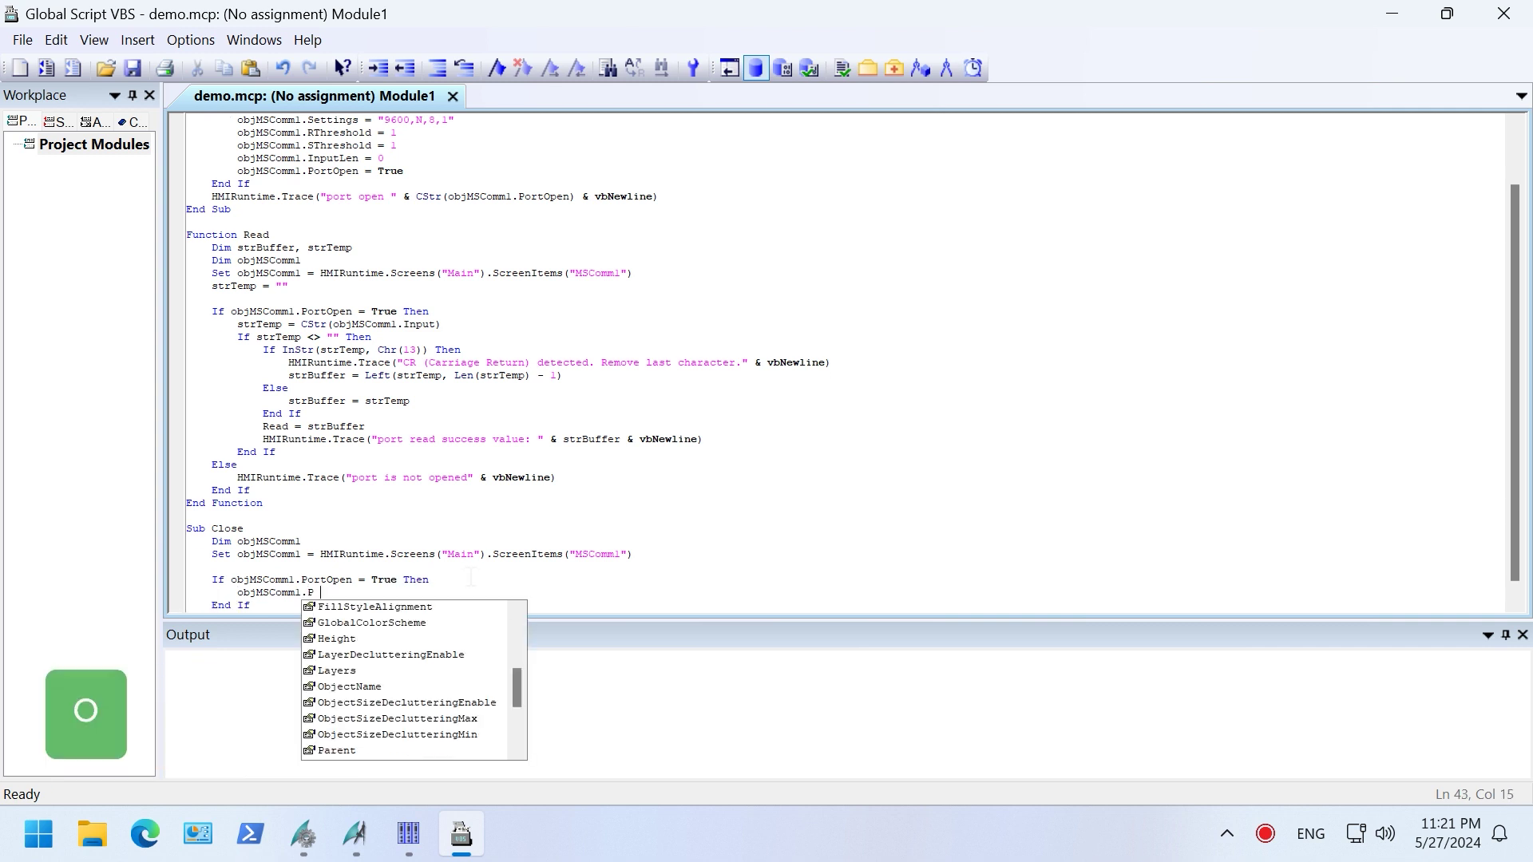
# Inside the If block of Sub Close, trace "port closed." followed by vbNewline using HMIRuntime.Trace.
pyautogui.press('Return')
pyautogui.write('HMIRuntime.Tr')
pyautogui.press('Tab')
pyautogui.write('("")')
pyautogui.press('Left')
pyautogui.press('Left')
pyautogui.write('port closed." & vbnewline')
pyautogui.scroll(-1, 540, 599)
# Save the module in the ScriptLib folder as SerialPortFunctions.
pyautogui.click(133, 68)
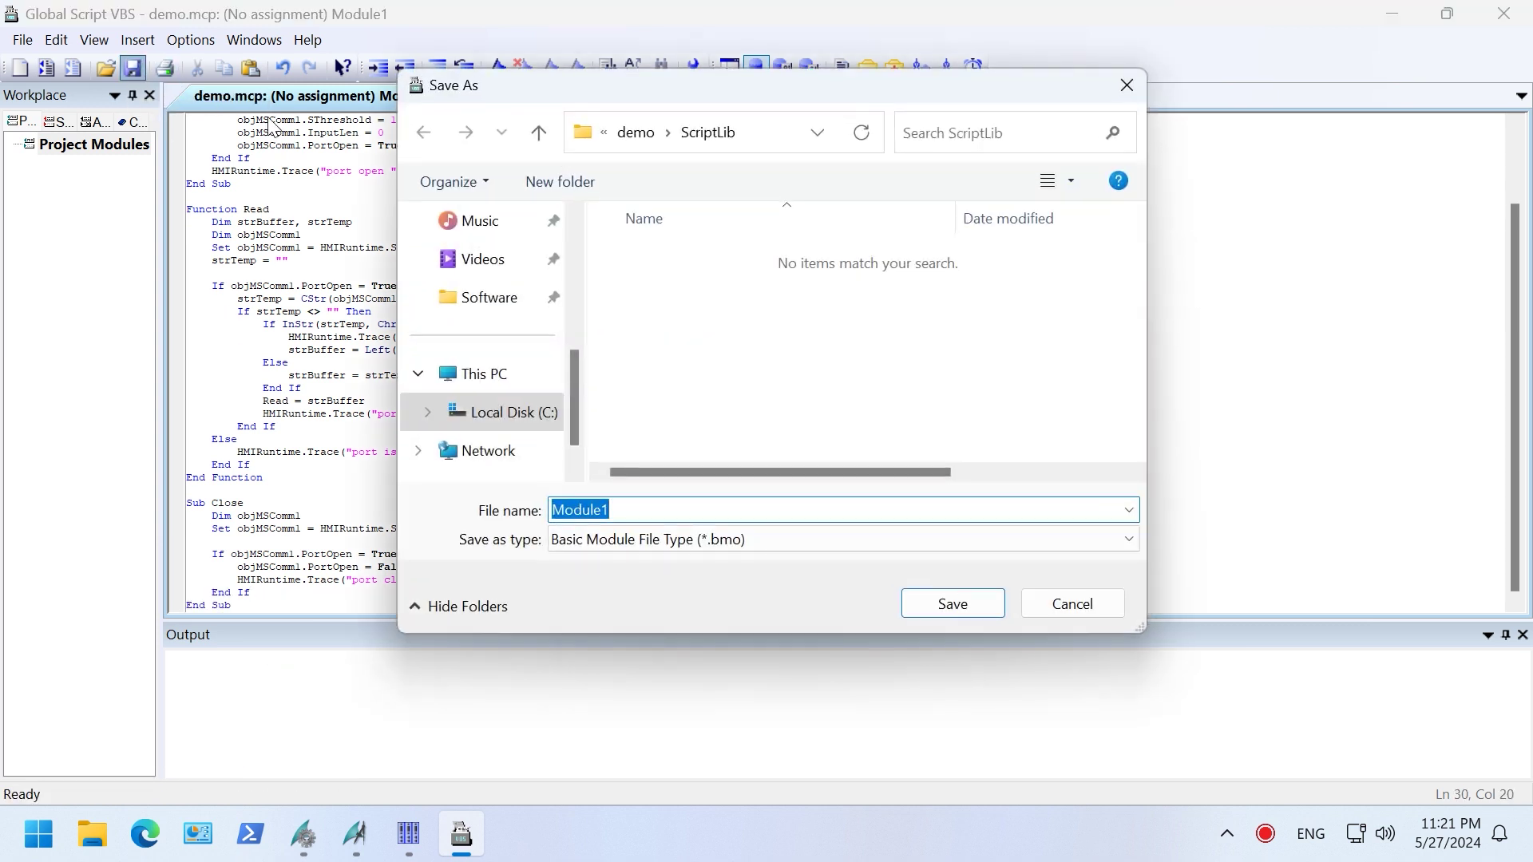
pyautogui.write('SerialPortFunctions')
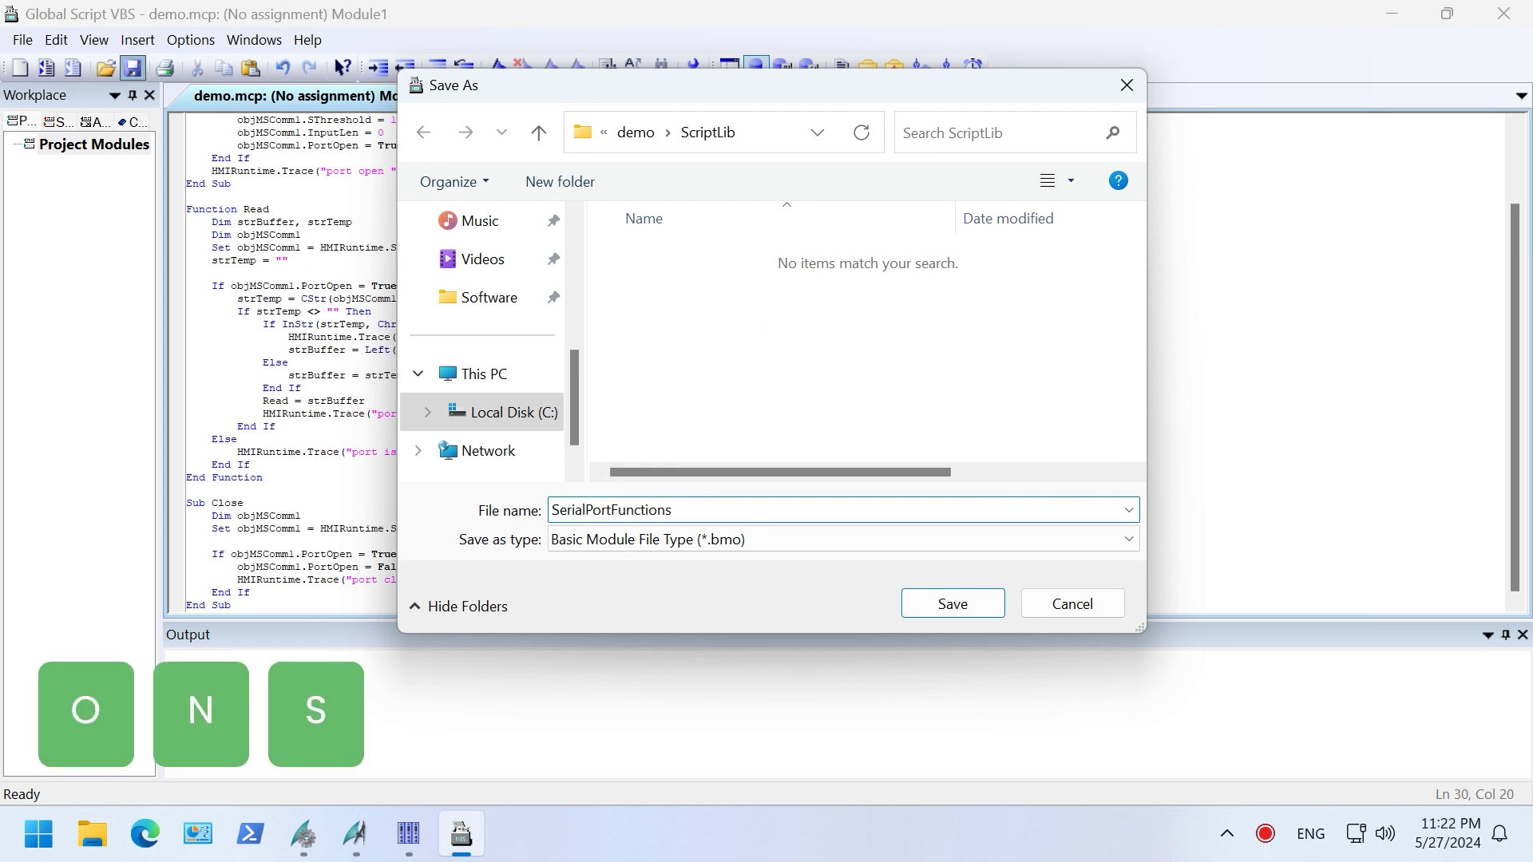
pyautogui.press('Return')
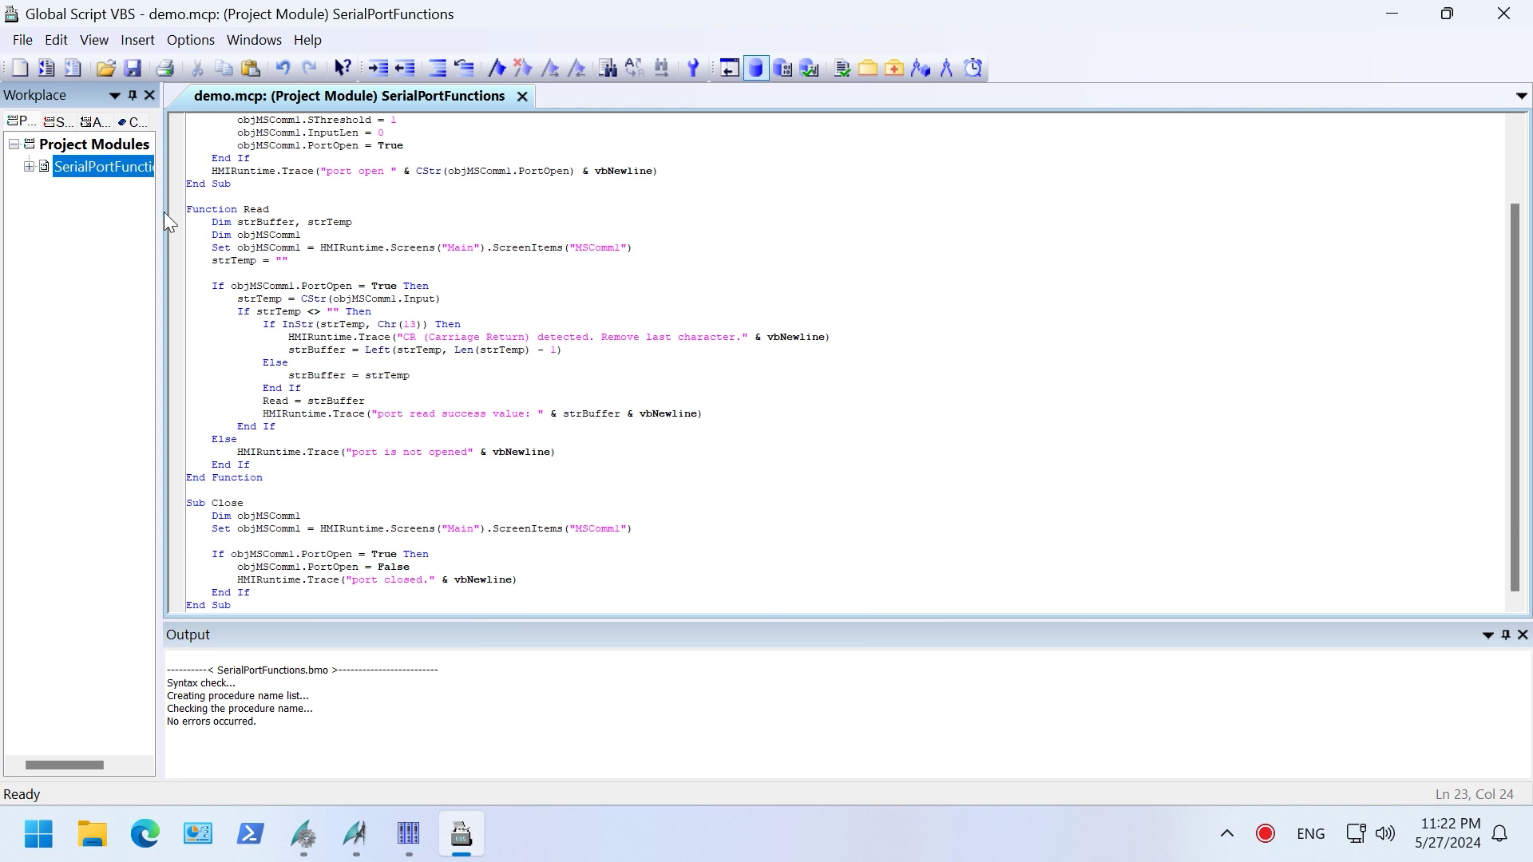
# Widen the project module tree and review the code of Open, Read and Close.
pyautogui.moveTo(160, 218); pyautogui.dragTo(259, 217)
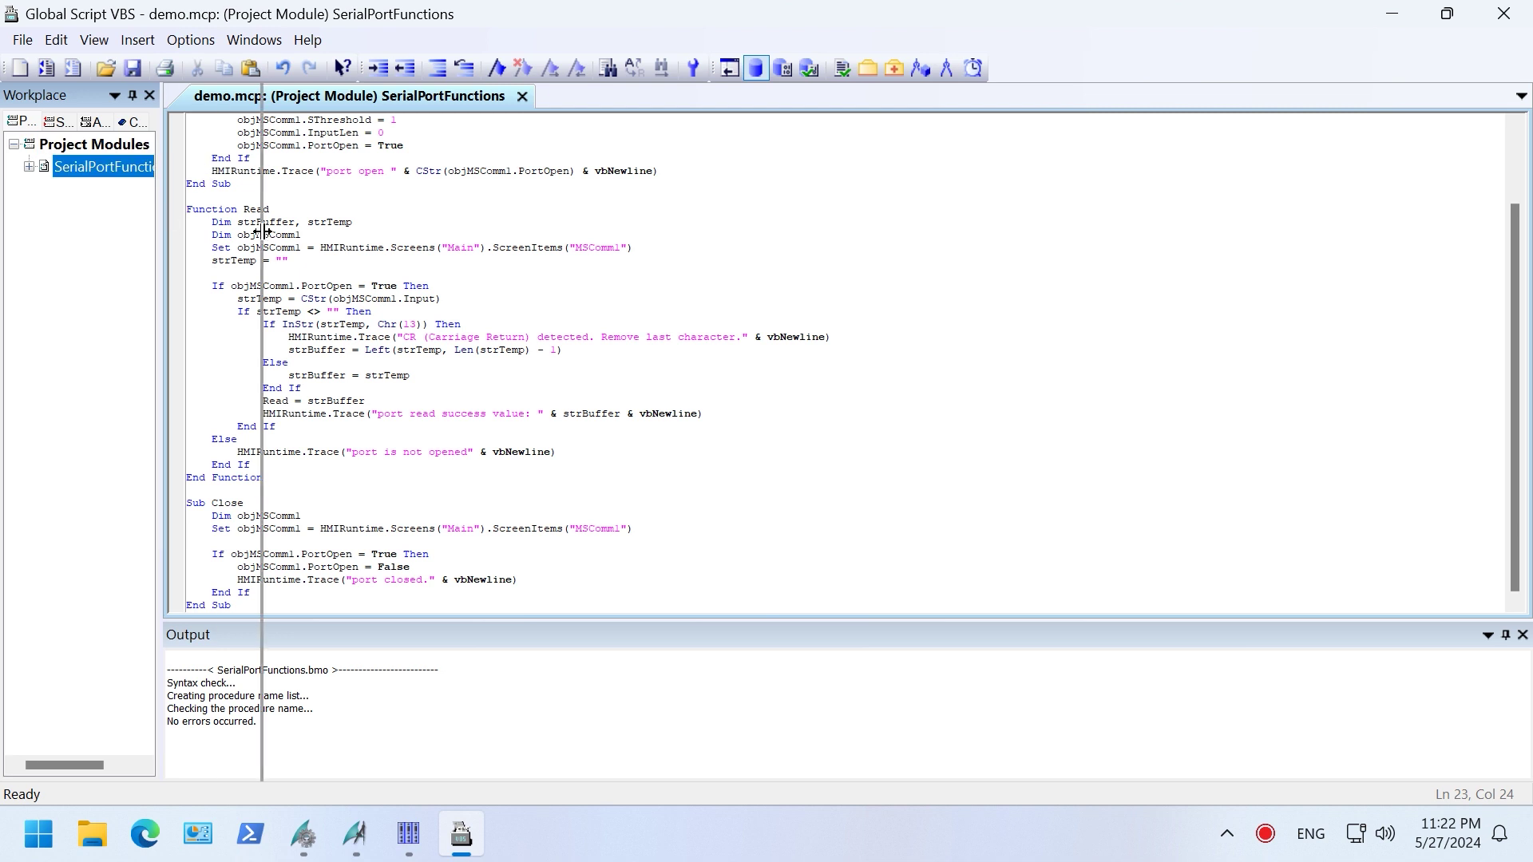
pyautogui.click(591, 503)
pyautogui.scroll(2, 591, 503)
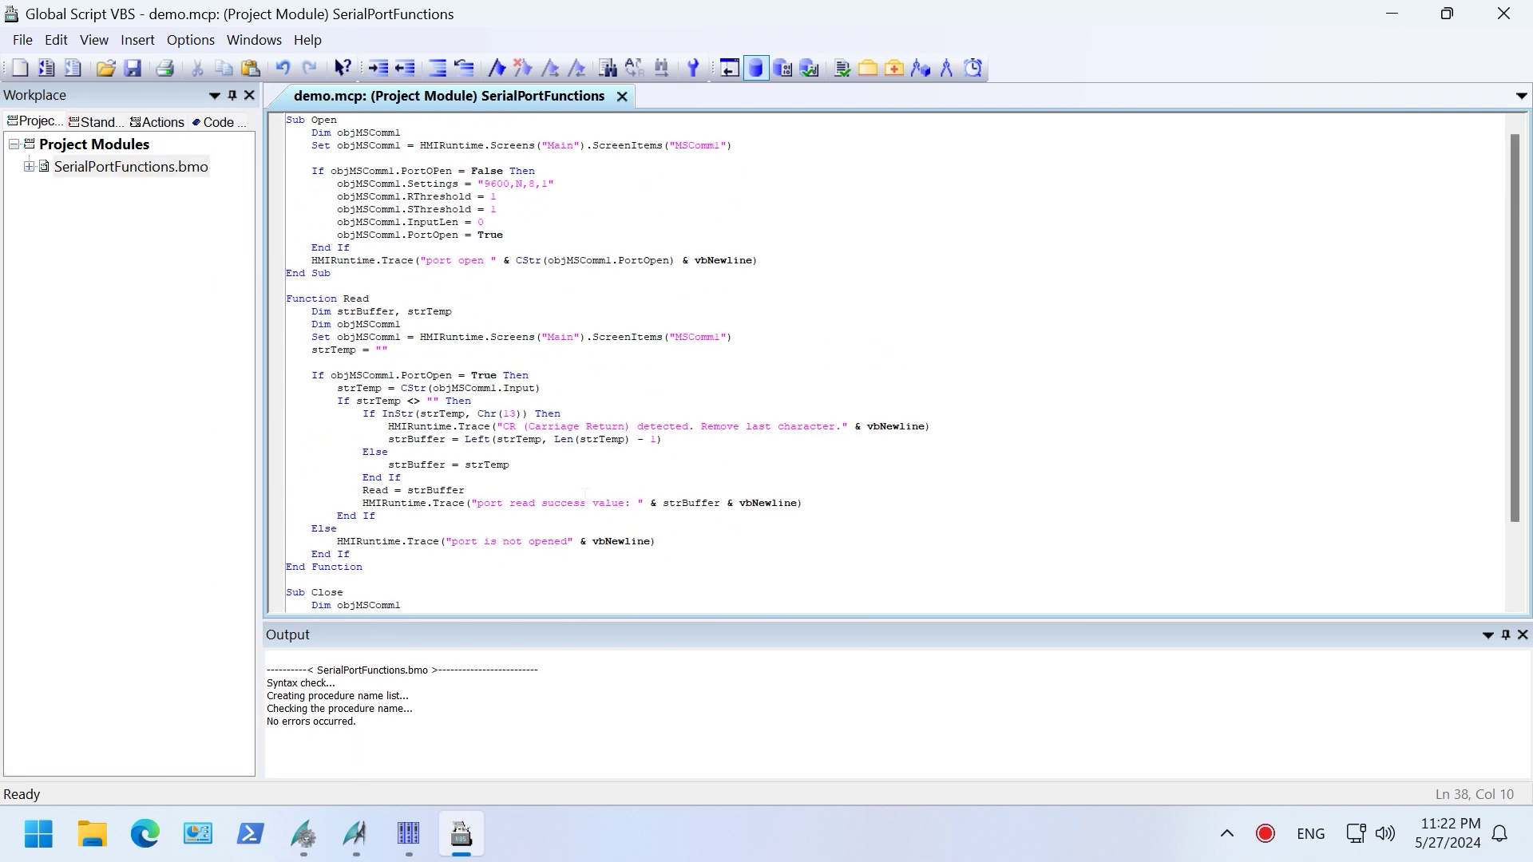
pyautogui.scroll(-2, 517, 381)
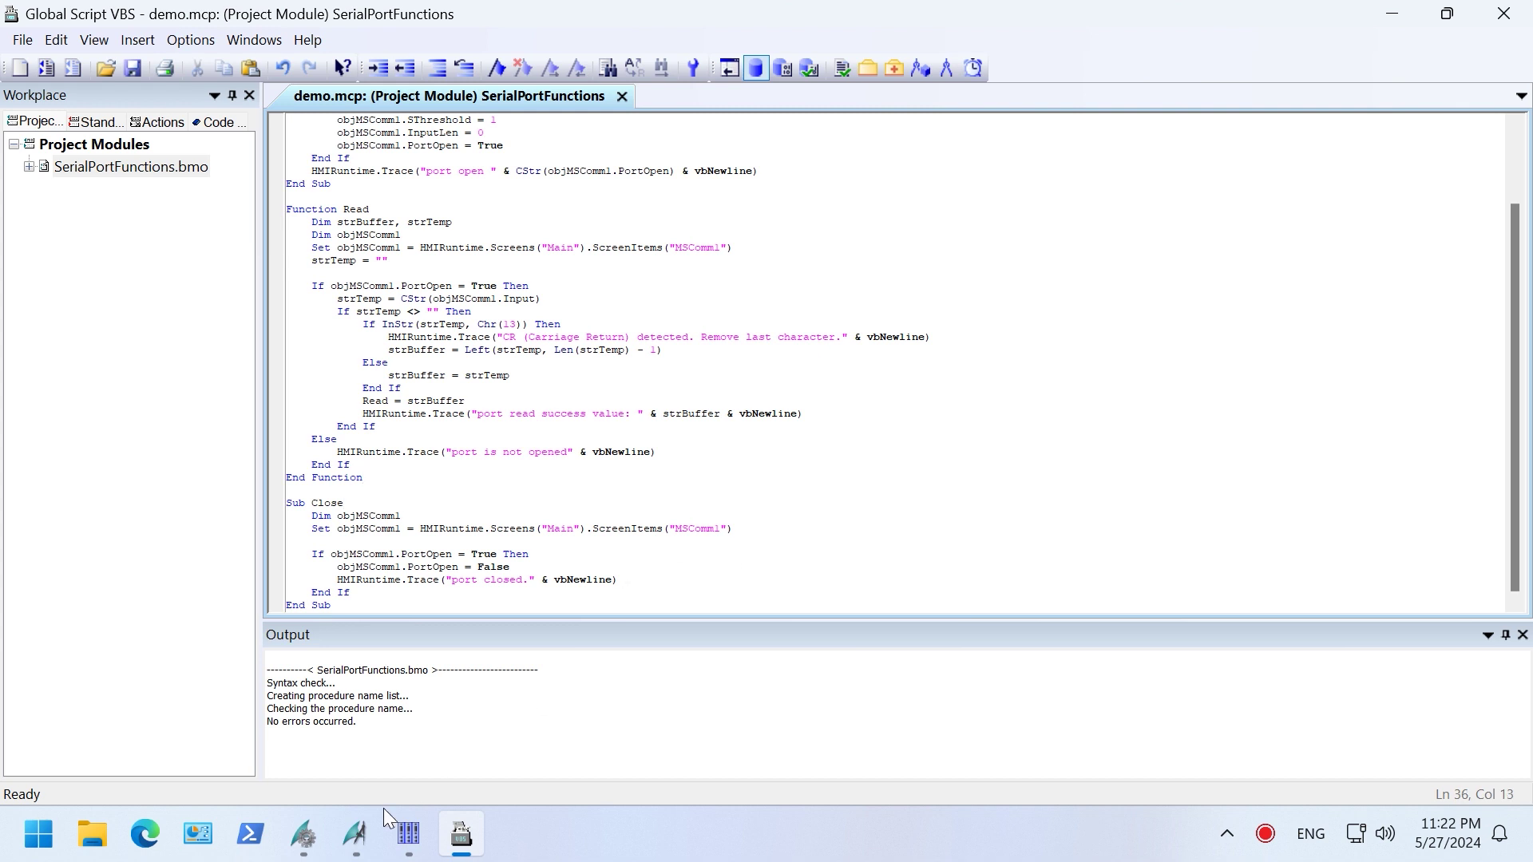
# Switch to Graphics Designer and give the Open button's Mouse Click event a VBS action that calls Open.
pyautogui.click(356, 835)
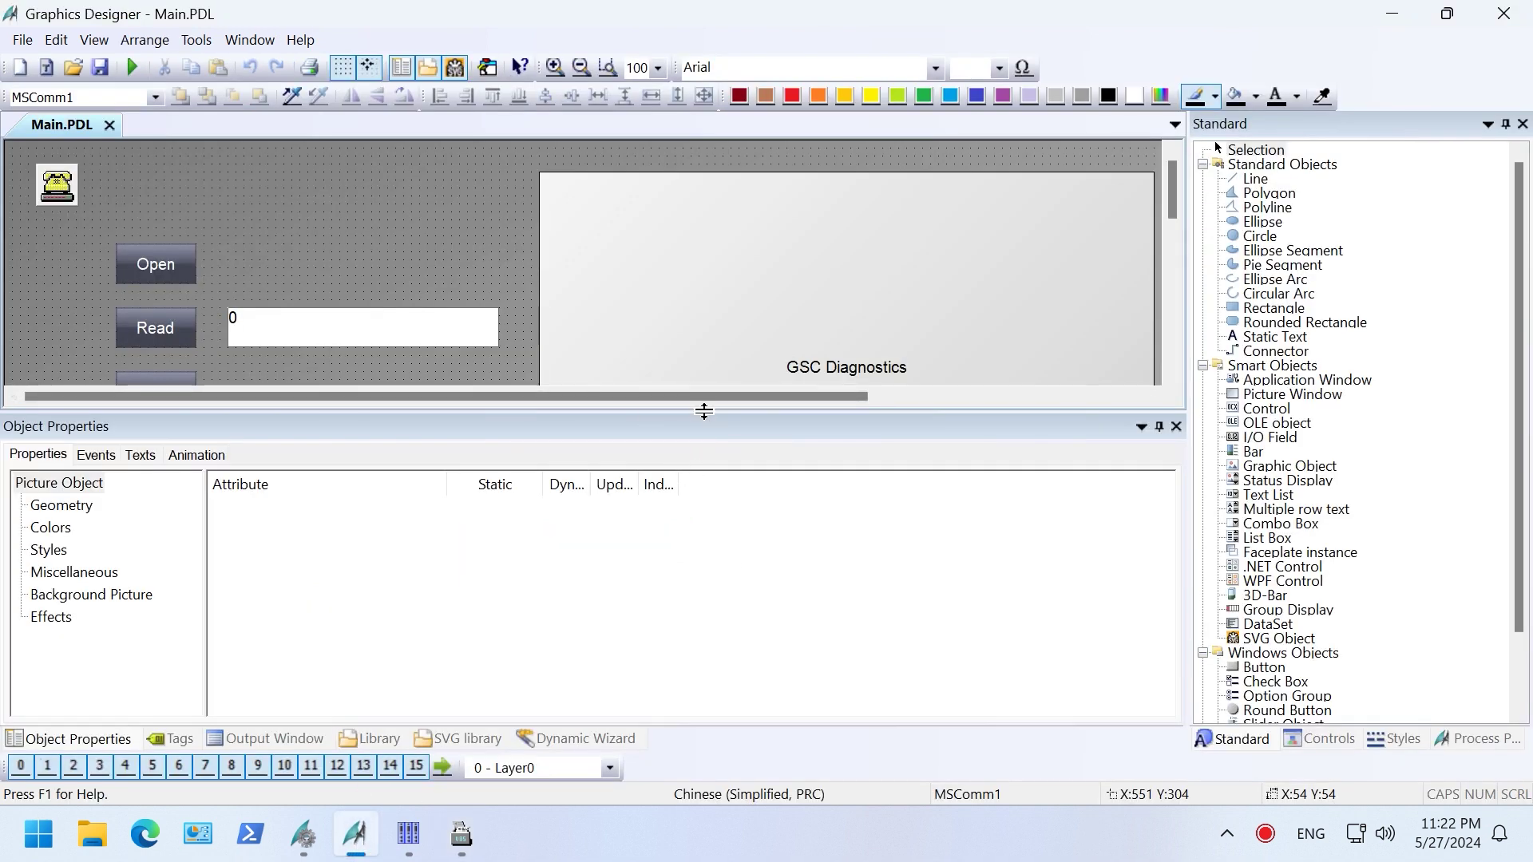
pyautogui.click(156, 265)
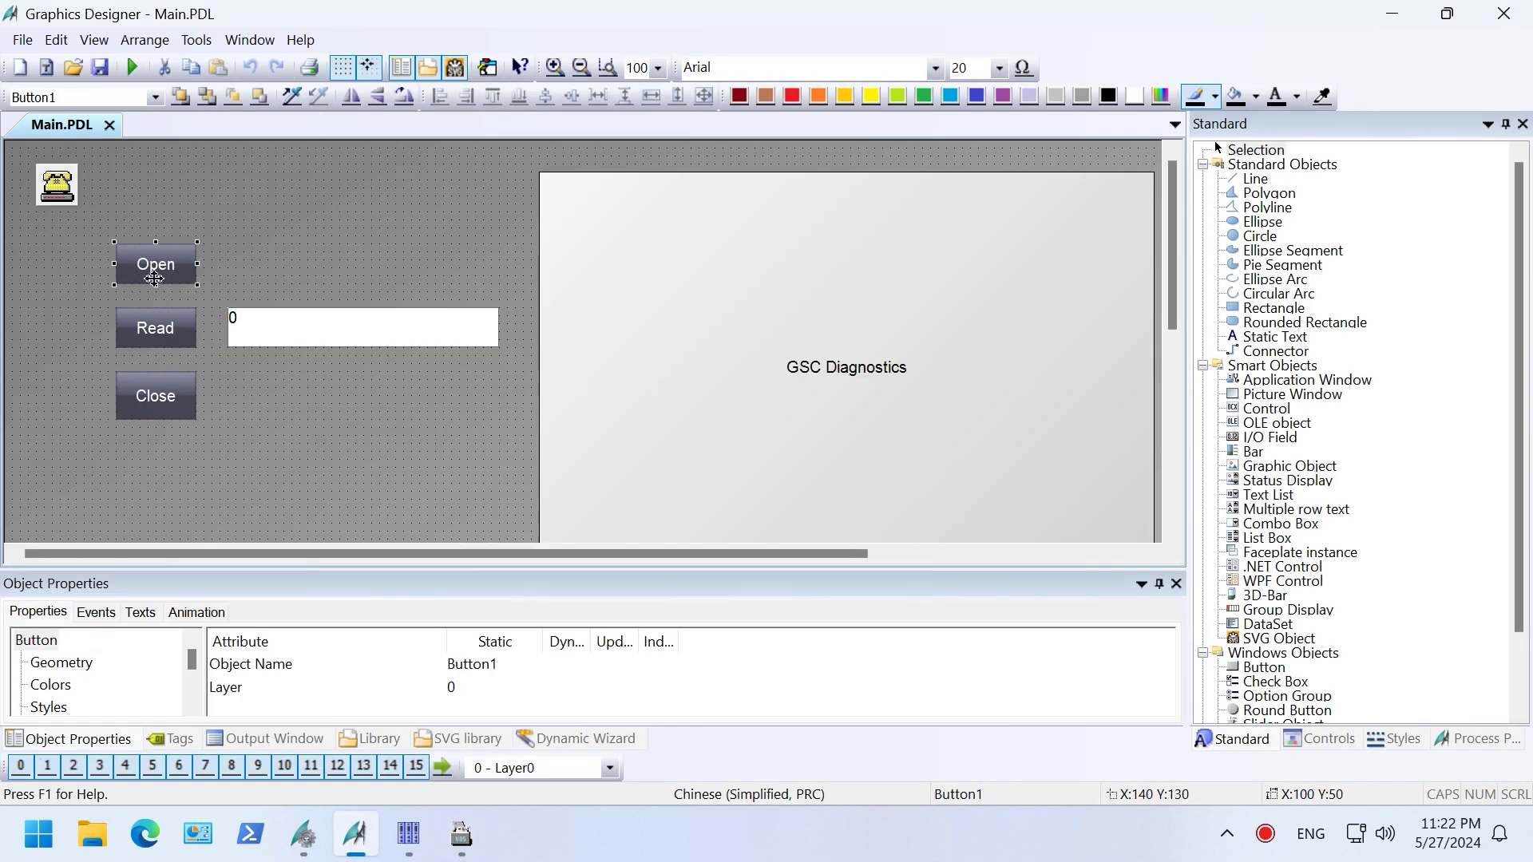
pyautogui.click(112, 620)
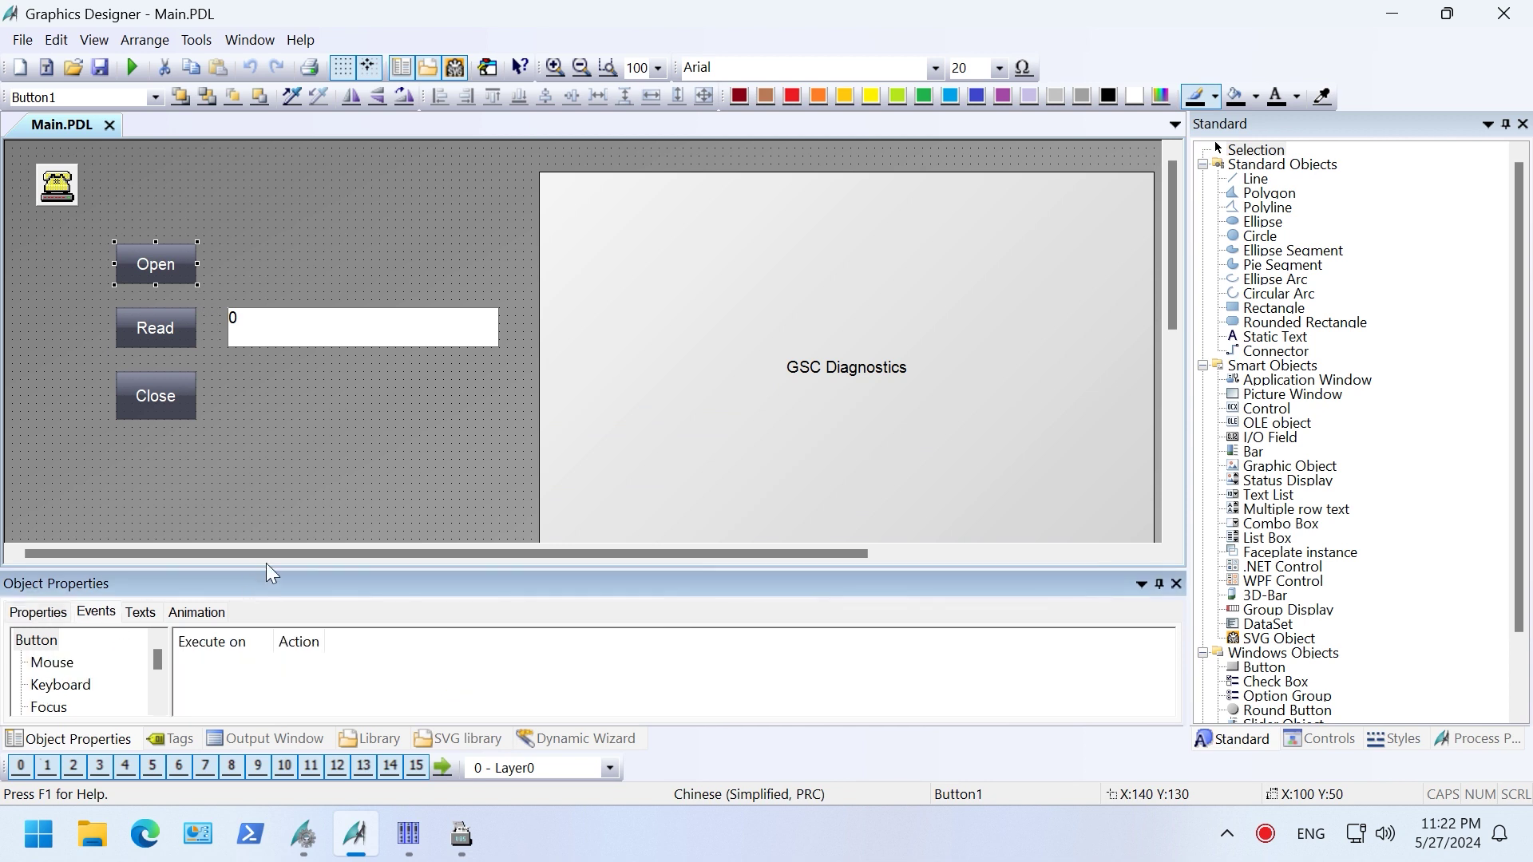
pyautogui.moveTo(271, 568); pyautogui.dragTo(294, 481)
pyautogui.click(51, 576)
pyautogui.click(227, 578)
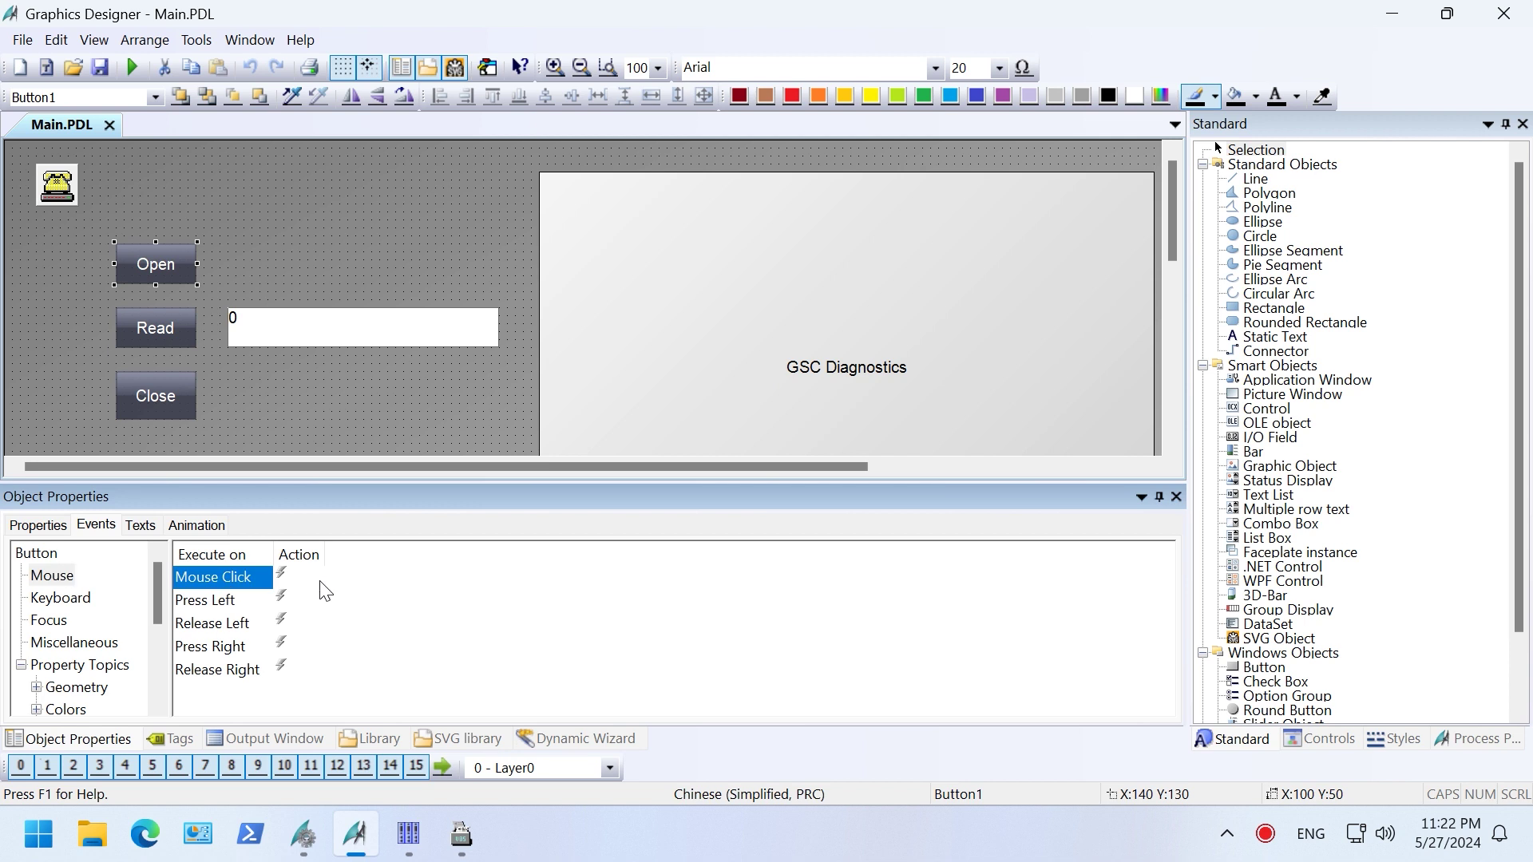
pyautogui.rightClick(322, 582)
pyautogui.click(368, 628)
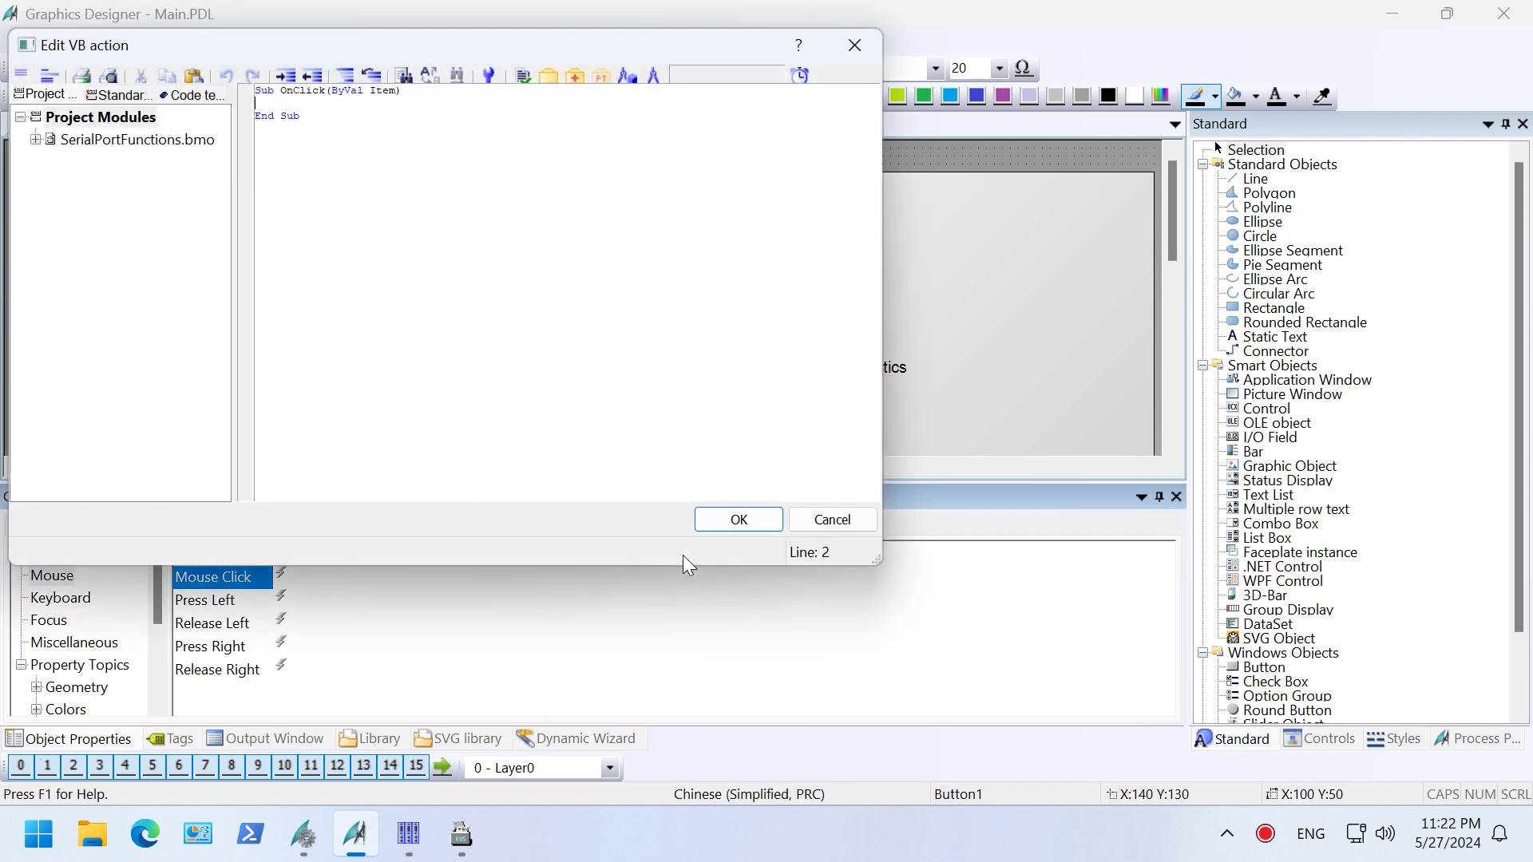
pyautogui.moveTo(402, 56); pyautogui.dragTo(700, 266)
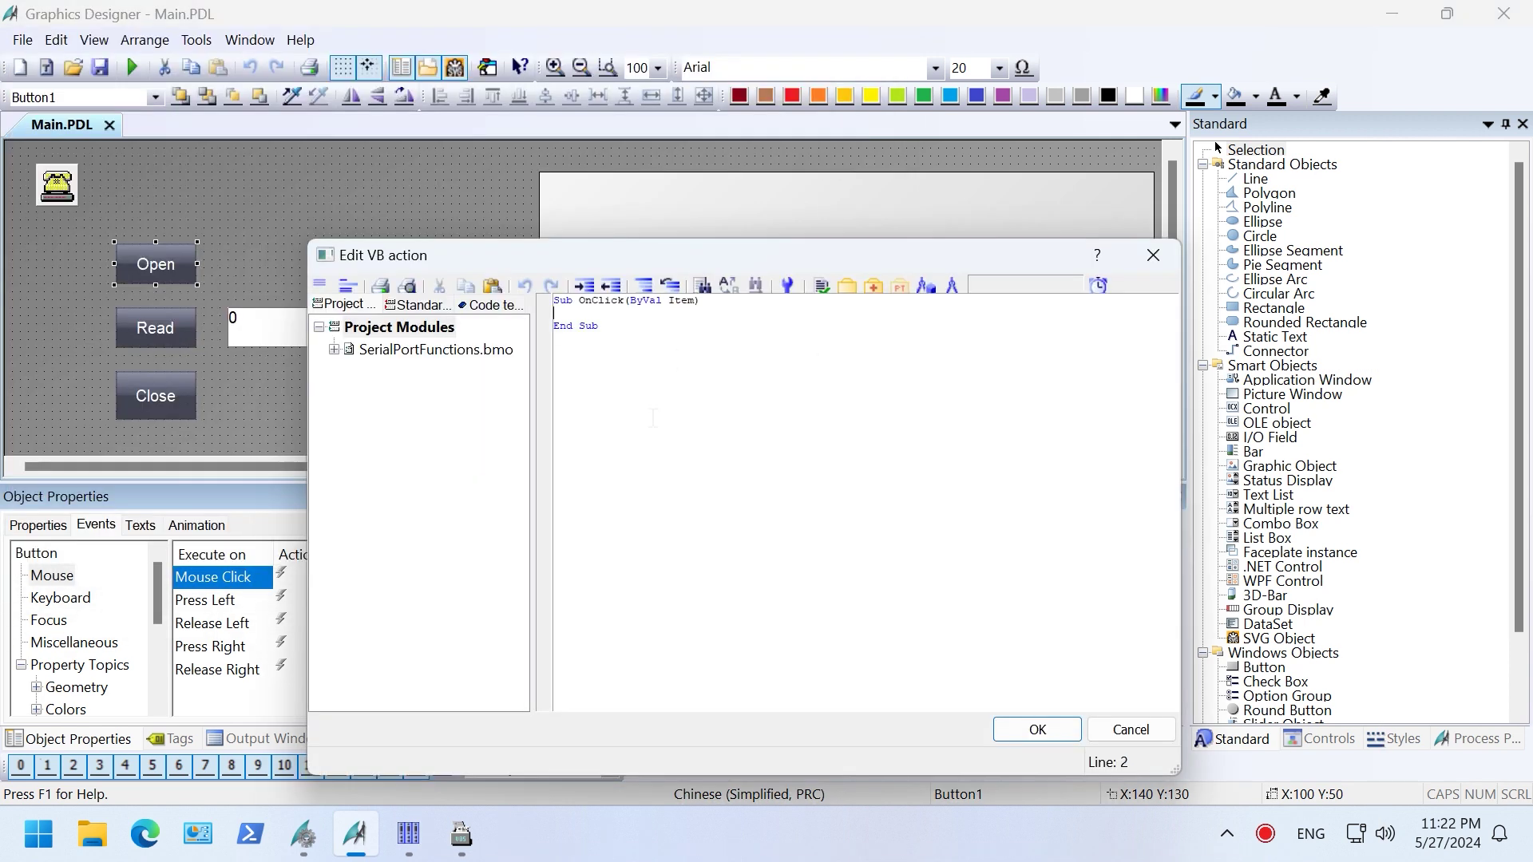
pyautogui.write('Open')
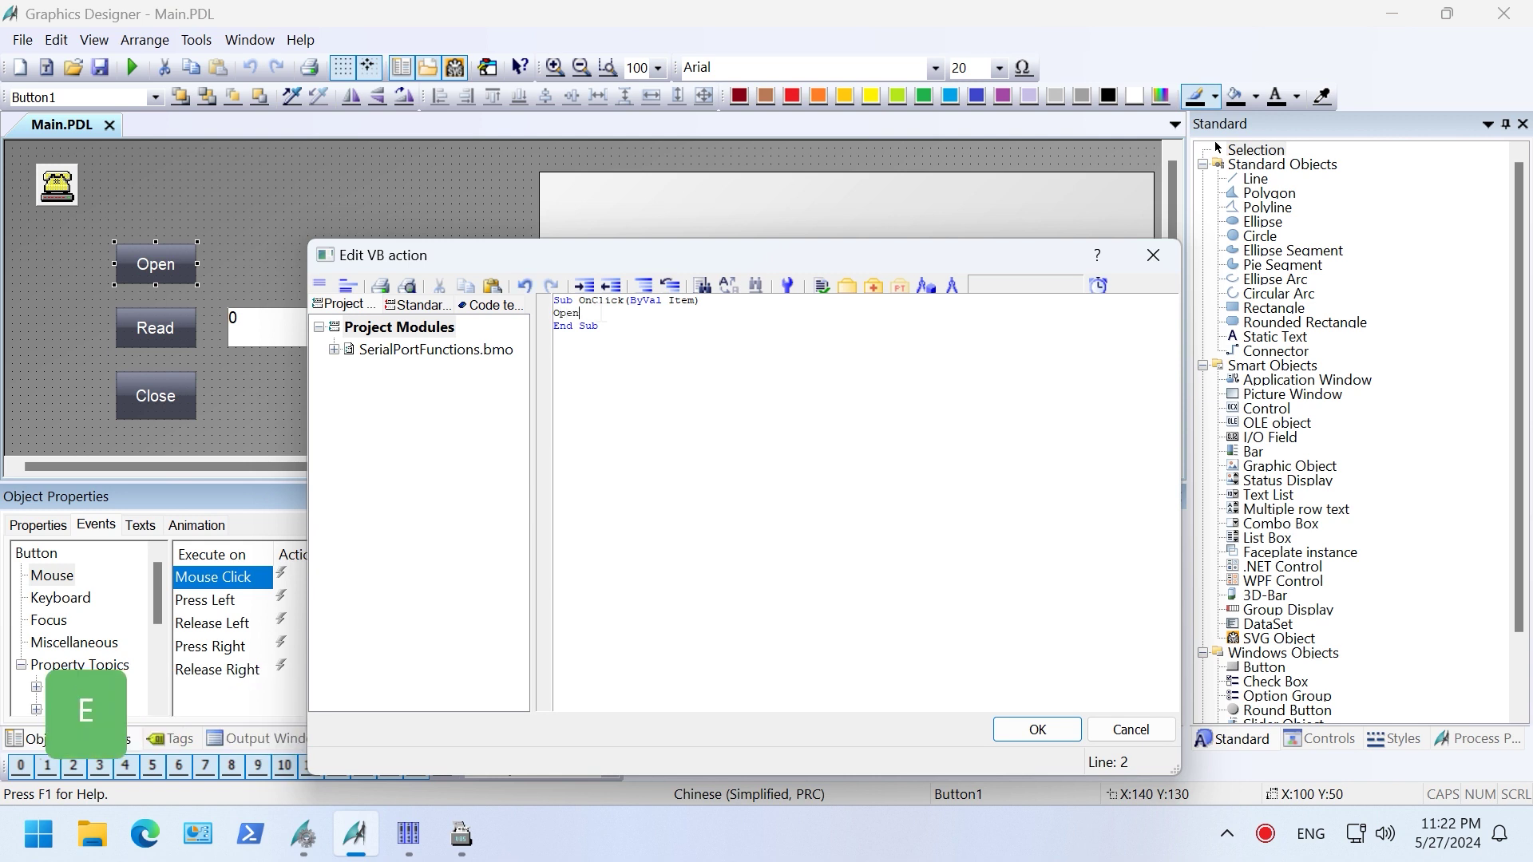
pyautogui.click(1030, 729)
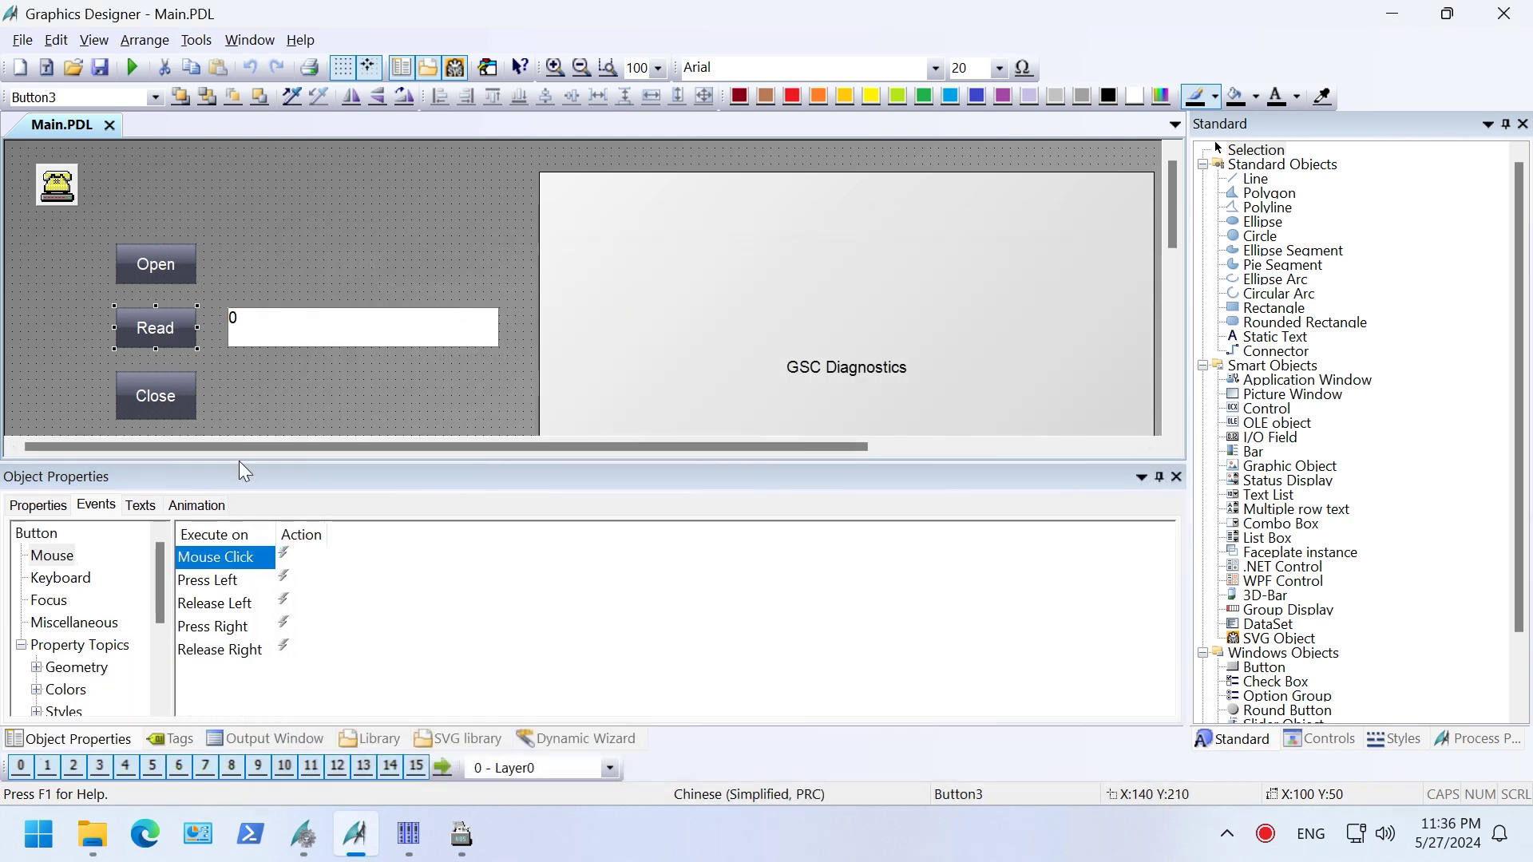
# Create a VBS action on the Read button's Mouse Click event that declares Buffer and assigns Read to it.
pyautogui.rightClick(308, 565)
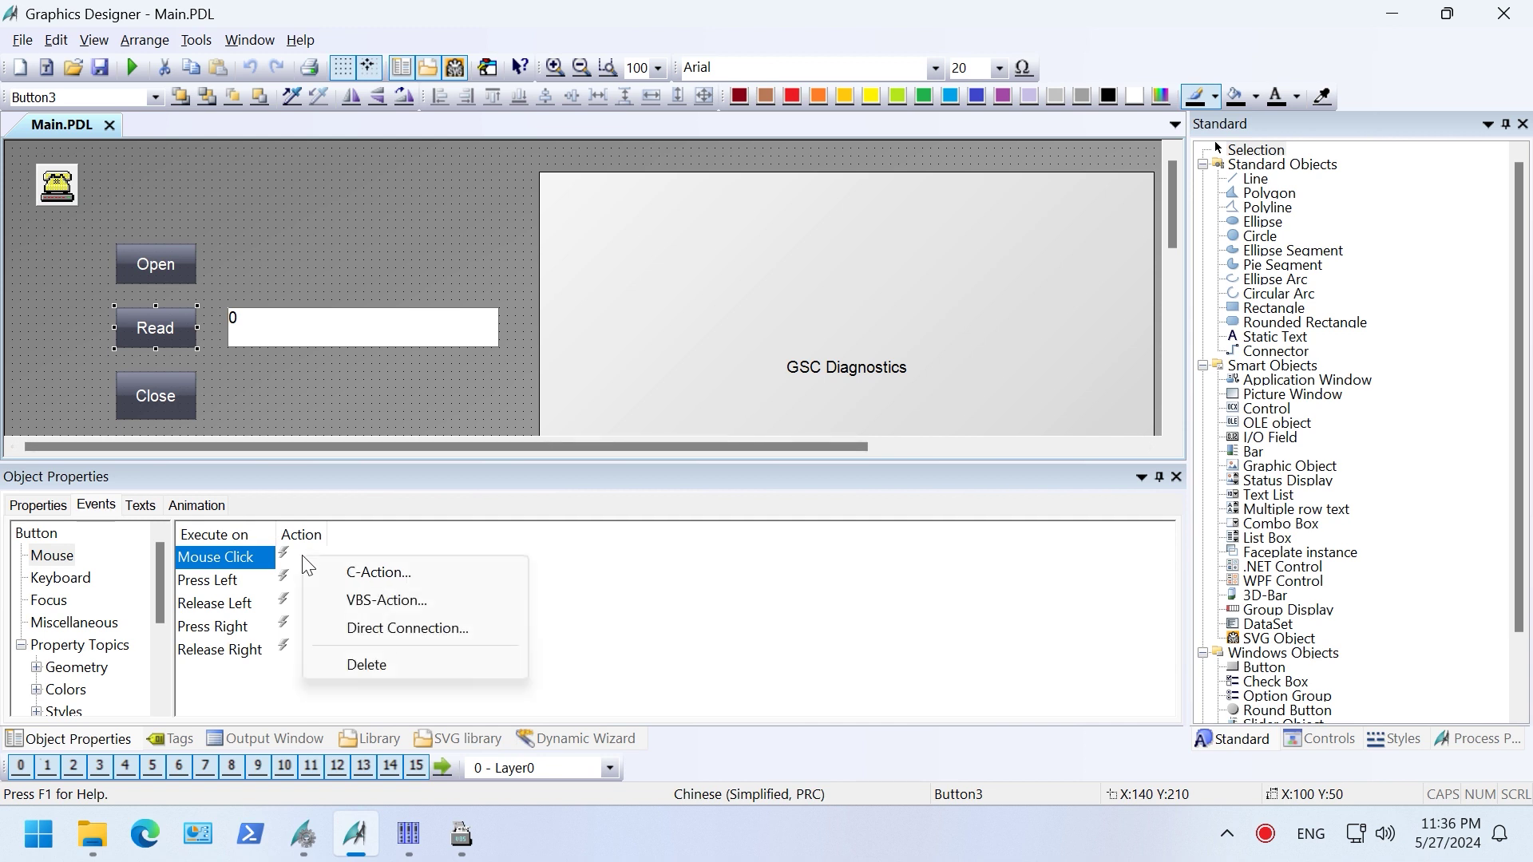
pyautogui.click(377, 595)
pyautogui.click(335, 350)
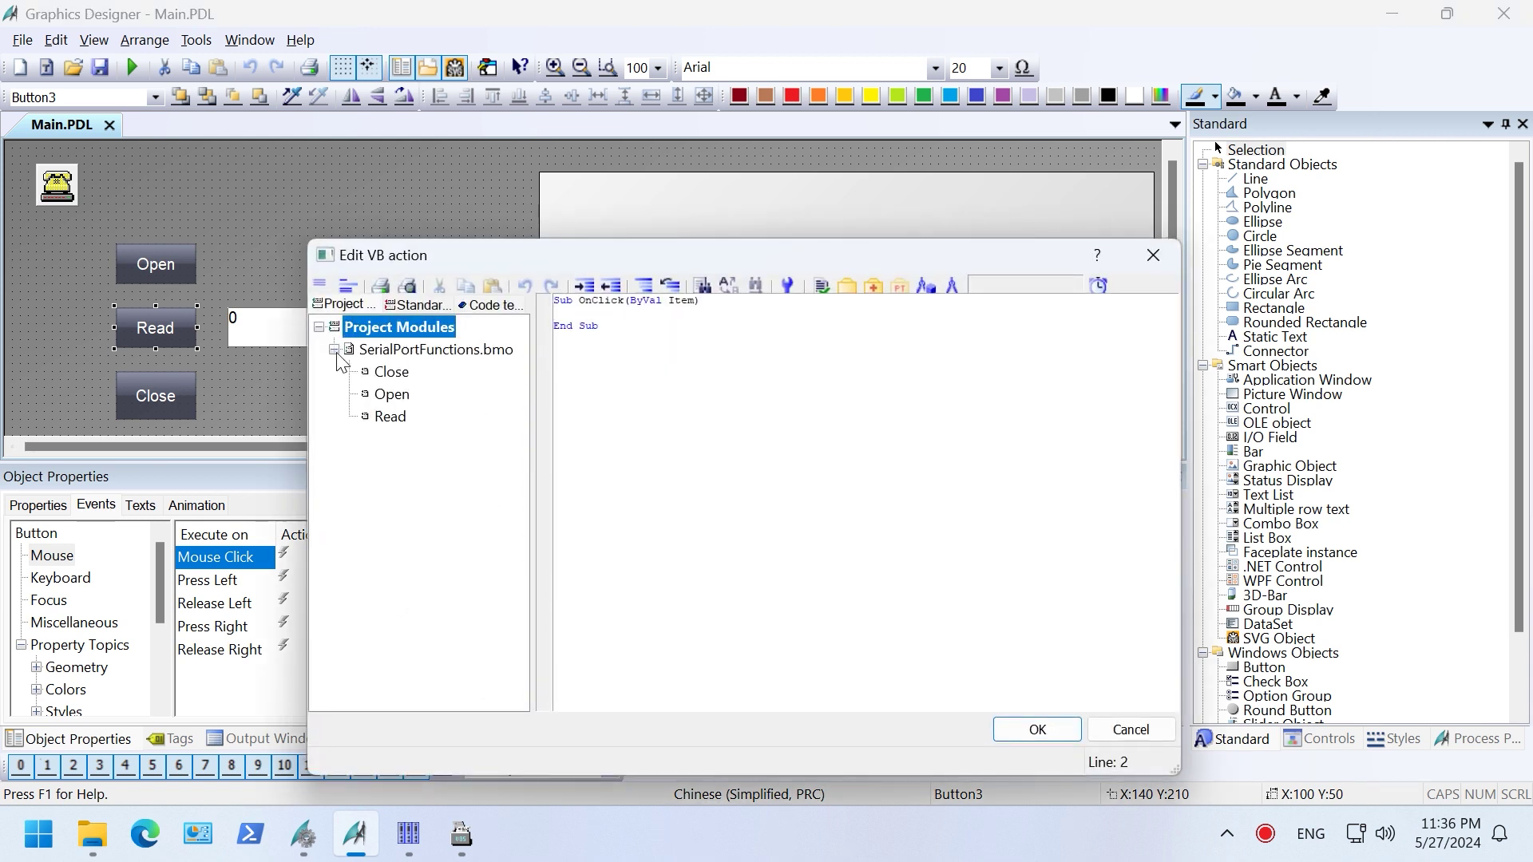
pyautogui.write('Dim Buffer')
pyautogui.press('Return')
pyautogui.write('Buffer = Read')
pyautogui.press('Return')
# Add HMIRuntime.Tags("InputBuffer").Write Buffer to the Read button's action, checking the tag name in Tag Management, and accept the action.
pyautogui.write('HMIRuntime.')
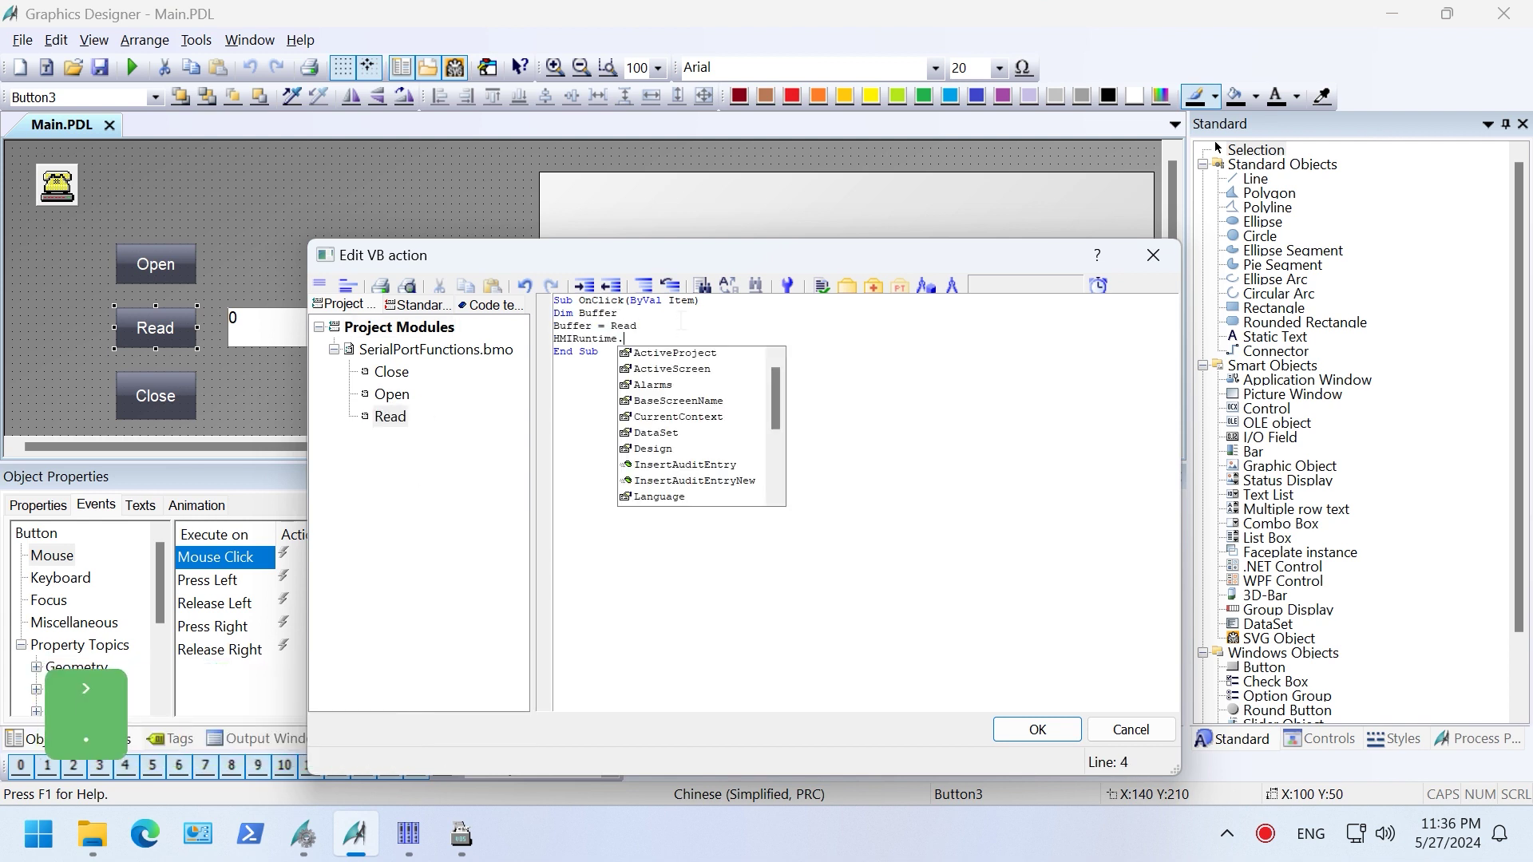
pyautogui.write('Tags("Input")Buffer')
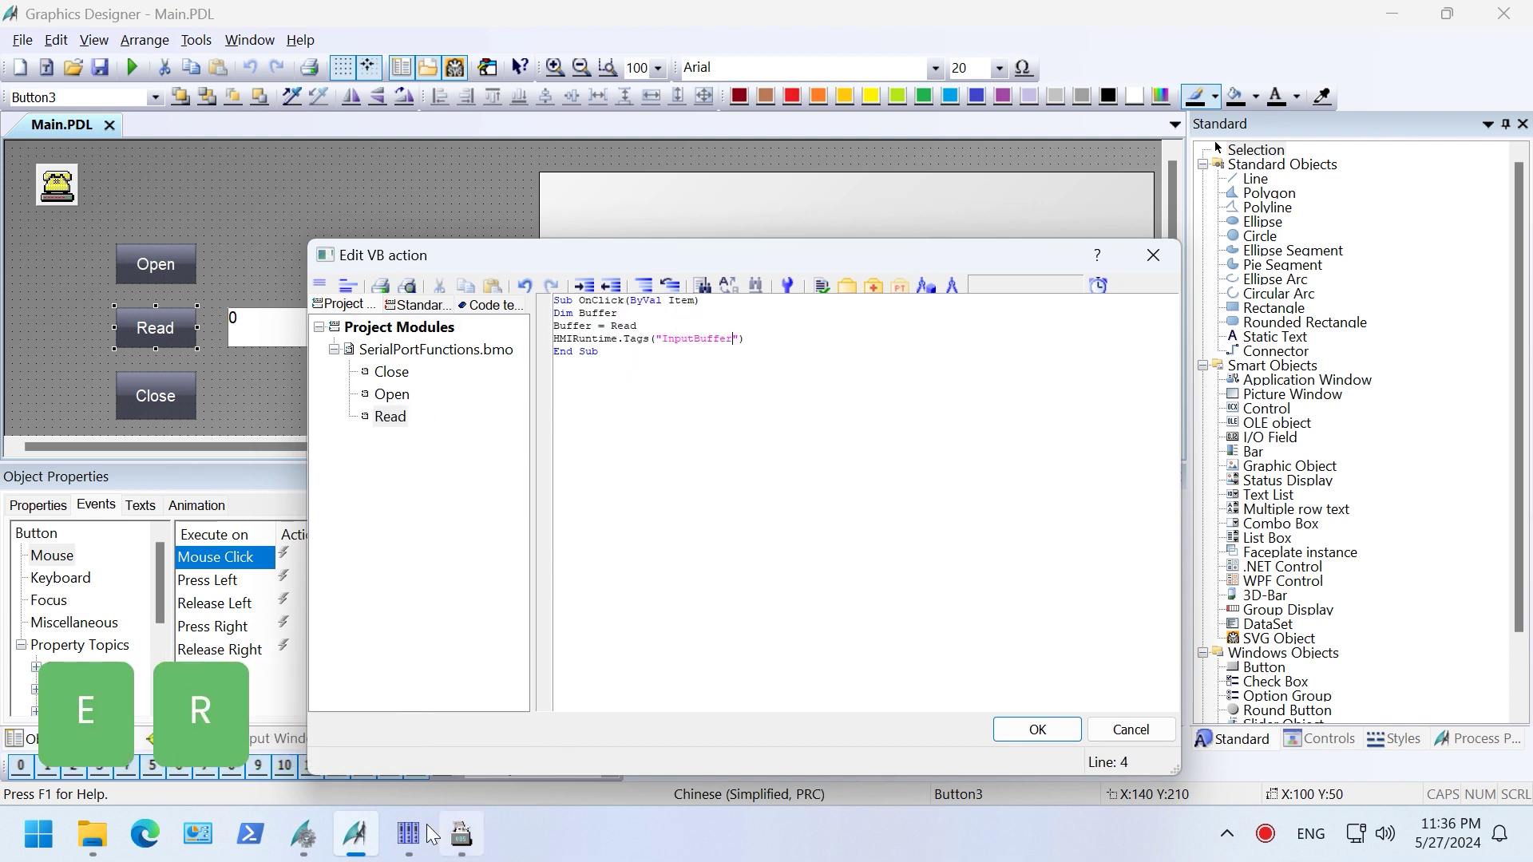
pyautogui.click(408, 835)
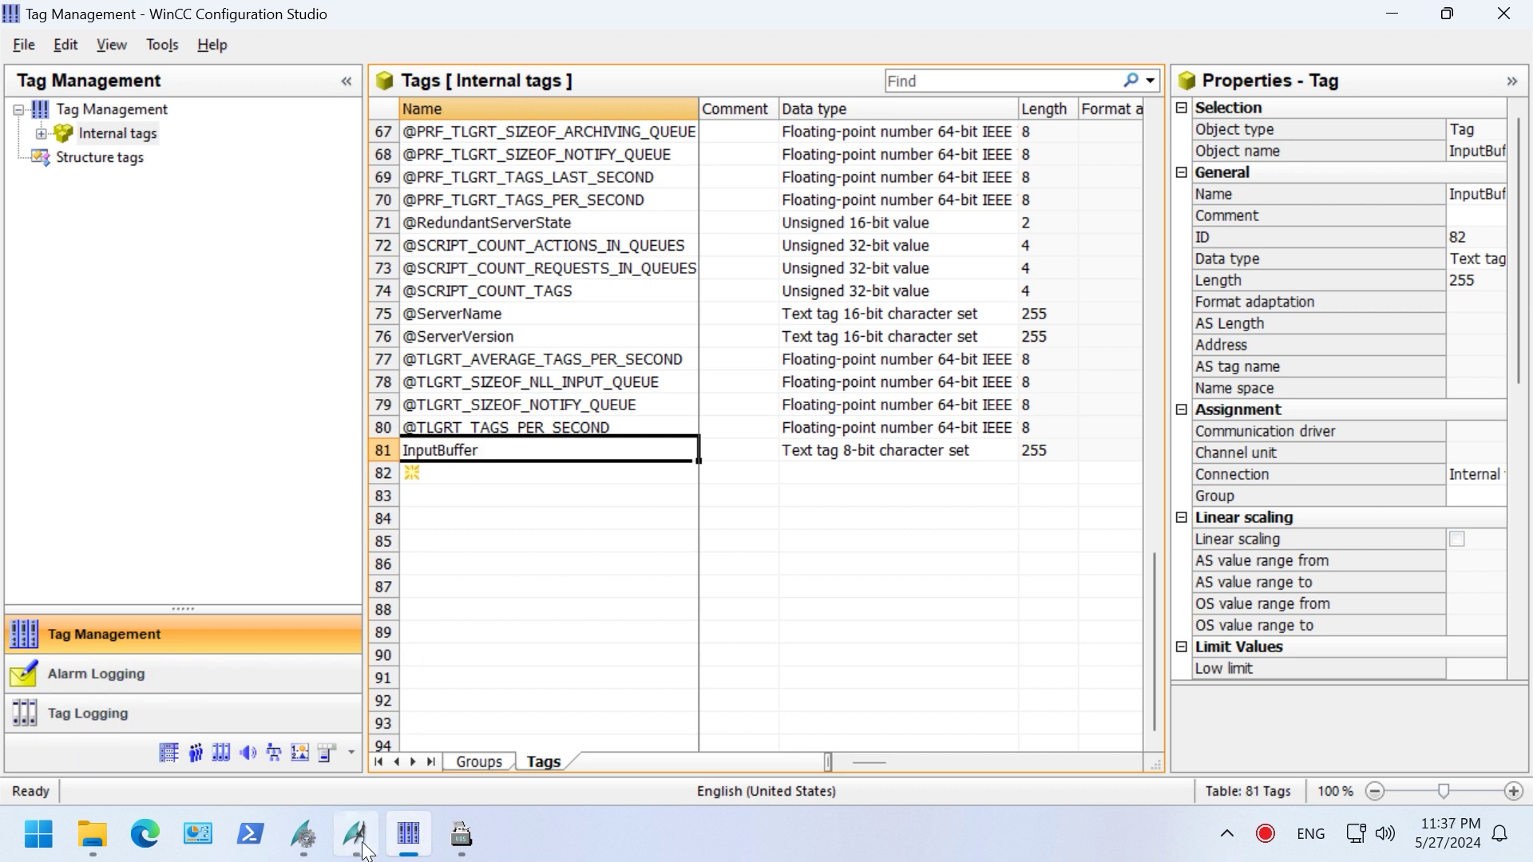
pyautogui.click(368, 845)
pyautogui.write('.Write ')
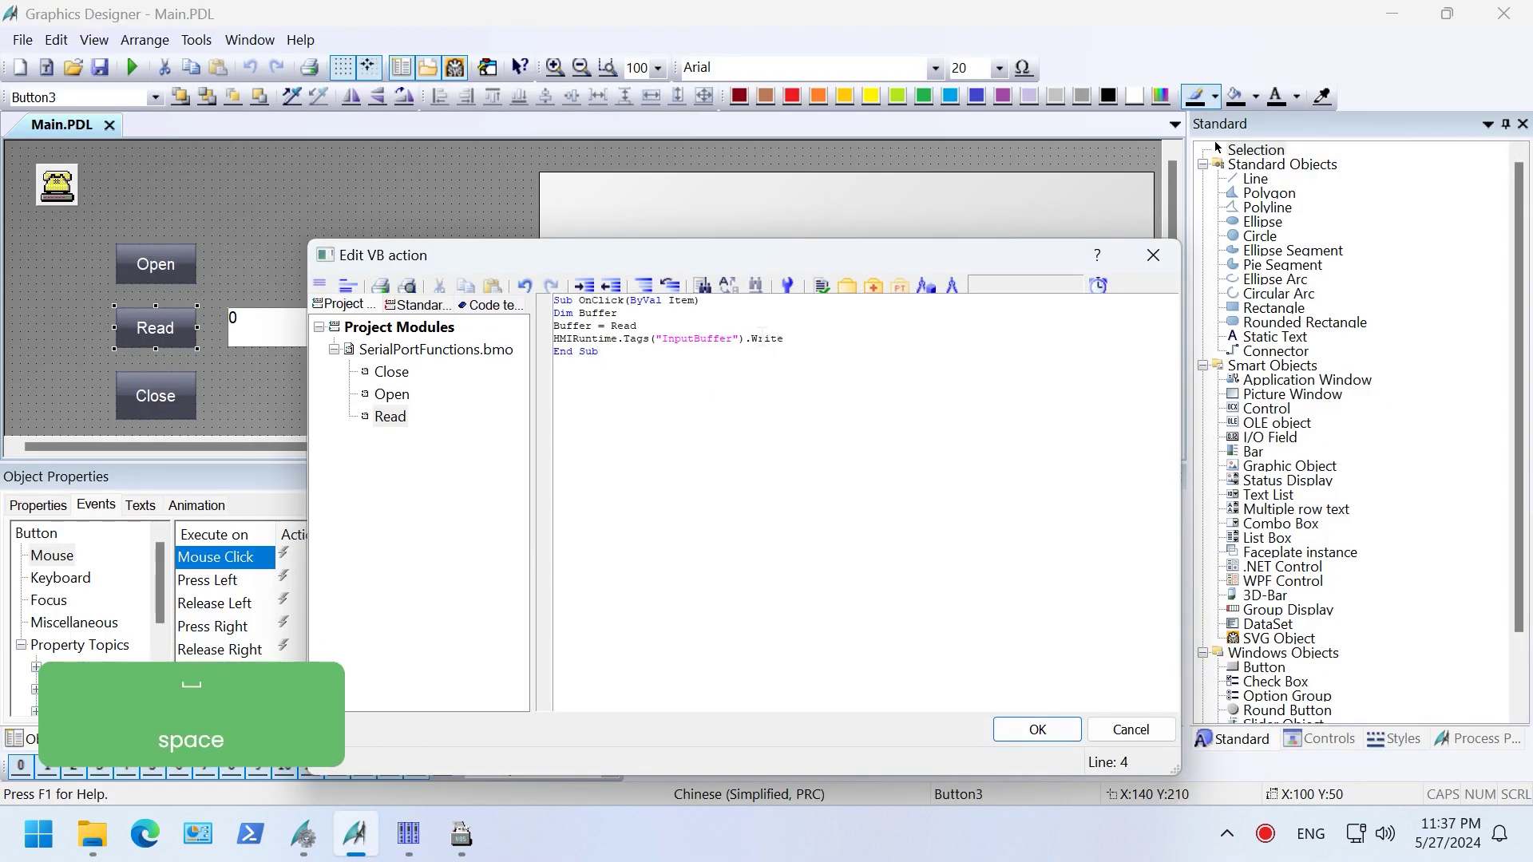
pyautogui.write('Buffer')
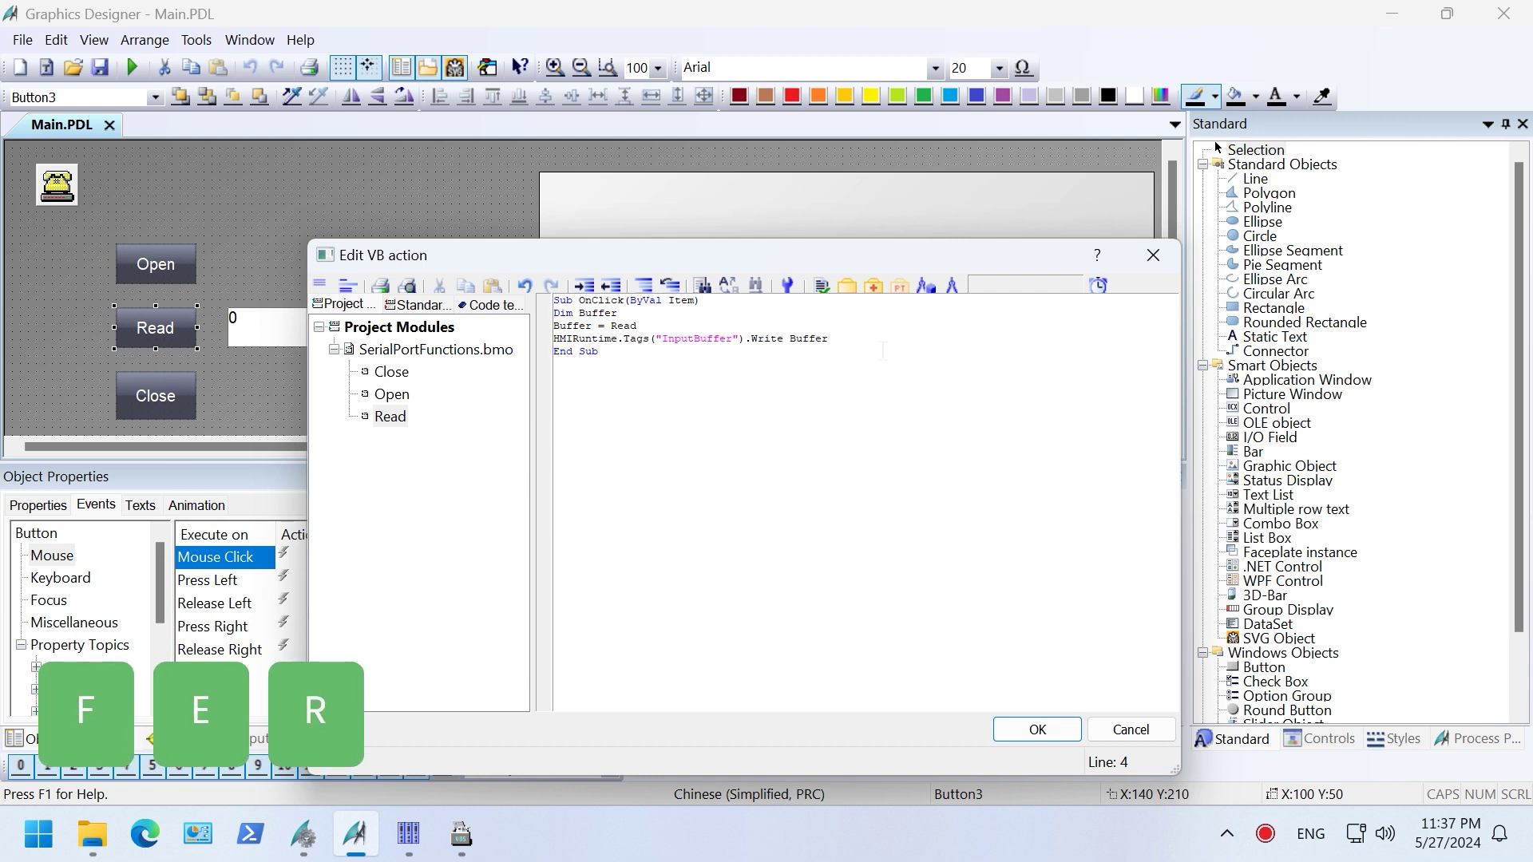
pyautogui.click(1062, 730)
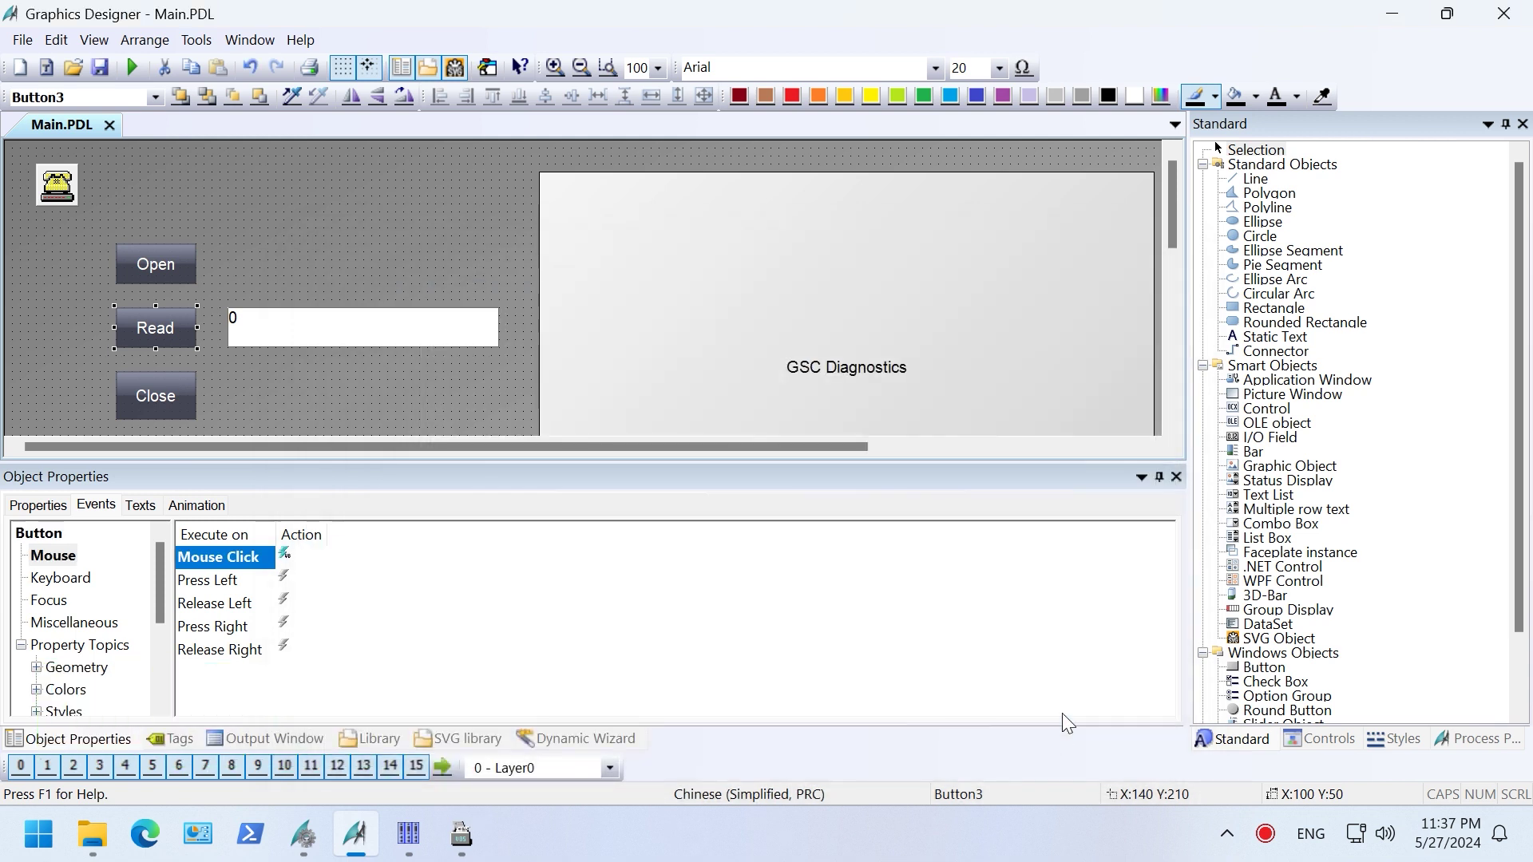
# Give the Close button's Mouse Click event a VBS action that calls Close, and save the picture.
pyautogui.click(171, 414)
pyautogui.rightClick(305, 564)
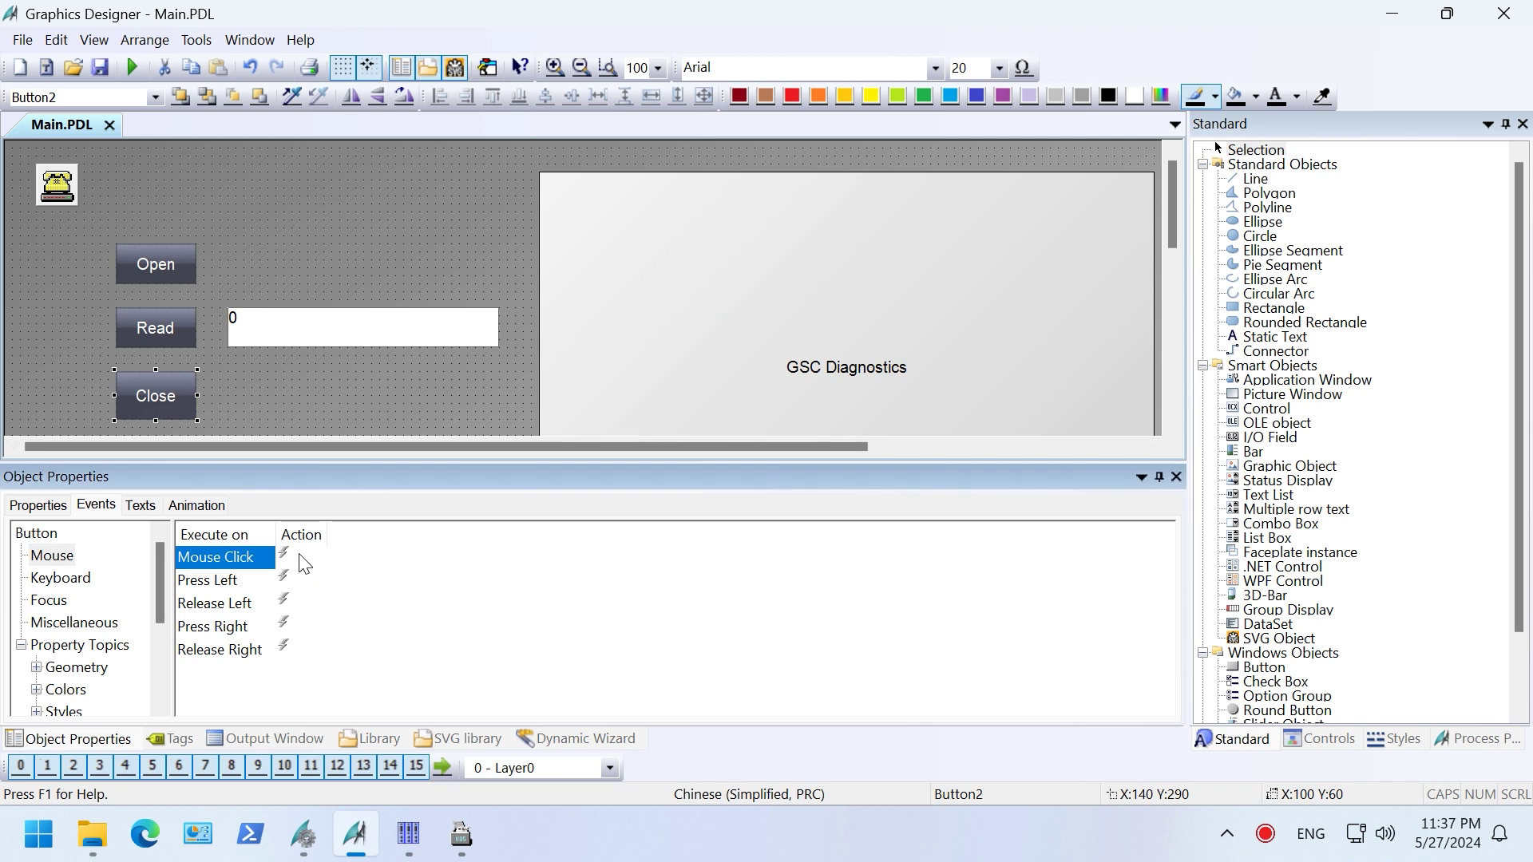
pyautogui.click(383, 599)
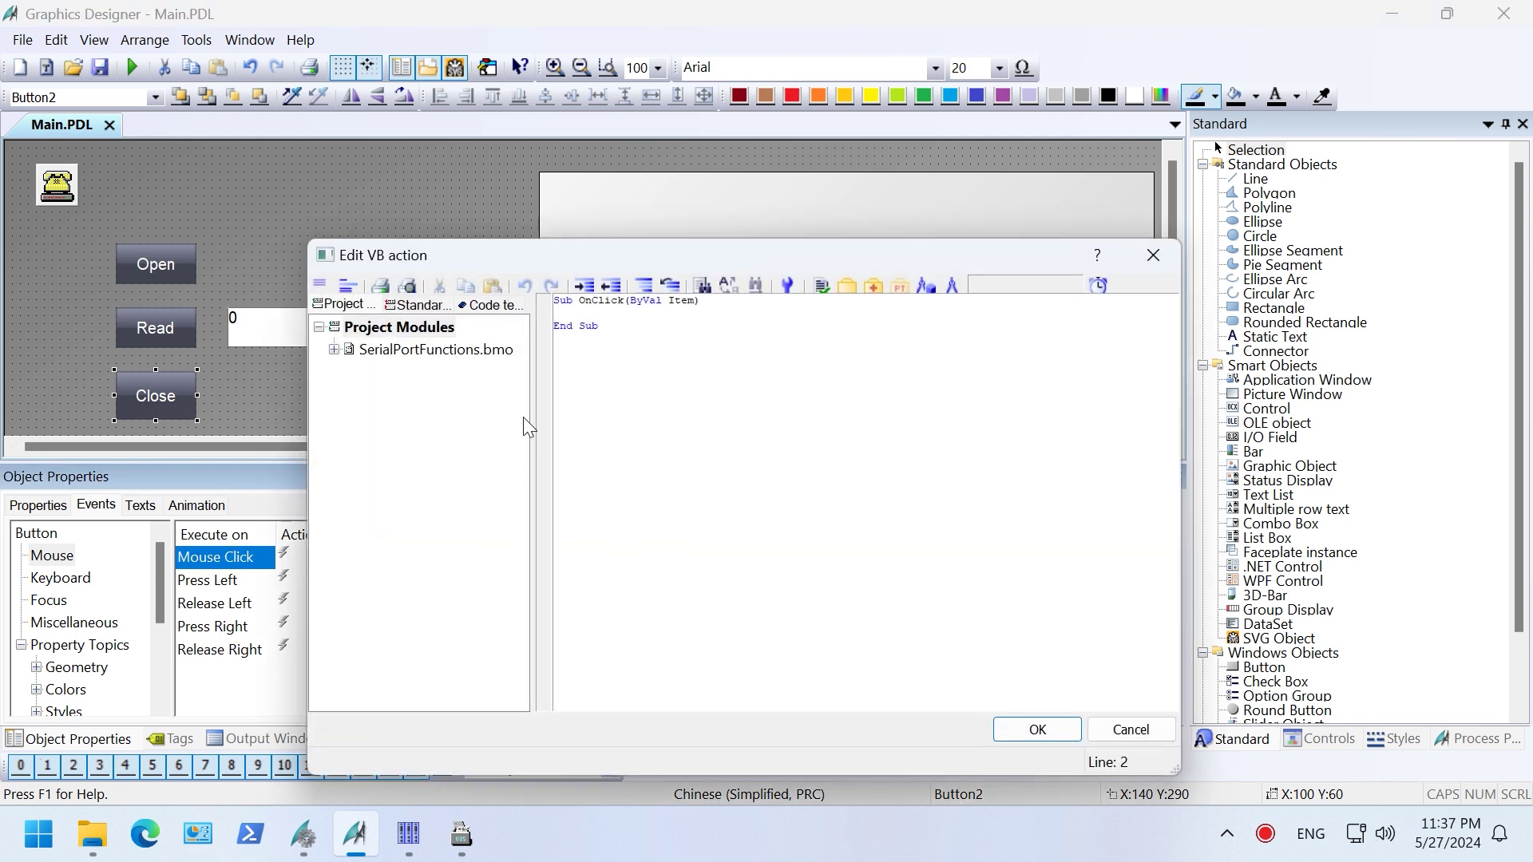
pyautogui.write('Close')
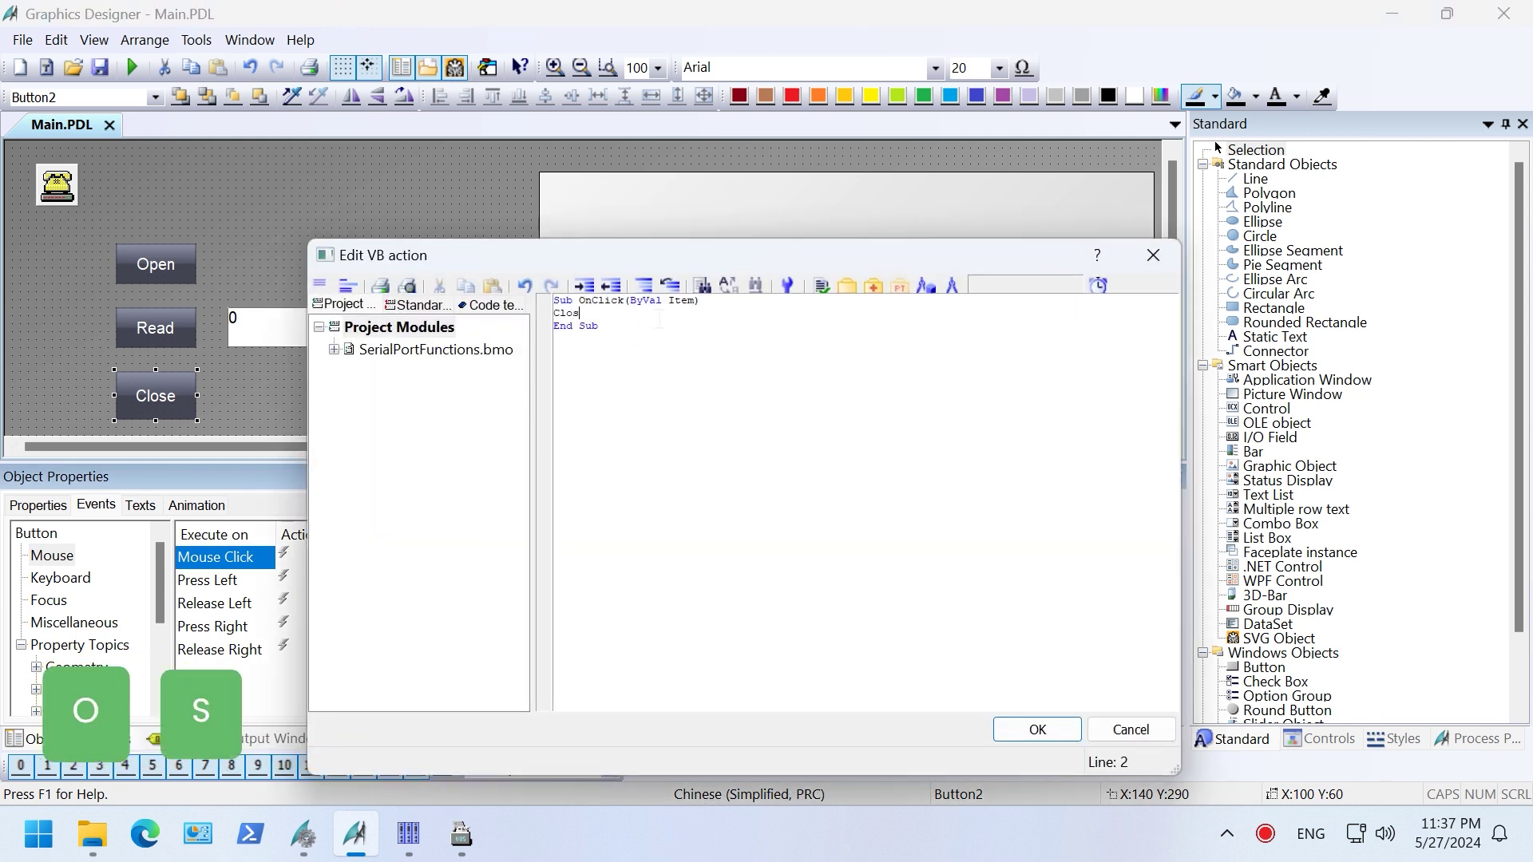
pyautogui.click(1037, 729)
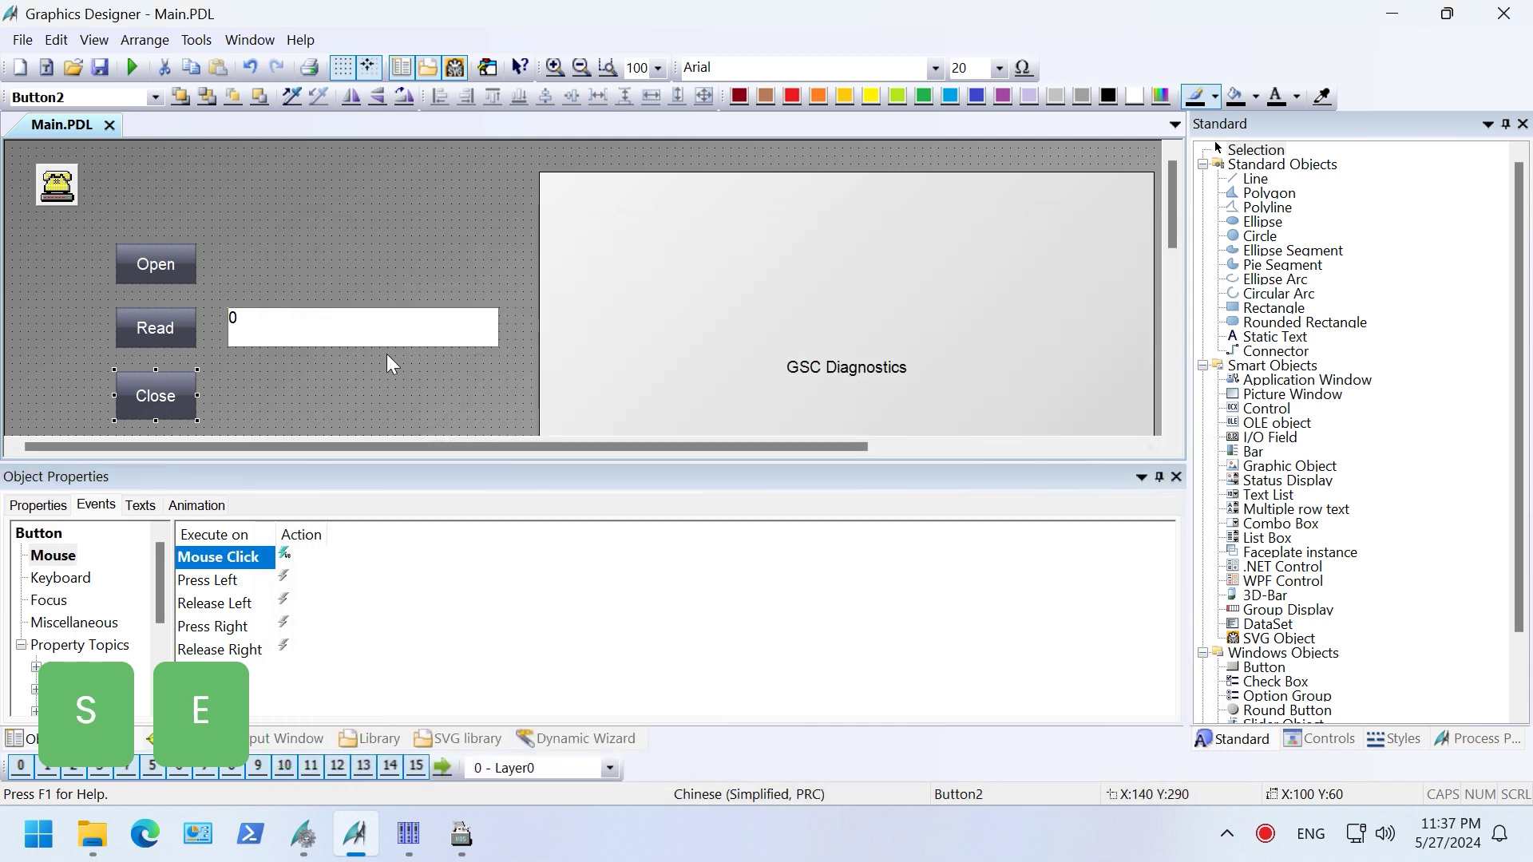
pyautogui.click(99, 68)
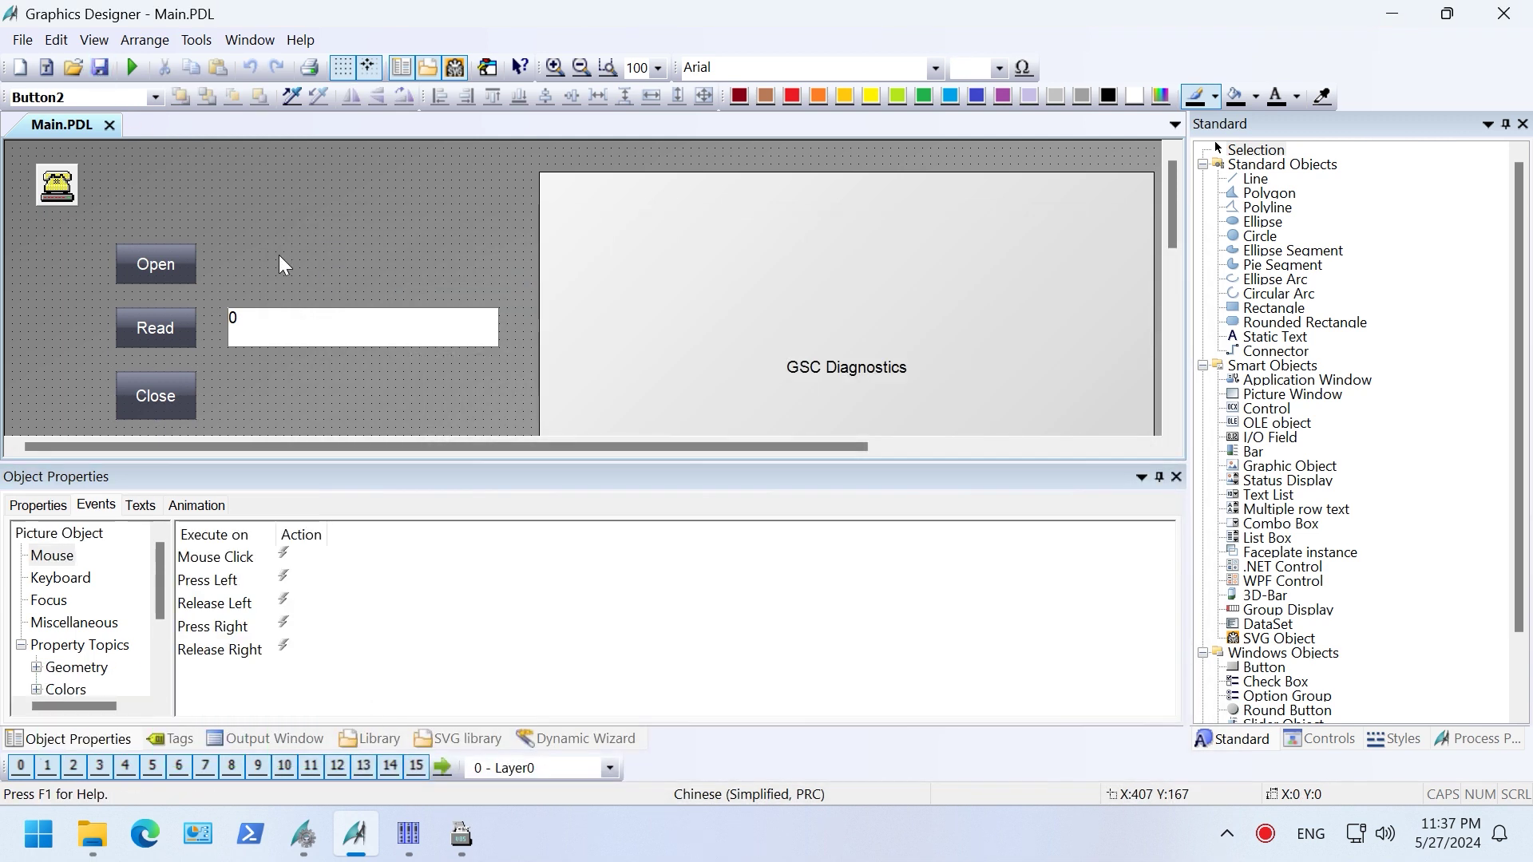
# Compare the MSComm control's CommPort property with the COM port listed in Device Manager.
pyautogui.click(50, 183)
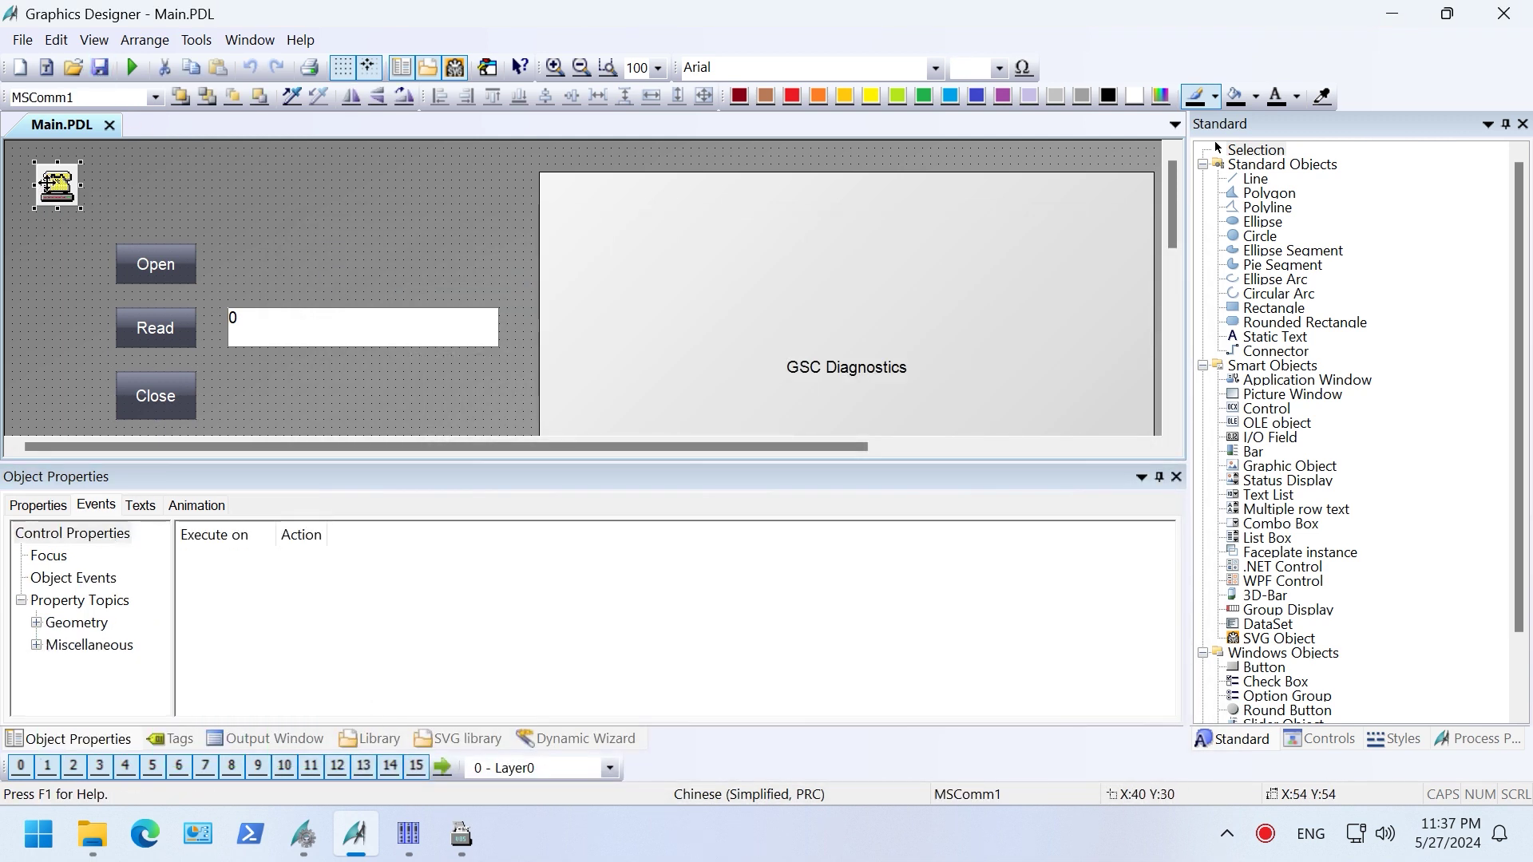
pyautogui.click(40, 506)
pyautogui.click(80, 604)
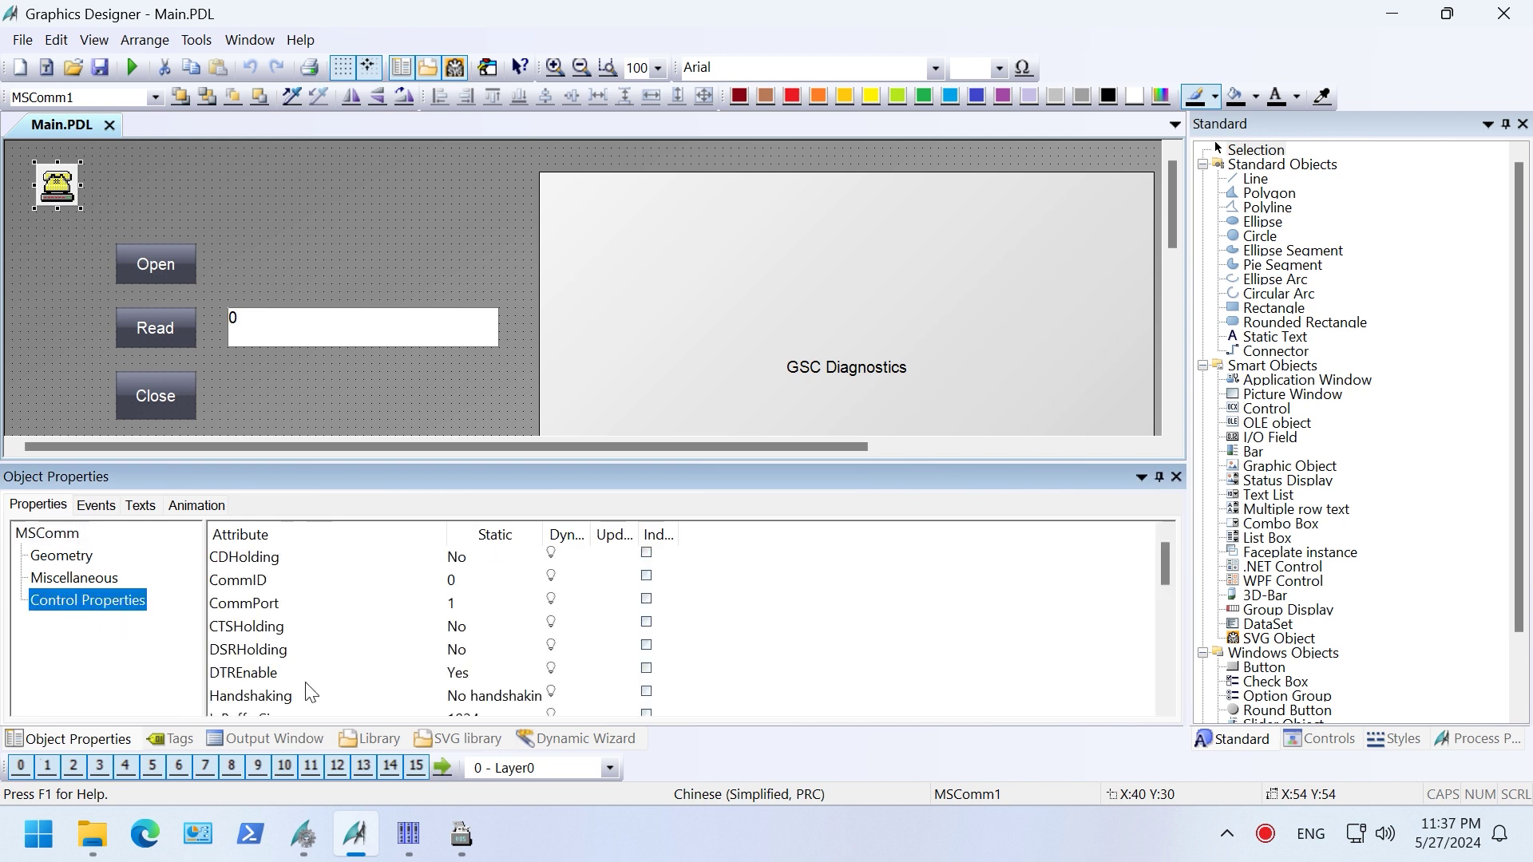
pyautogui.click(258, 607)
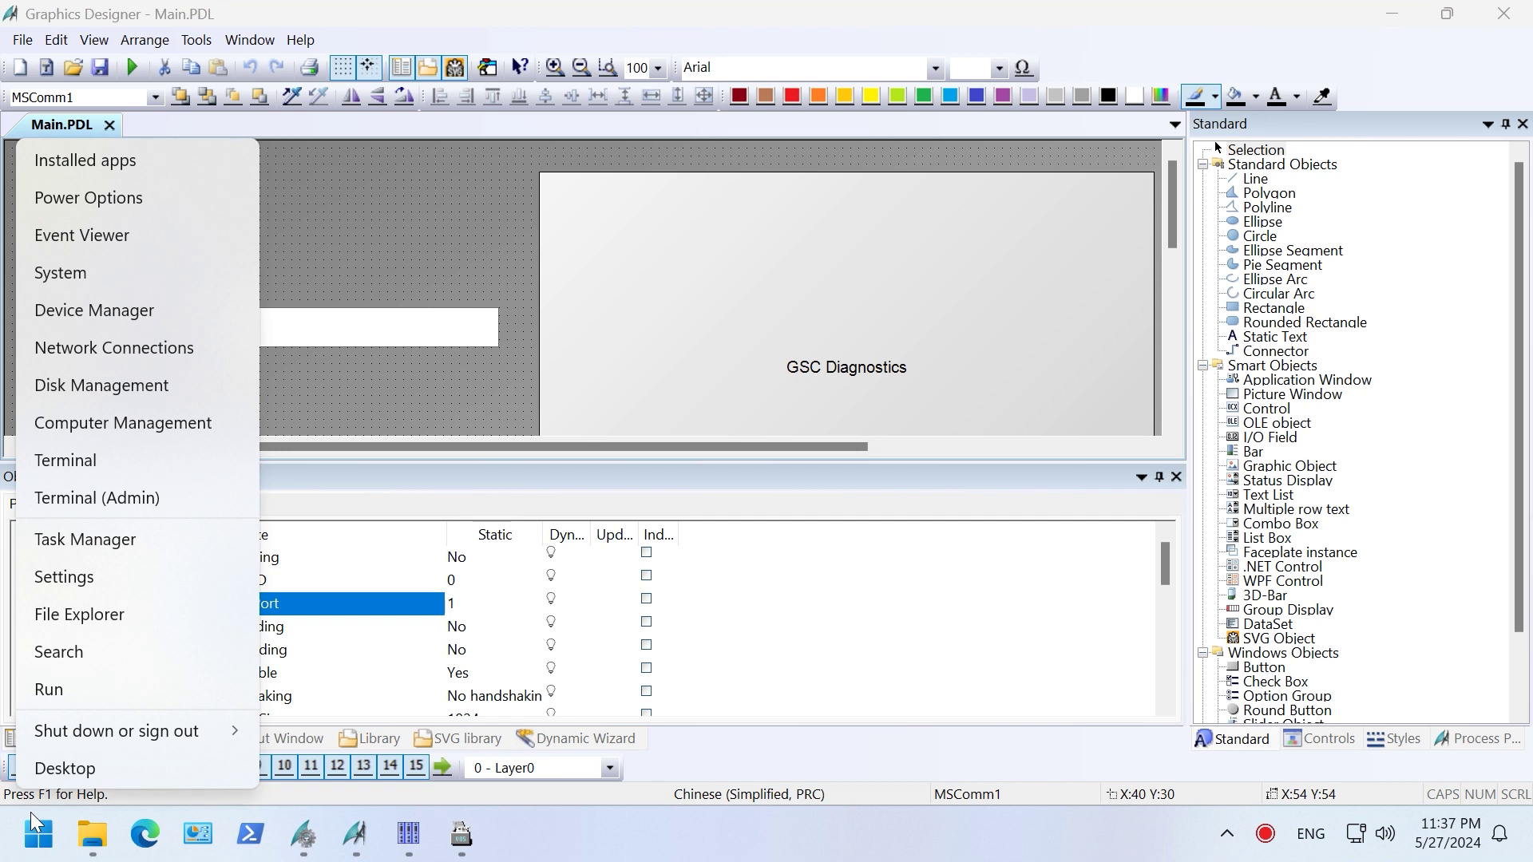
pyautogui.click(122, 309)
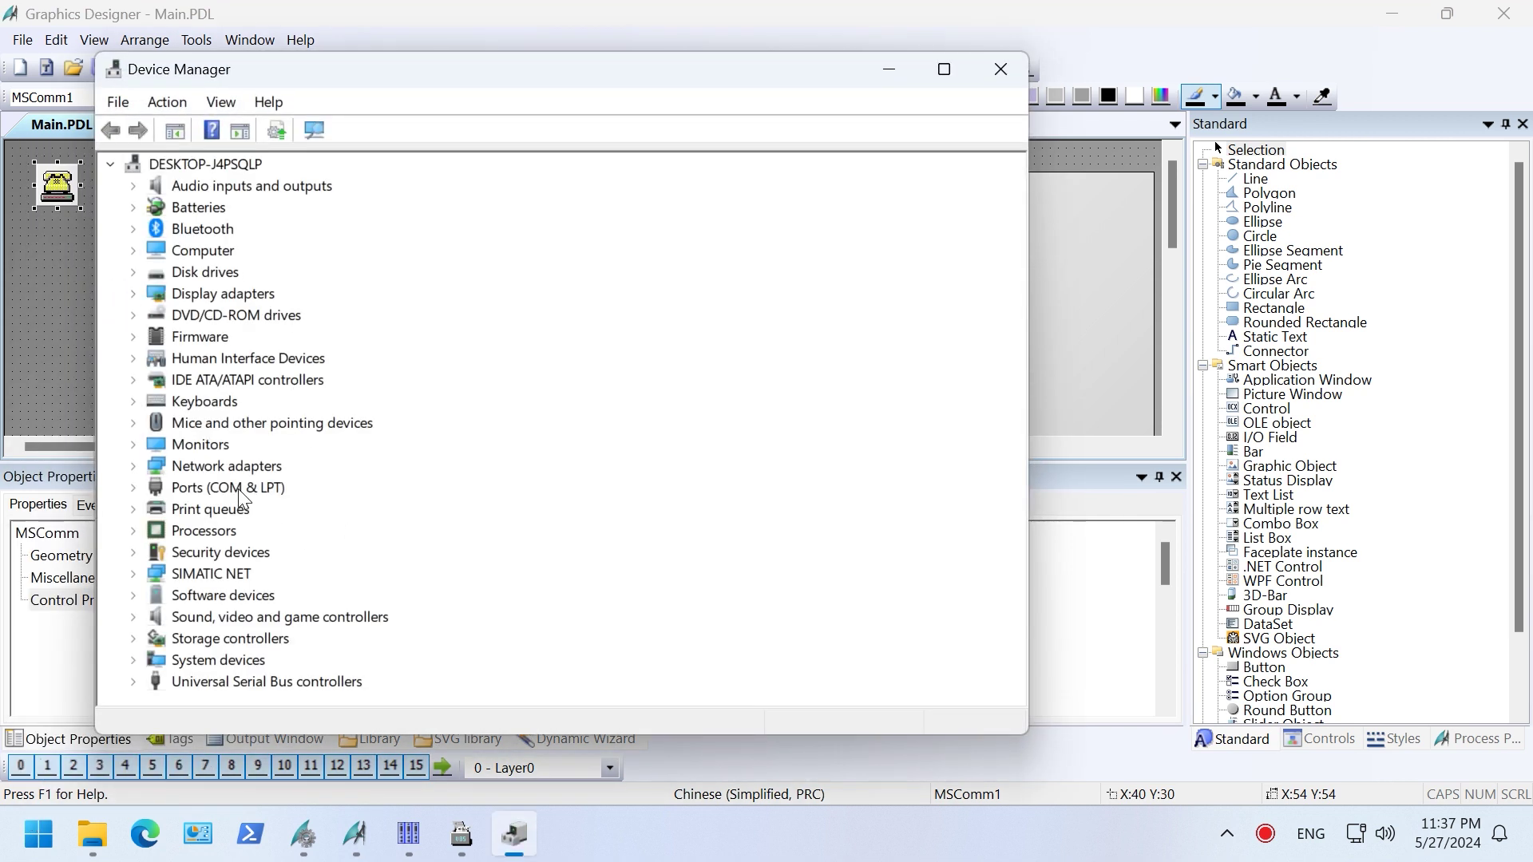
pyautogui.doubleClick(238, 489)
pyautogui.click(351, 510)
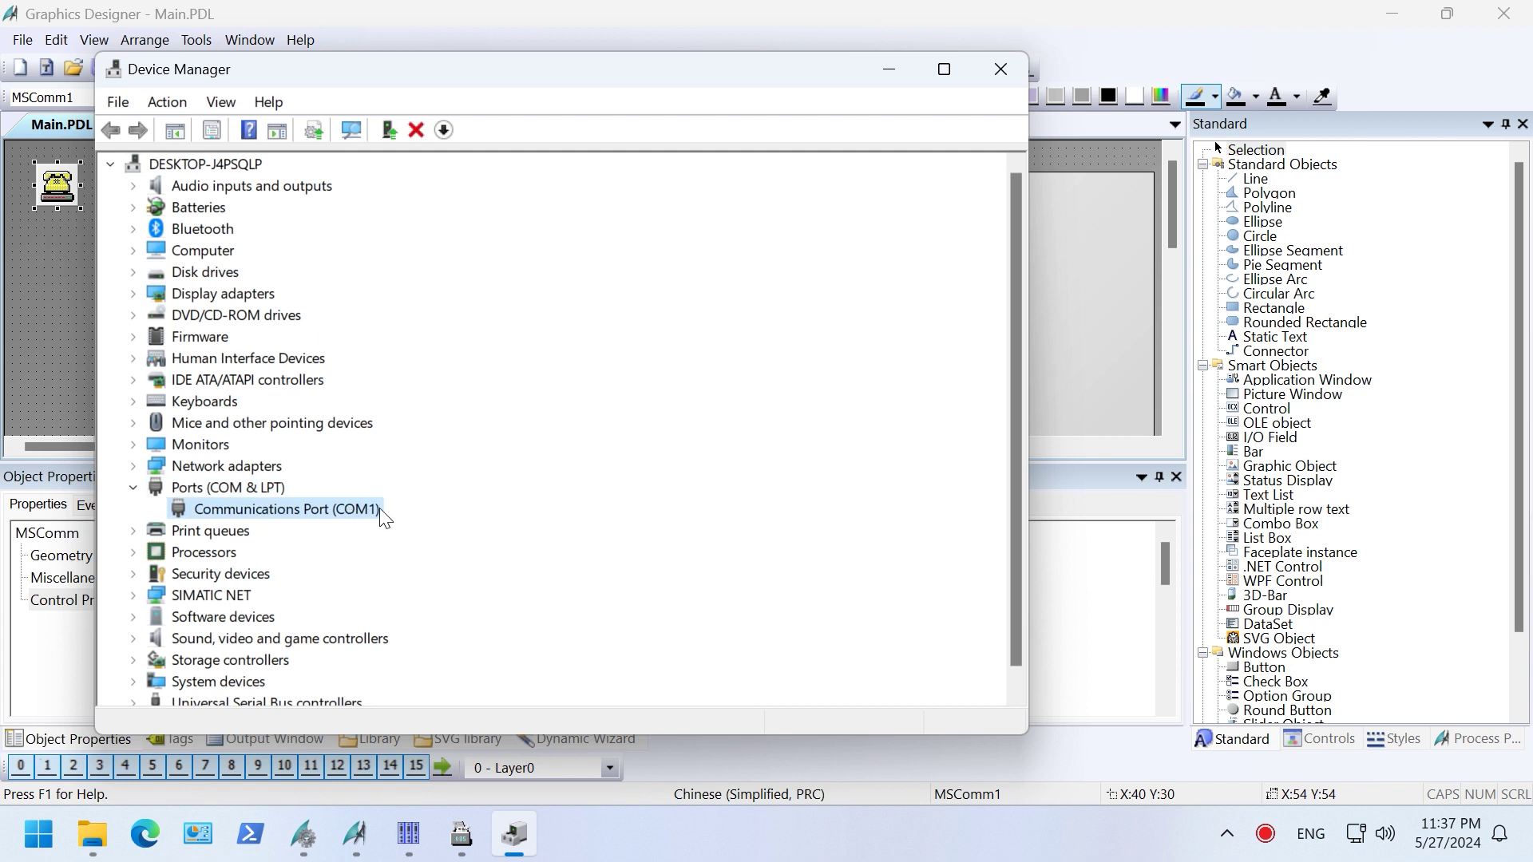
pyautogui.click(715, 21)
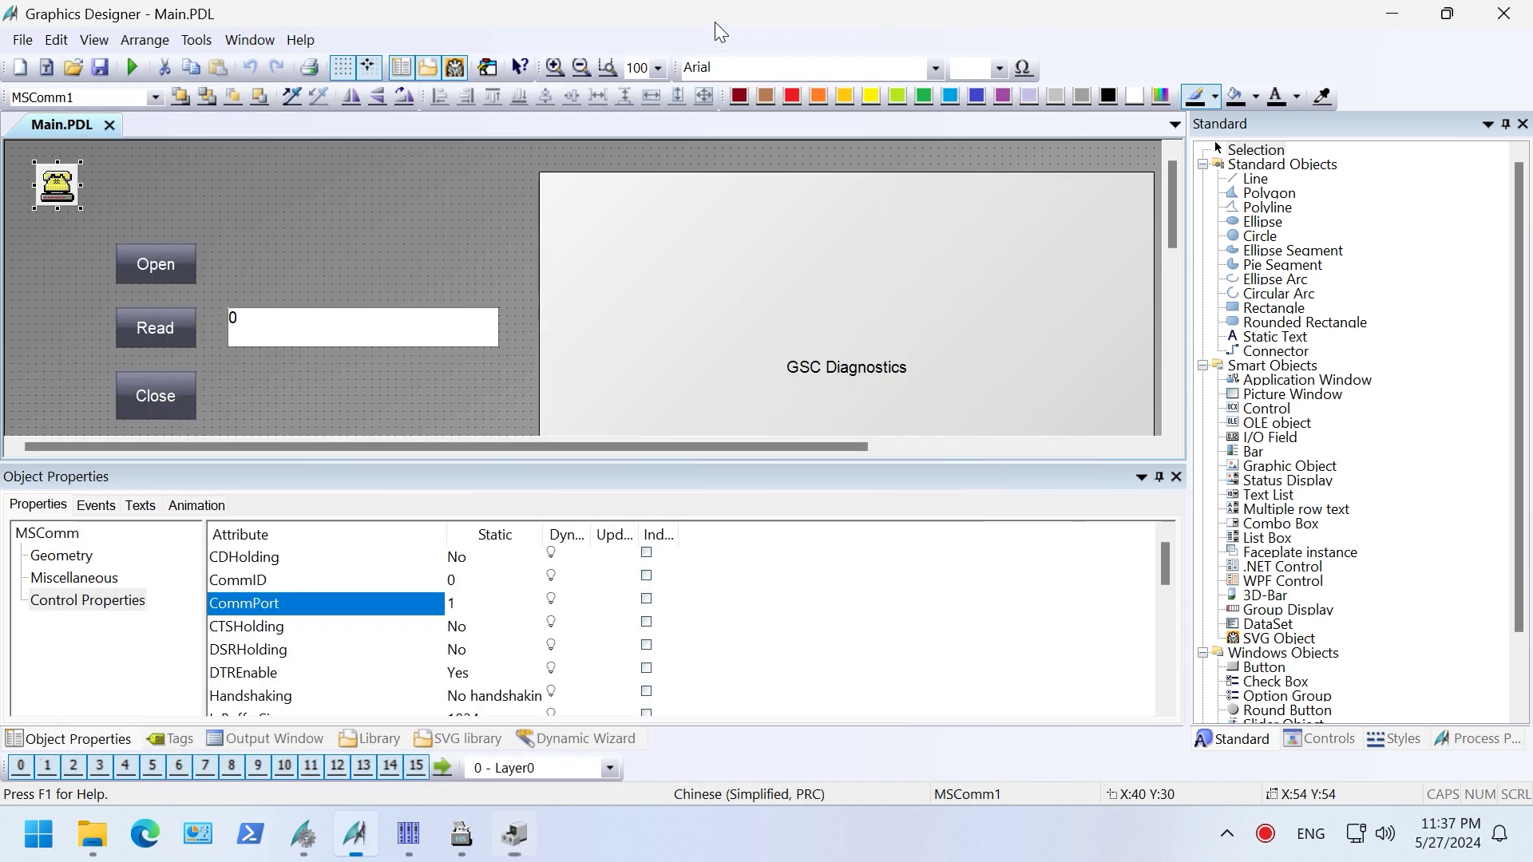
# Activate the project from WinCC Explorer, test the Open, Read and Close buttons in runtime, and deactivate it.
pyautogui.click(312, 835)
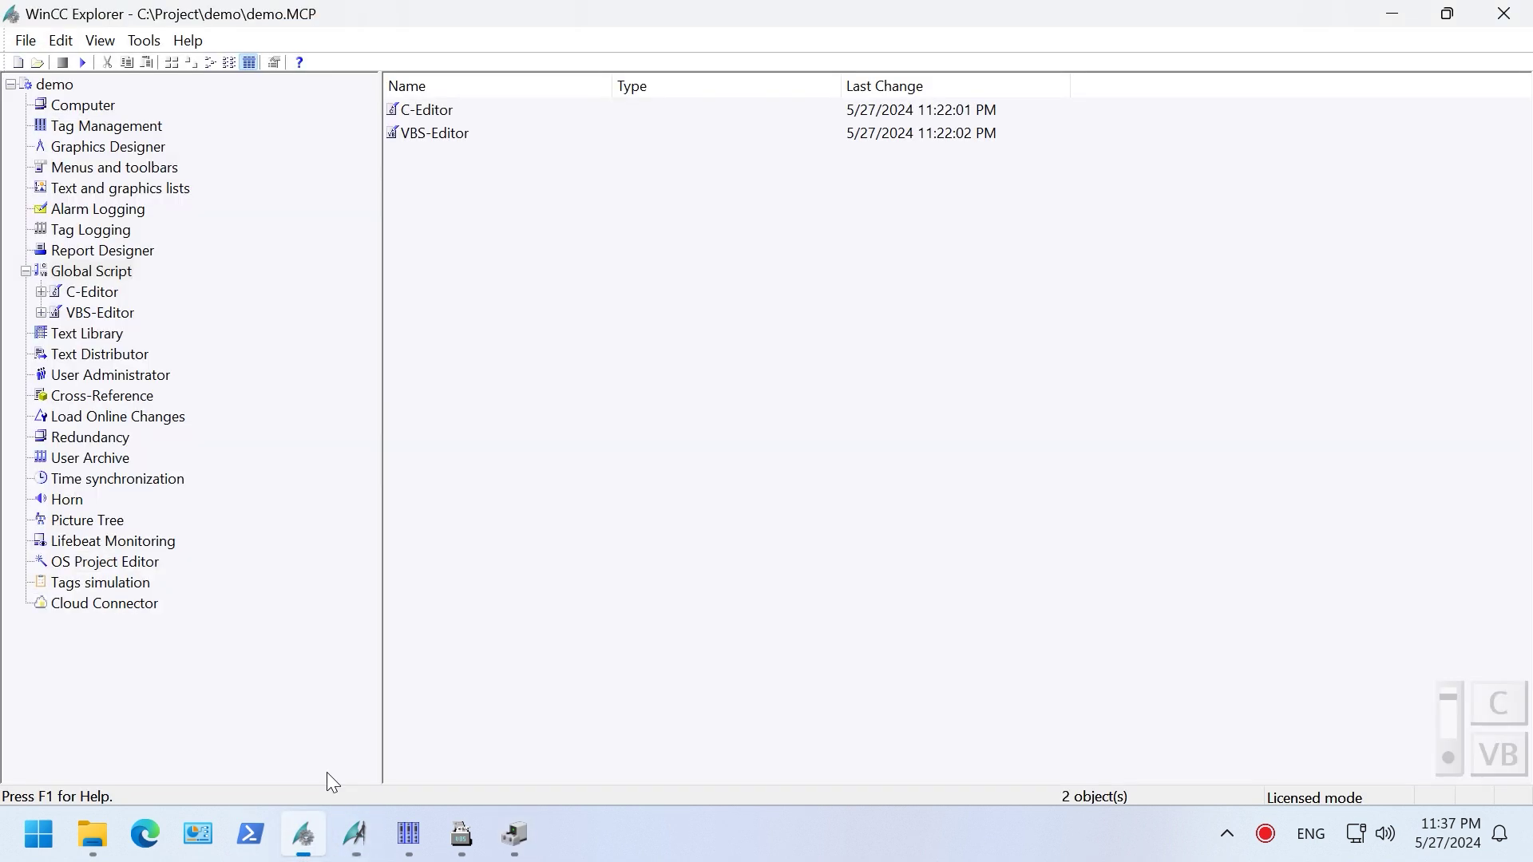
pyautogui.click(84, 63)
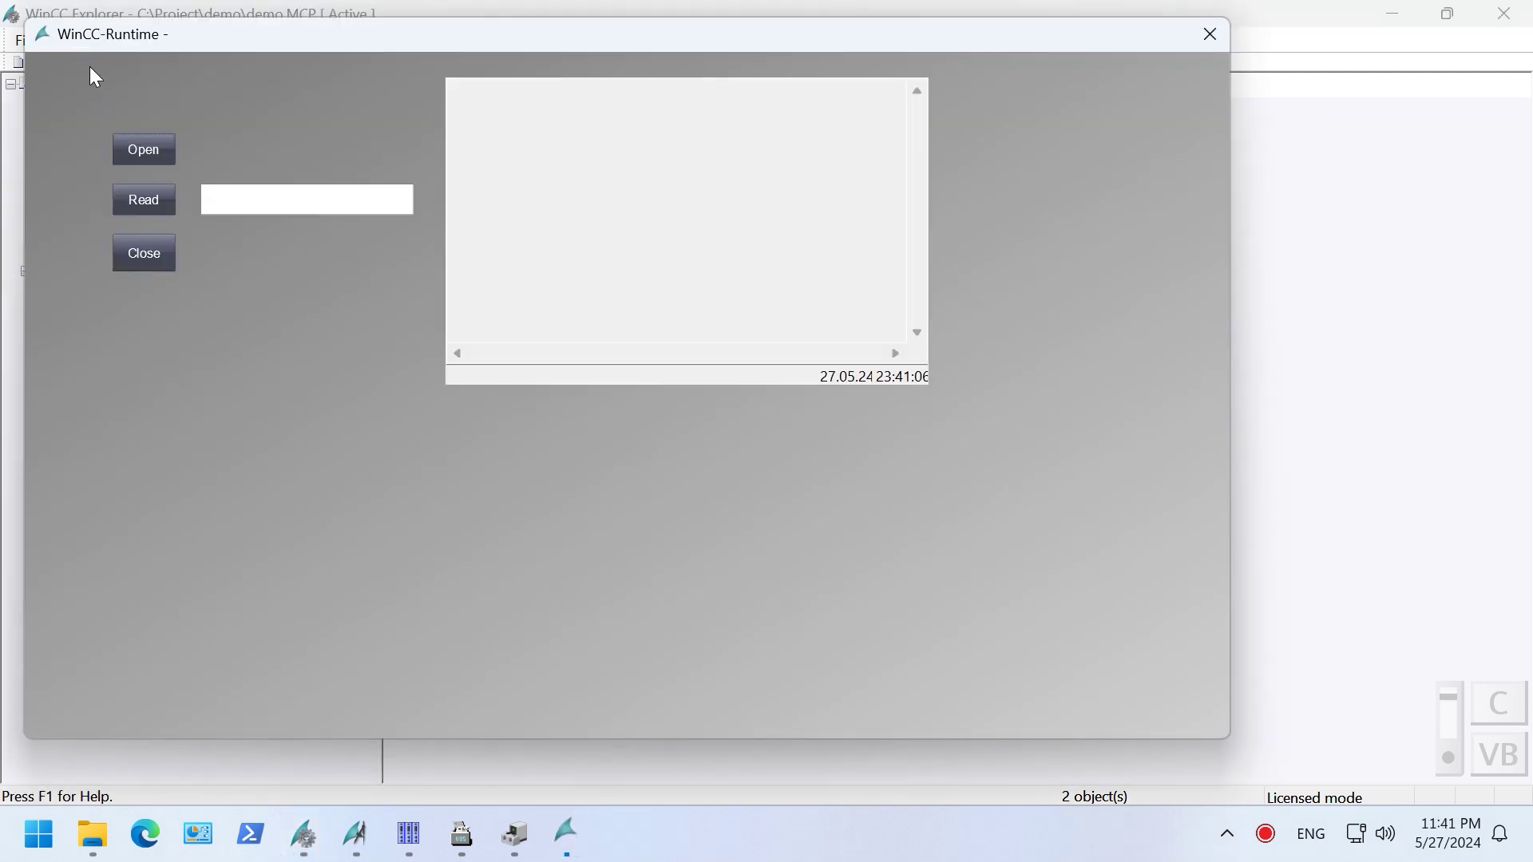
pyautogui.click(139, 149)
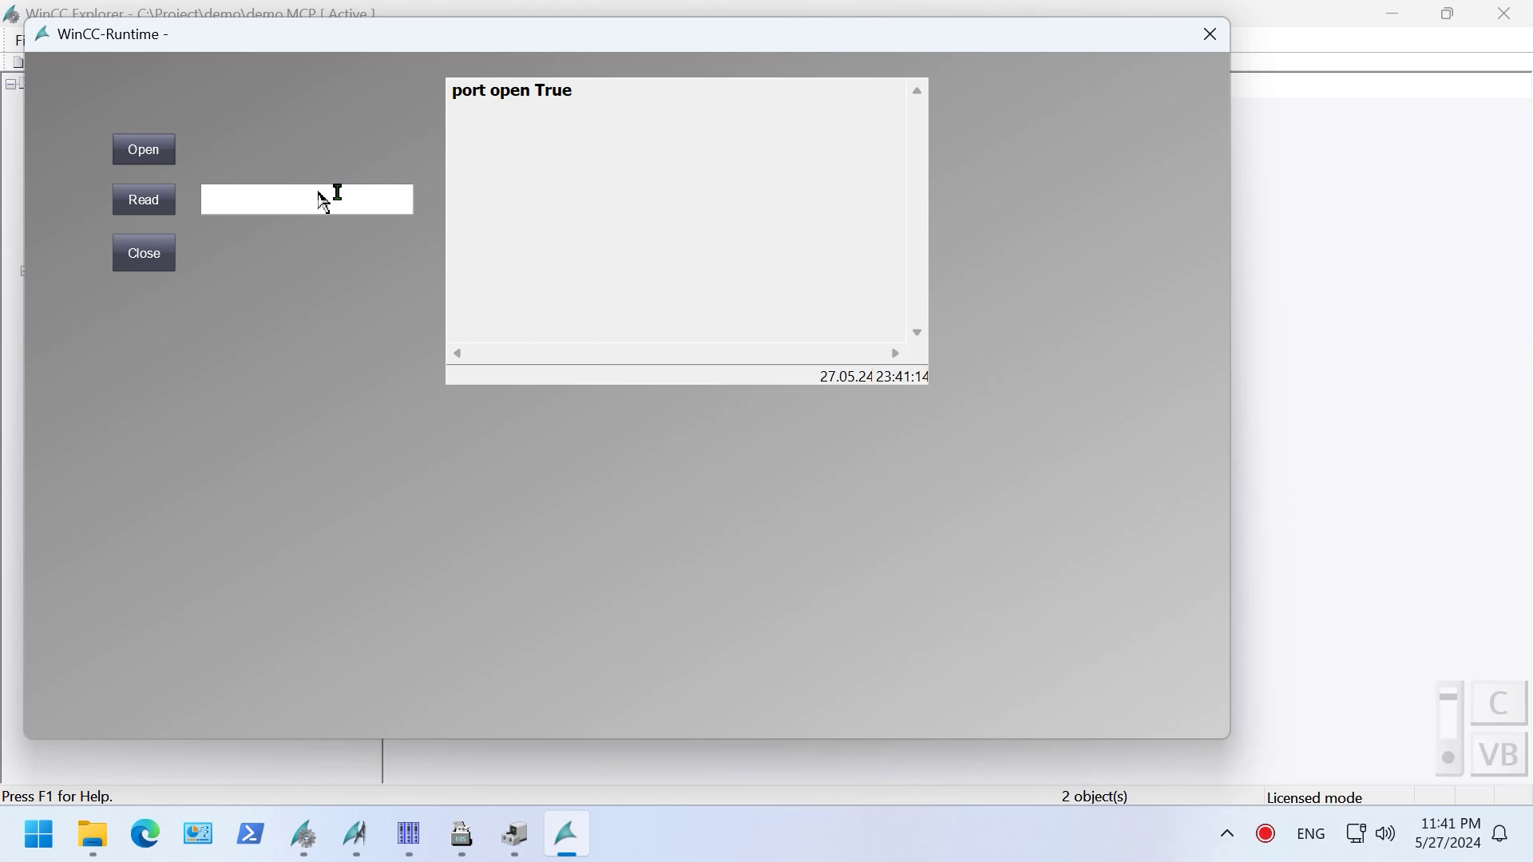
pyautogui.click(141, 211)
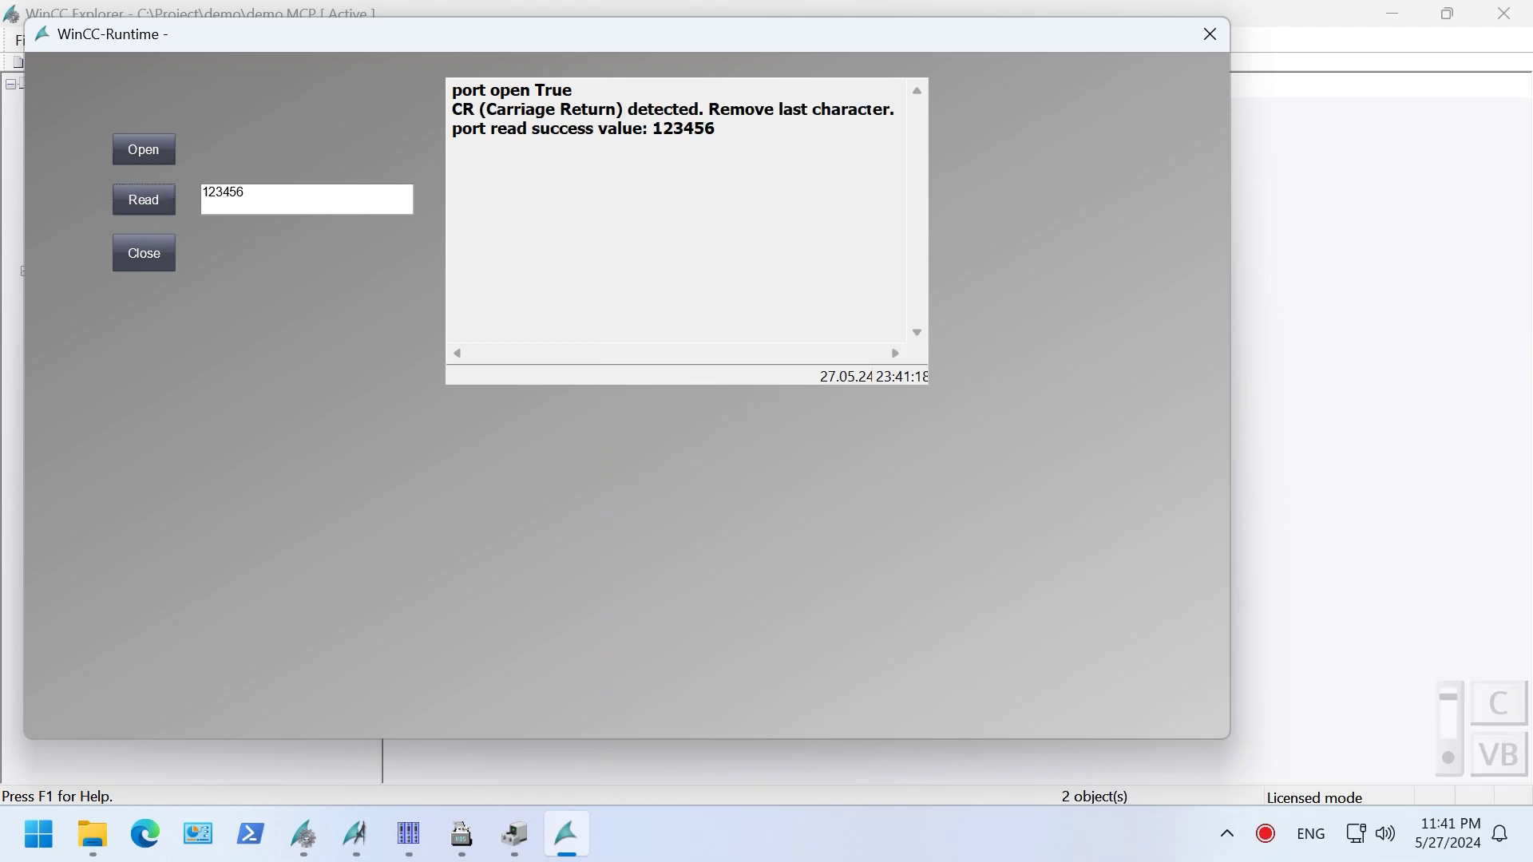
pyautogui.click(149, 265)
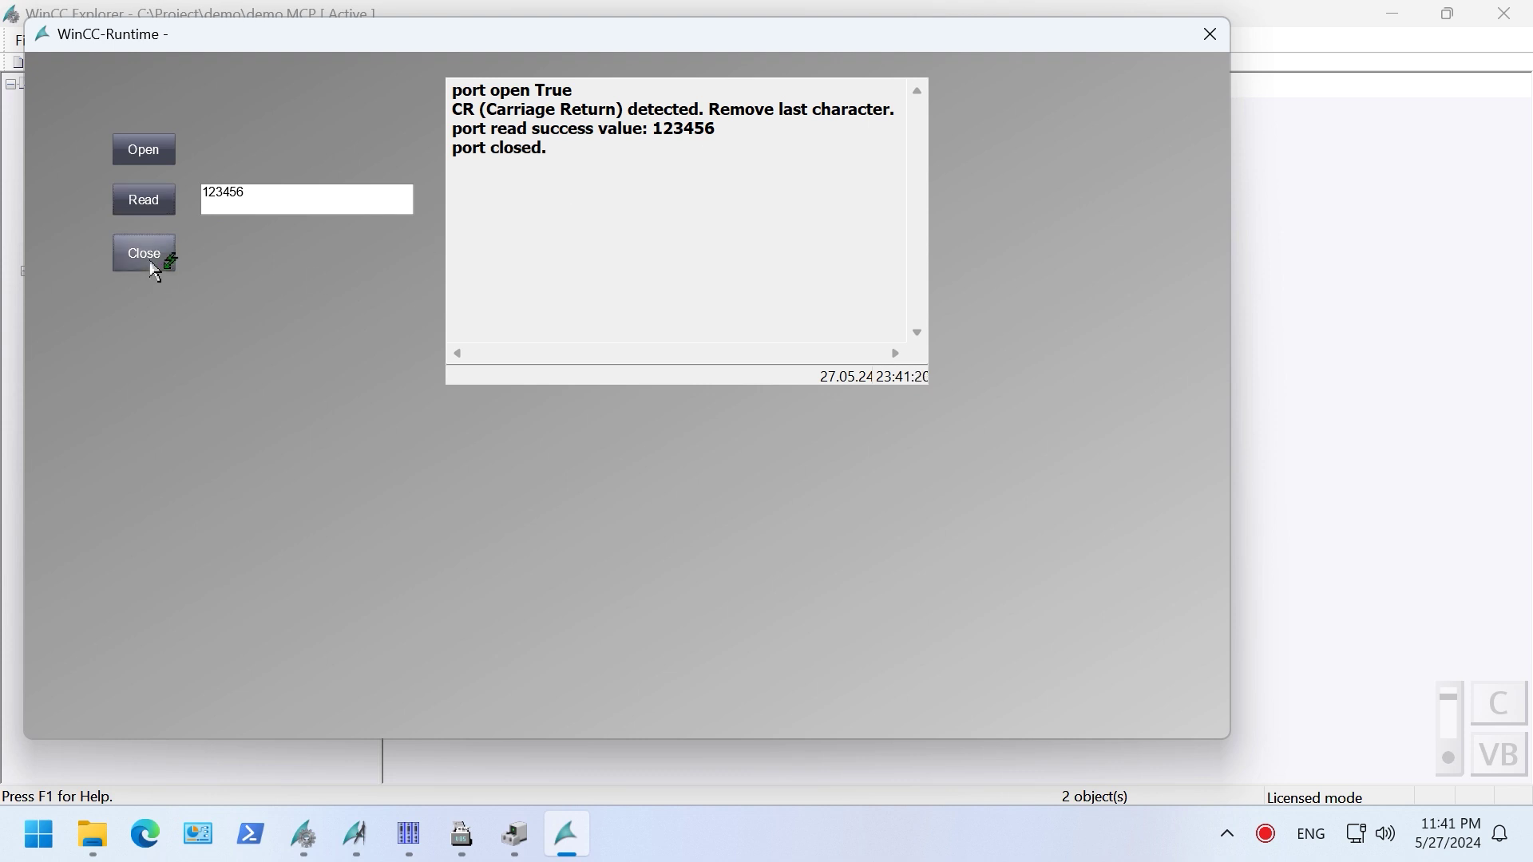
pyautogui.click(555, 15)
pyautogui.click(62, 62)
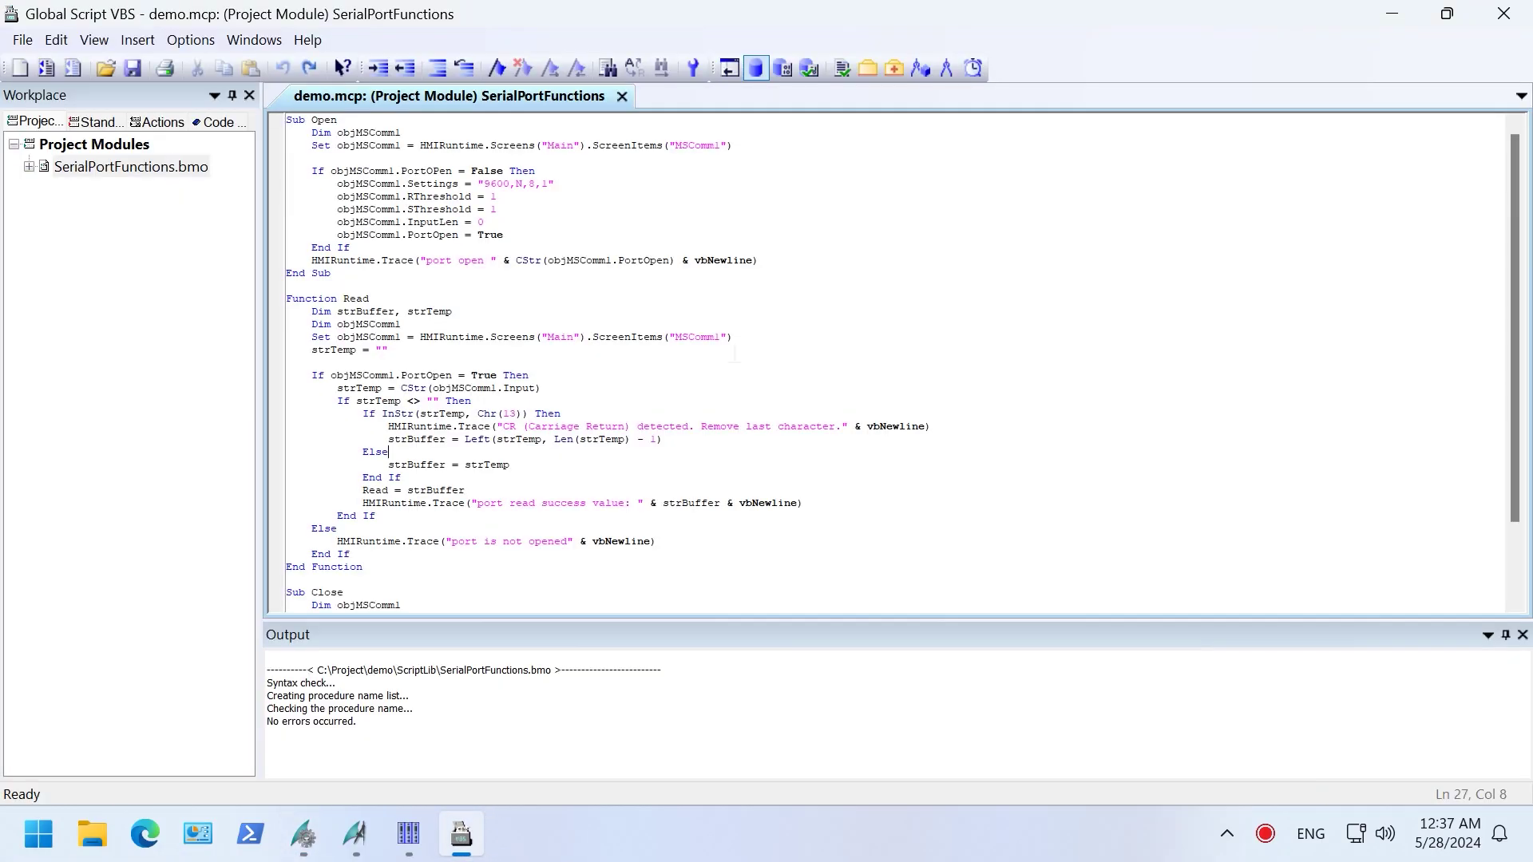
# In Global Script VBS, add parameter Byval name to Open, use ScreenItems(name), and prefix its trace message with name &.
pyautogui.write('(Byval name)')
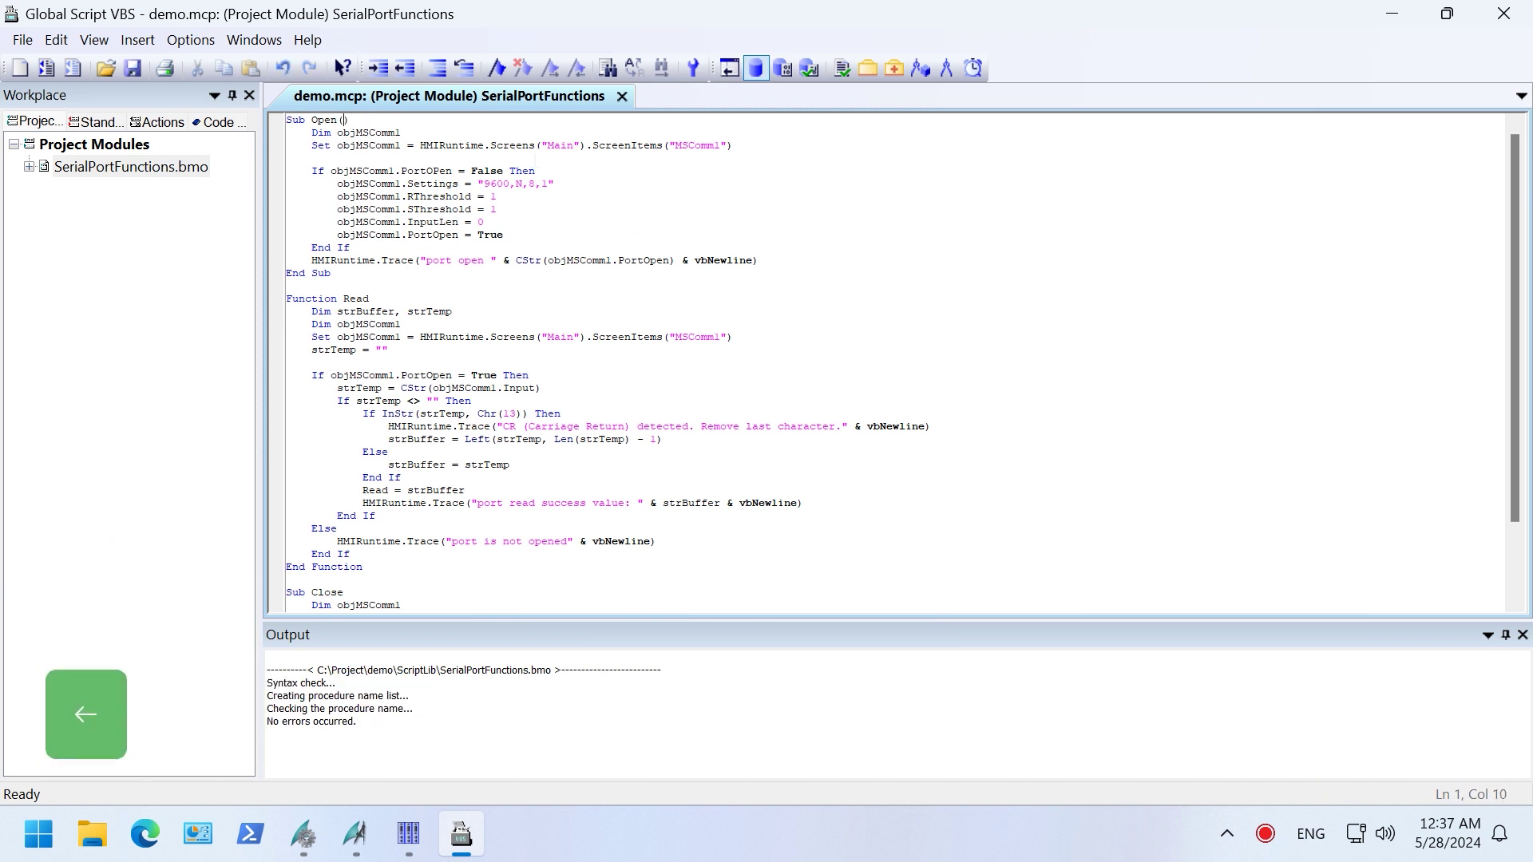
pyautogui.click(669, 145)
pyautogui.keyDown('shift'); pyautogui.click(727, 146); pyautogui.keyUp('shift')
pyautogui.write('name')
pyautogui.click(421, 261)
pyautogui.write('name &')
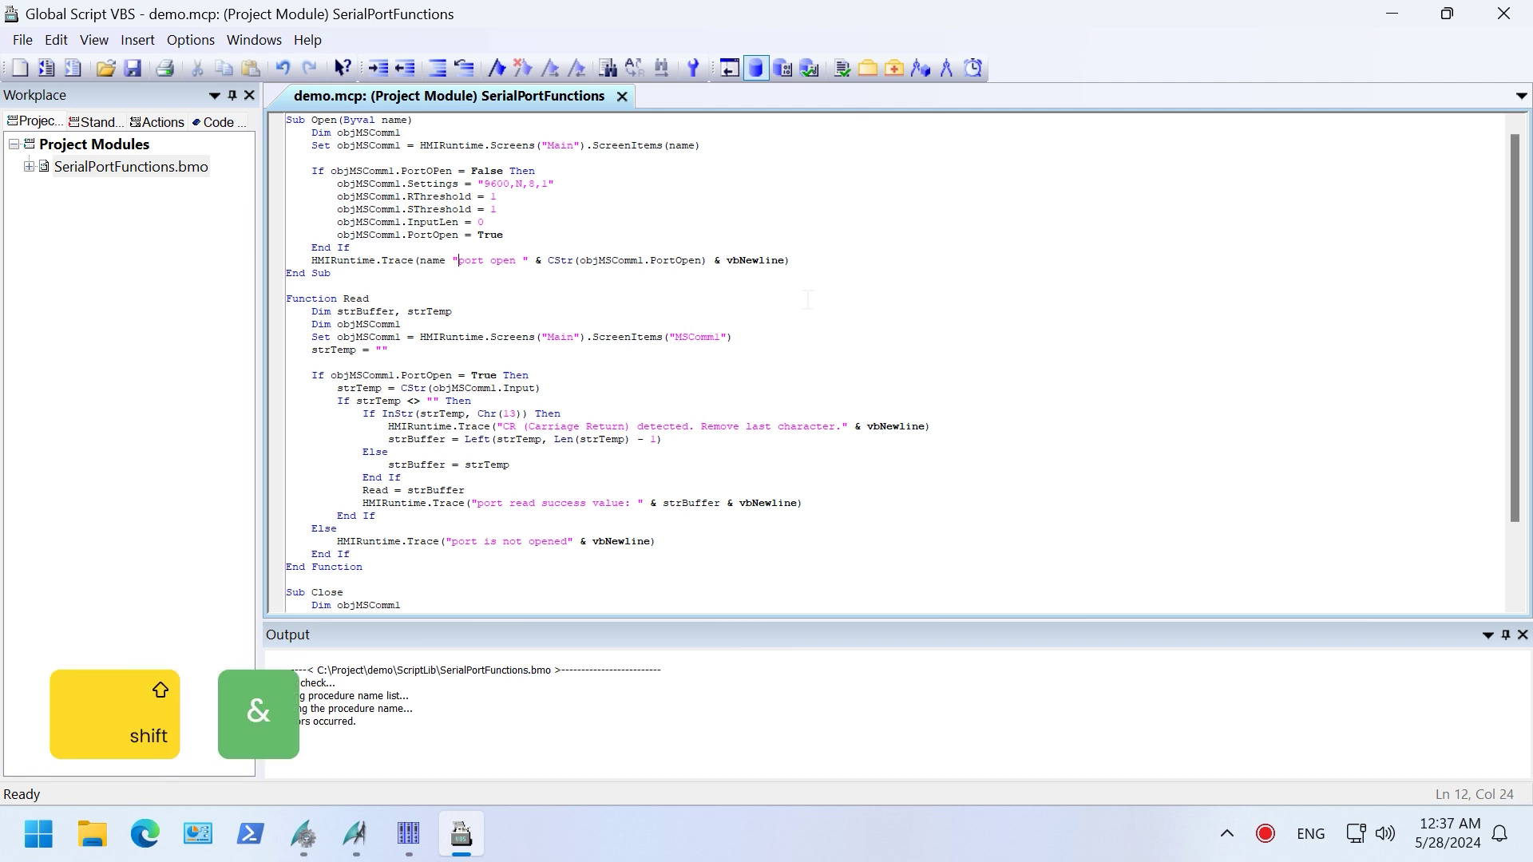
# Add parameter Byval name to Read, use ScreenItems(name), and prefix the "port read success value" and "port is not opened" traces with name &.
pyautogui.click(808, 299)
pyautogui.write('()')
pyautogui.press('Left')
pyautogui.write('Byval name')
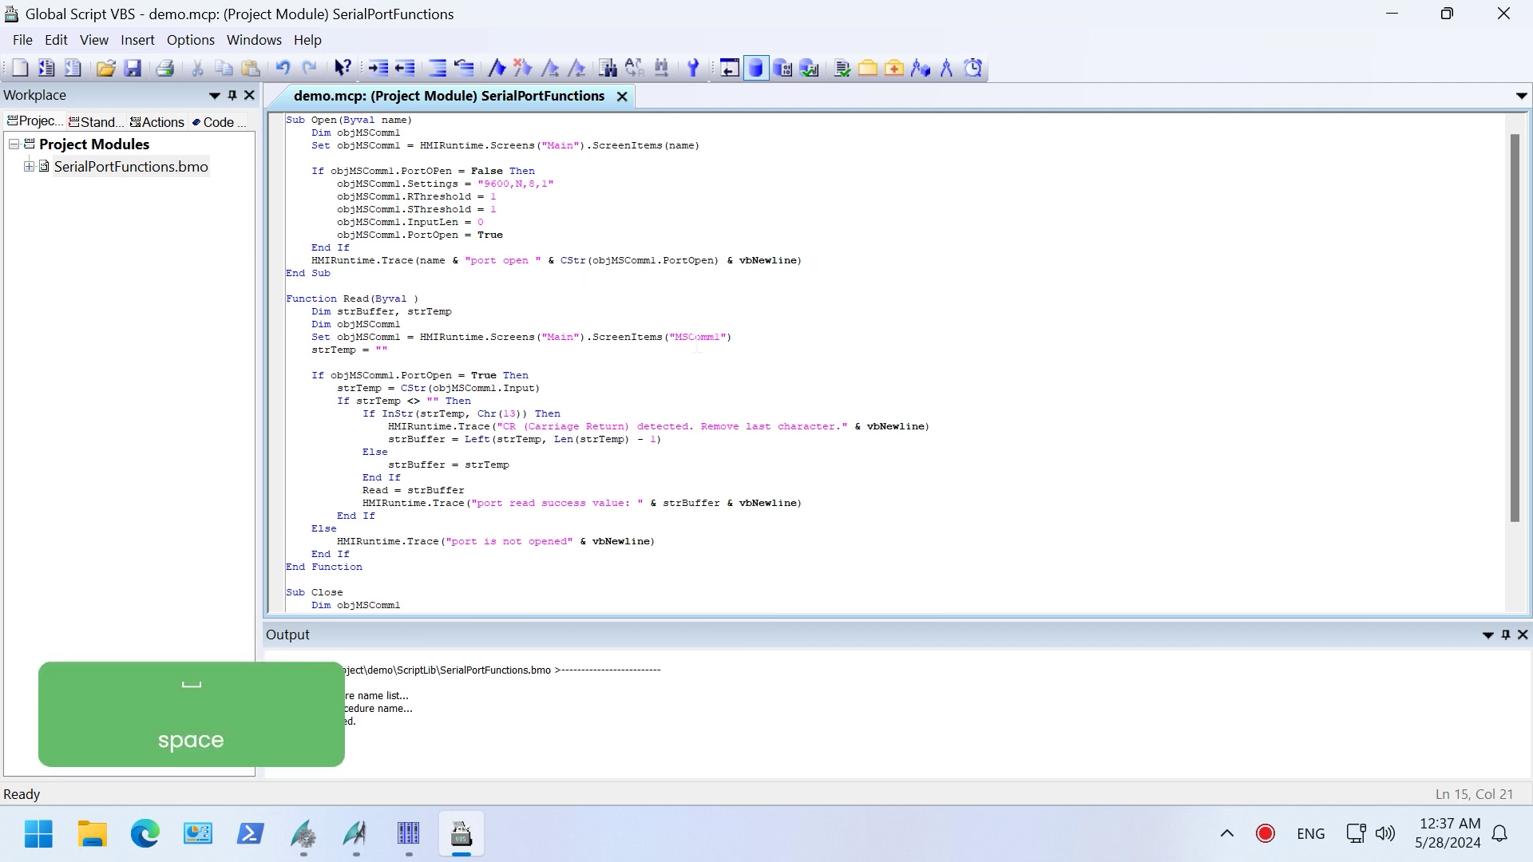
pyautogui.click(677, 359)
pyautogui.keyDown('shift'); pyautogui.click(729, 337); pyautogui.keyUp('shift')
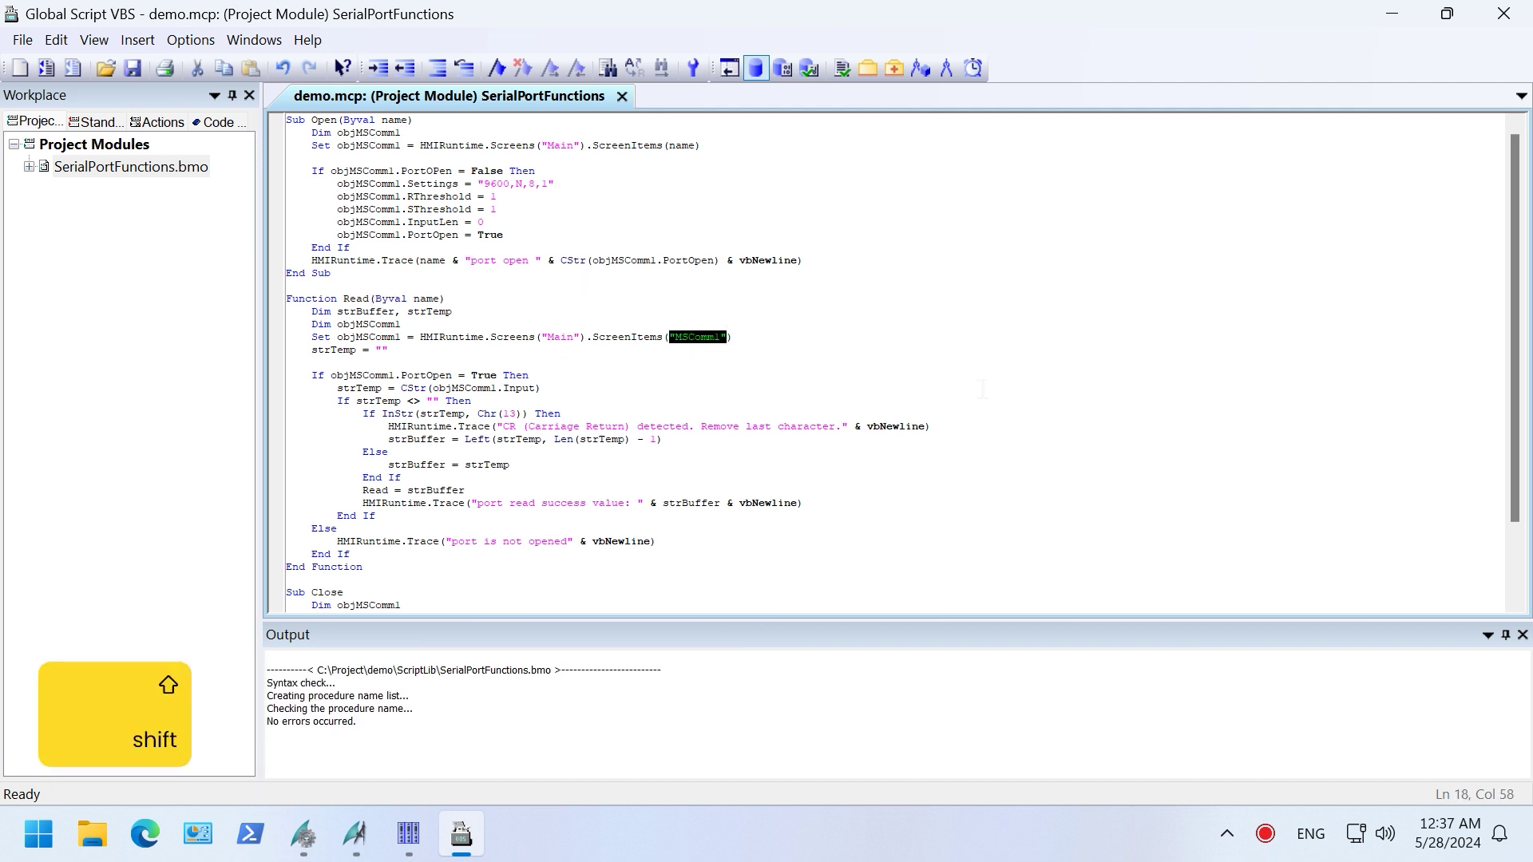
pyautogui.write('name')
pyautogui.press('Down')
pyautogui.scroll(-1, 485, 475)
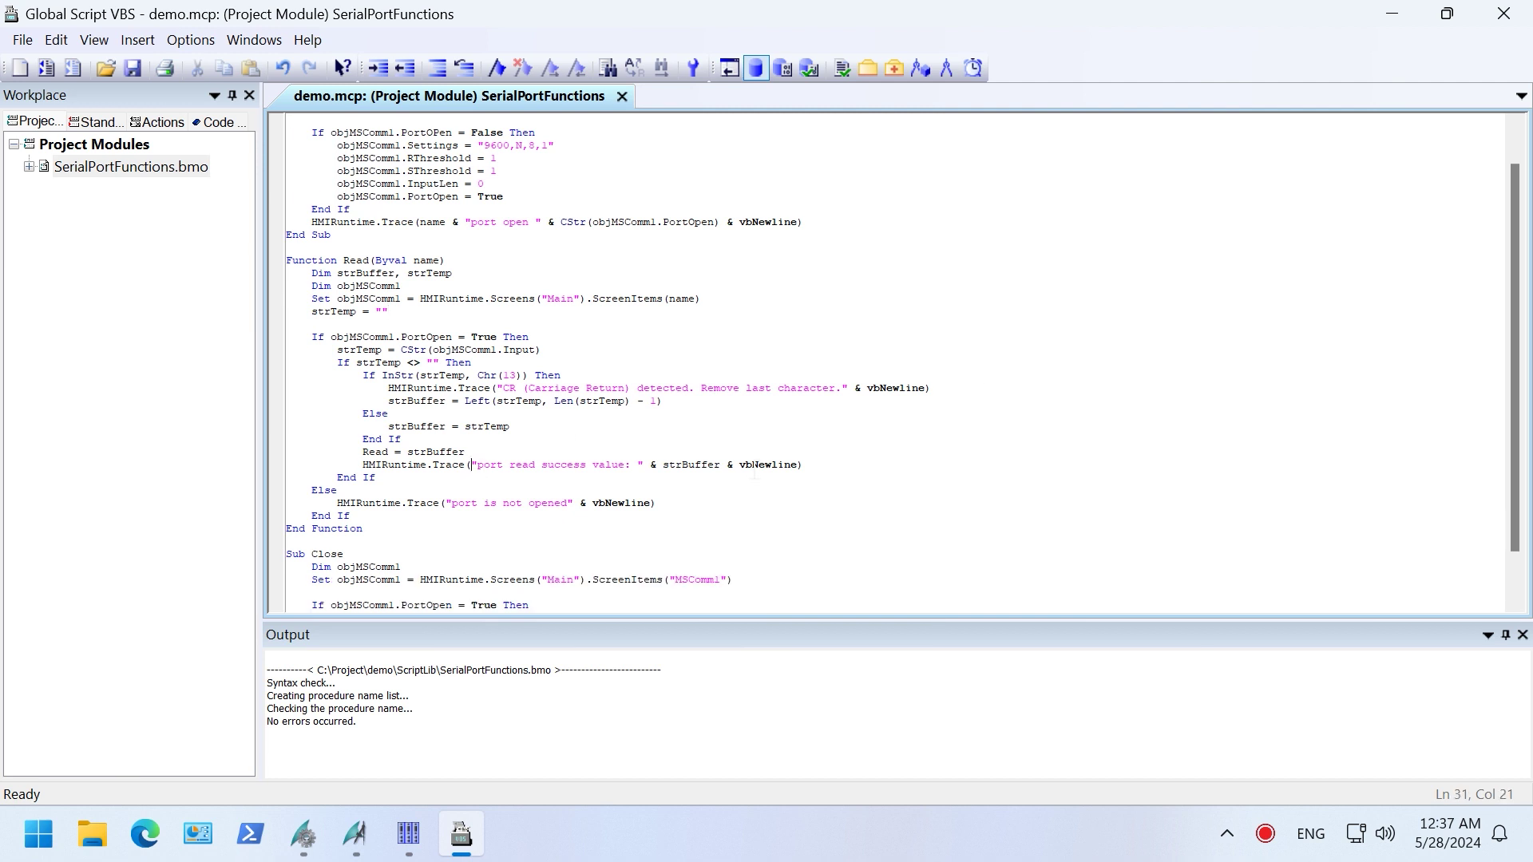
pyautogui.write('name & ')
pyautogui.write('name &')
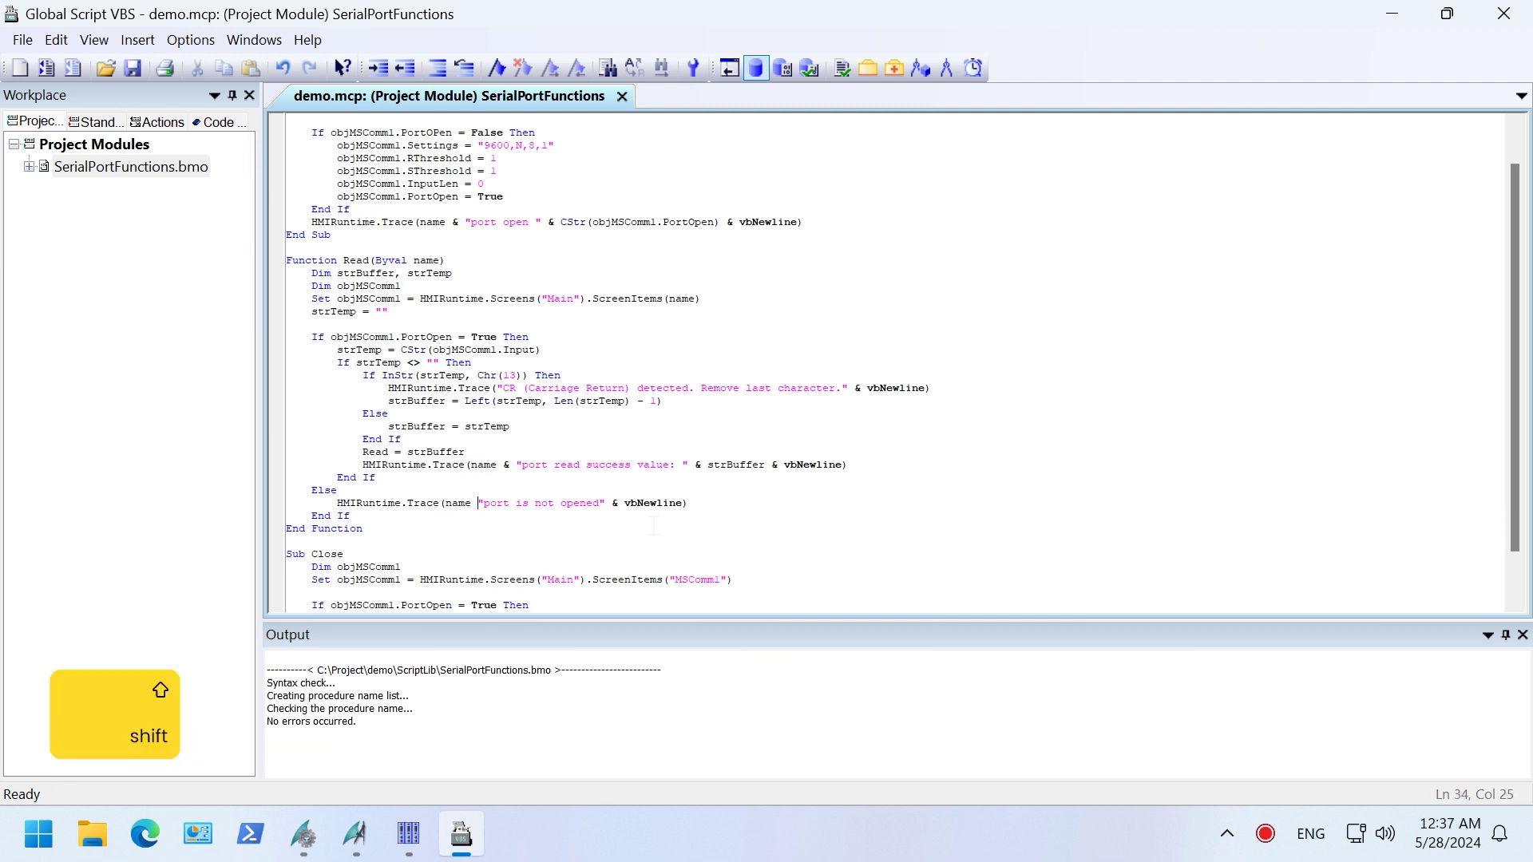
pyautogui.press('Up')
# Add Sub Send(Byval name, Byval value) with End Sub between Read and Close, containing Dim objMSComm1.
pyautogui.scroll(-2, 625, 396)
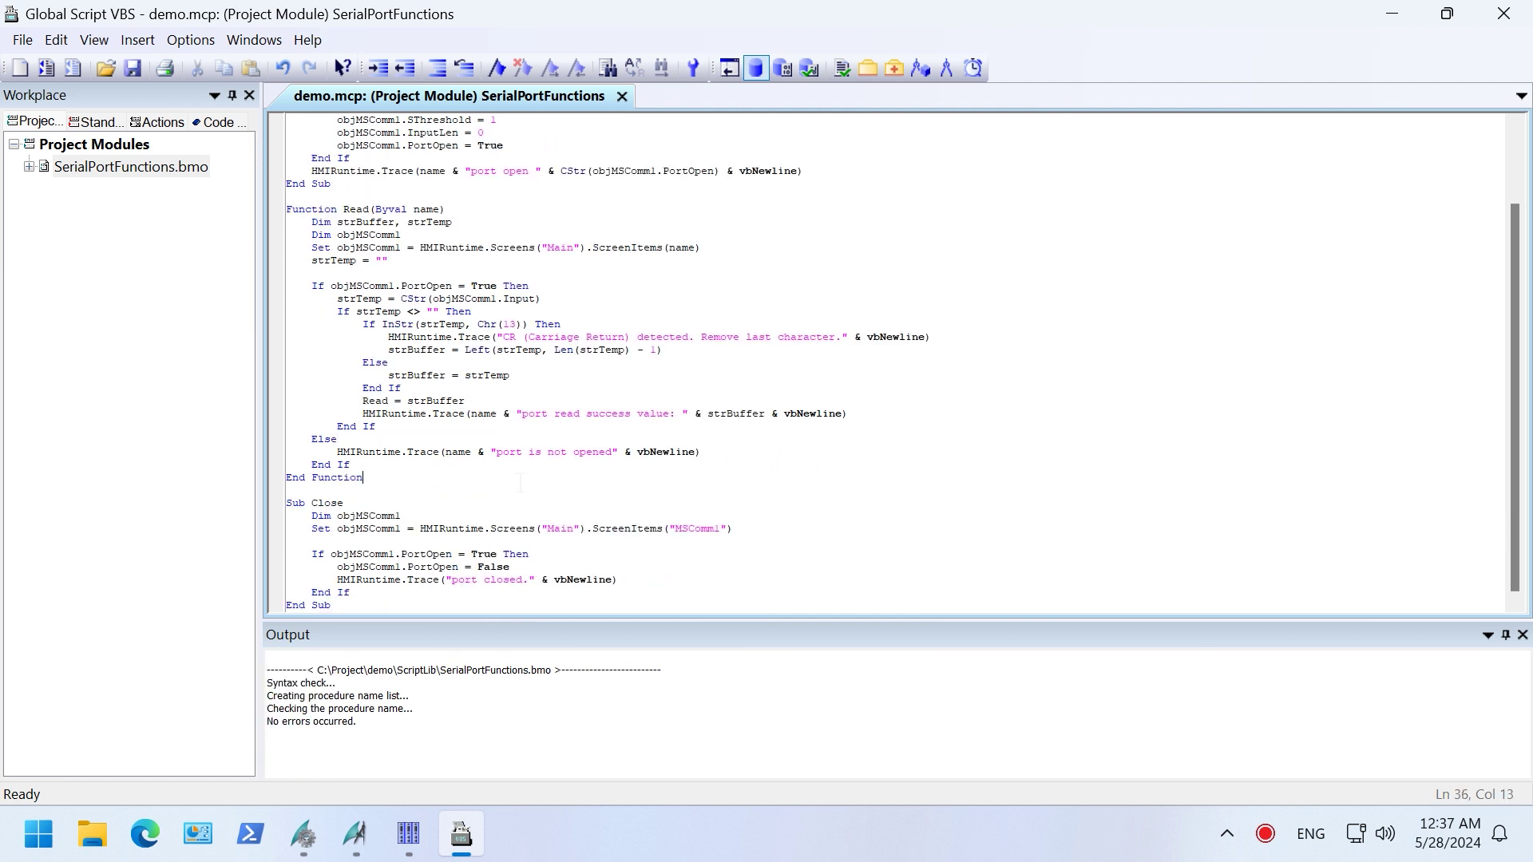
pyautogui.press('Return')
pyautogui.press('Return')
pyautogui.write('Sub Send(Byval name, Byval value)')
pyautogui.press('Return')
pyautogui.write('End sub')
pyautogui.press('Up')
pyautogui.press('End')
pyautogui.press('Return')
pyautogui.press('Tab')
pyautogui.write('Dim objMSComm')
# Copy the line Set objMSComm1 = HMIRuntime.Screens("Main").ScreenItems("MSComm1") into Send below the Dim line.
pyautogui.hotkey('shift', 'Home')
pyautogui.hotkey('ctrl', 'c')
pyautogui.scroll(-2, 802, 452)
pyautogui.click(803, 452)
pyautogui.press('Return')
pyautogui.hotkey('ctrl', 'v')
pyautogui.press('Return')
# Add an If objMSComm1.PortOpen = True Then, Else, End If block to Send.
pyautogui.write('If objMSComm1.PortOpen -')
pyautogui.write(' True Then')
pyautogui.press('Return')
pyautogui.write('Else')
pyautogui.press('Return')
pyautogui.write('End if')
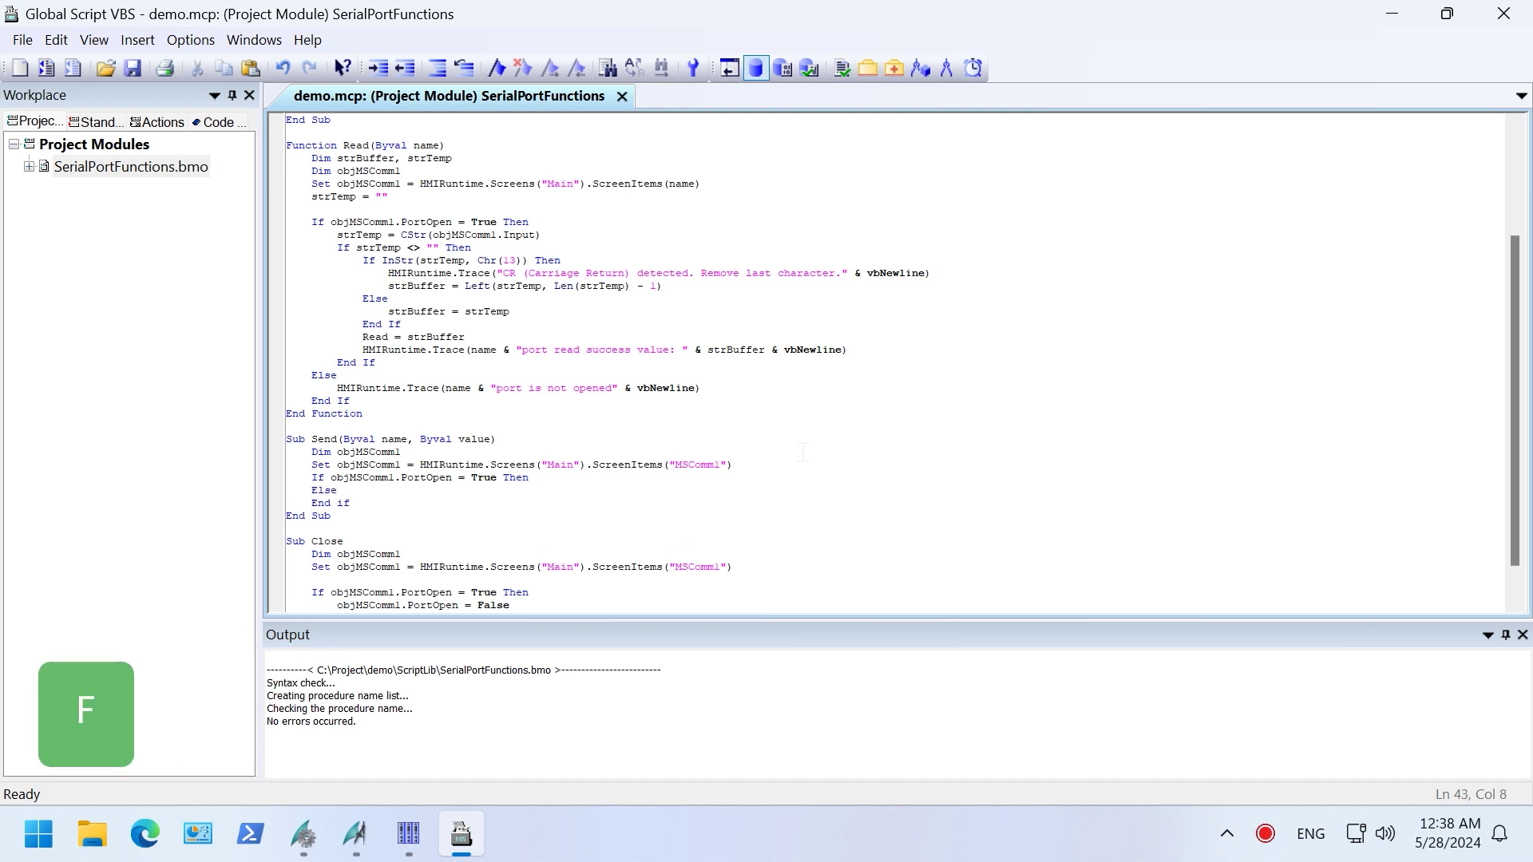
# In Send's Then branch, add objMSComm1.Output = value and HMIRuntime.Trace(name & " send data :" & value & vbNewline).
pyautogui.click(643, 479)
pyautogui.press('Return')
pyautogui.press('Tab')
pyautogui.write('objMSComm1.Output = value')
pyautogui.press('Return')
pyautogui.write('HMIRuntime')
pyautogui.write('.Trace(name & " send data :" ')
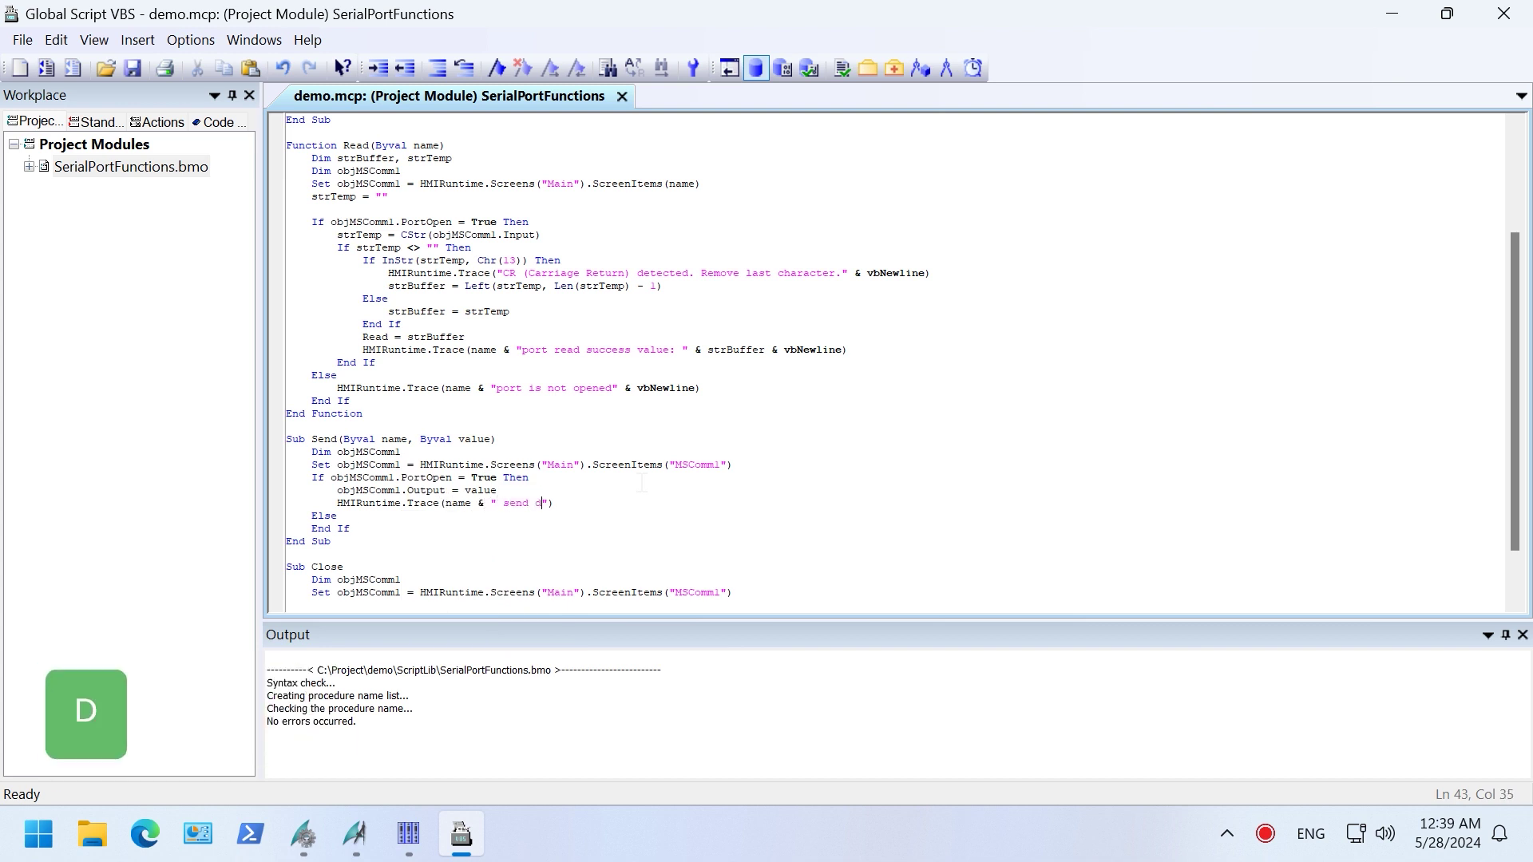
pyautogui.write('& value & vbNewline')
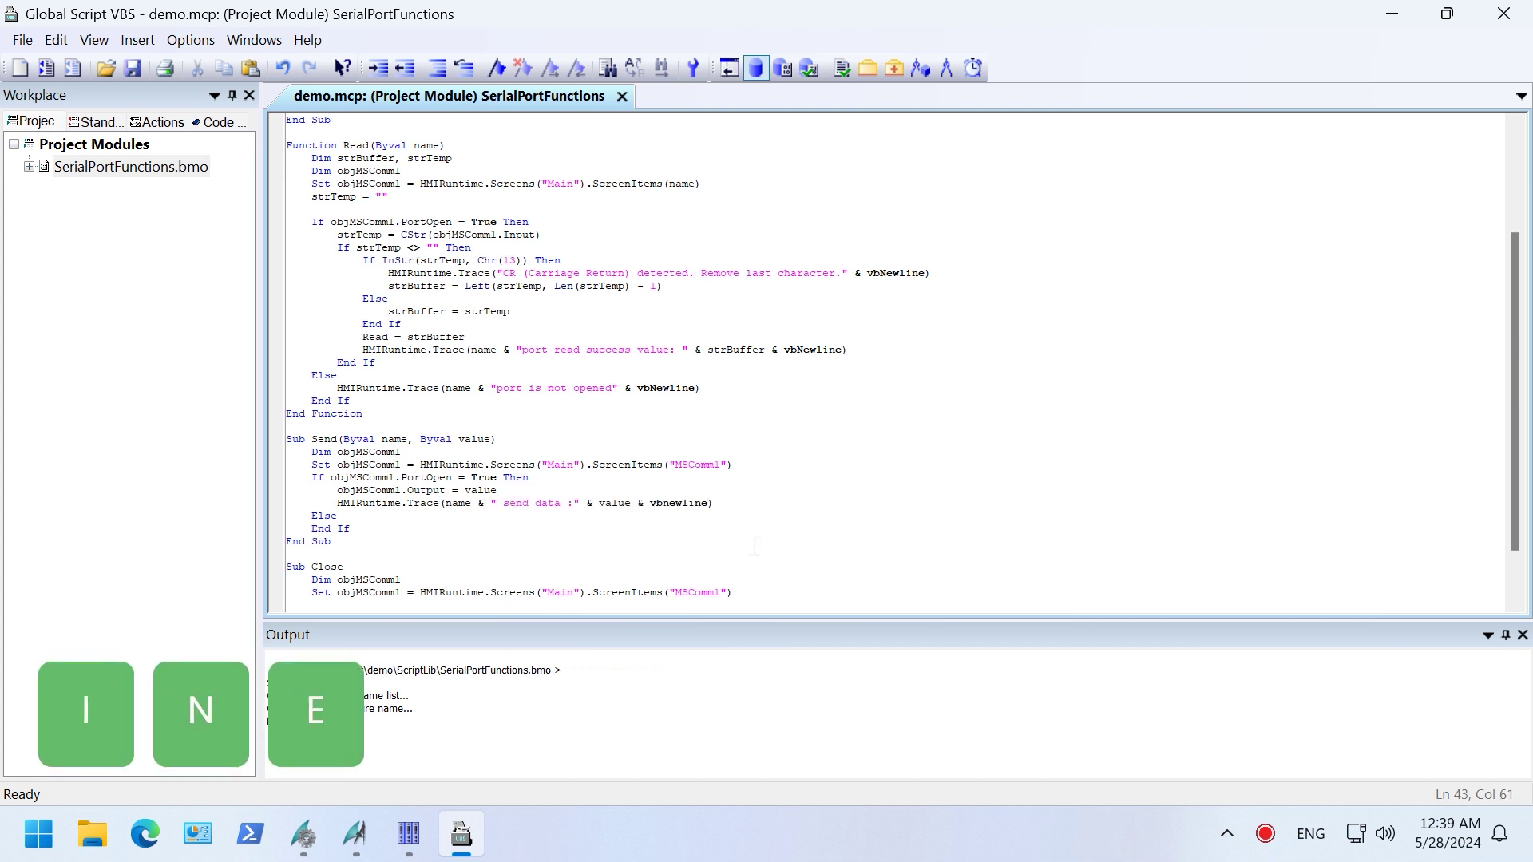
# In Send's Else branch, add HMIRuntime.Trace(name & " is not opened." & vbNewline).
pyautogui.press('Down')
pyautogui.press('End')
pyautogui.press('Return')
pyautogui.press('Tab')
pyautogui.write('HMIRuntime.Trace(name & "")')
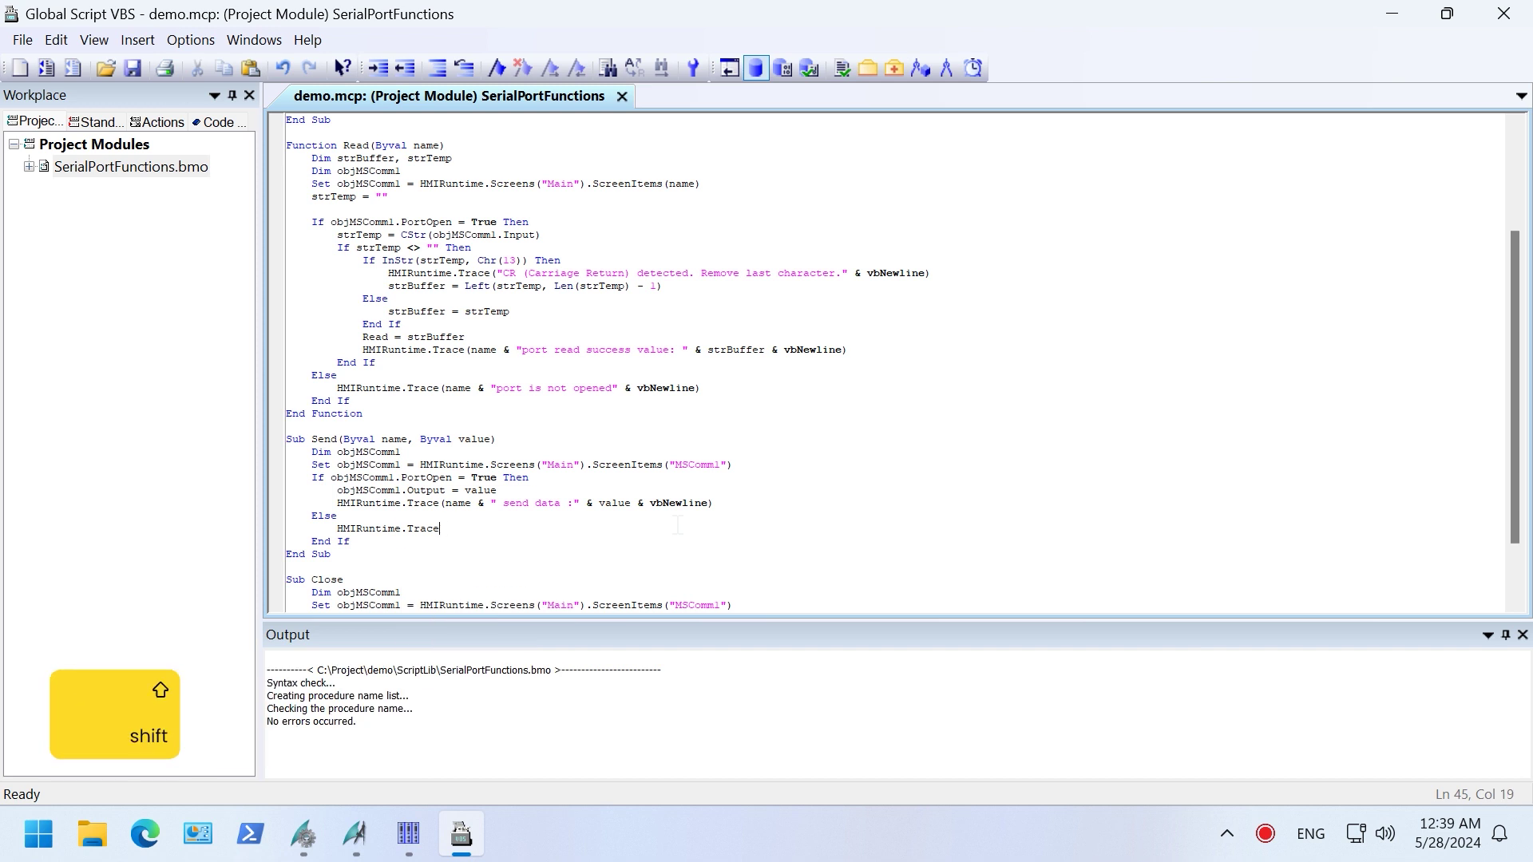
pyautogui.press('Left')
pyautogui.press('Left')
pyautogui.write('is not opened.')
pyautogui.press('Right')
pyautogui.write('& vbNewline')
# Add parameter Byval name to Close, use ScreenItems(name), and change its trace to name & " port closed." & vbNewline.
pyautogui.press('Down')
pyautogui.press('Down')
pyautogui.press('Down')
pyautogui.press('Down')
pyautogui.press('End')
pyautogui.write('()')
pyautogui.press('Left')
pyautogui.write('byv')
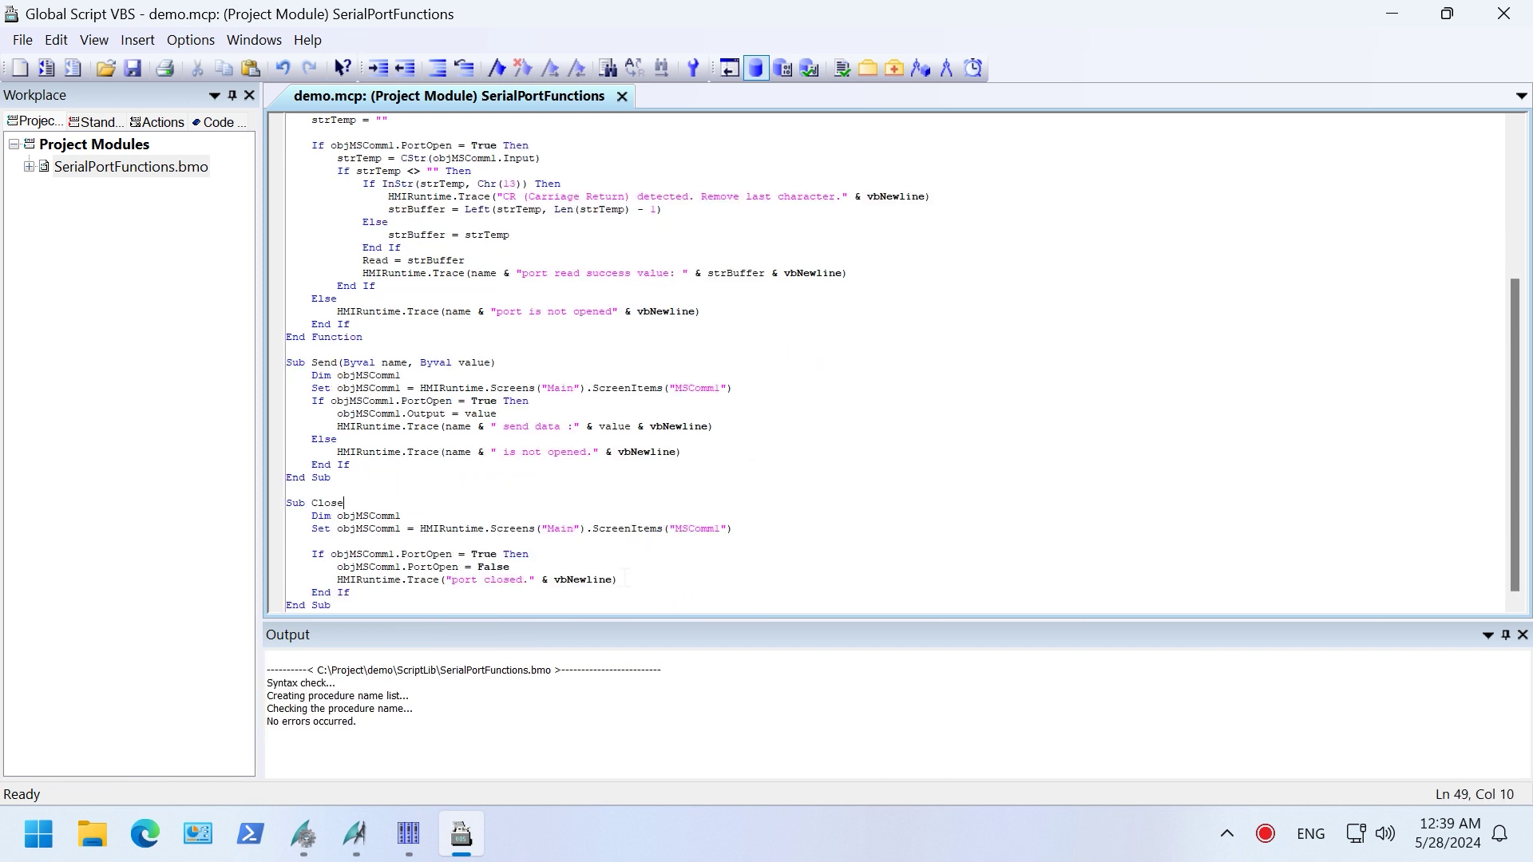
pyautogui.moveTo(674, 535); pyautogui.dragTo(728, 531)
pyautogui.write('name')
pyautogui.click(445, 579)
pyautogui.write('name &')
pyautogui.press('Right')
pyautogui.press('Right')
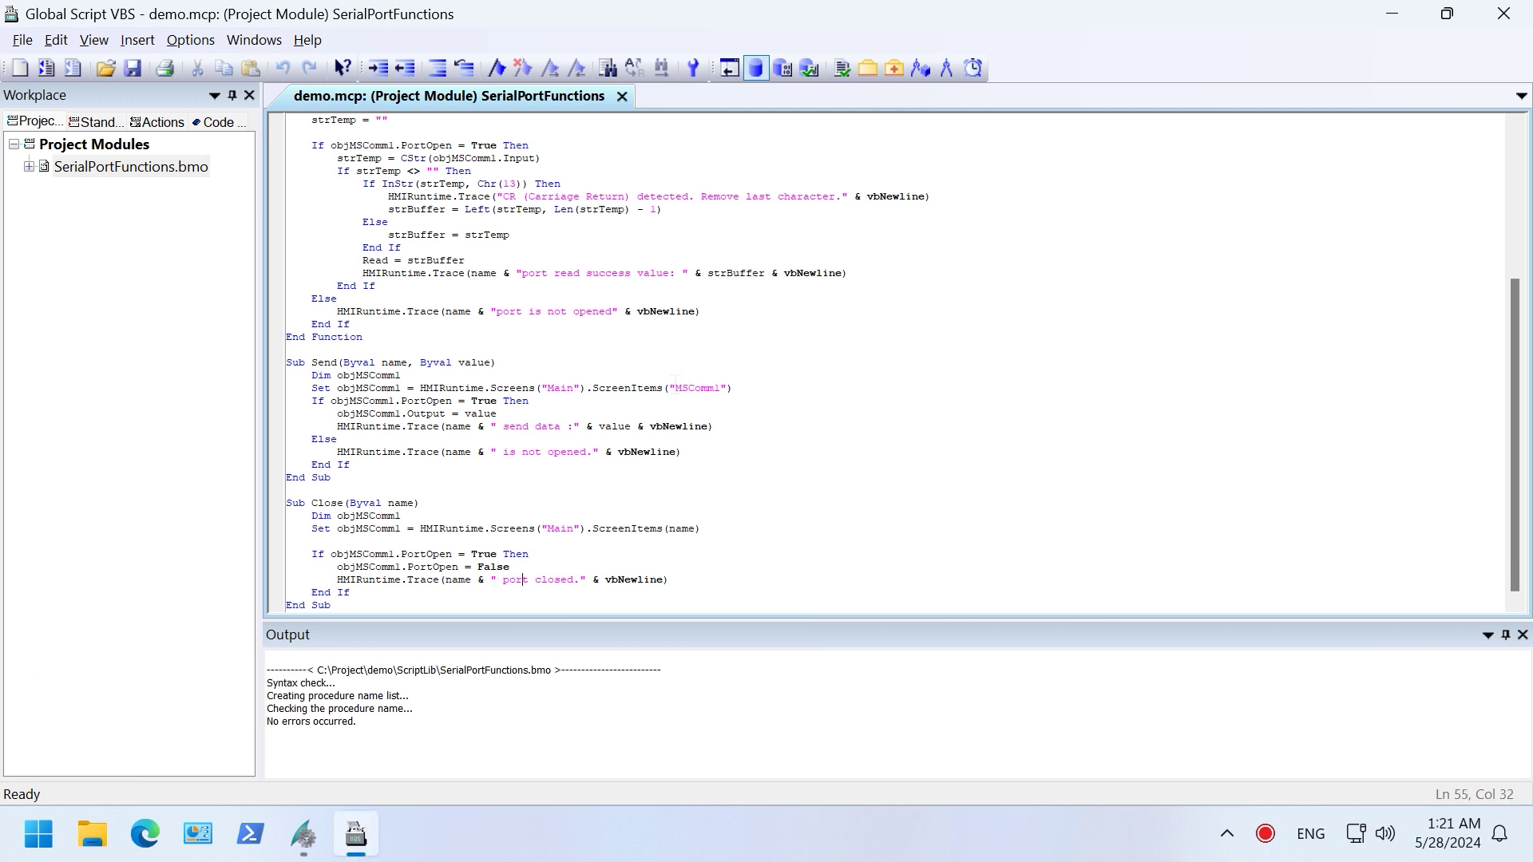
# Replace "MSComm1" with name in Send's ScreenItems call and save the SerialPortFunctions module.
pyautogui.hotkey('shift', 'Right')
pyautogui.hotkey('shift', 'Right')
pyautogui.hotkey('shift', 'Right')
pyautogui.hotkey('shift', 'Right')
pyautogui.hotkey('shift', 'Right')
pyautogui.hotkey('shift', 'Right')
pyautogui.hotkey('shift', 'Right')
pyautogui.hotkey('shift', 'Right')
pyautogui.hotkey('shift', 'Right')
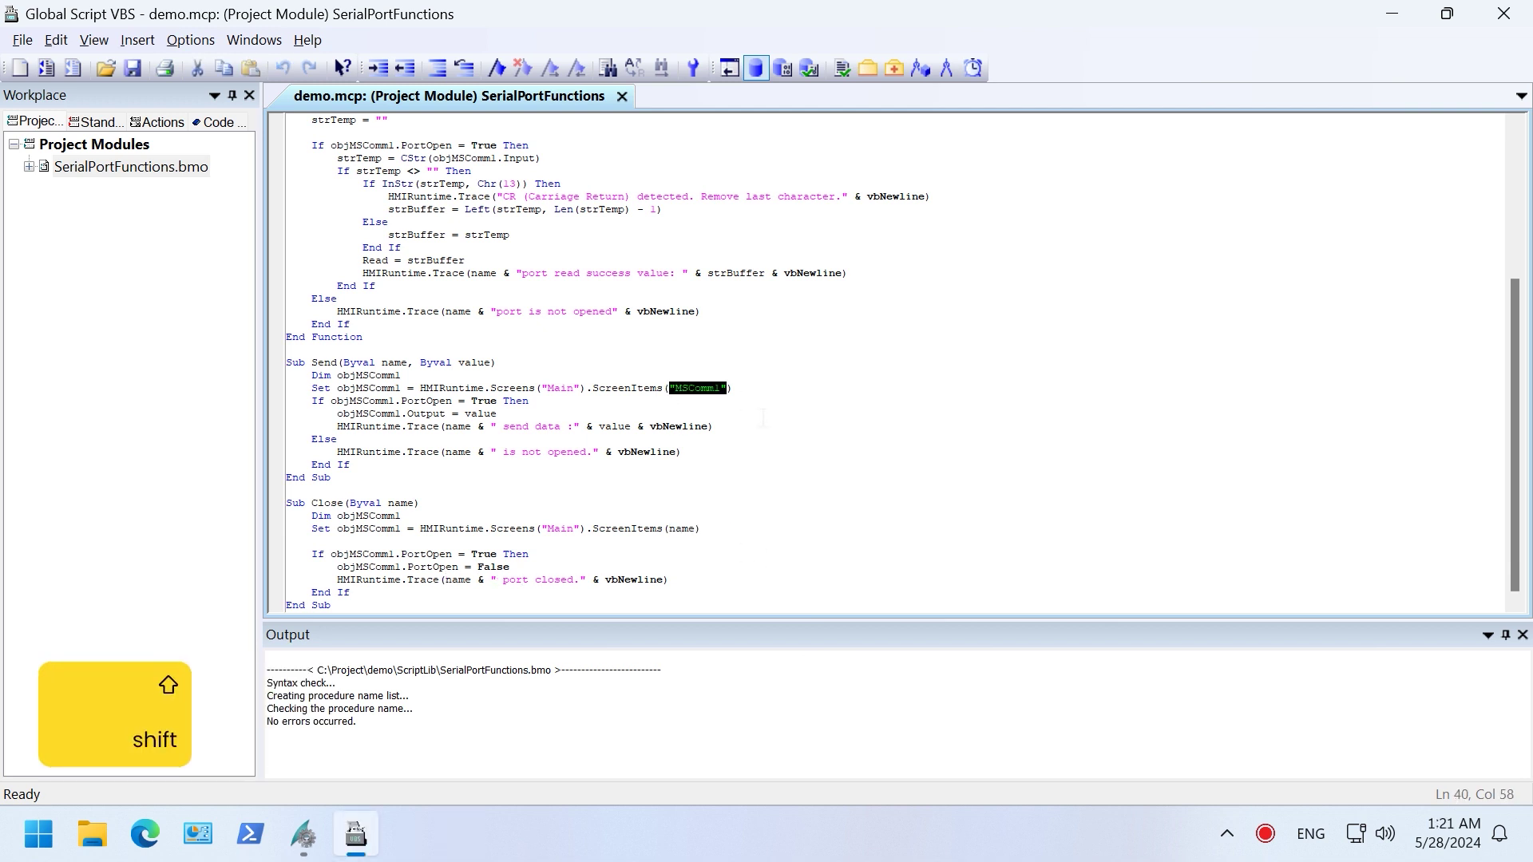
pyautogui.write('name')
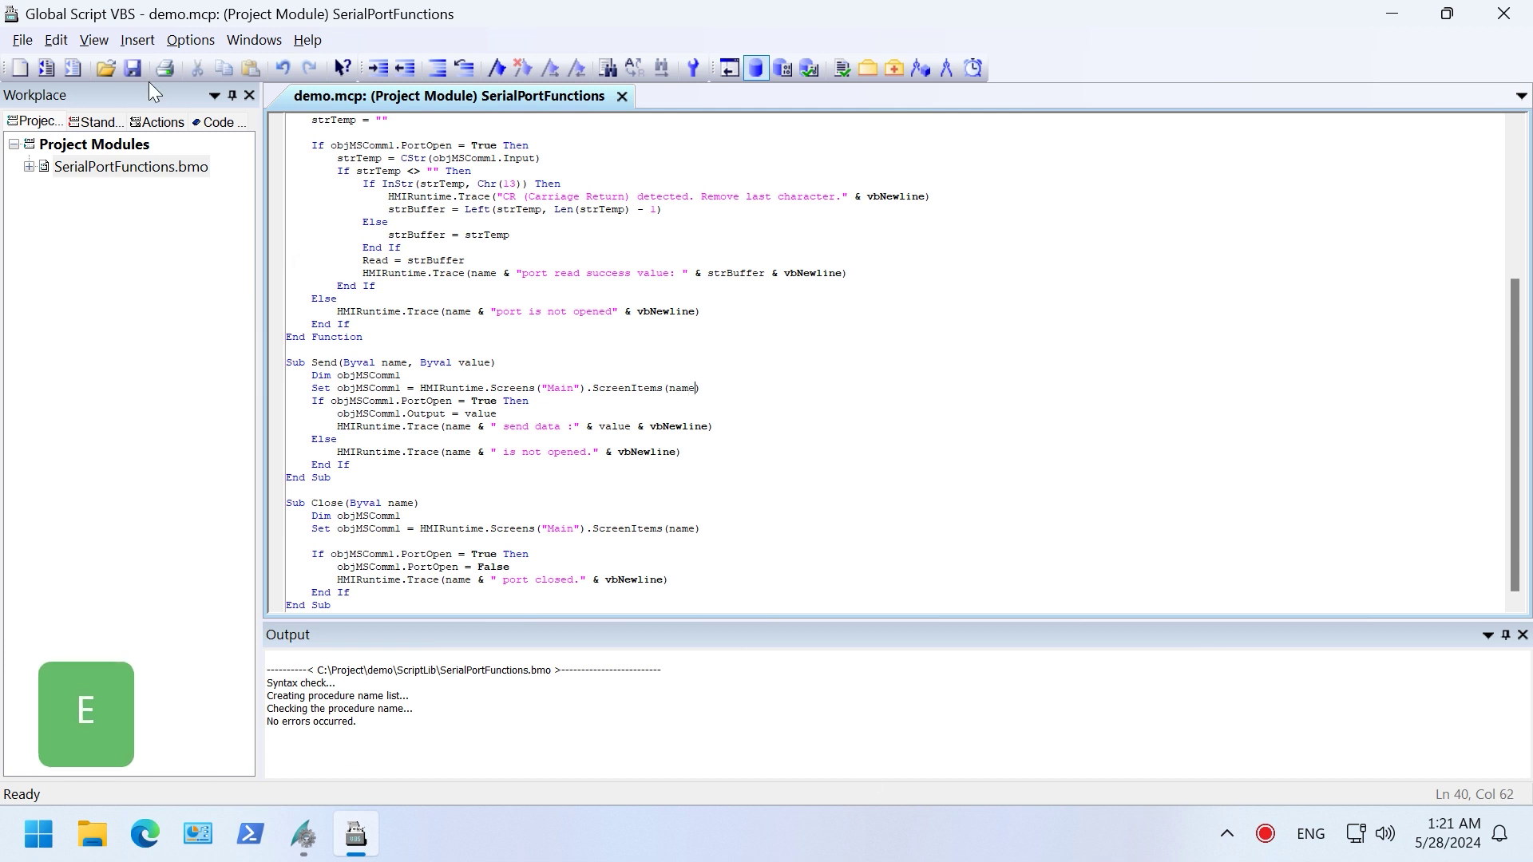
pyautogui.click(135, 65)
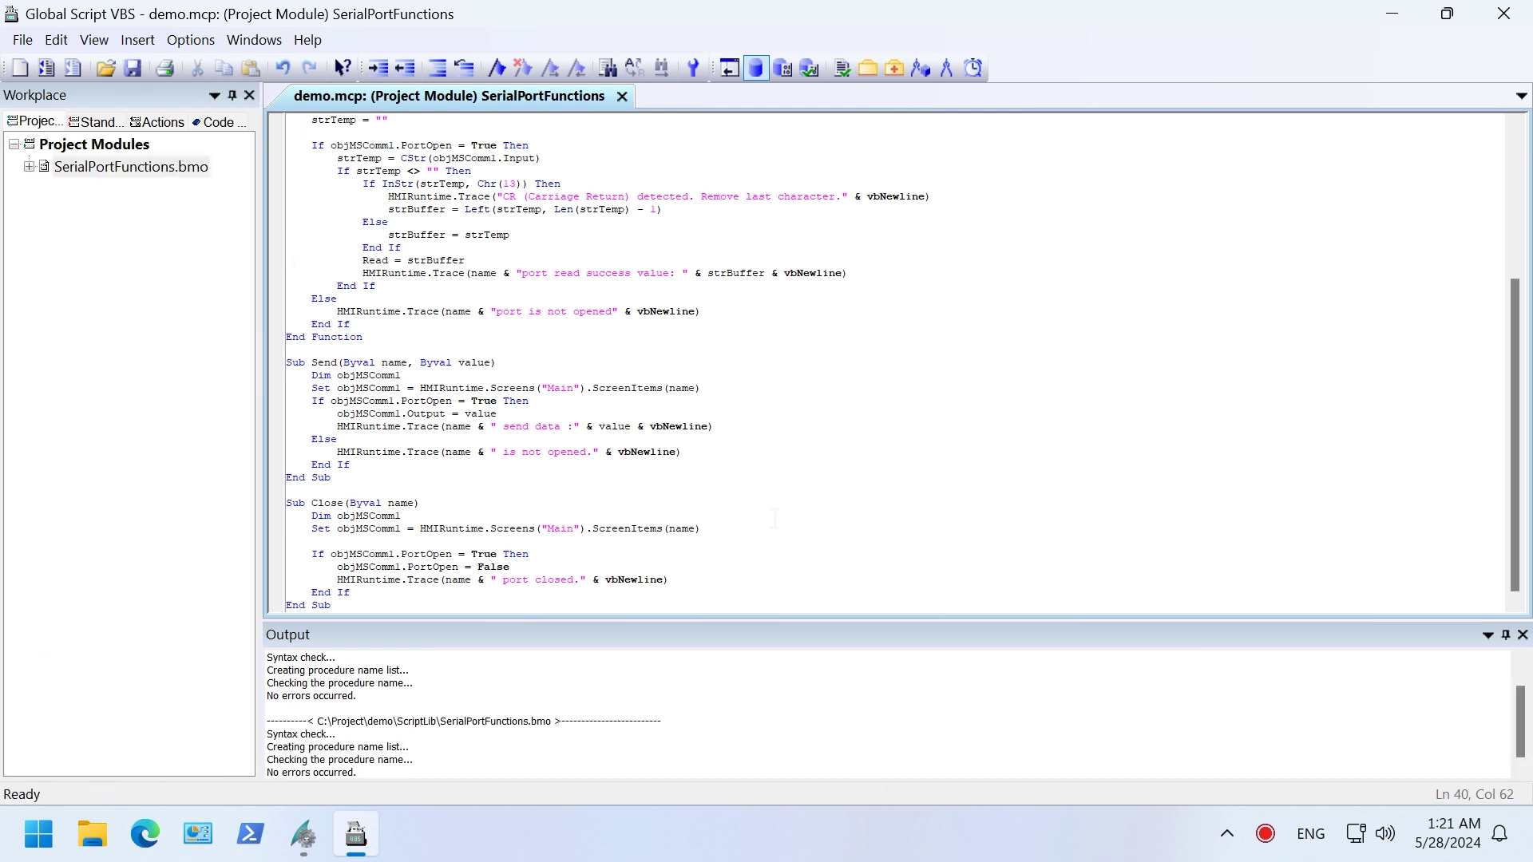
pyautogui.scroll(6, 774, 519)
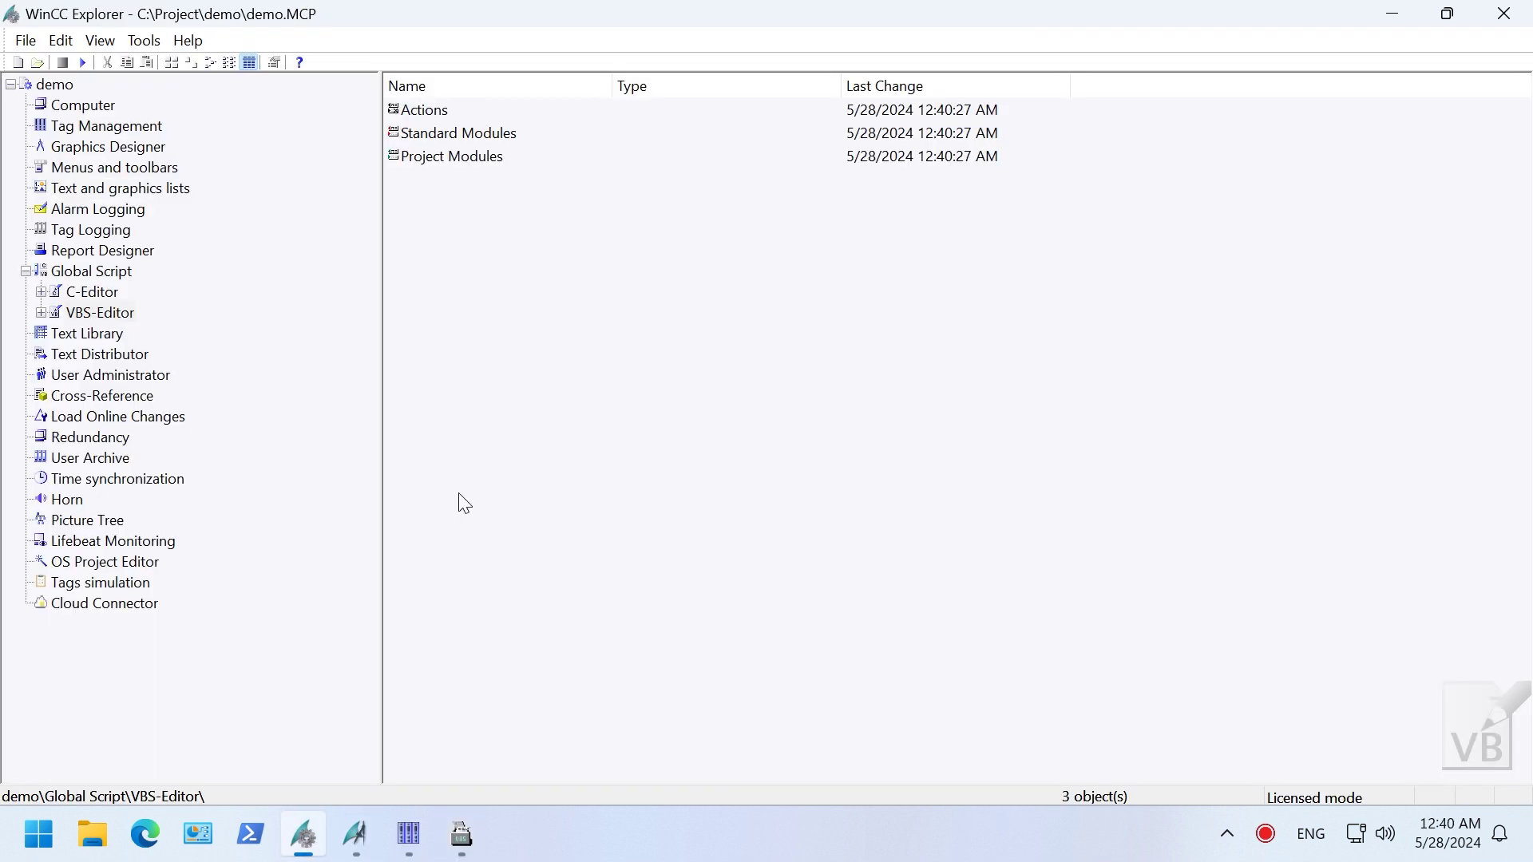
# Open the Main.PDL picture and shift the MSComm control, the buttons and the input field toward the picture's left edge.
pyautogui.click(136, 152)
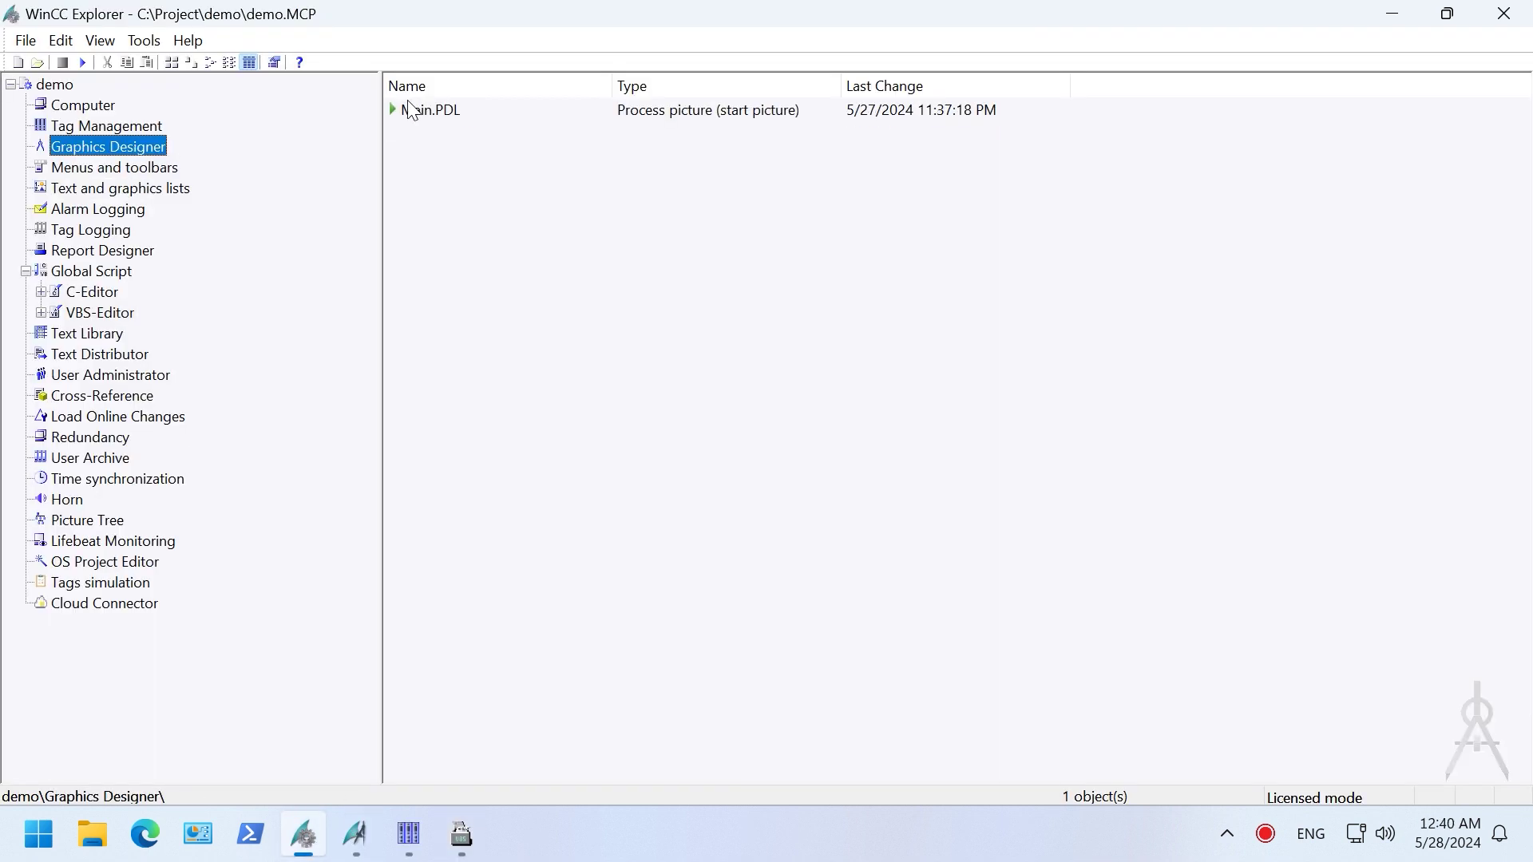
pyautogui.click(430, 112)
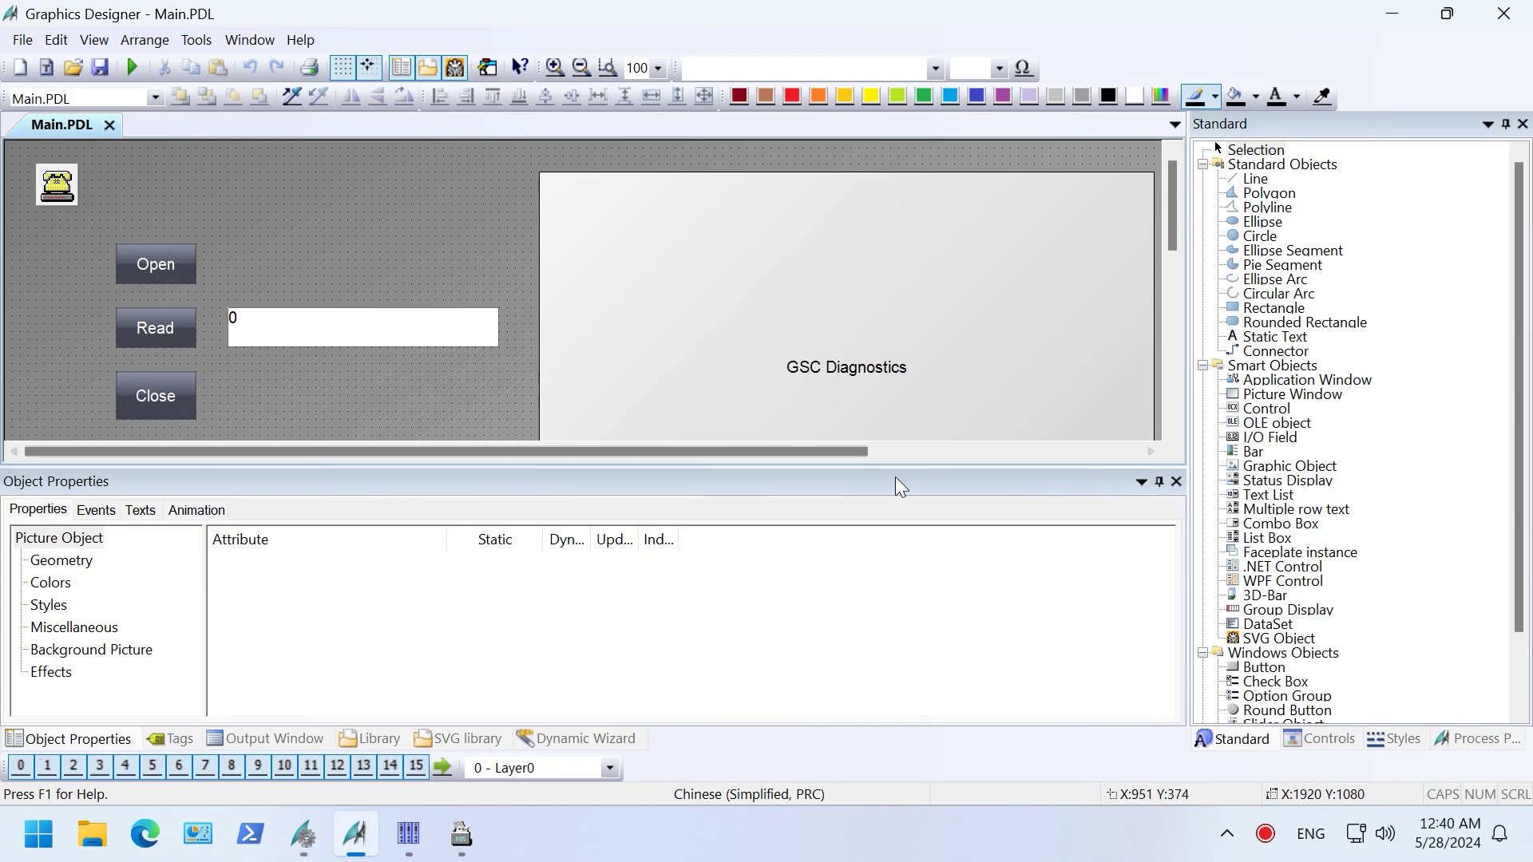
pyautogui.moveTo(202, 255); pyautogui.dragTo(106, 240)
pyautogui.moveTo(252, 338); pyautogui.dragTo(148, 321)
# Move the GSC Diagnostics window below the Close button to X 40, Y 360 and enlarge it toward the lower right.
pyautogui.click(1010, 359)
pyautogui.moveTo(537, 170); pyautogui.dragTo(725, 369)
pyautogui.moveTo(825, 424); pyautogui.dragTo(134, 480)
pyautogui.scroll(-2, 936, 435)
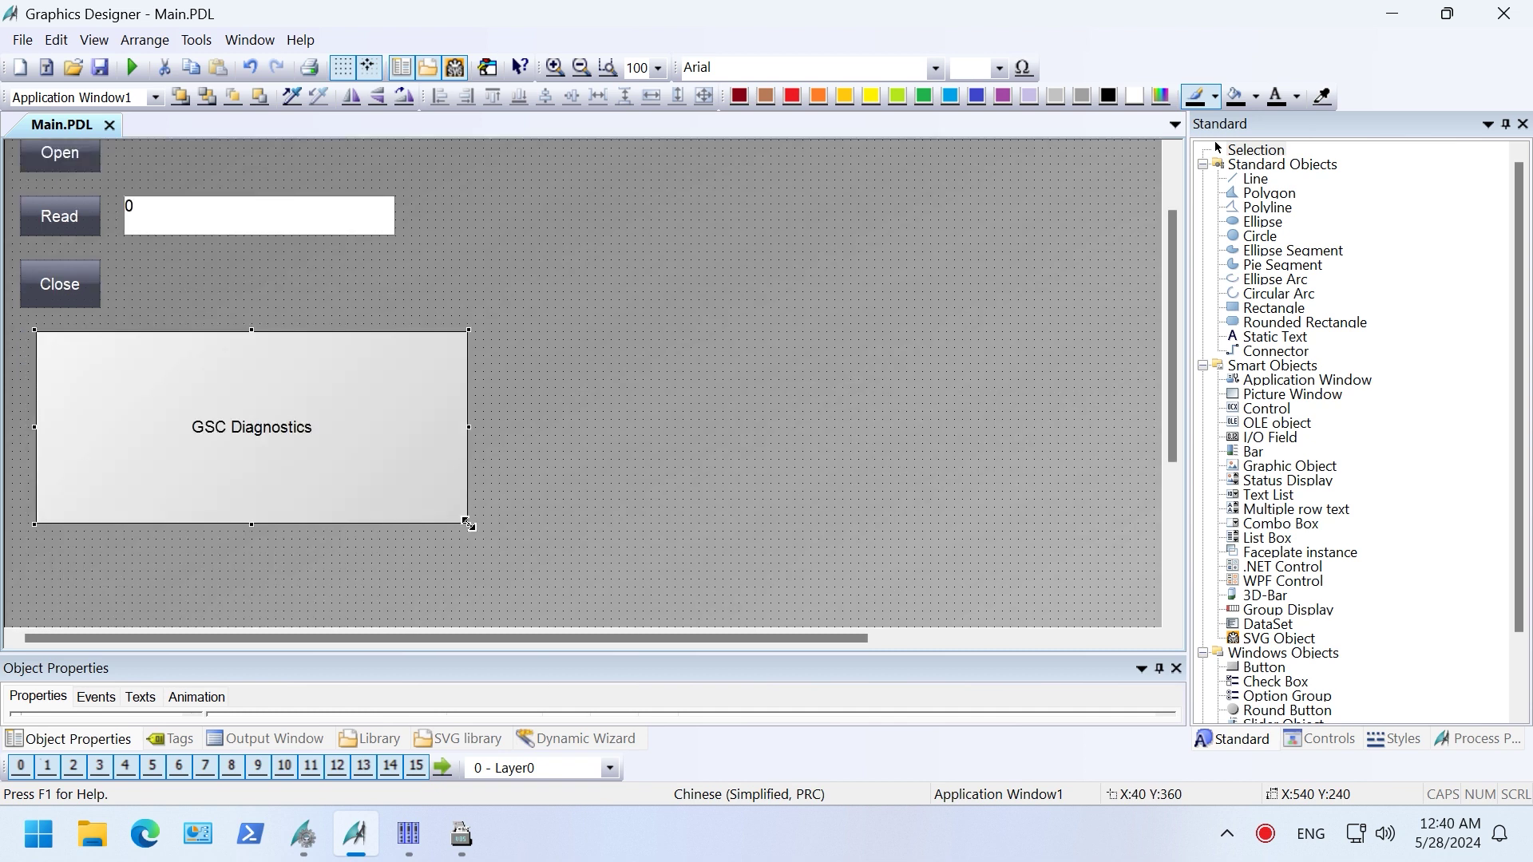
pyautogui.moveTo(467, 524); pyautogui.dragTo(1074, 639)
# Move the Open button, the Read button and its input field upward to make room above the Close button.
pyautogui.scroll(2, 226, 366)
pyautogui.click(78, 242)
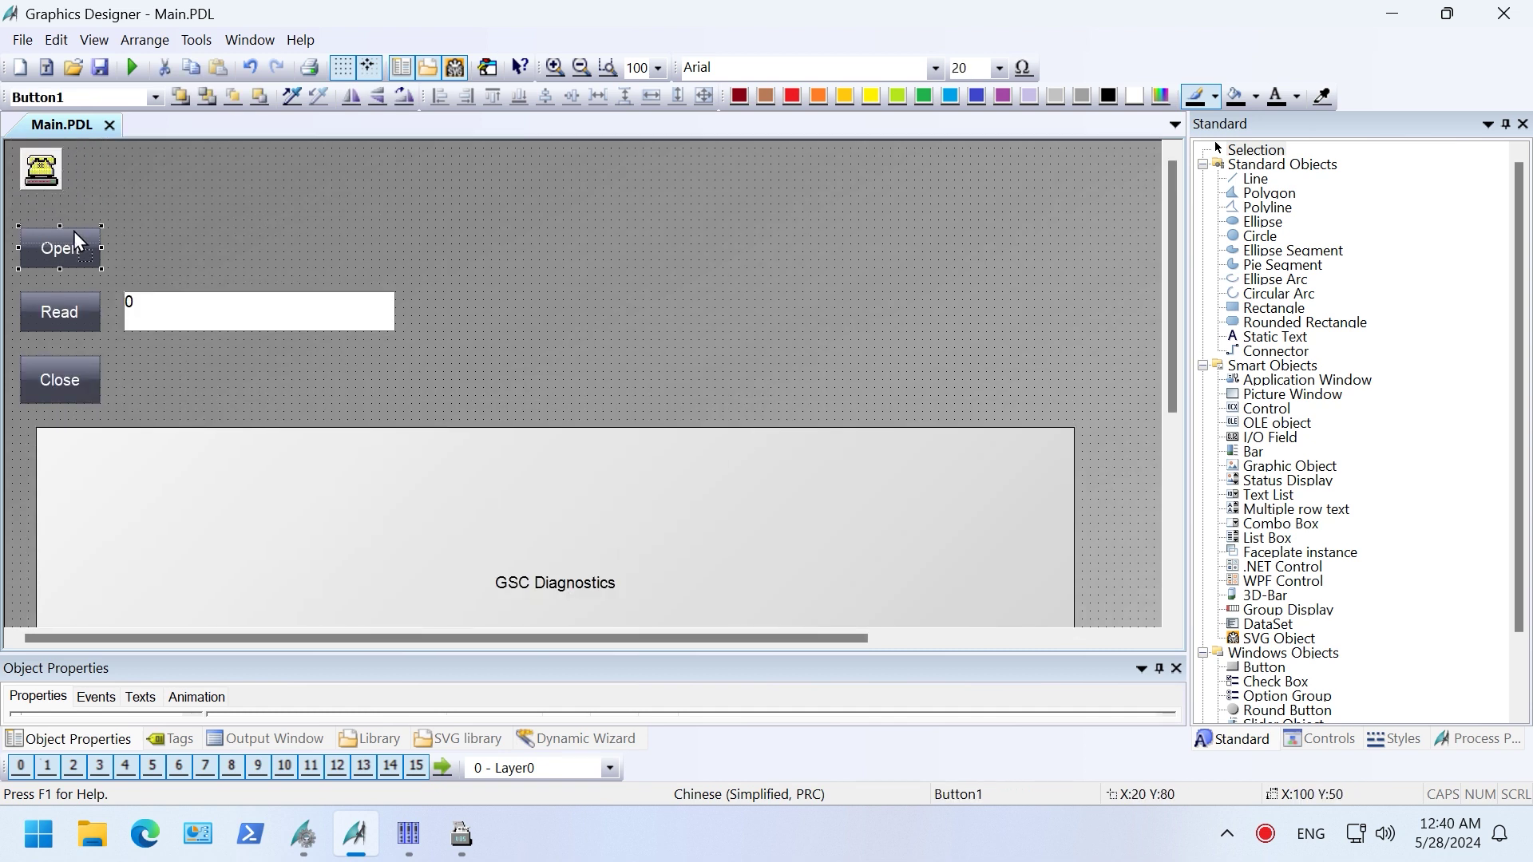
pyautogui.moveTo(78, 242); pyautogui.dragTo(77, 219)
pyautogui.moveTo(80, 313); pyautogui.dragTo(80, 274)
pyautogui.moveTo(205, 312); pyautogui.dragTo(205, 280)
# Duplicate the Read button above Close with the text Send, and duplicate the input field beside the new button.
pyautogui.click(81, 286)
pyautogui.moveTo(81, 286); pyautogui.dragTo(89, 333)
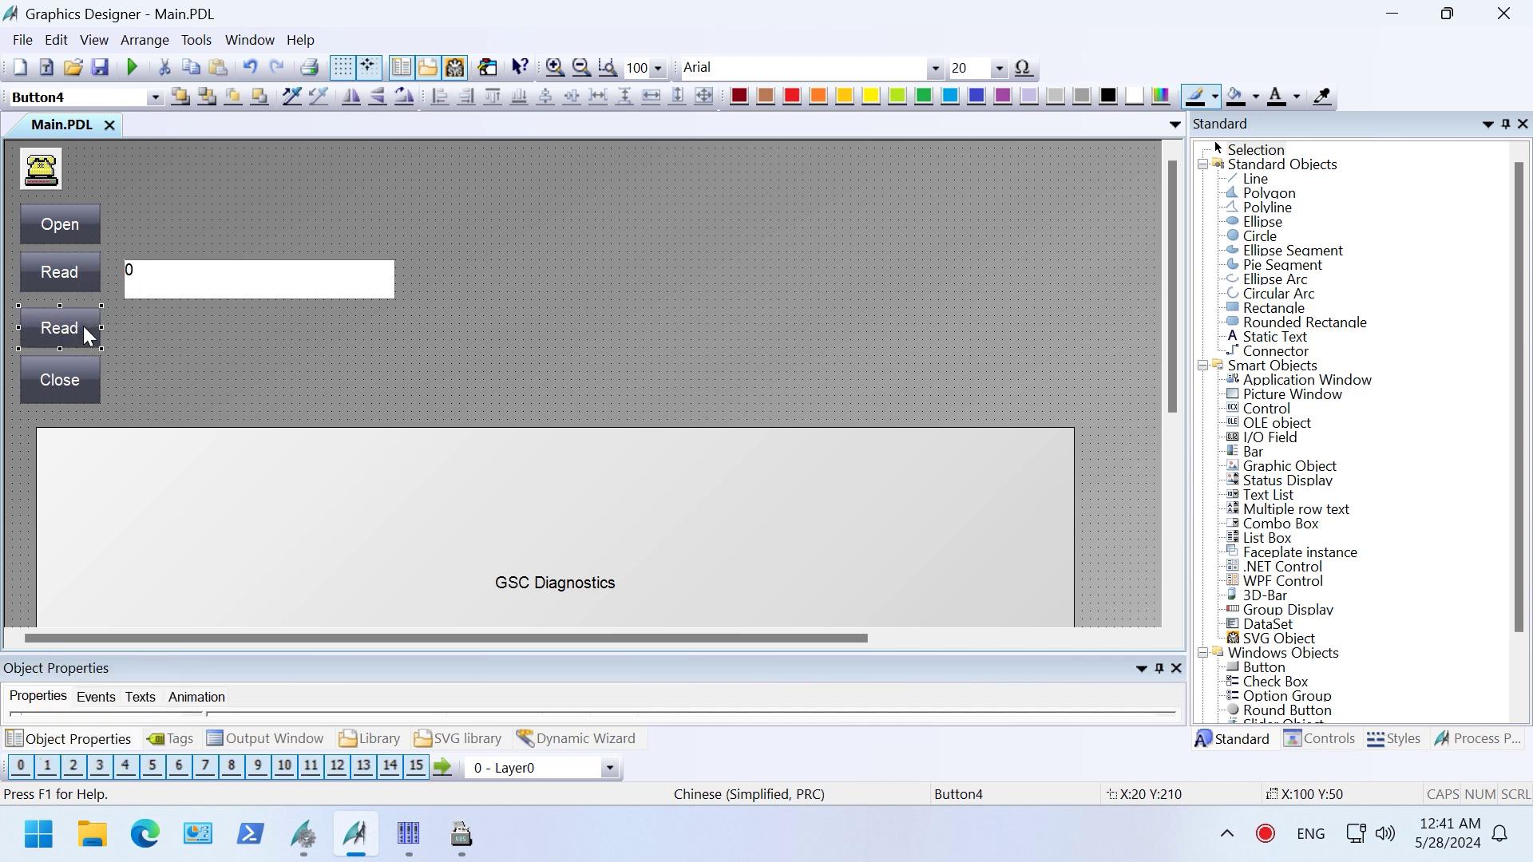
pyautogui.doubleClick(83, 326)
pyautogui.write('Send')
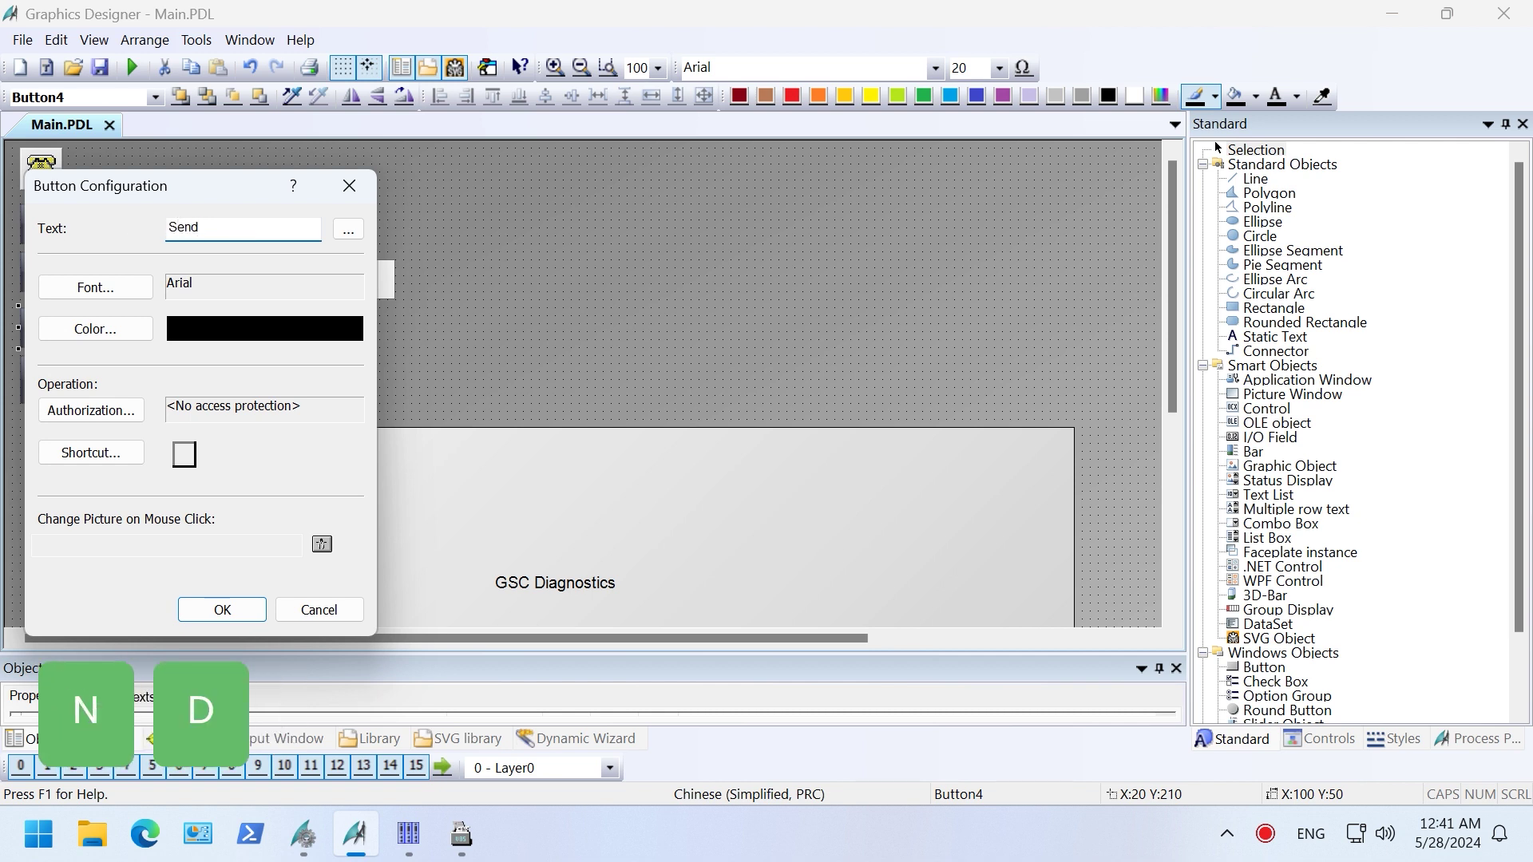
pyautogui.press('Return')
pyautogui.moveTo(275, 280); pyautogui.dragTo(269, 319)
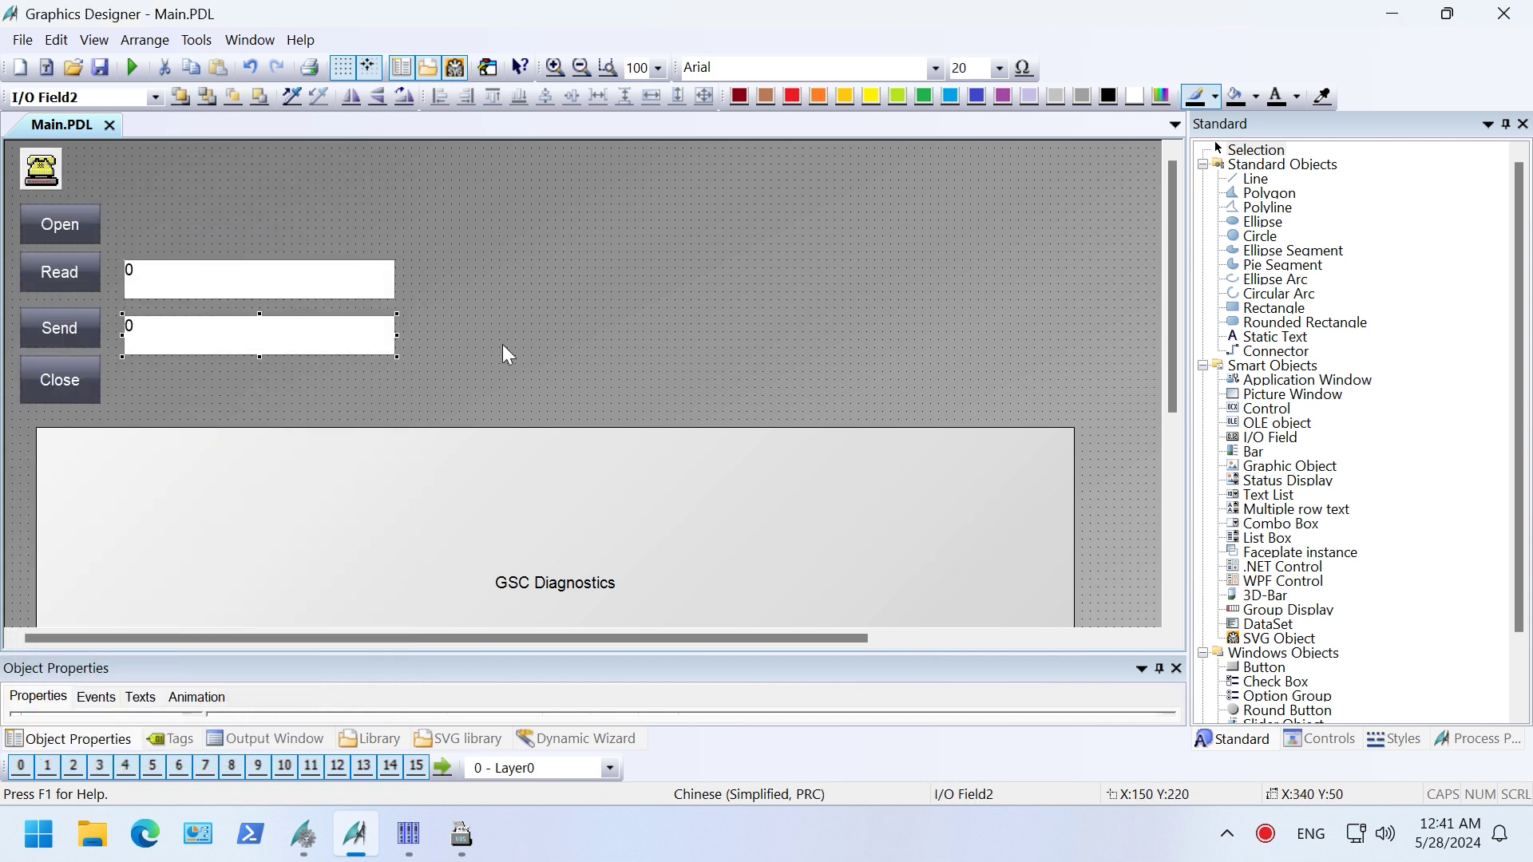
# Copy the four buttons and two input fields and place the duplicate set on the right side of the picture.
pyautogui.moveTo(400, 399); pyautogui.dragTo(15, 194)
pyautogui.rightClick(60, 232)
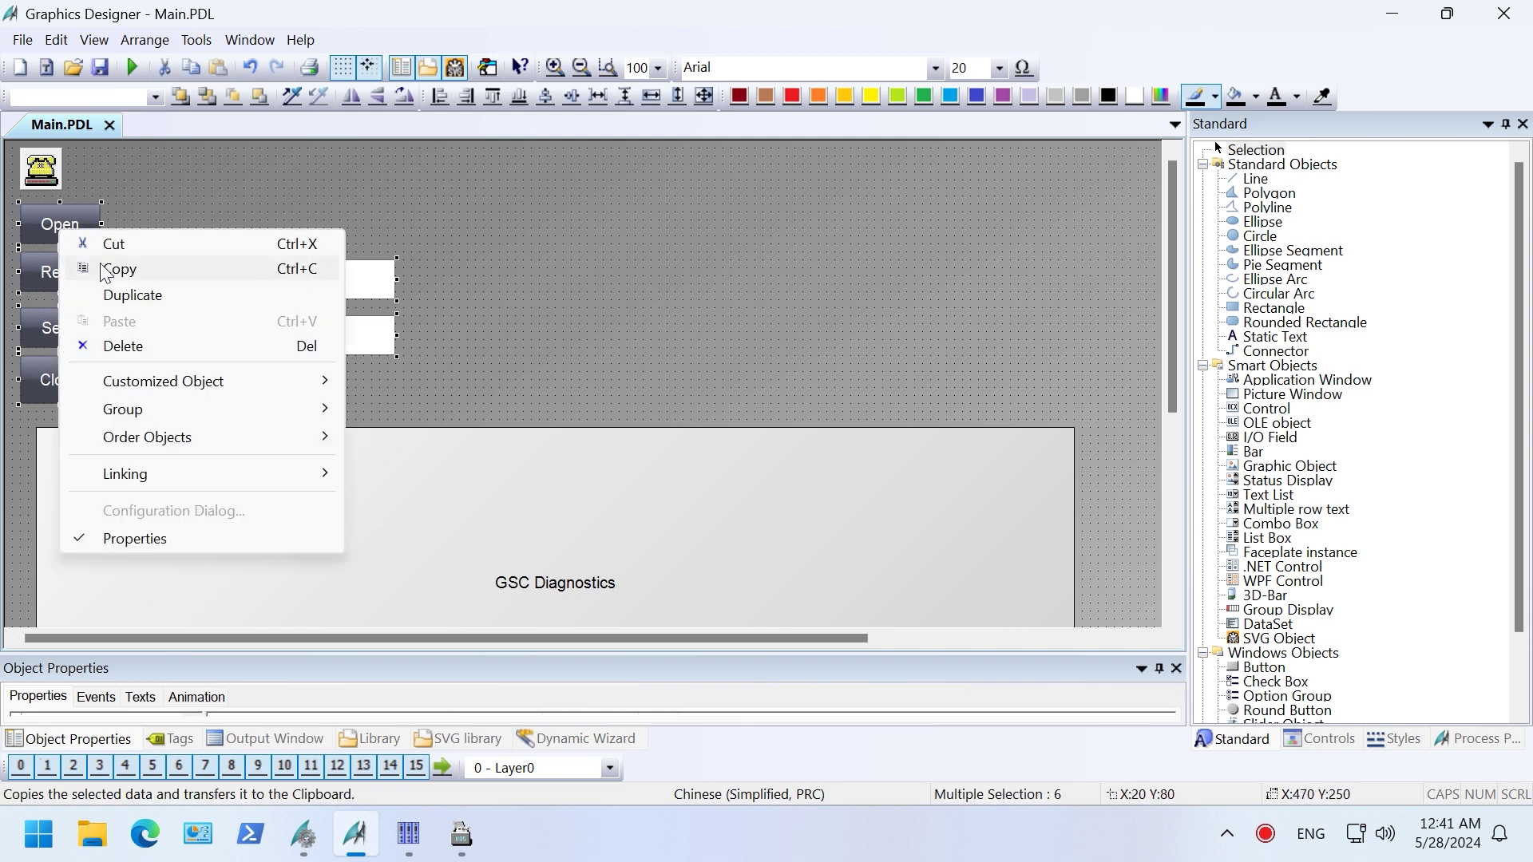
pyautogui.click(104, 269)
pyautogui.hotkey('ctrl', 'v')
pyautogui.moveTo(228, 307); pyautogui.dragTo(714, 299)
pyautogui.click(988, 279)
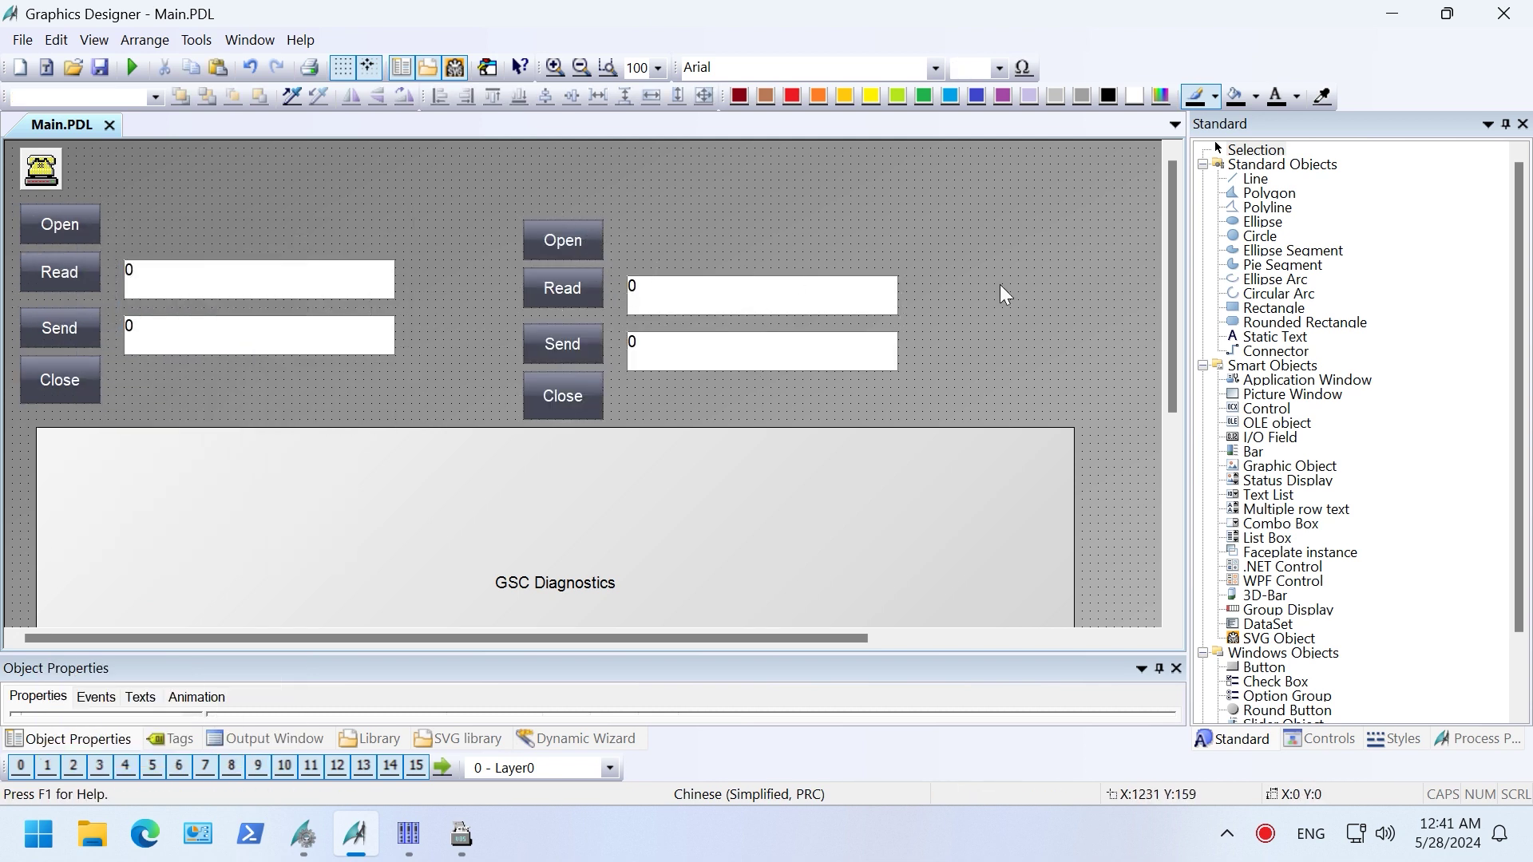
# Insert a second Microsoft Communications Control above the copied Open button.
pyautogui.click(1319, 738)
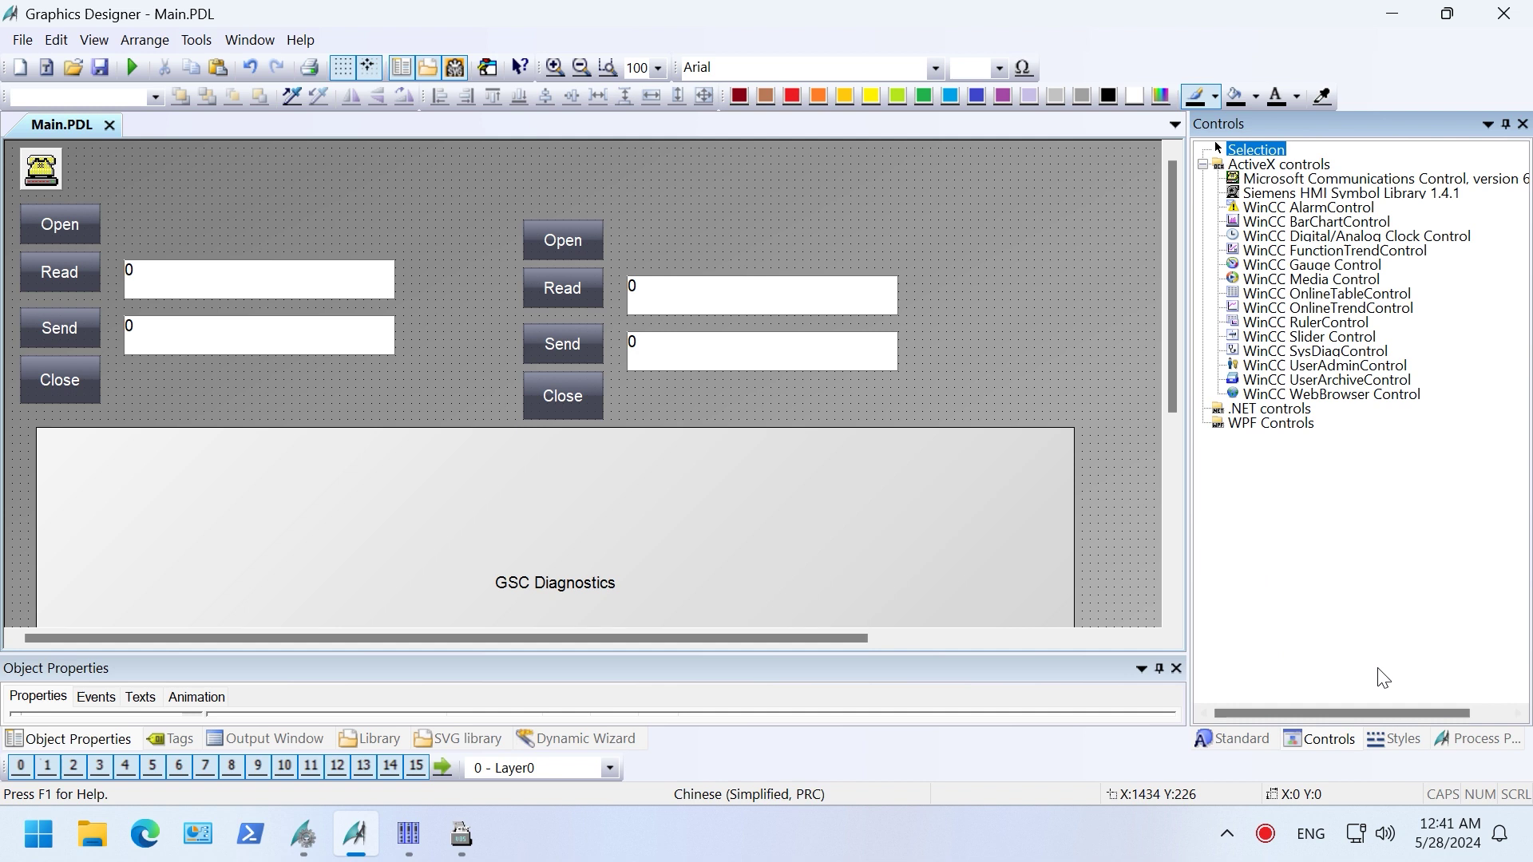
pyautogui.click(1349, 179)
pyautogui.moveTo(524, 164); pyautogui.dragTo(602, 189)
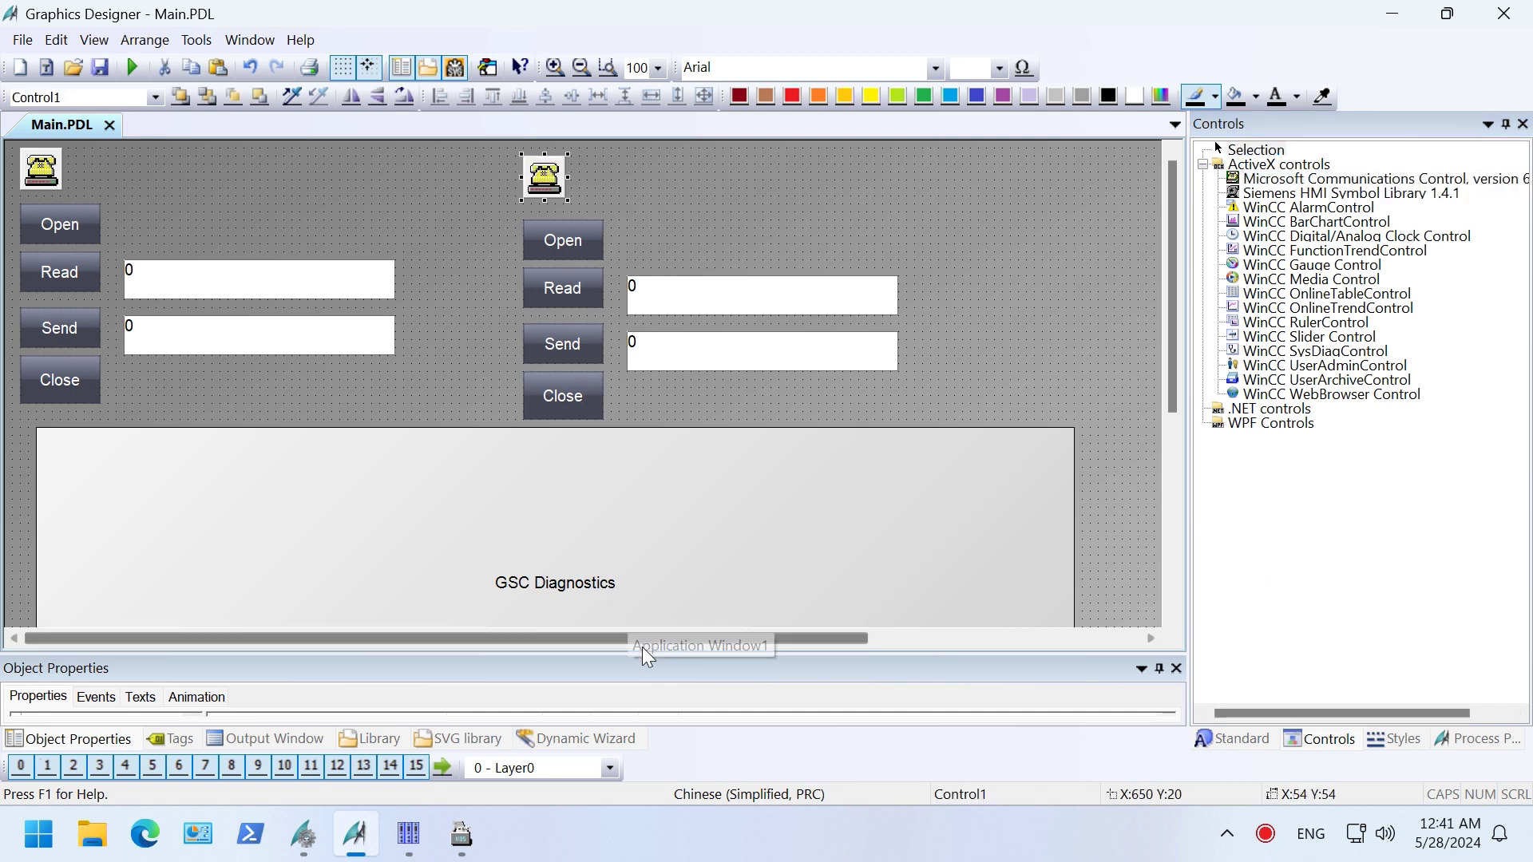
# Set the CommPort attribute of the second communications control to 2.
pyautogui.moveTo(643, 649); pyautogui.dragTo(679, 471)
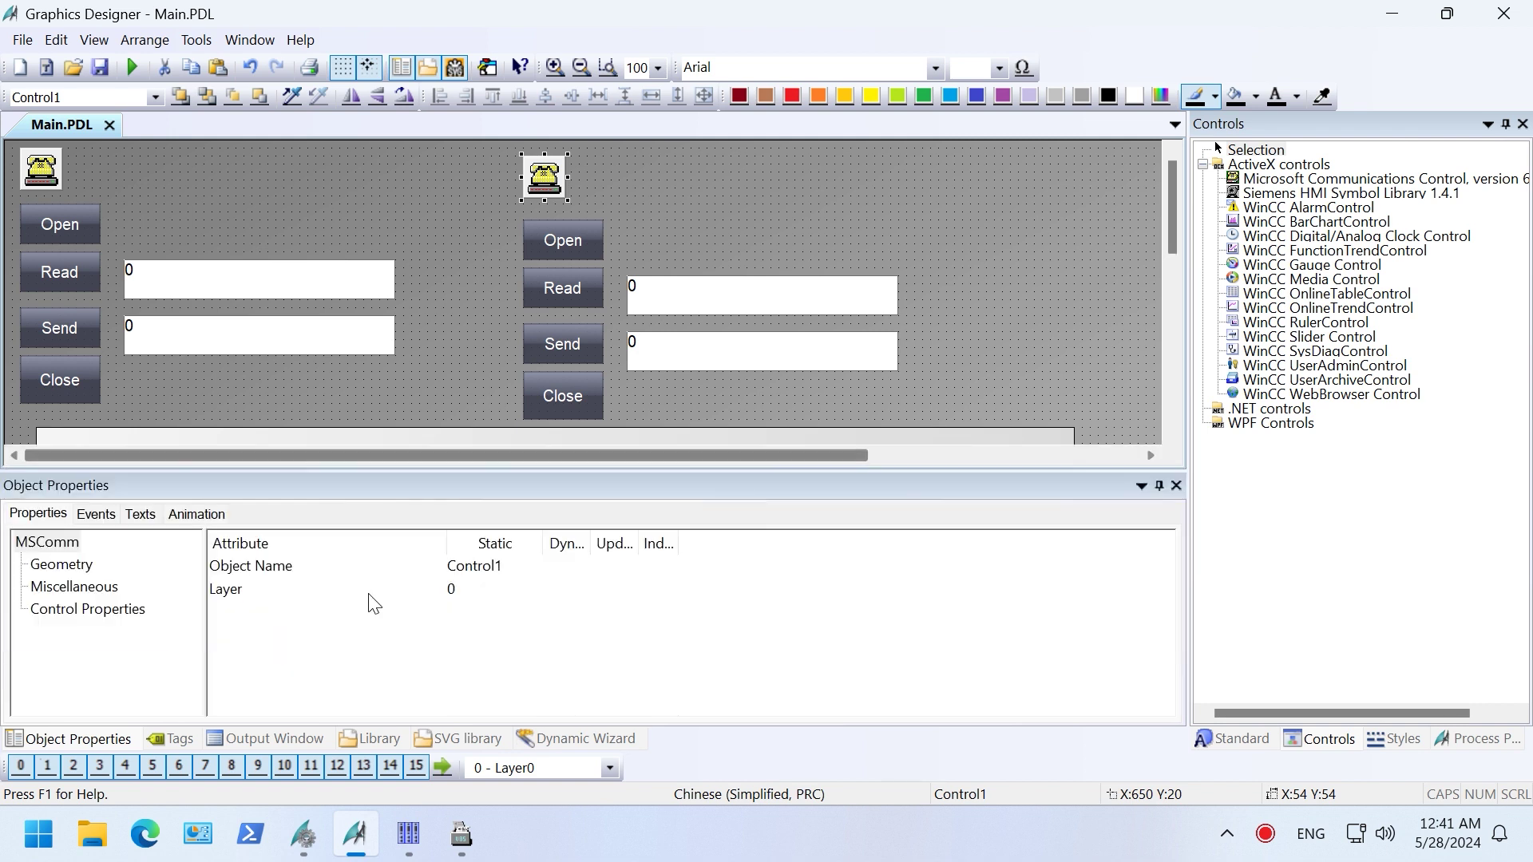
pyautogui.click(121, 611)
pyautogui.click(289, 613)
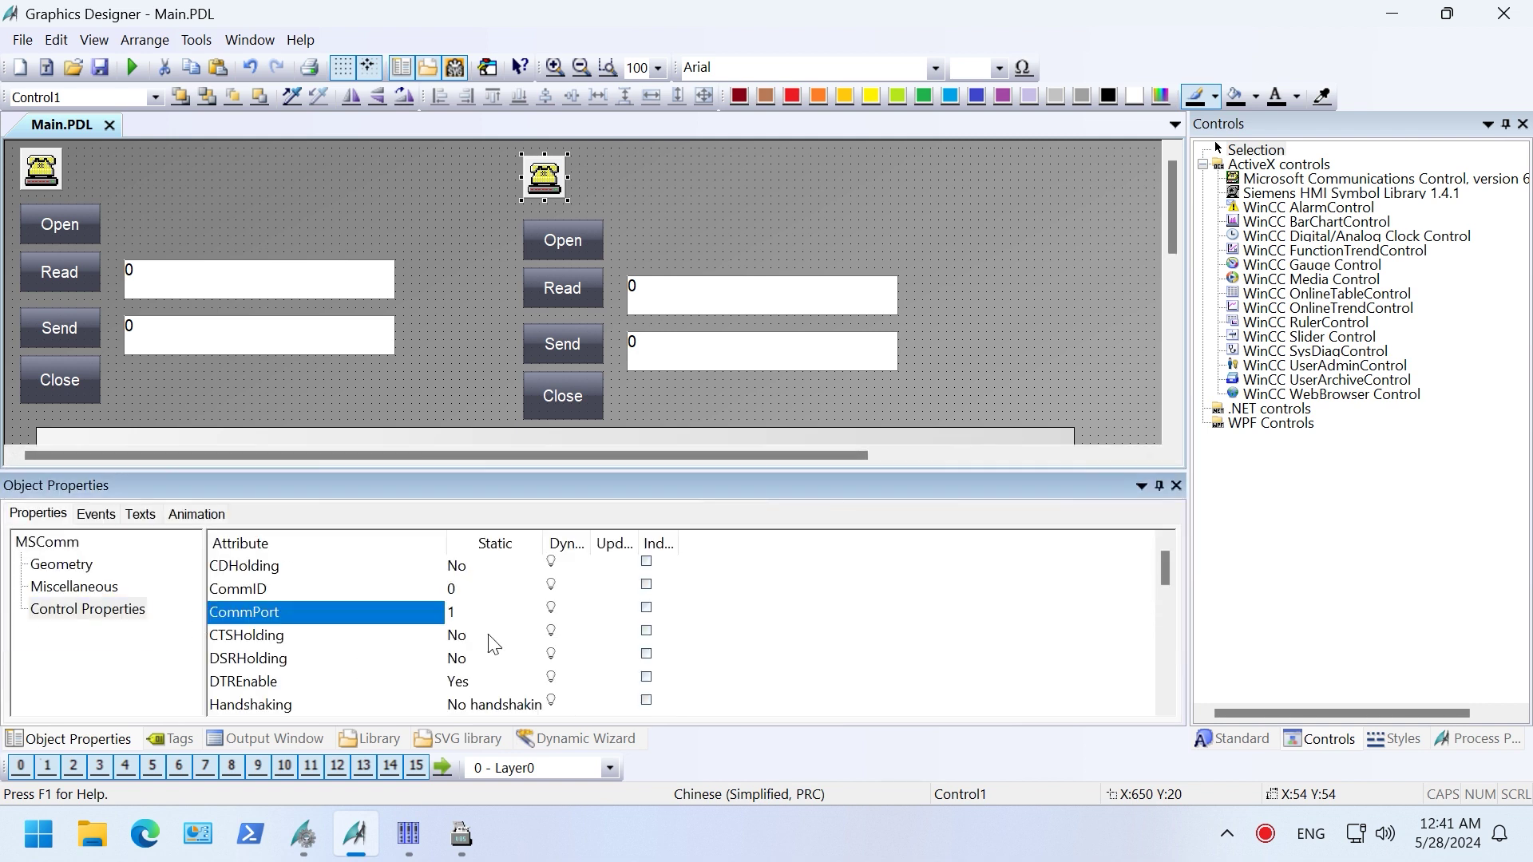
pyautogui.write('2')
pyautogui.click(447, 623)
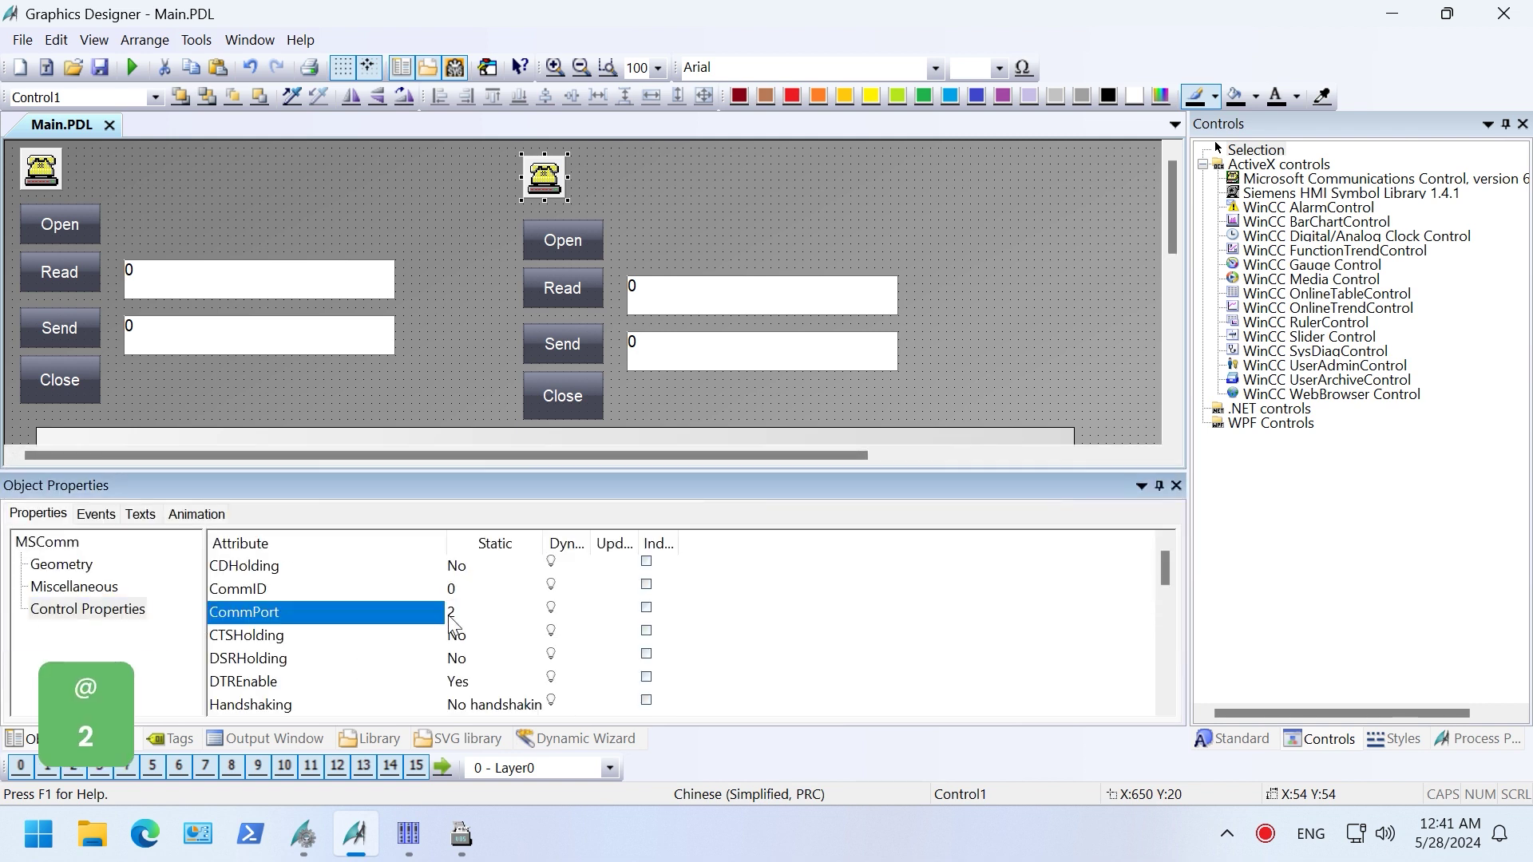
# Check the available COM ports in Device Manager and the control properties of the first MSComm control.
pyautogui.rightClick(40, 835)
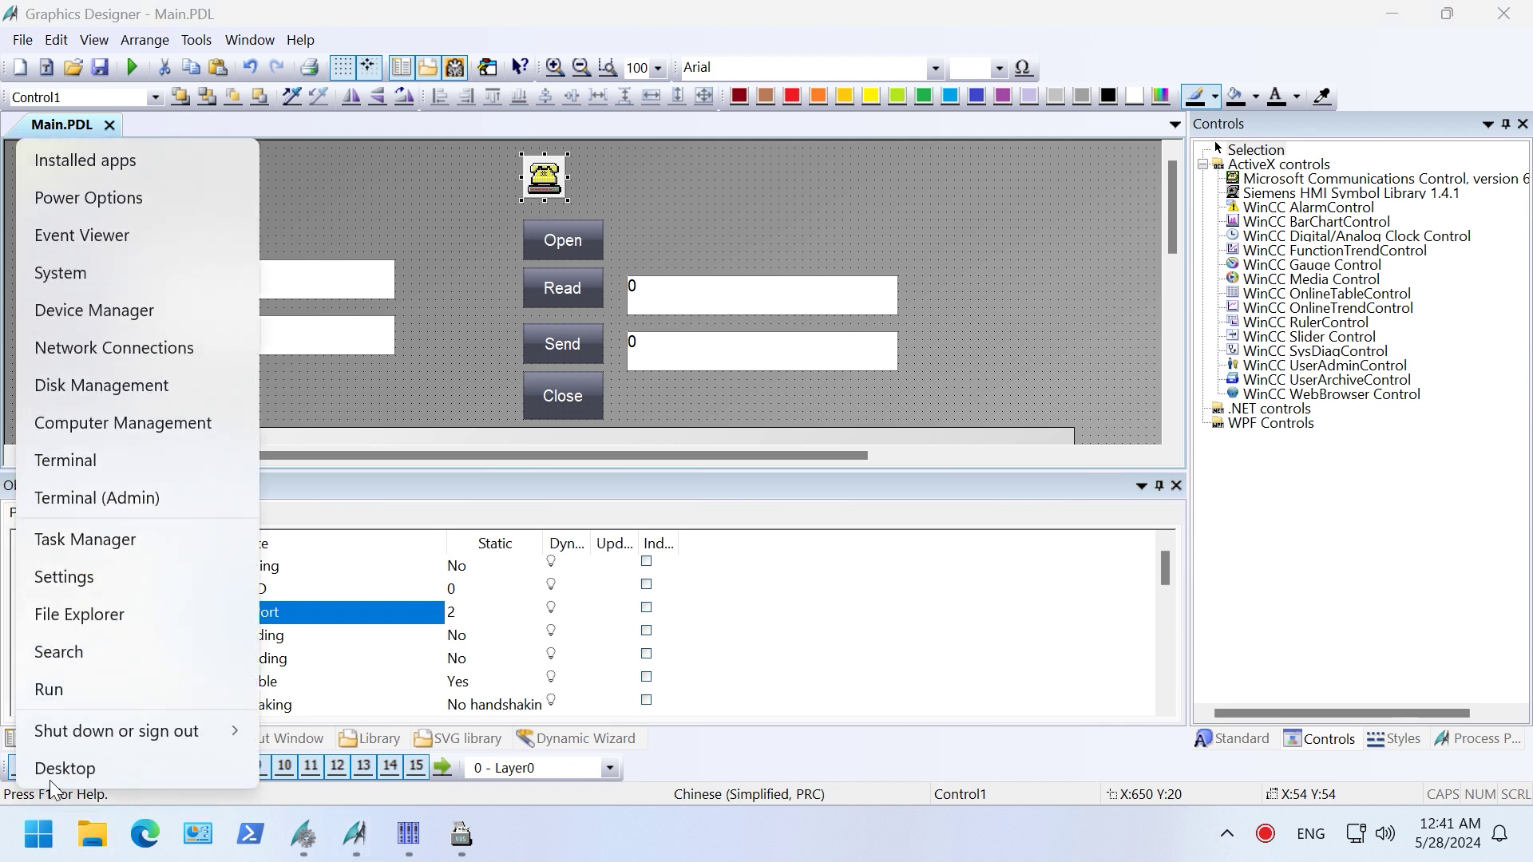
pyautogui.click(102, 323)
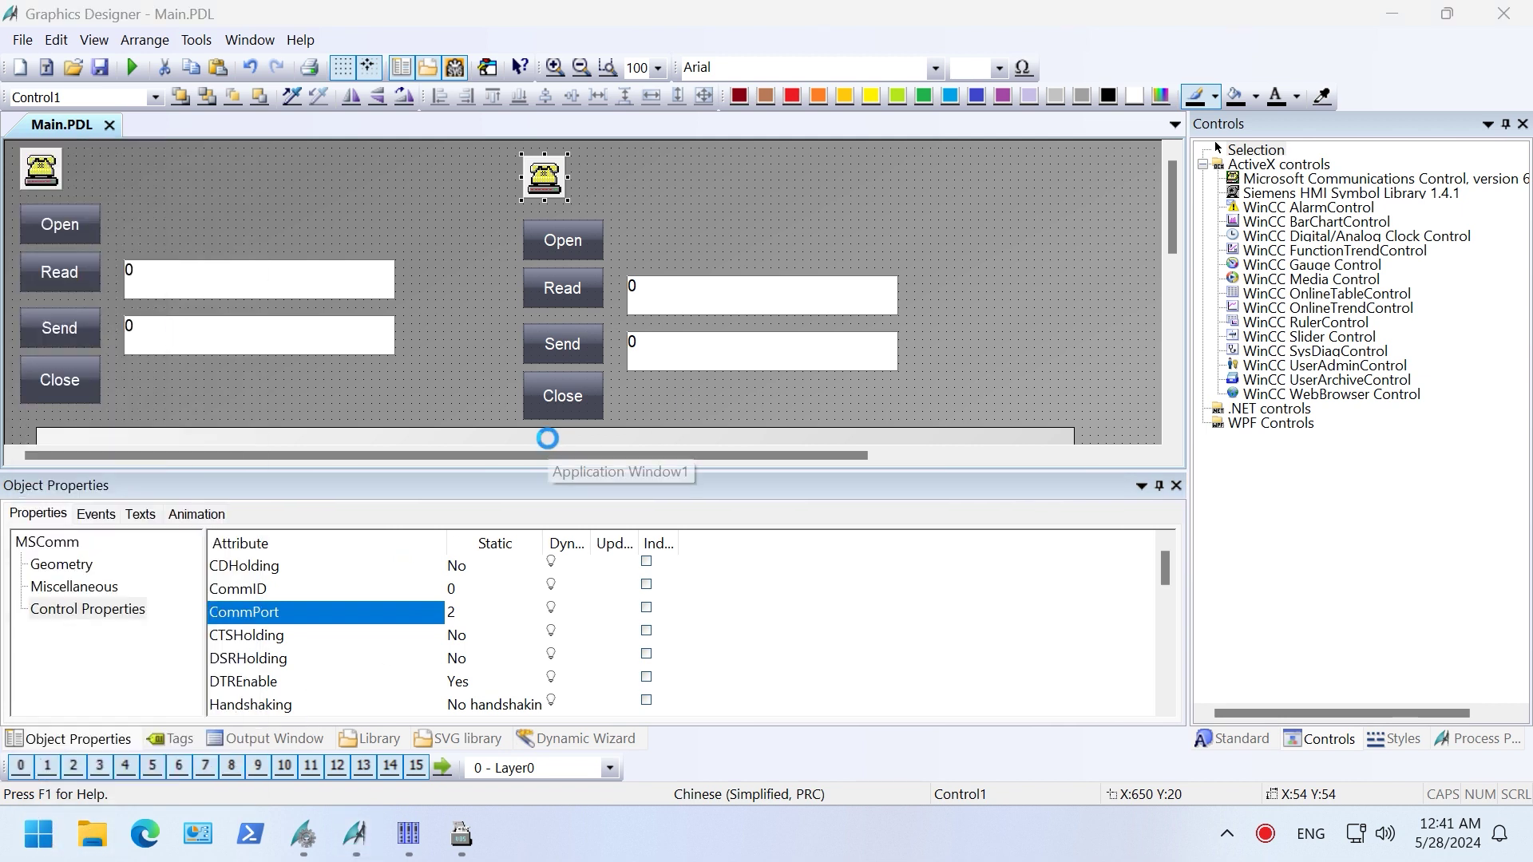
pyautogui.doubleClick(256, 485)
pyautogui.click(366, 531)
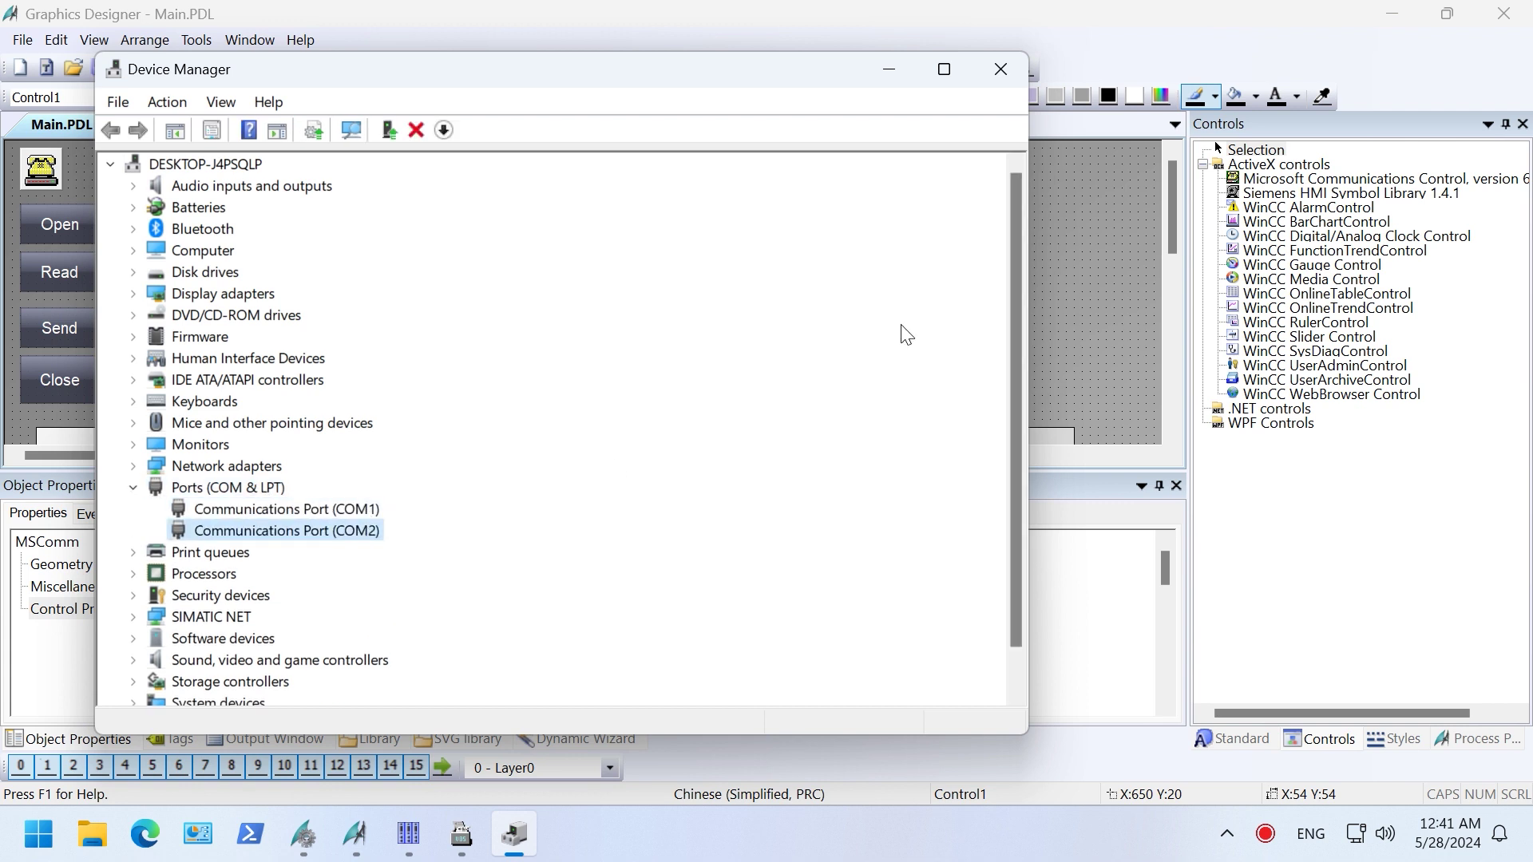
pyautogui.click(889, 69)
pyautogui.click(47, 182)
pyautogui.click(337, 617)
pyautogui.click(374, 304)
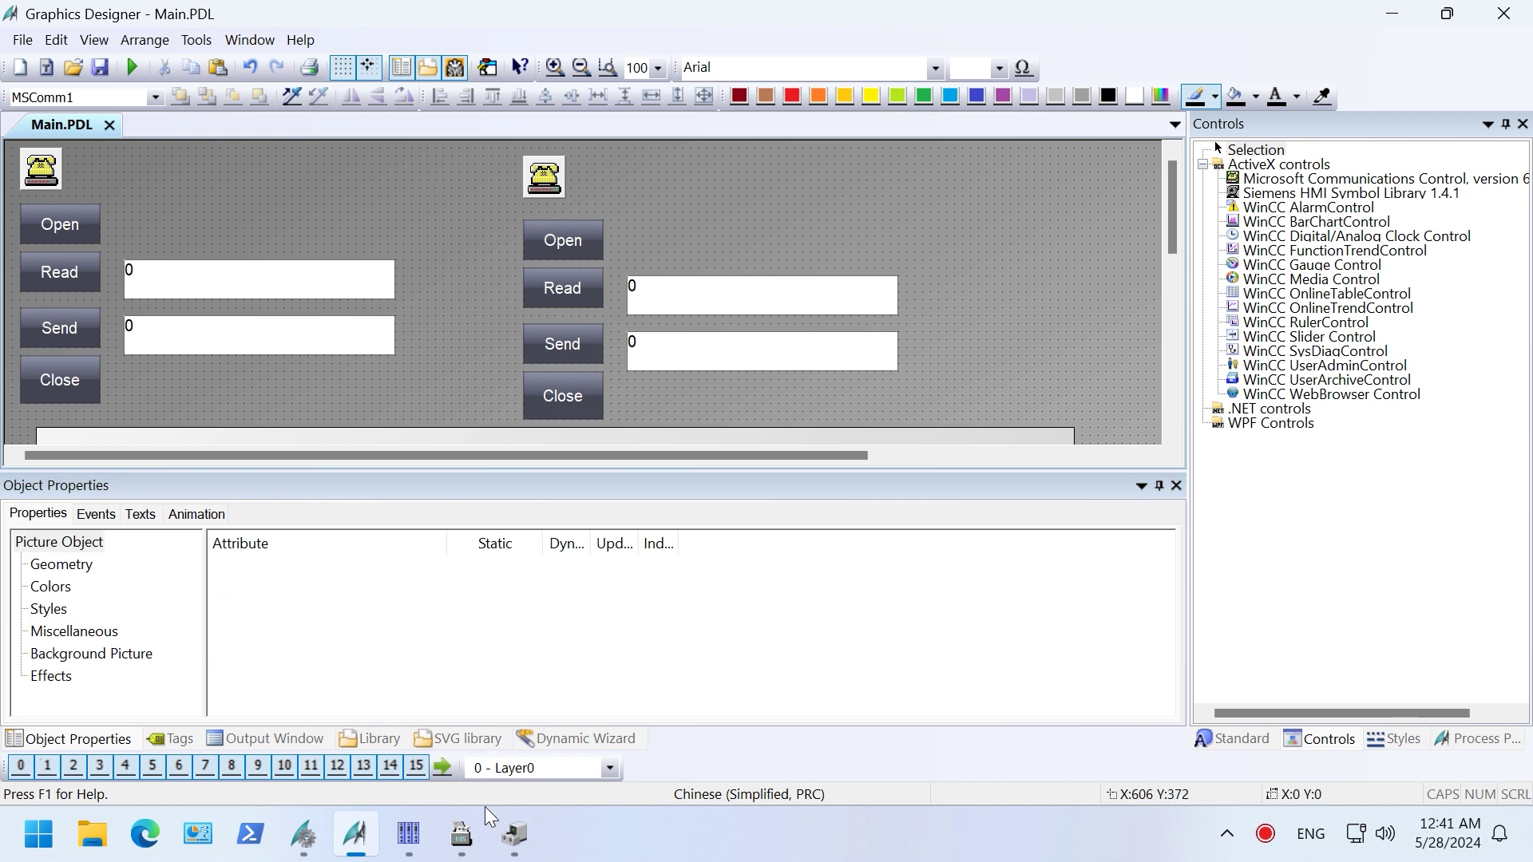
# Switch to Tag Management and add an internal tag named InputBuffer1.
pyautogui.click(413, 840)
pyautogui.click(572, 587)
pyautogui.click(476, 541)
pyautogui.write('InputBu')
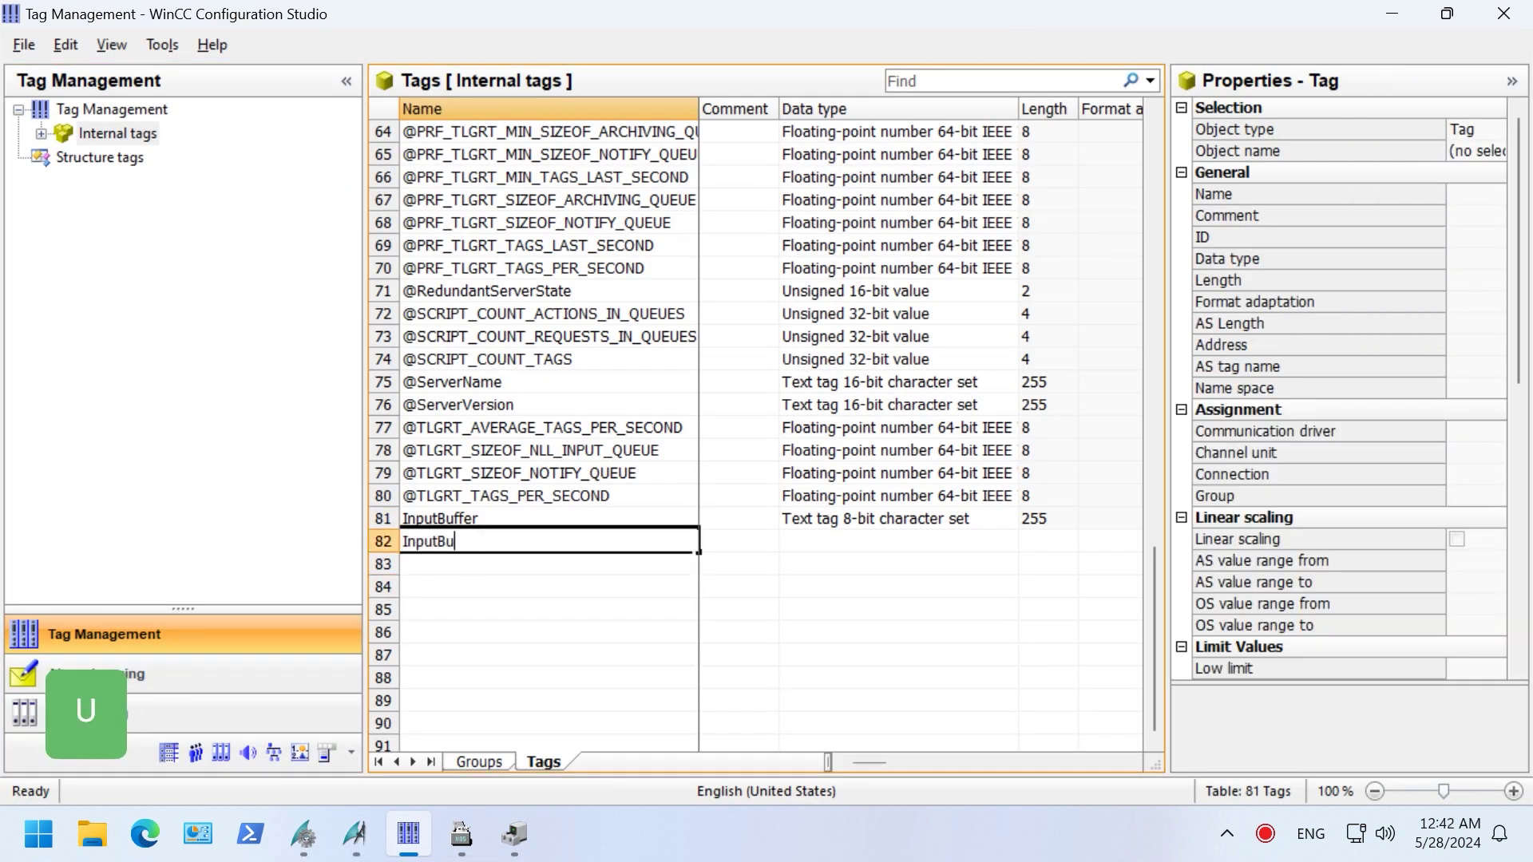
pyautogui.press('Return')
pyautogui.press('Up')
pyautogui.press('Up')
pyautogui.press('Right')
pyautogui.press('Right')
# Add two internal tags named OutputBuffer and OutputBuffer1.
pyautogui.click(554, 566)
pyautogui.write('OutputBuffer')
pyautogui.press('Return')
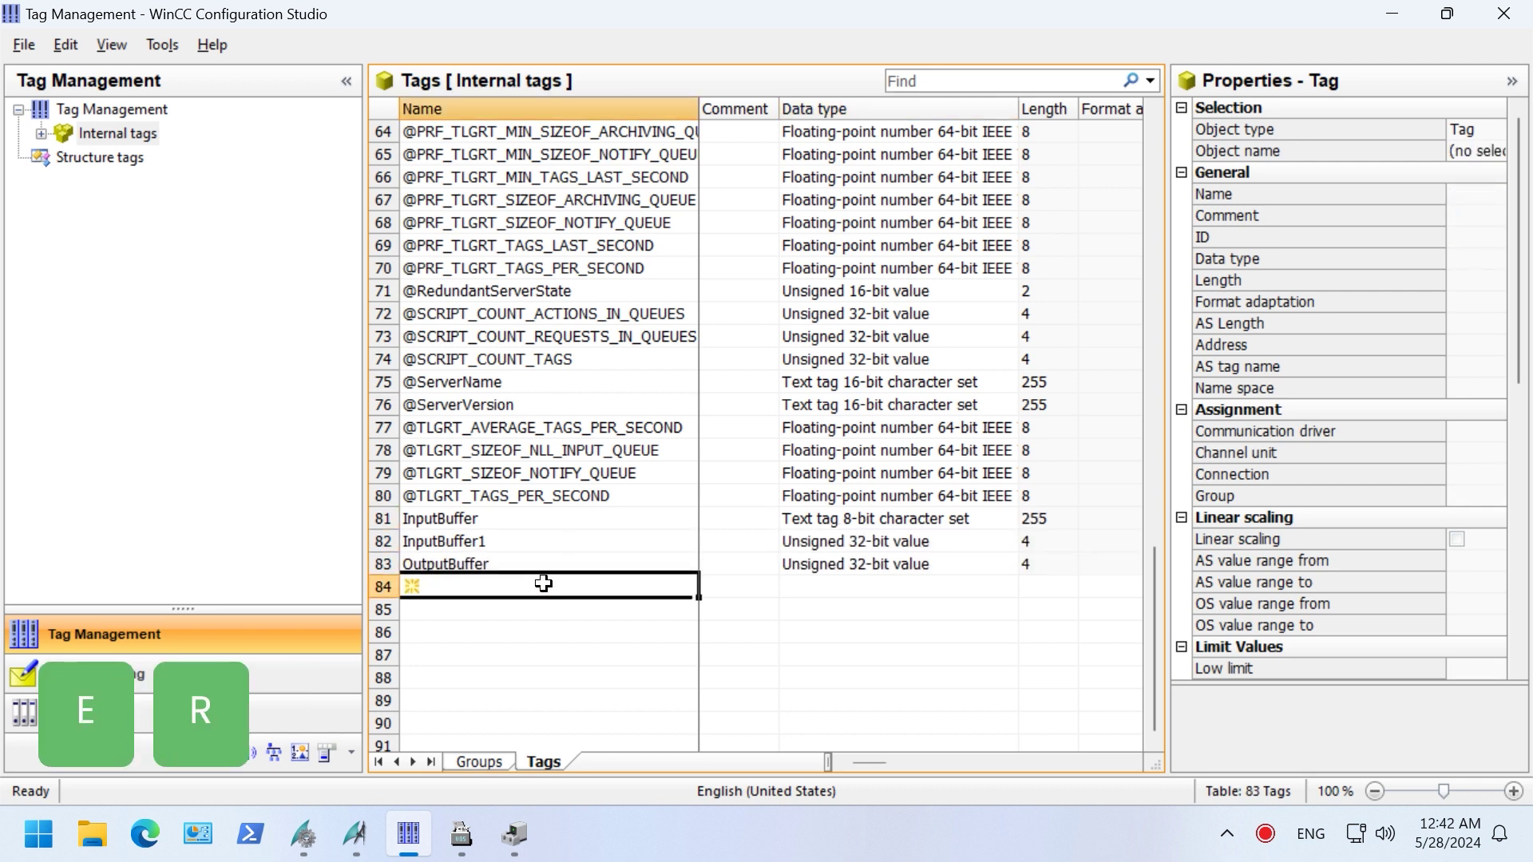
pyautogui.write('OutputBuffer')
pyautogui.press('Return')
# Set the data type of InputBuffer1, OutputBuffer and OutputBuffer1 to Text tag 8-bit character set.
pyautogui.moveTo(1020, 531); pyautogui.dragTo(993, 587)
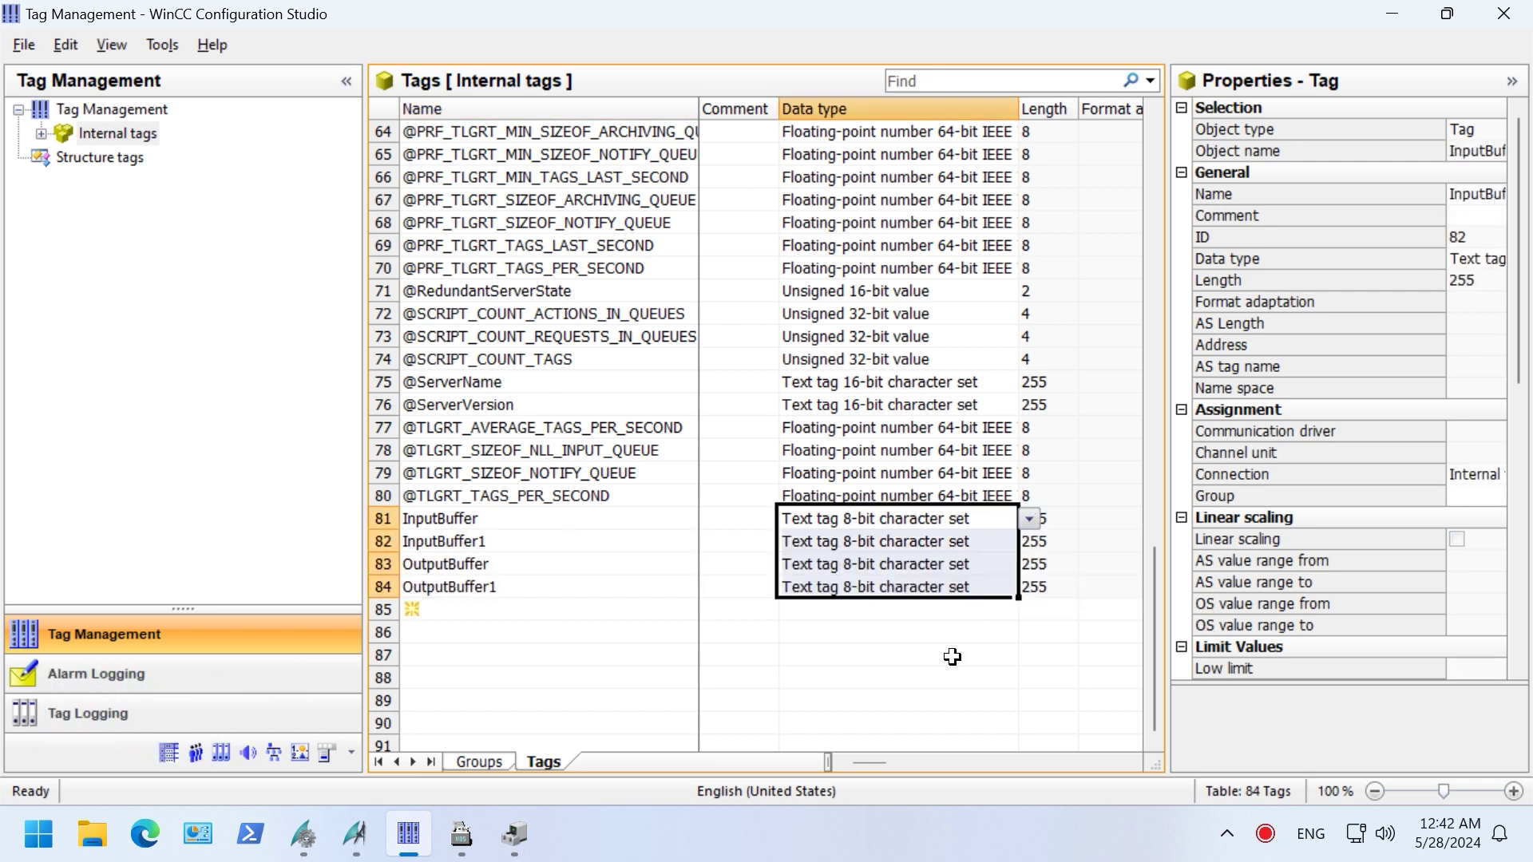
pyautogui.click(953, 656)
pyautogui.click(491, 588)
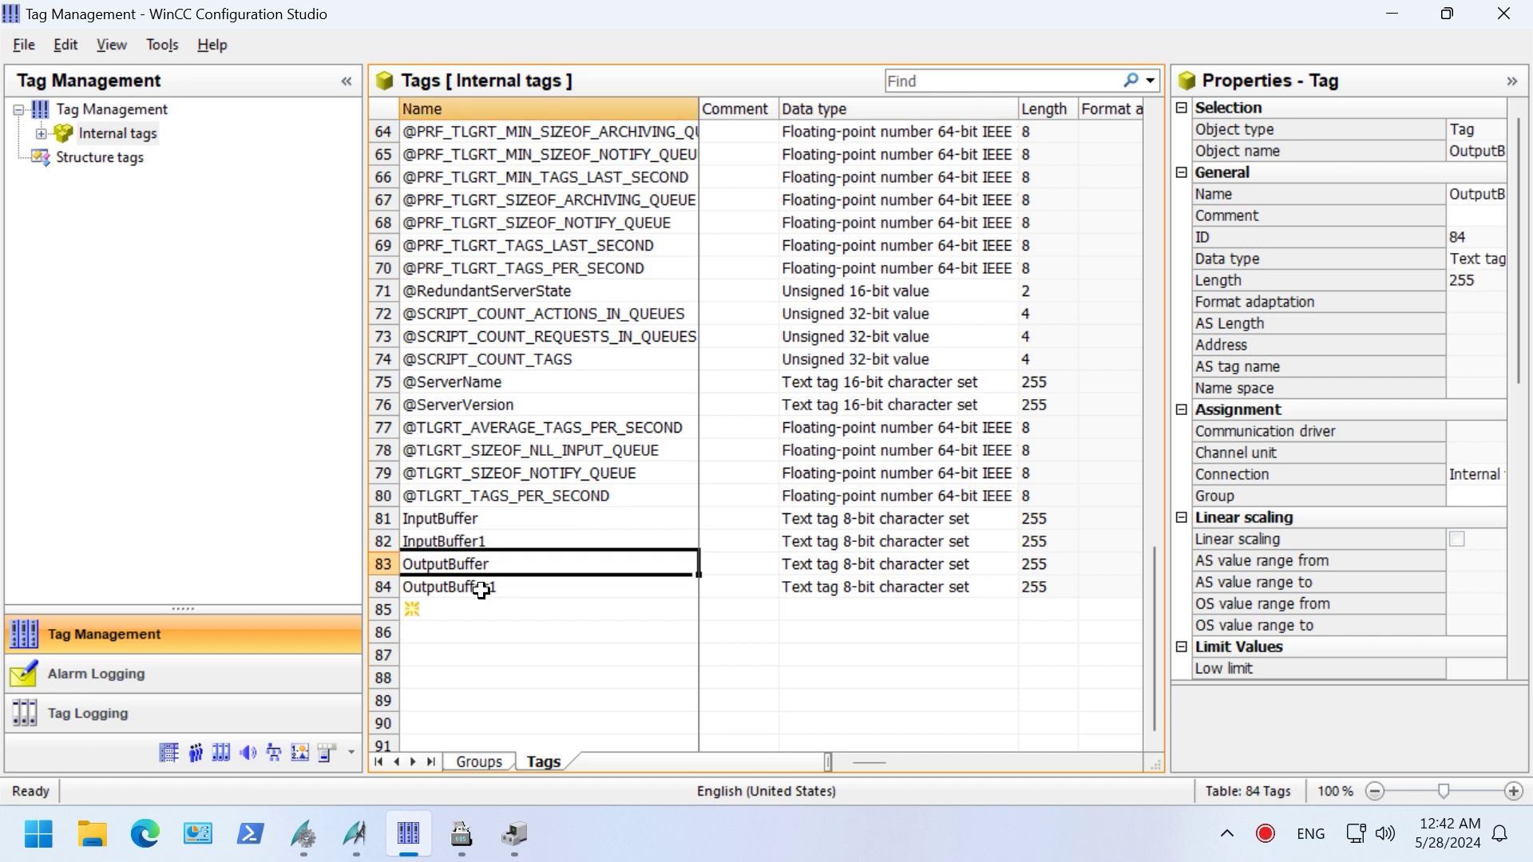
pyautogui.click(531, 519)
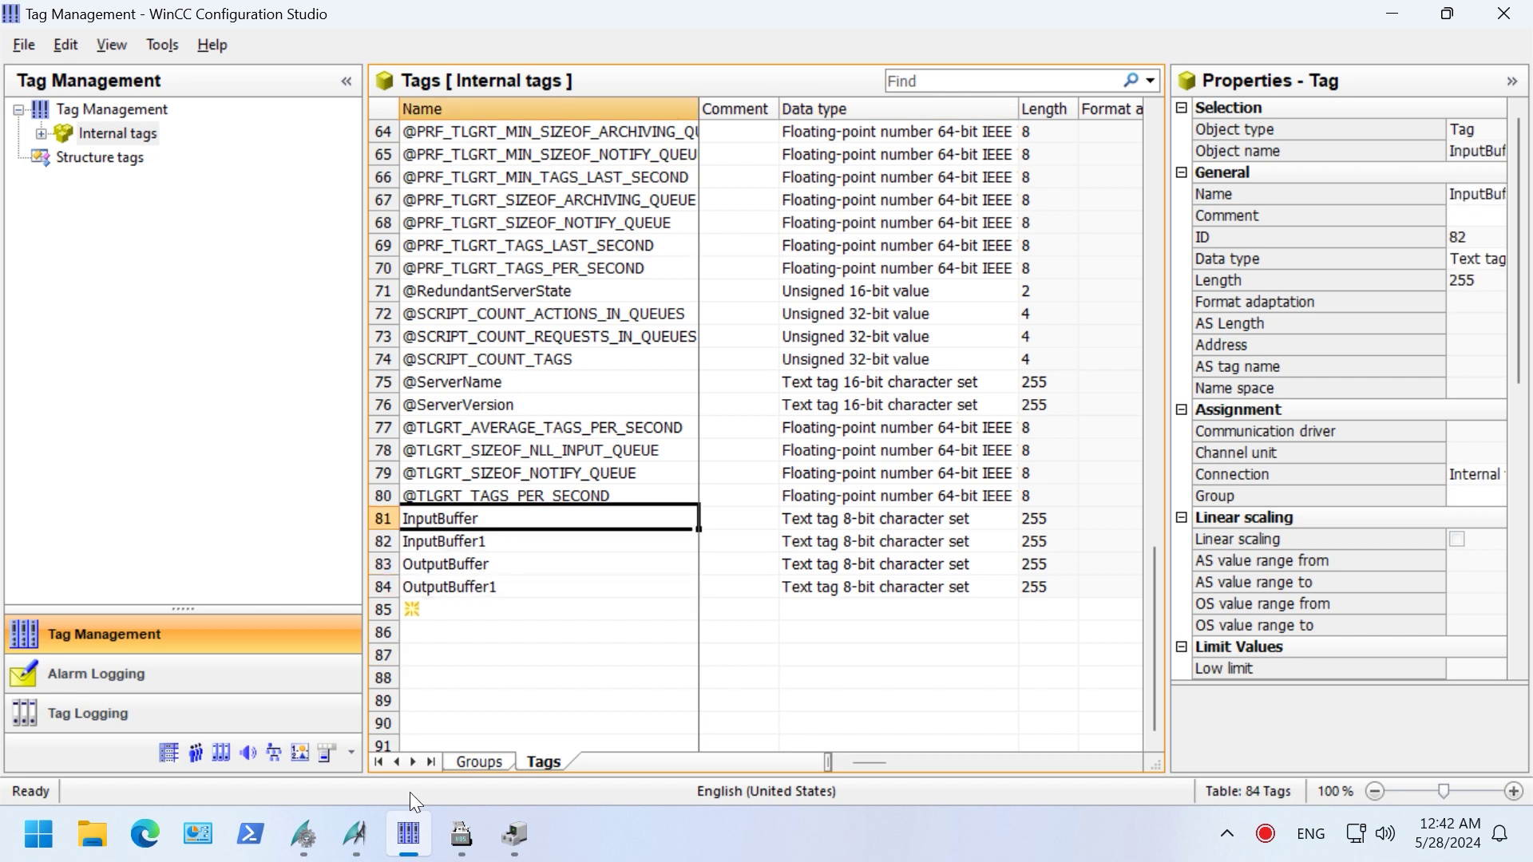
# Return to Main.PDL in Graphics Designer and check the Output Value tag connection of the field beside the first Read button.
pyautogui.click(372, 837)
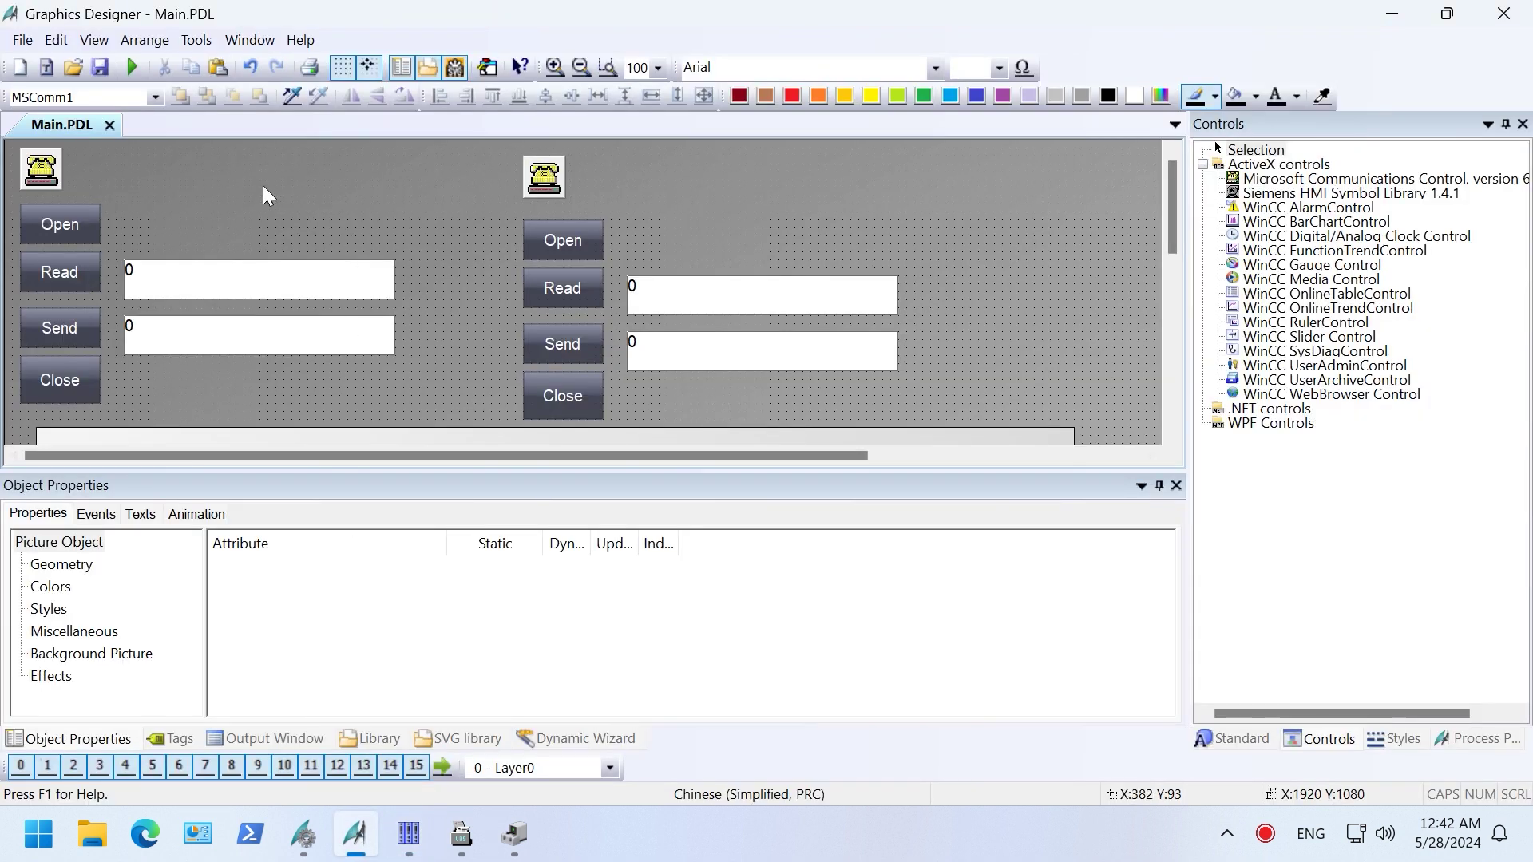
pyautogui.click(290, 290)
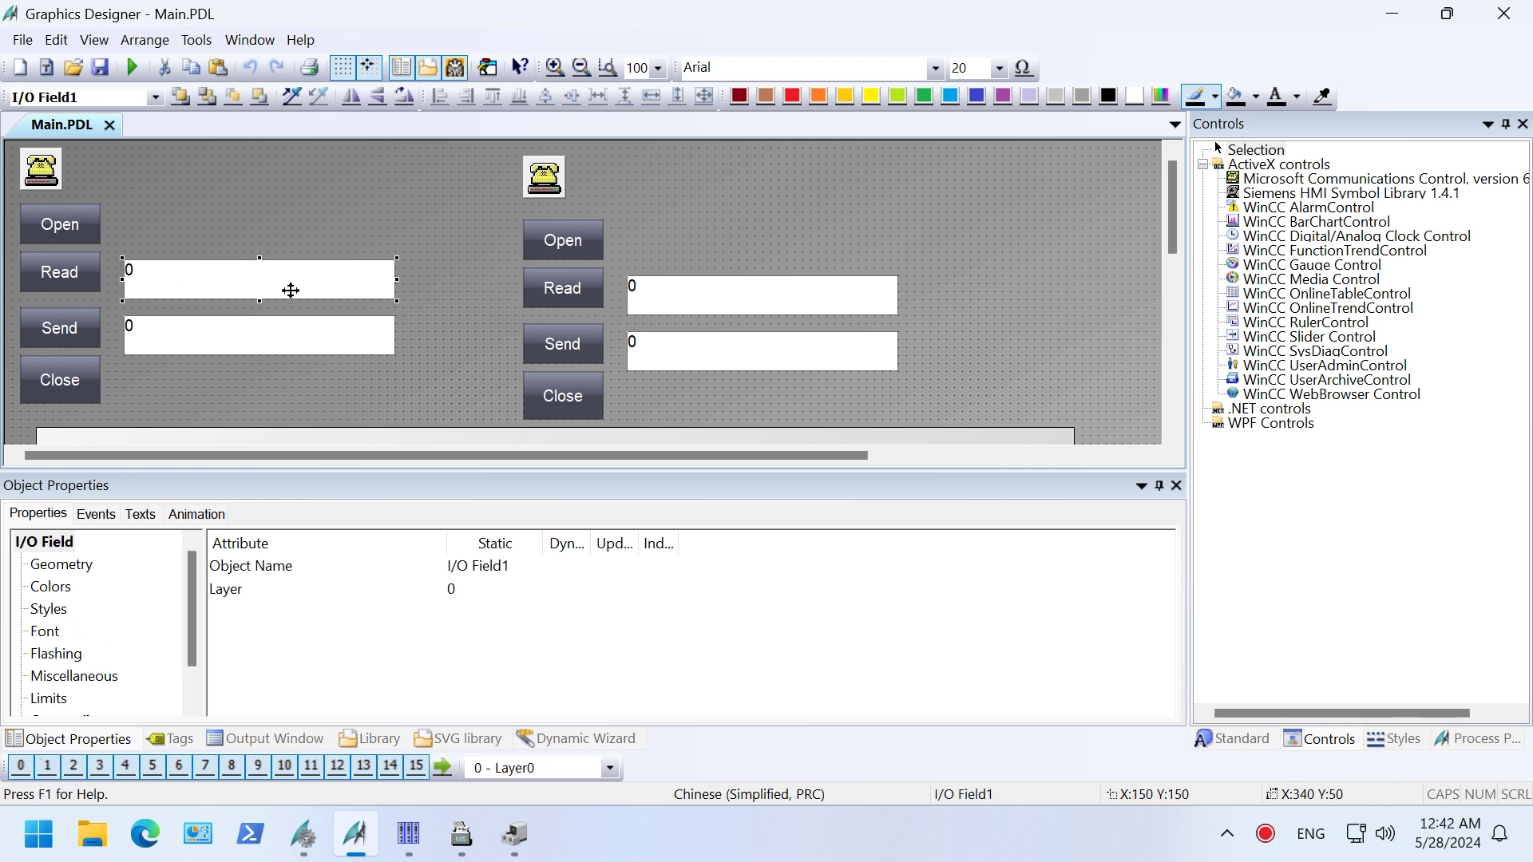
pyautogui.moveTo(192, 594); pyautogui.dragTo(195, 630)
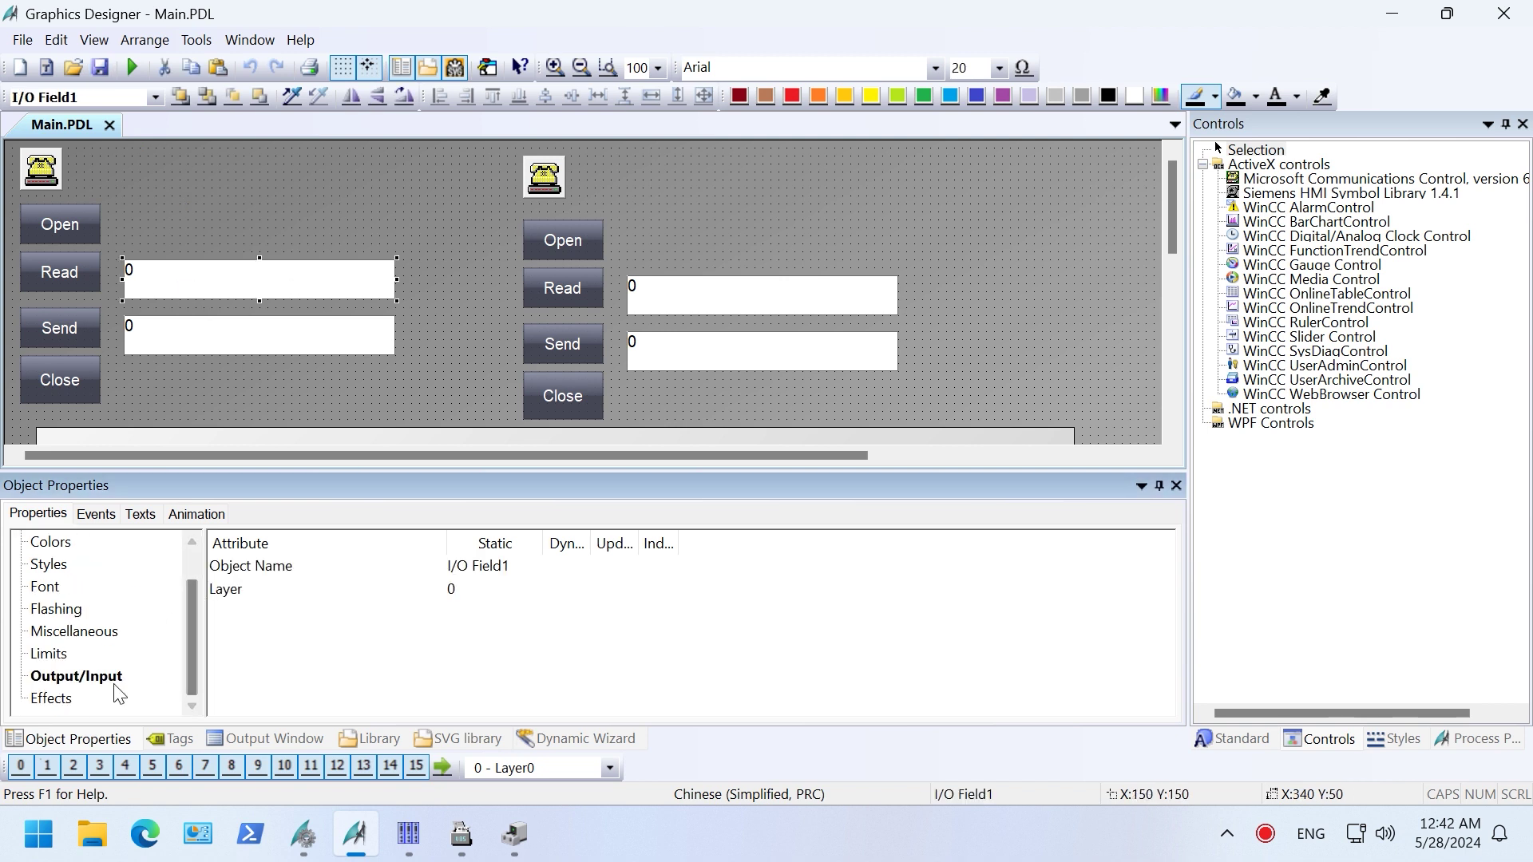
pyautogui.click(77, 677)
pyautogui.moveTo(591, 543); pyautogui.dragTo(722, 549)
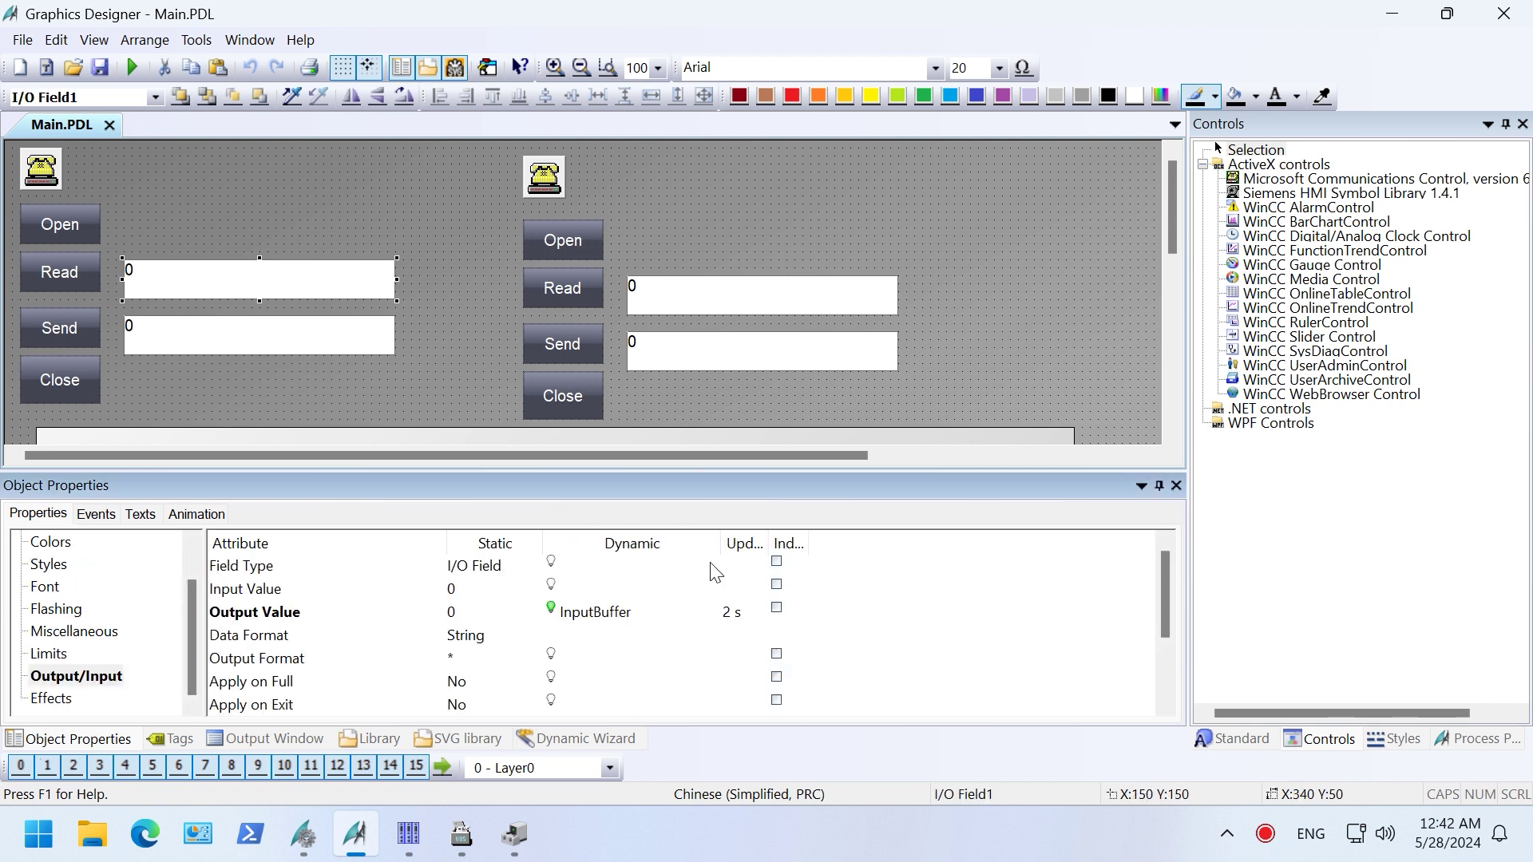
pyautogui.click(585, 620)
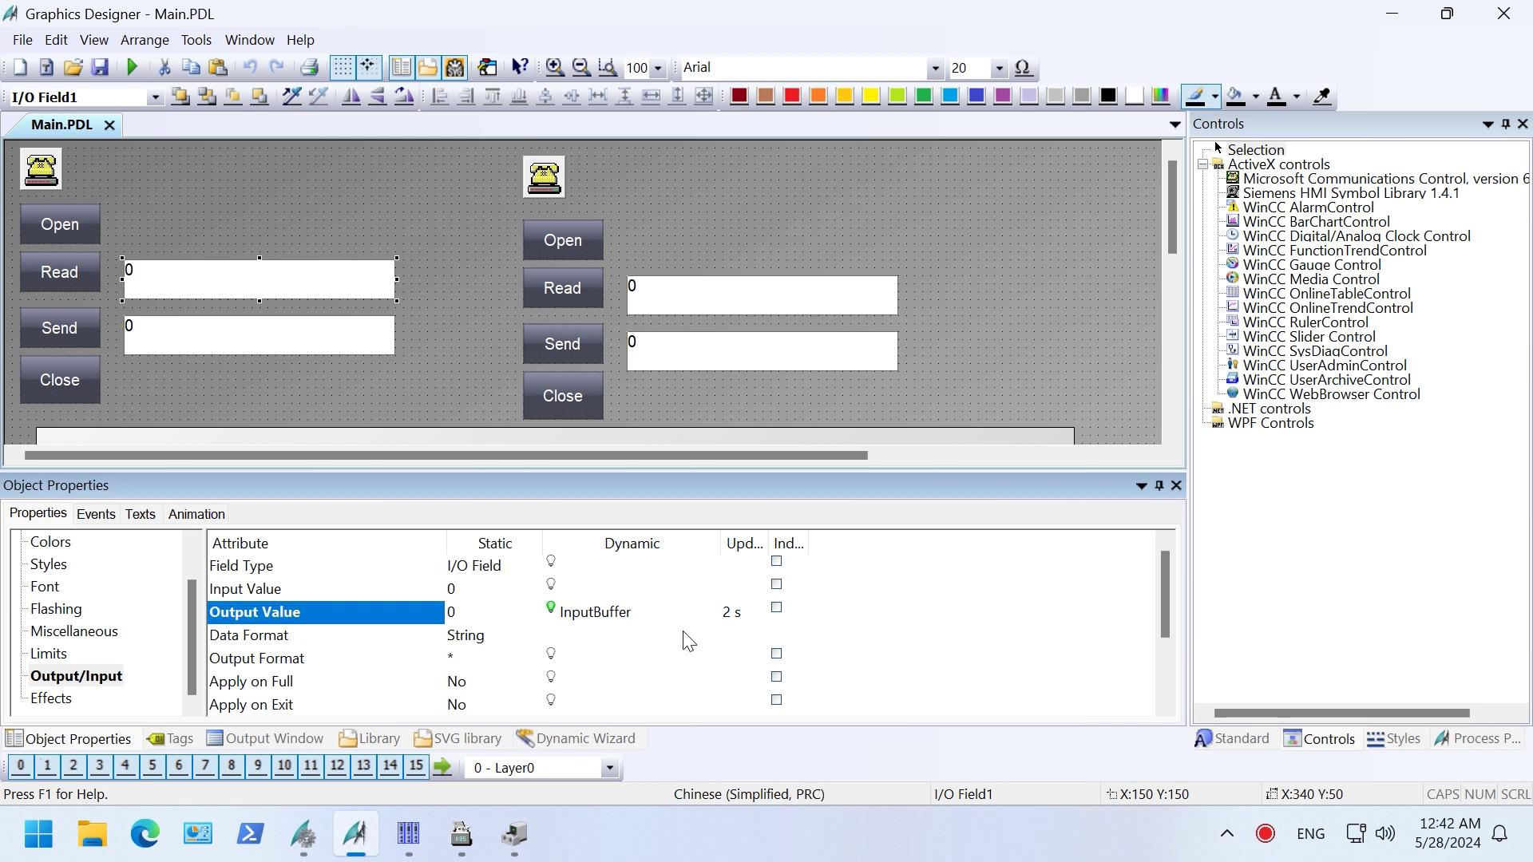
# Connect the Output Value of the field beside the first Send button to the OutputBuffer tag, updated Upon change.
pyautogui.click(156, 339)
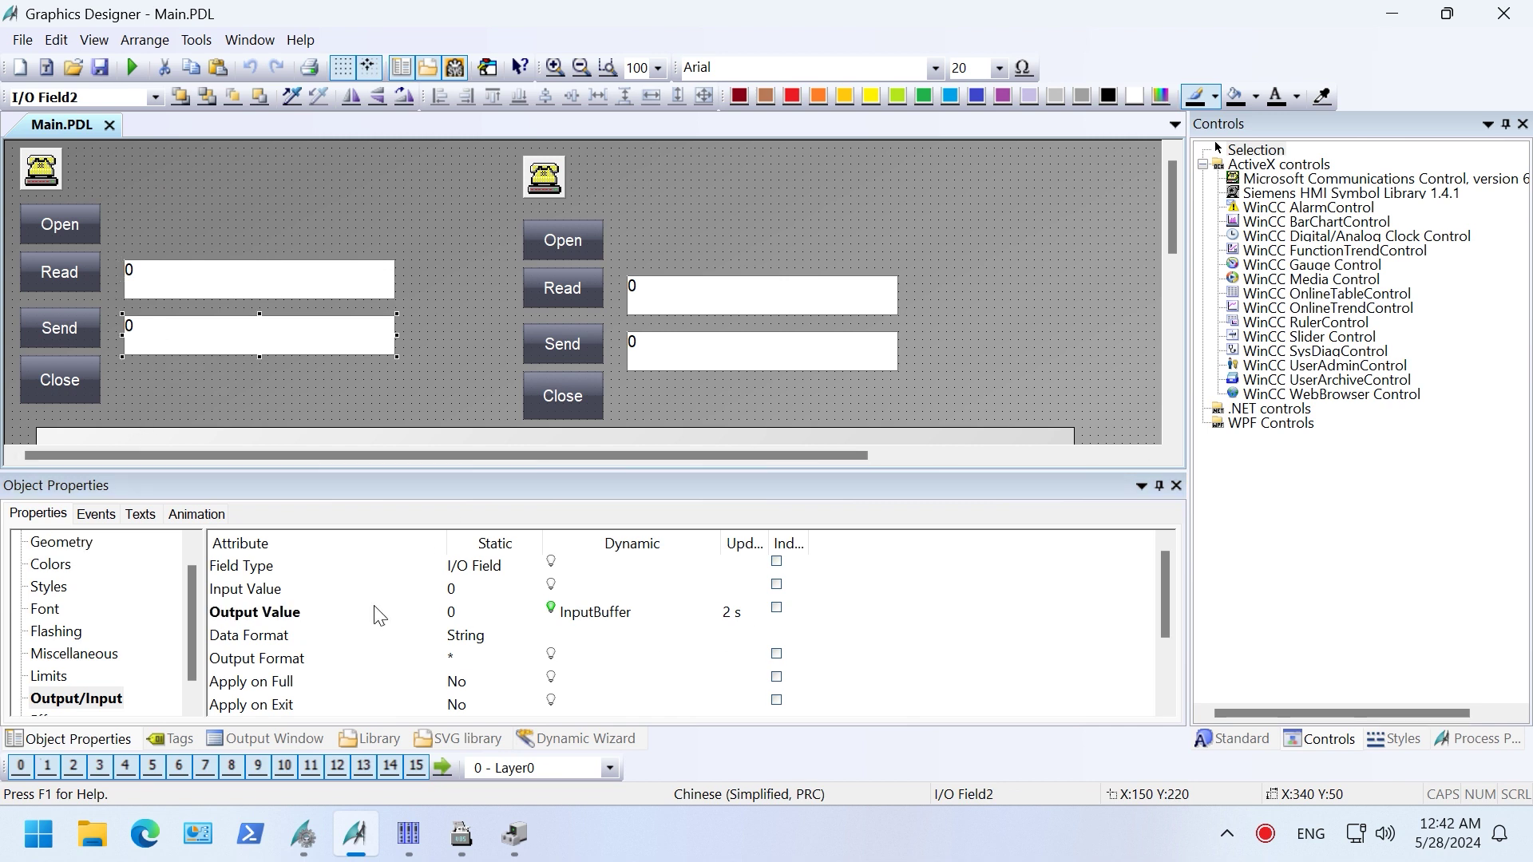
pyautogui.rightClick(619, 621)
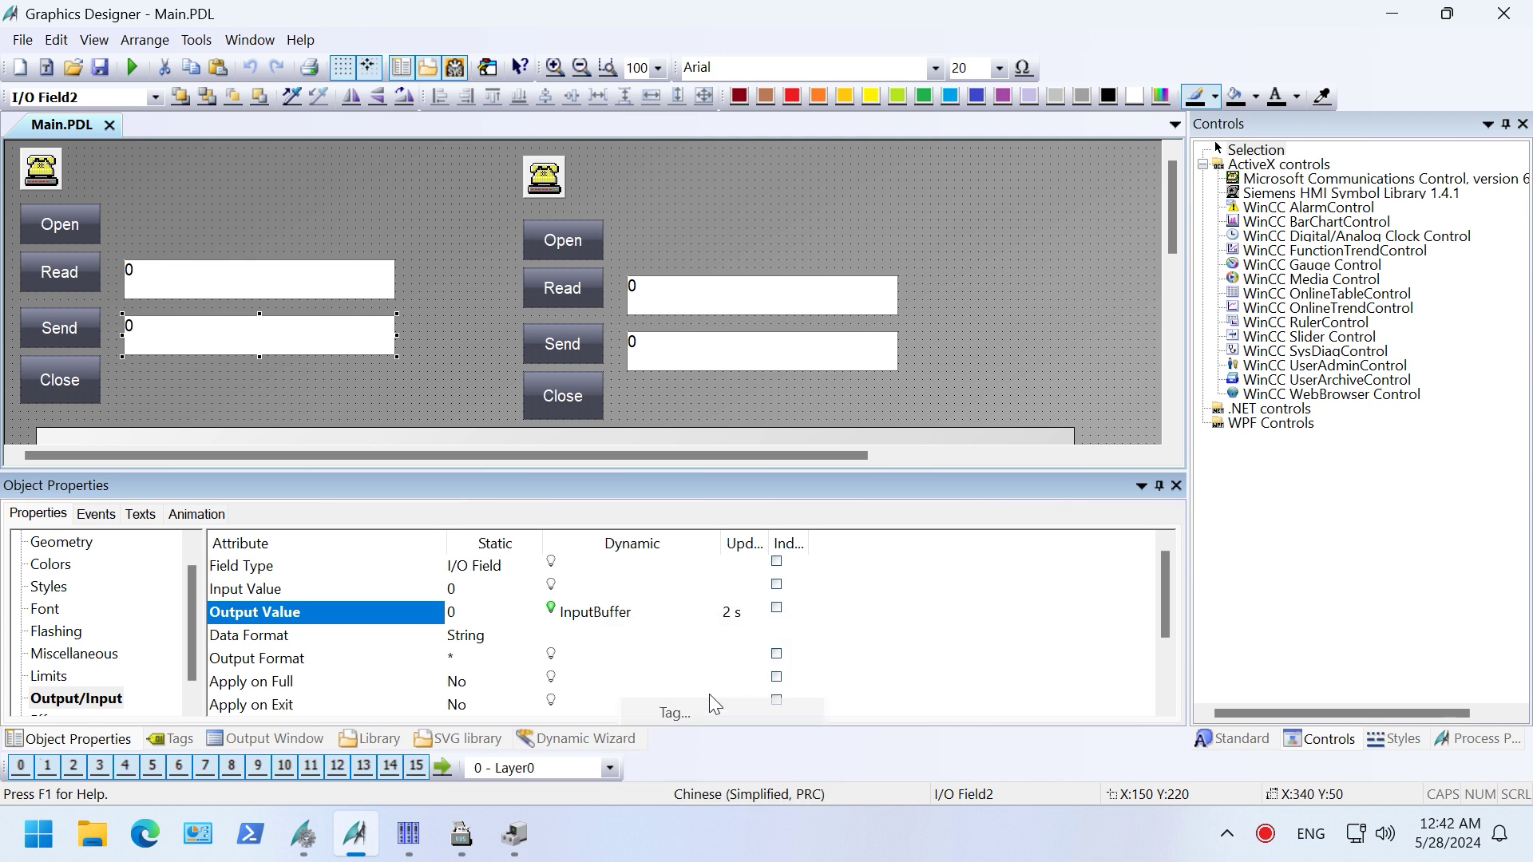
pyautogui.click(710, 711)
pyautogui.click(685, 385)
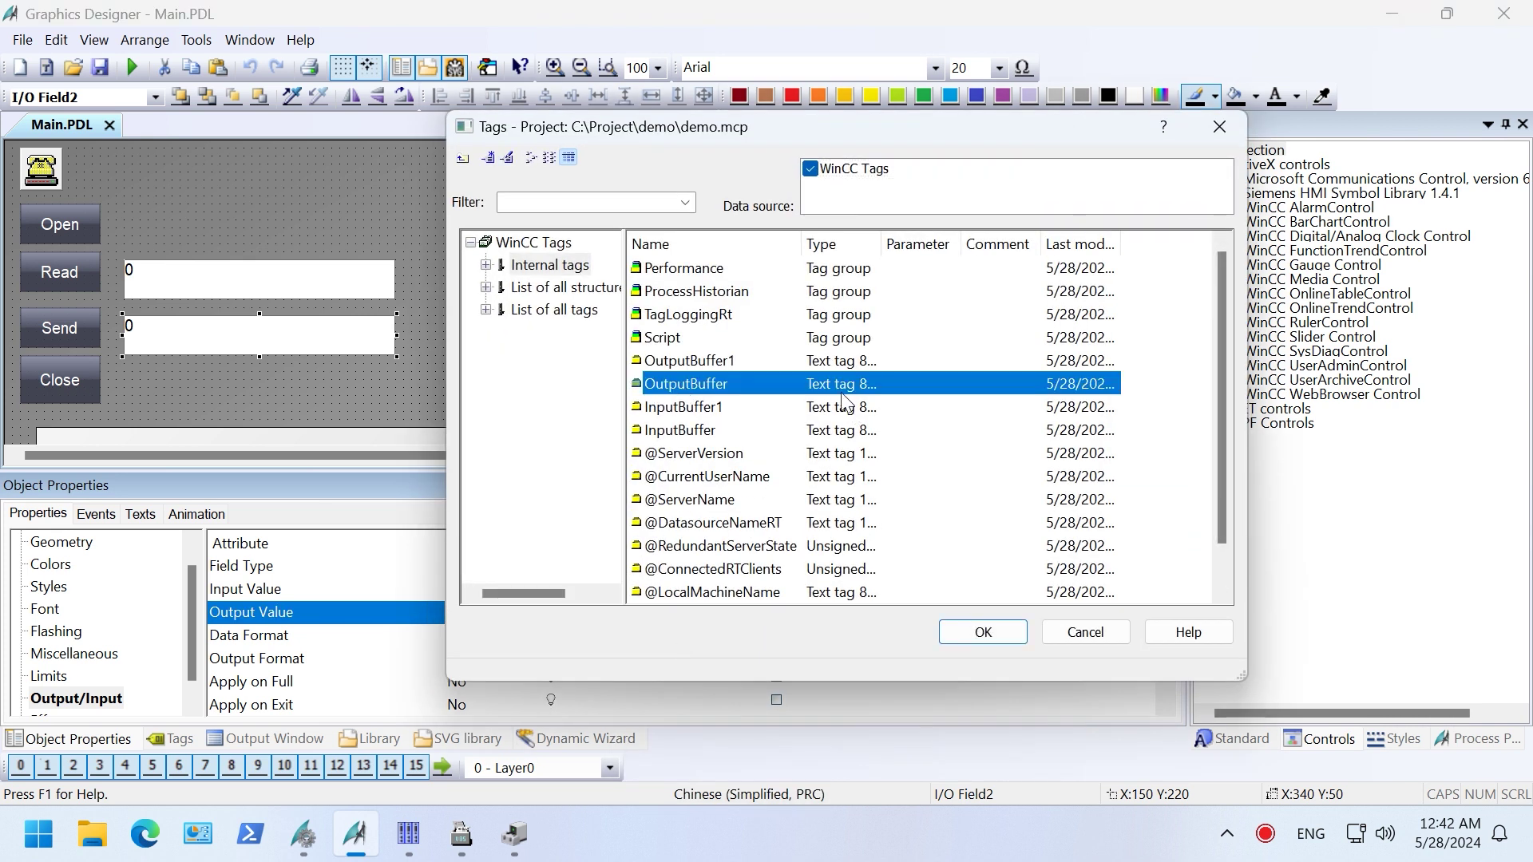
pyautogui.doubleClick(685, 384)
pyautogui.click(738, 625)
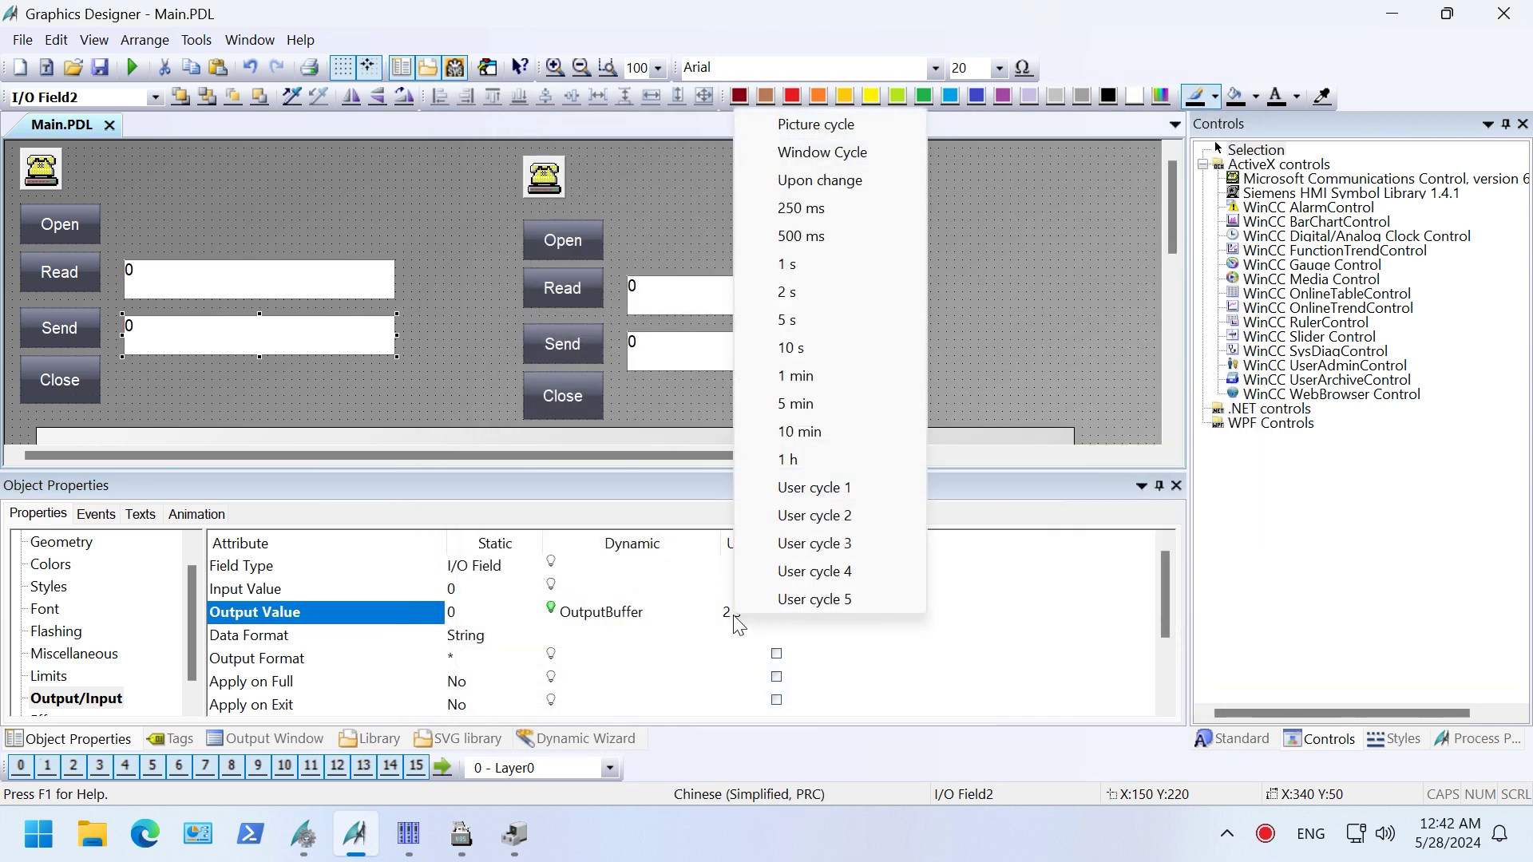
pyautogui.click(838, 180)
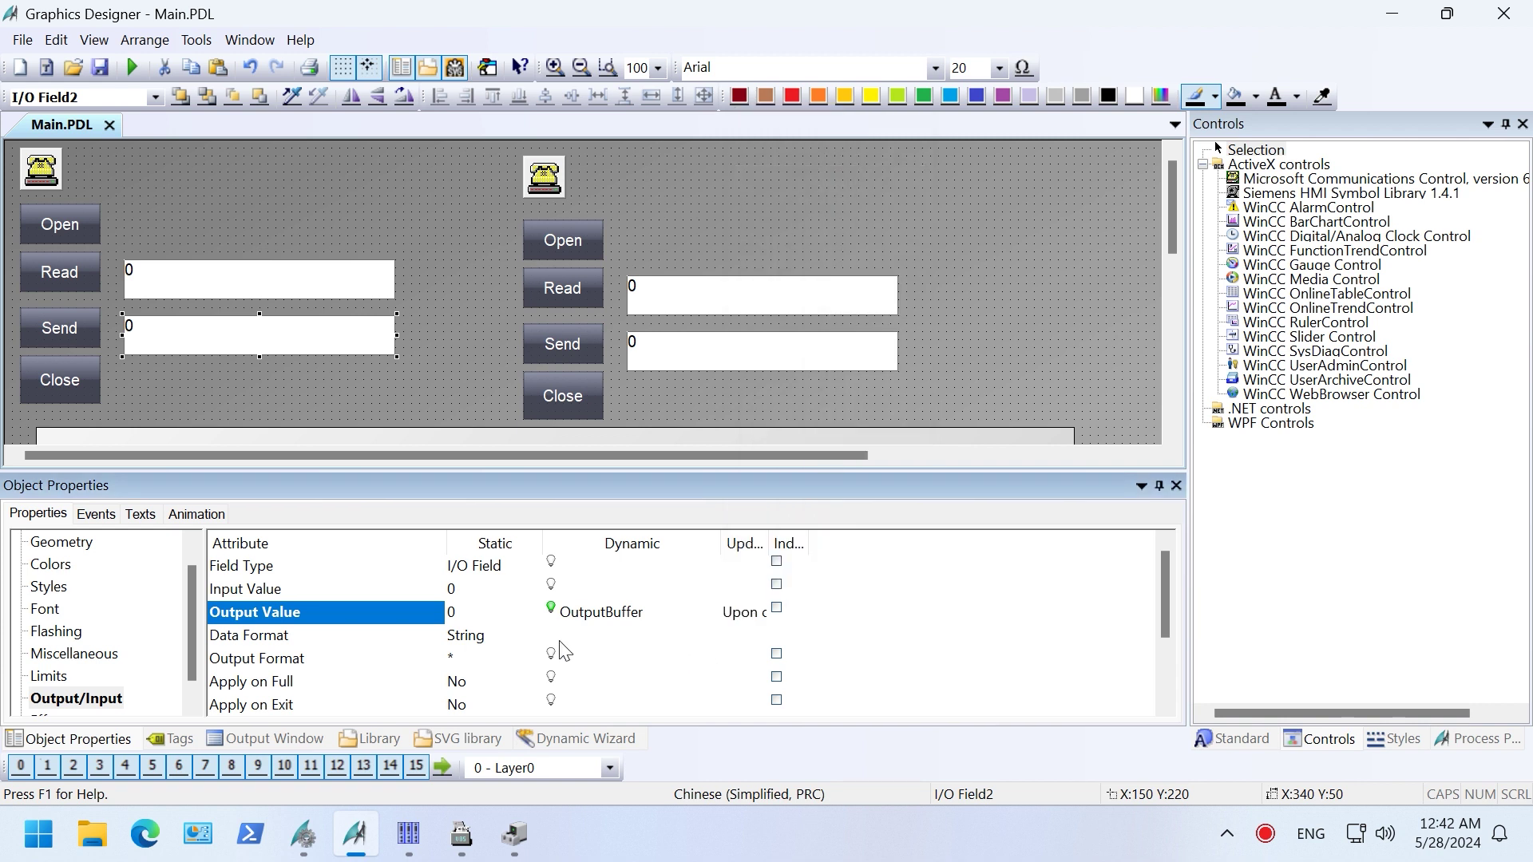
# Set Apply on Exit to Yes for the field beside the first Send button.
pyautogui.click(273, 683)
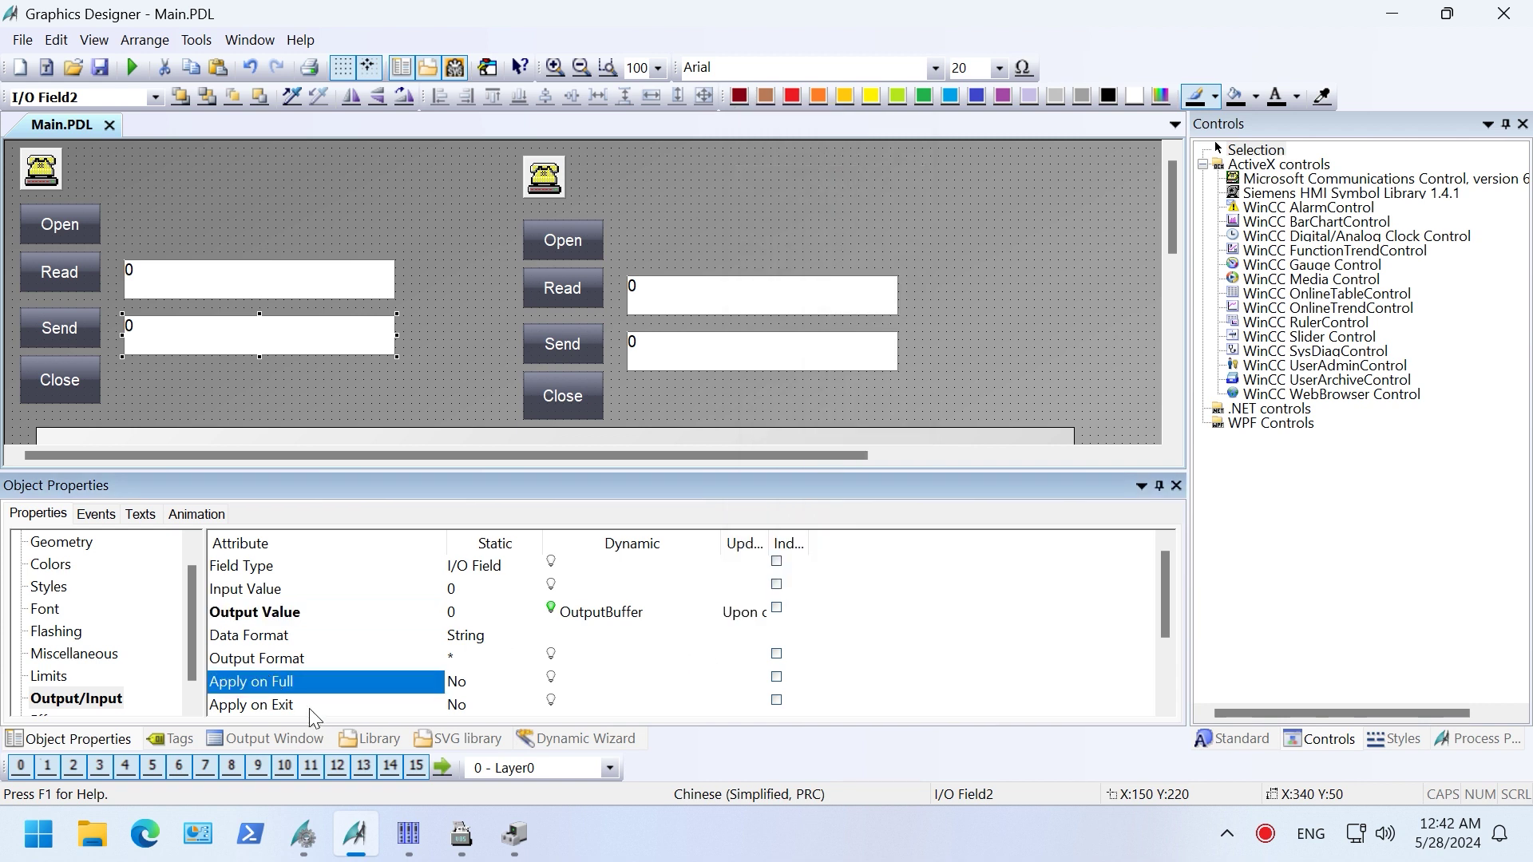
pyautogui.doubleClick(309, 707)
pyautogui.scroll(-1, 523, 675)
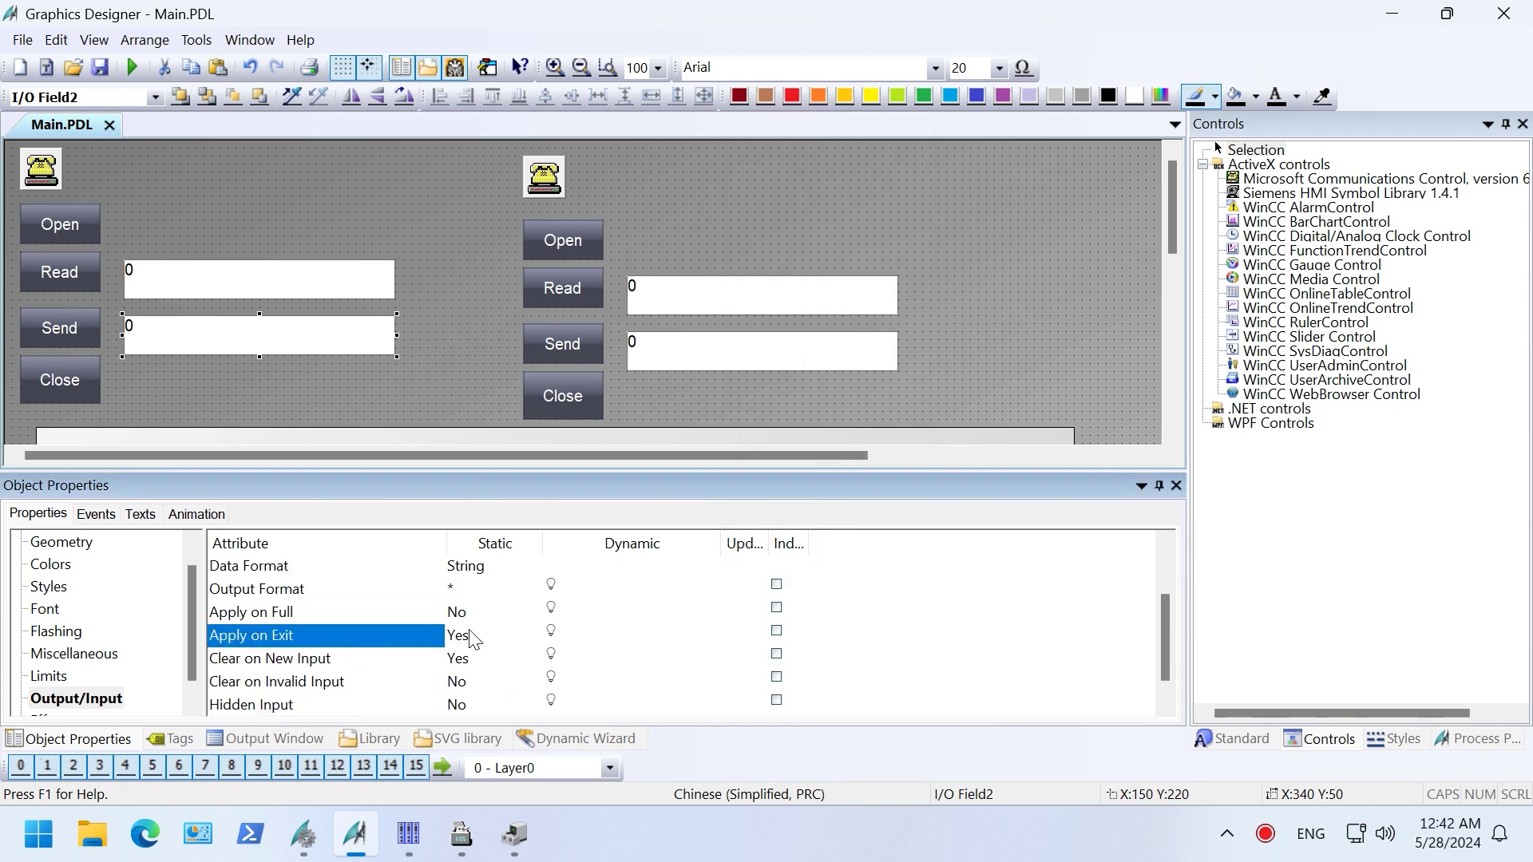
# Connect the Output Value of the field beside the second Send button to OutputBuffer1, updated Upon change, and set Apply on Exit to Yes.
pyautogui.scroll(-1, 557, 612)
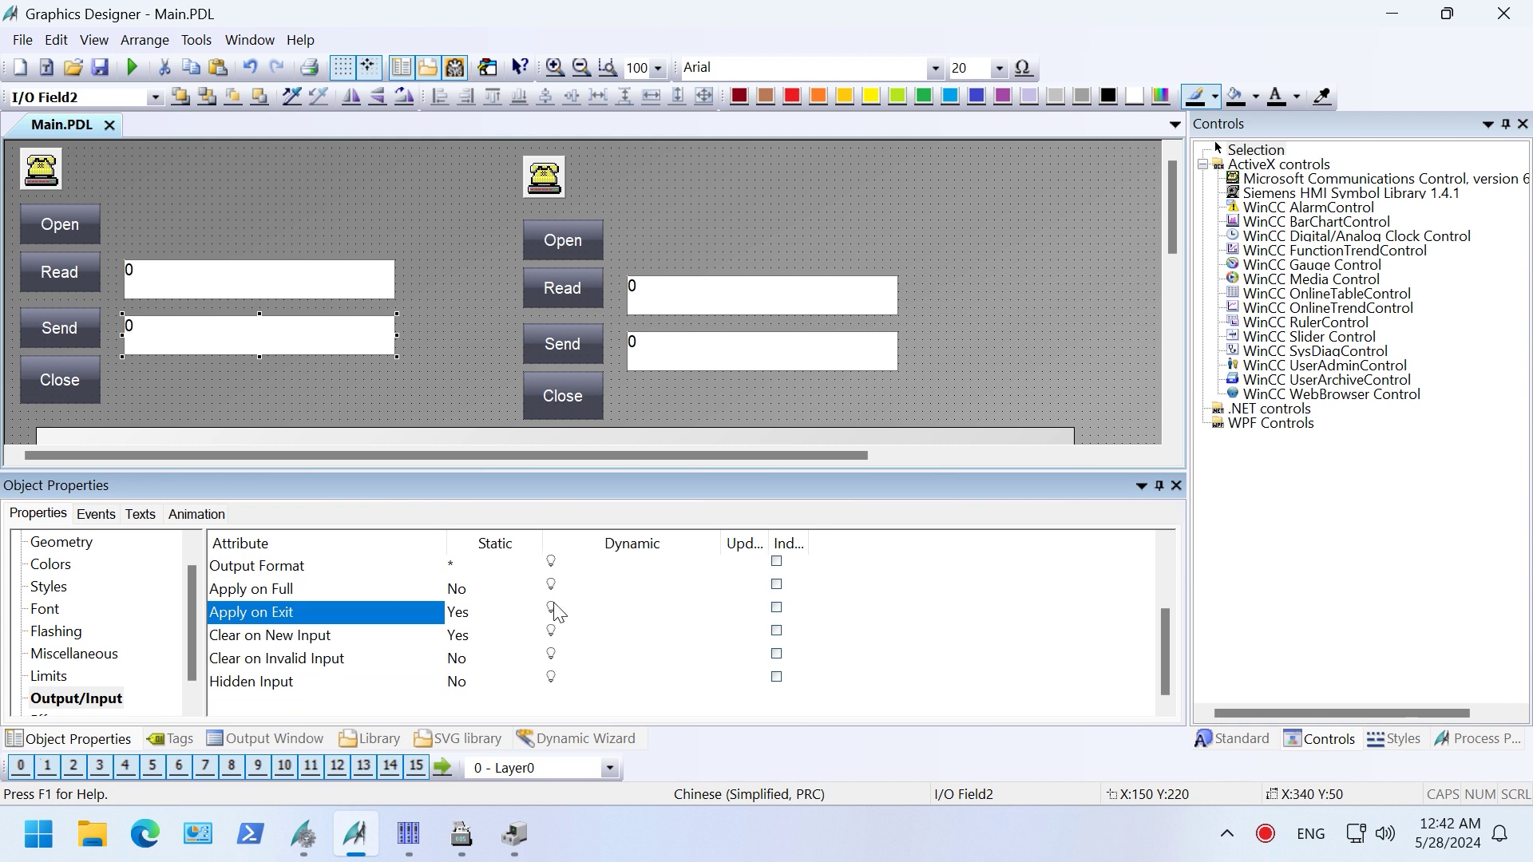
pyautogui.scroll(3, 511, 559)
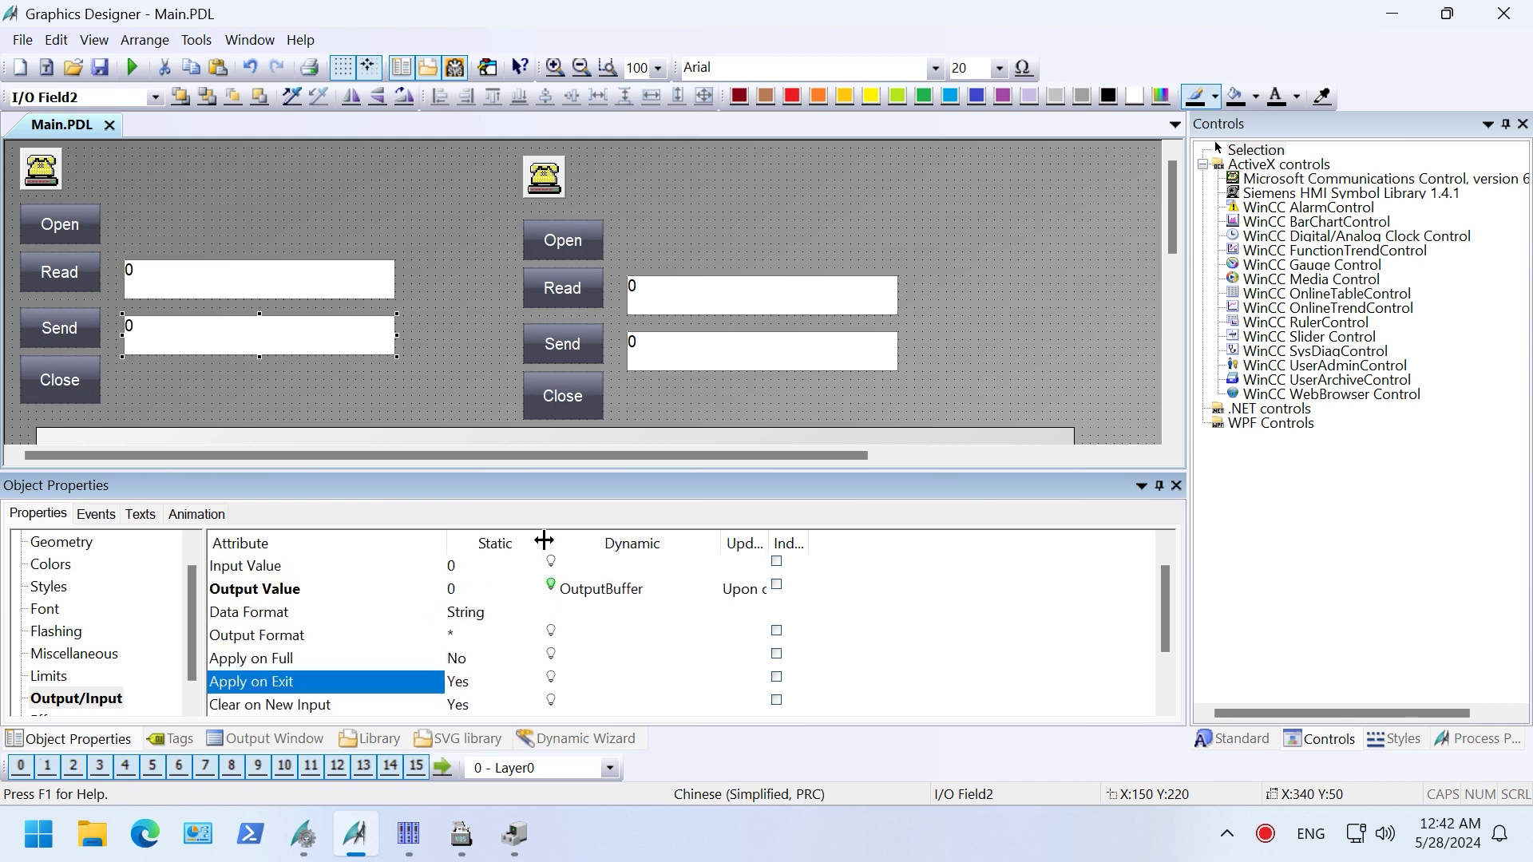
pyautogui.click(693, 360)
pyautogui.rightClick(627, 619)
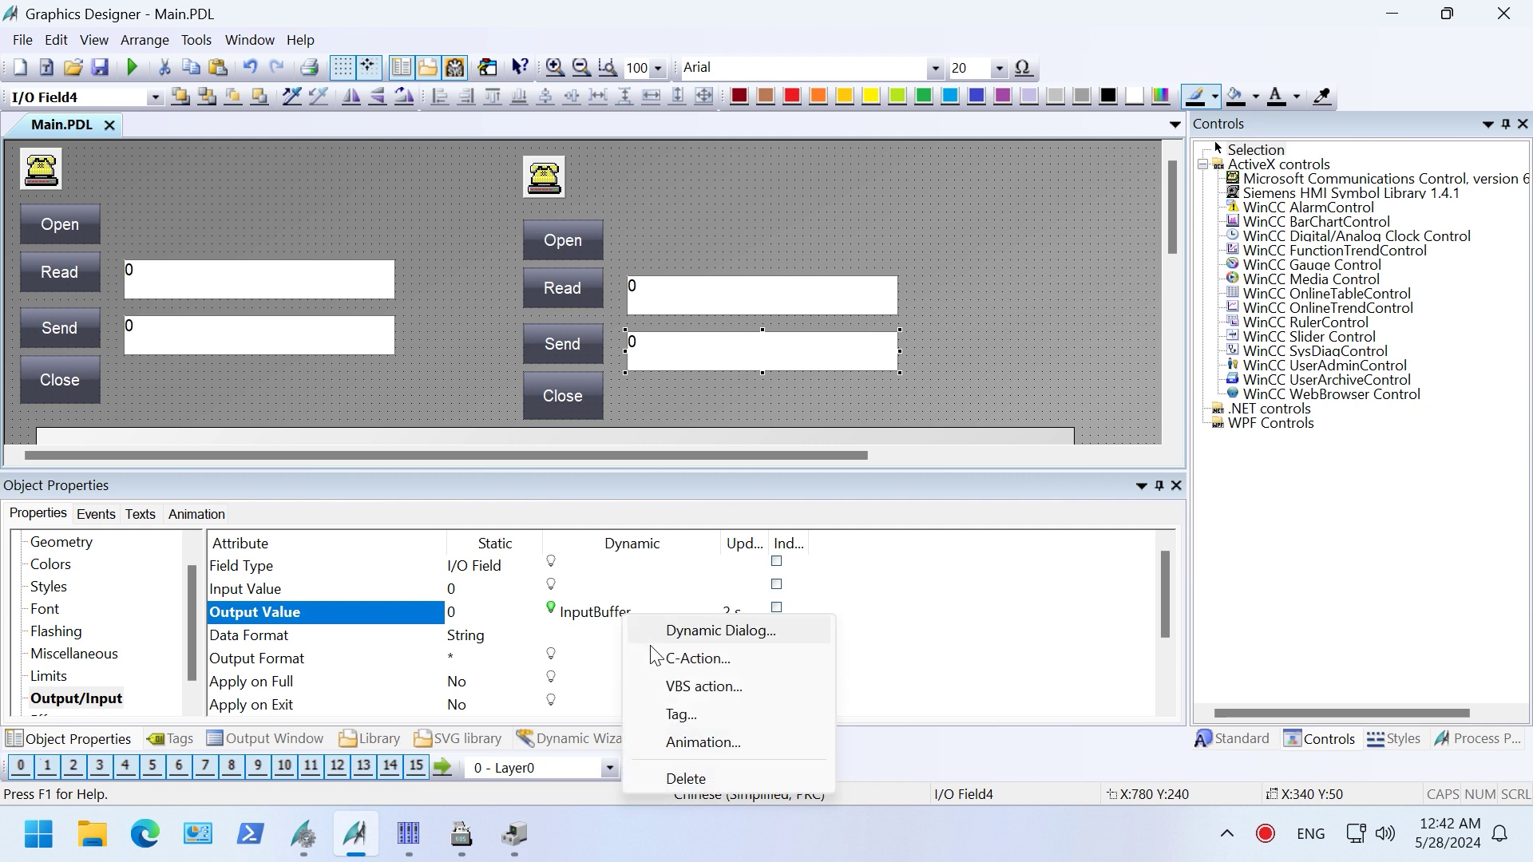
pyautogui.click(765, 712)
pyautogui.click(765, 313)
pyautogui.click(983, 630)
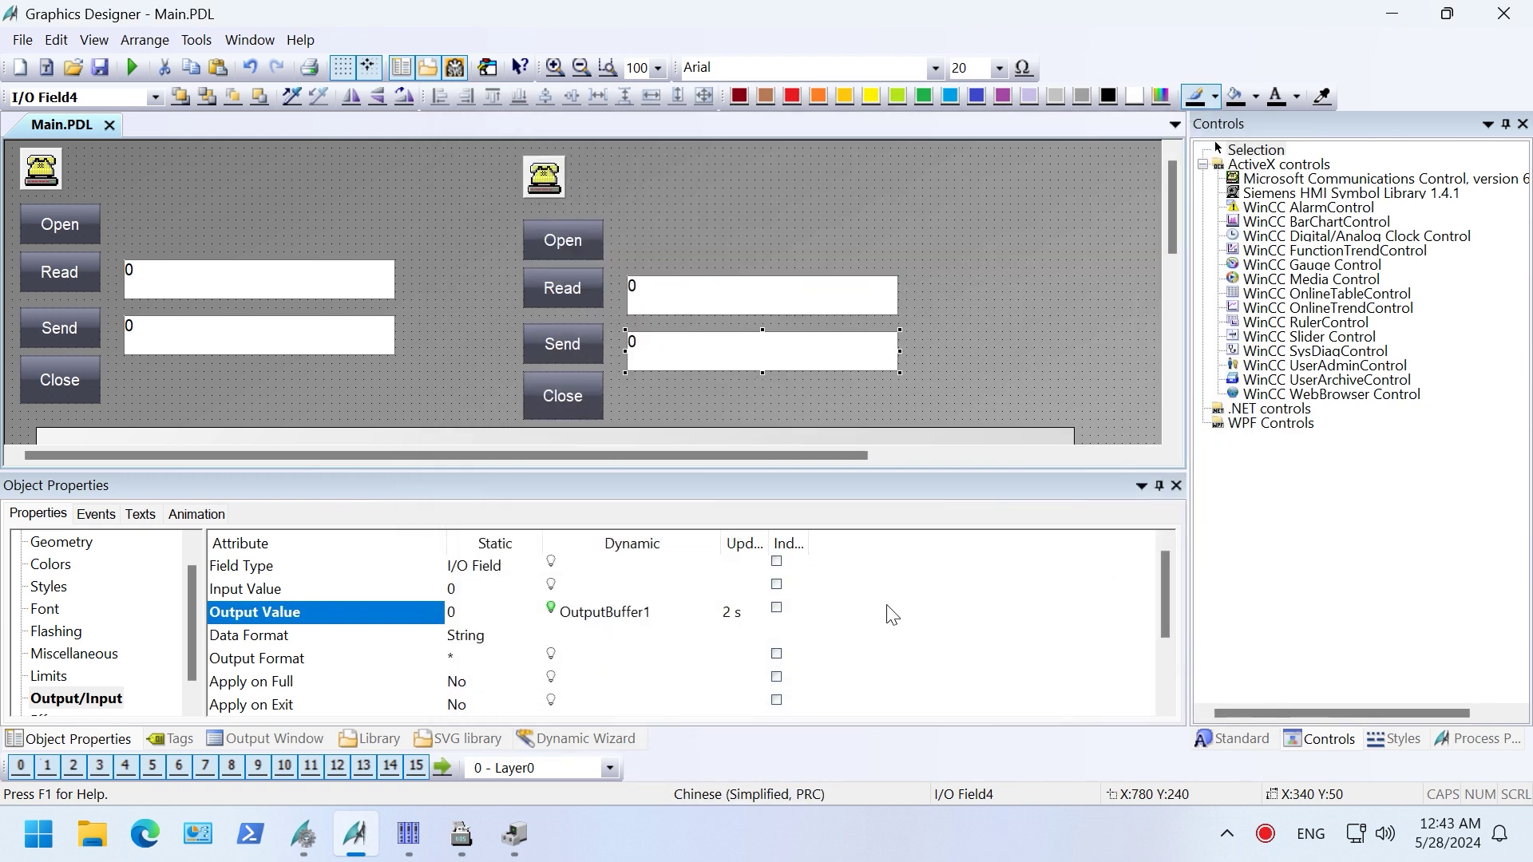
pyautogui.click(745, 615)
pyautogui.click(778, 181)
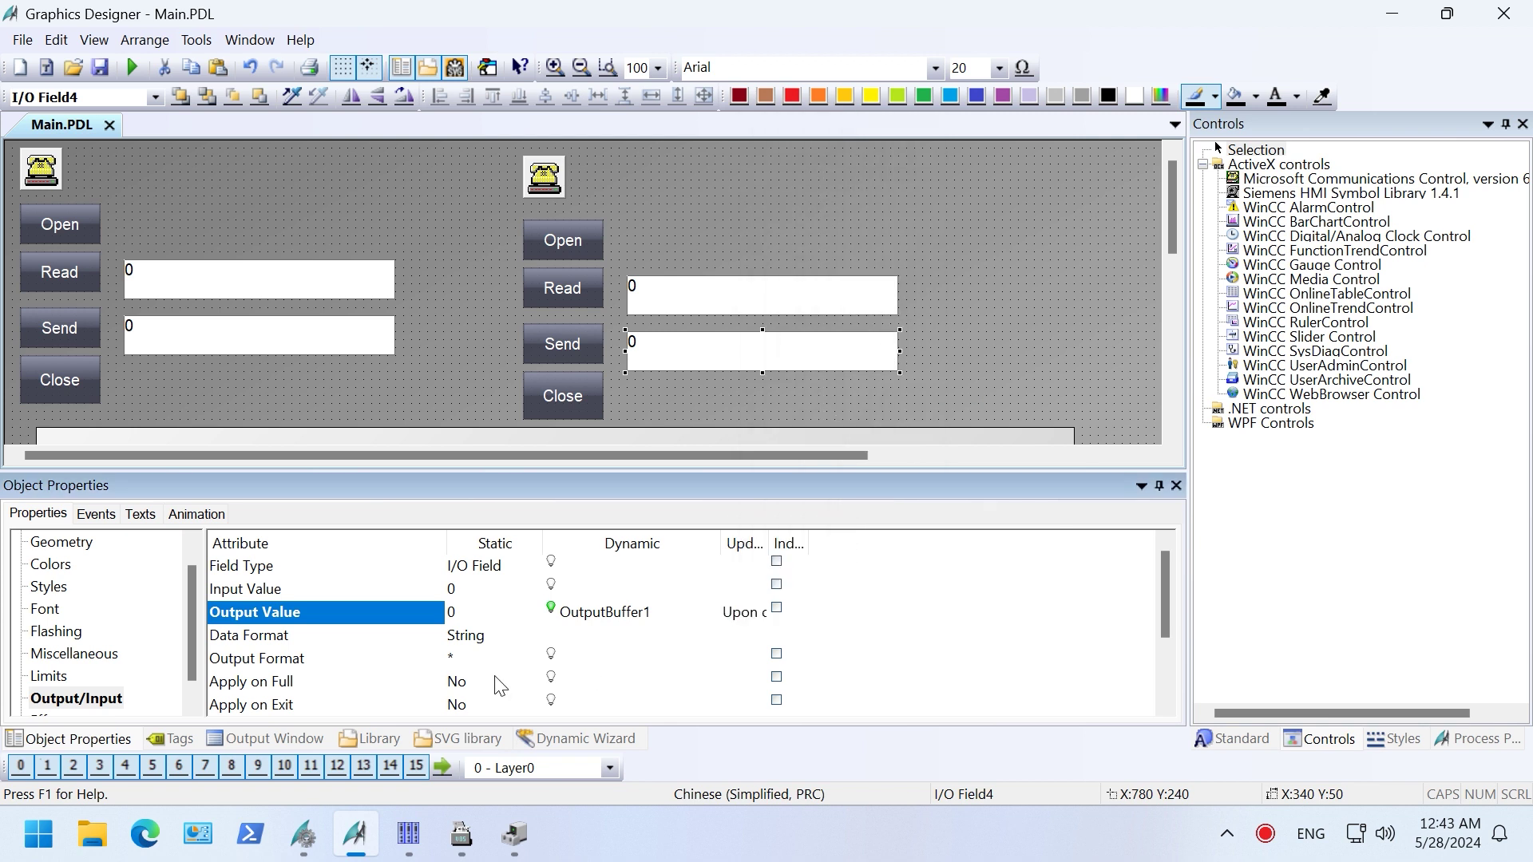
pyautogui.doubleClick(310, 704)
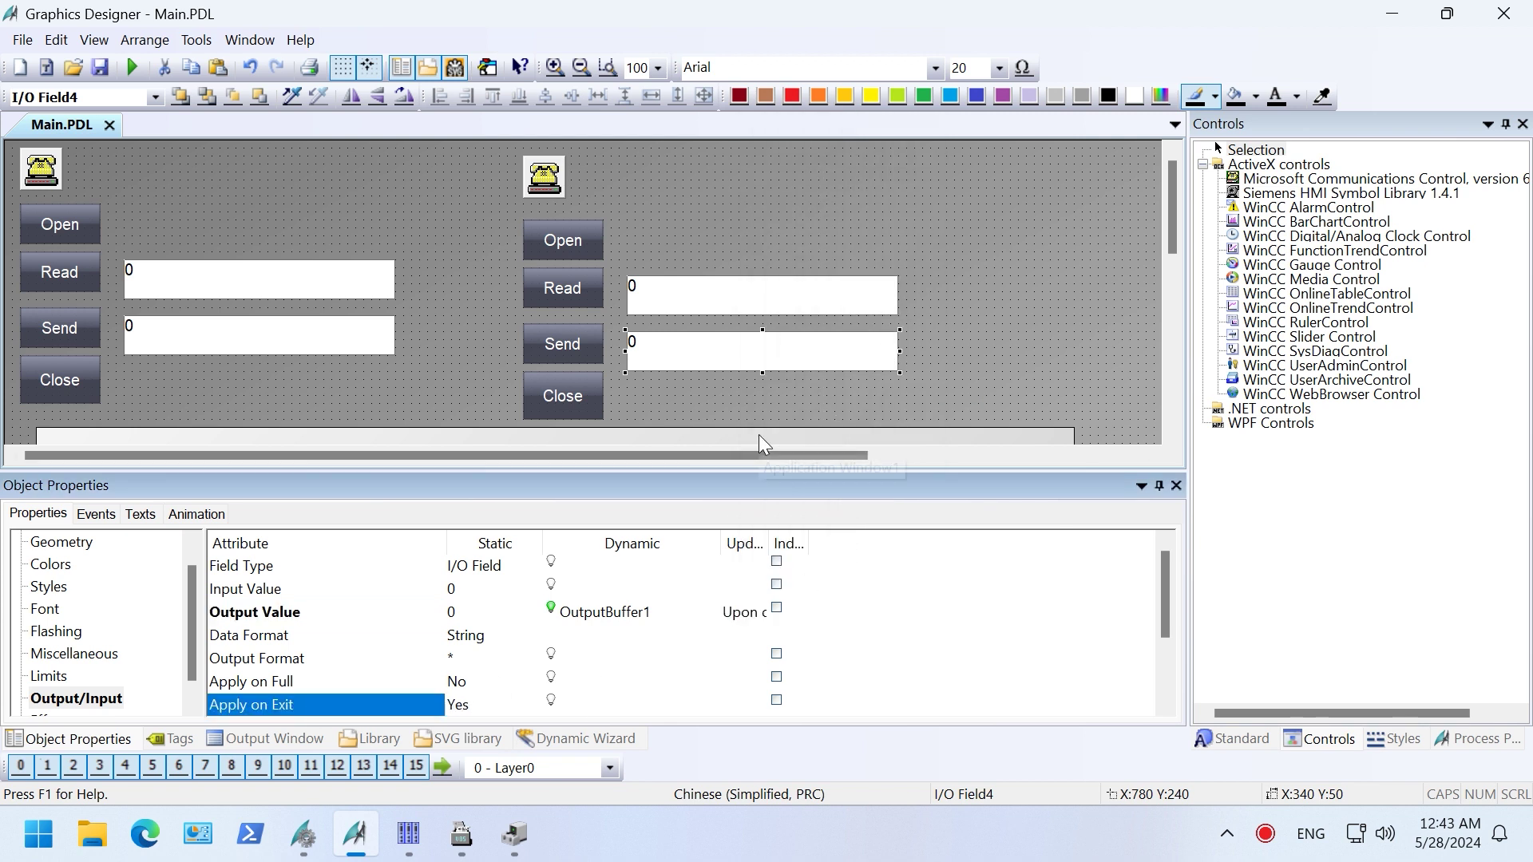
# Connect the Output Value of the field beside the second Read button to the InputBuffer1 tag, updated Upon change.
pyautogui.click(711, 307)
pyautogui.click(303, 619)
pyautogui.rightClick(621, 612)
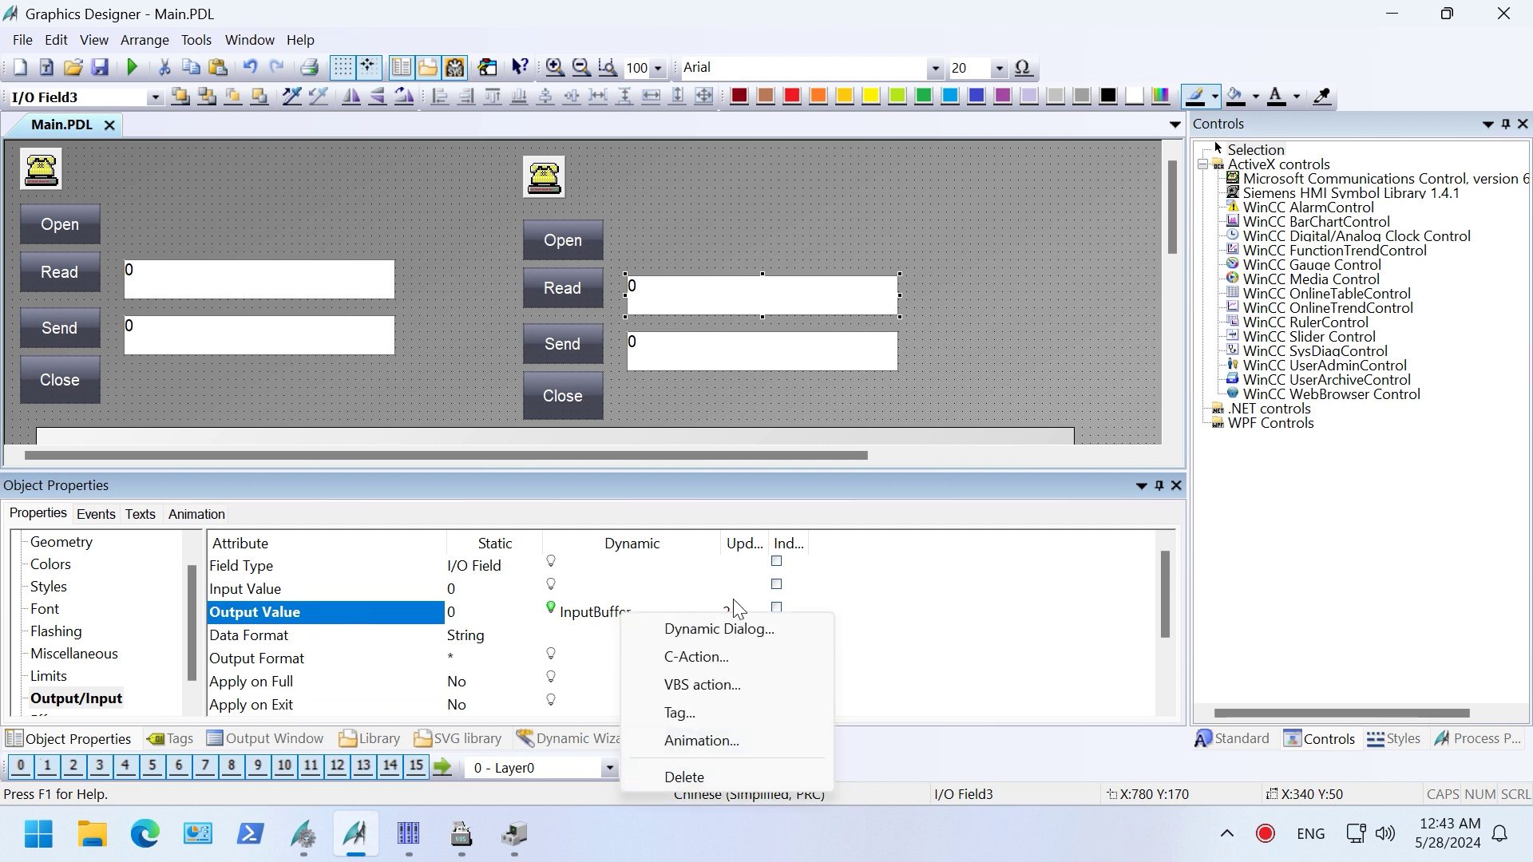
pyautogui.click(687, 714)
pyautogui.click(687, 357)
pyautogui.click(982, 630)
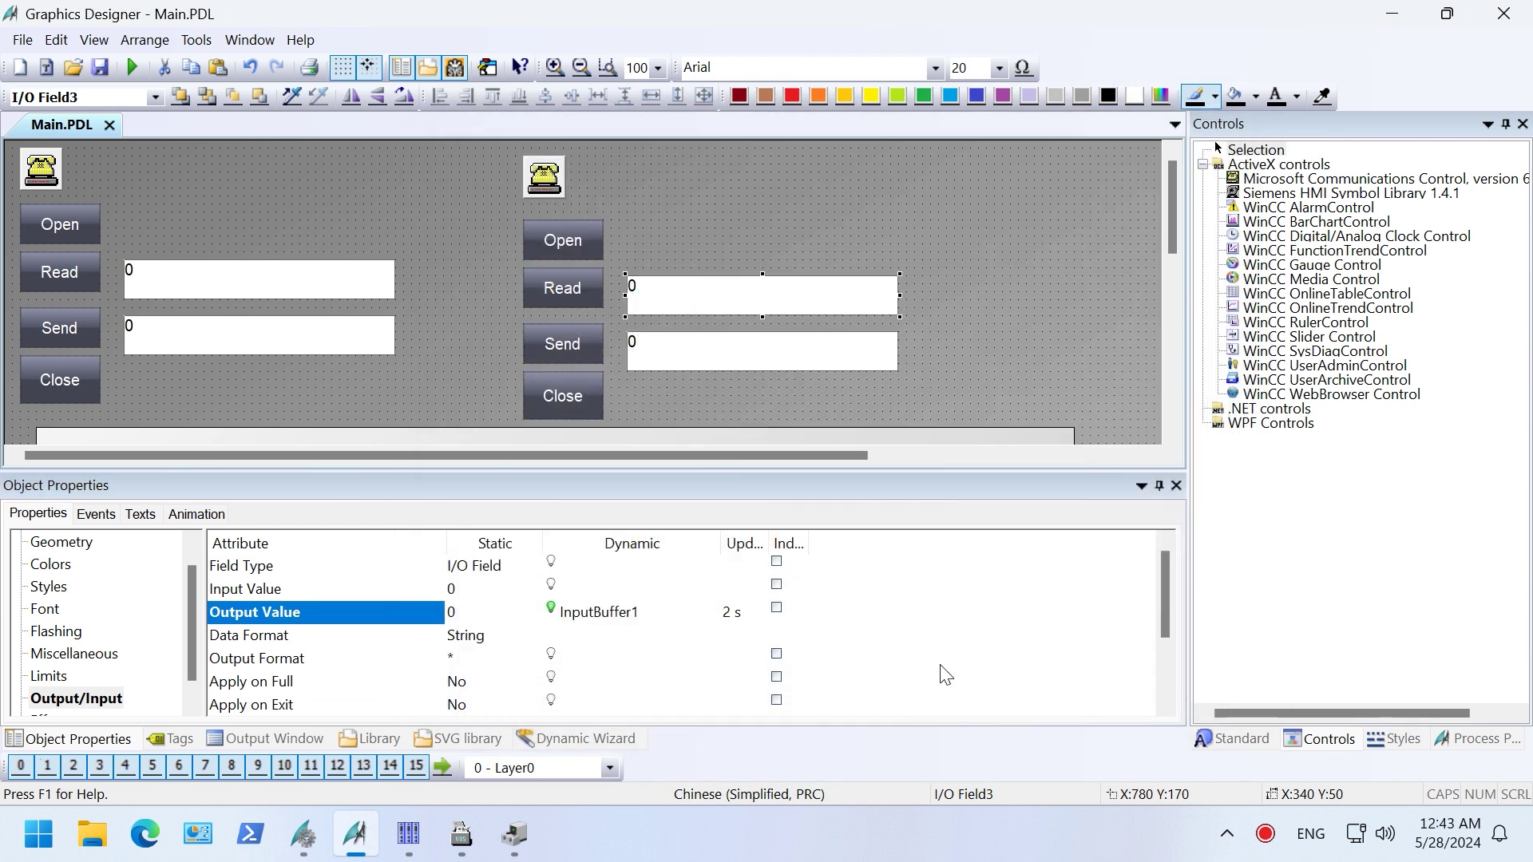
pyautogui.click(735, 618)
pyautogui.click(834, 172)
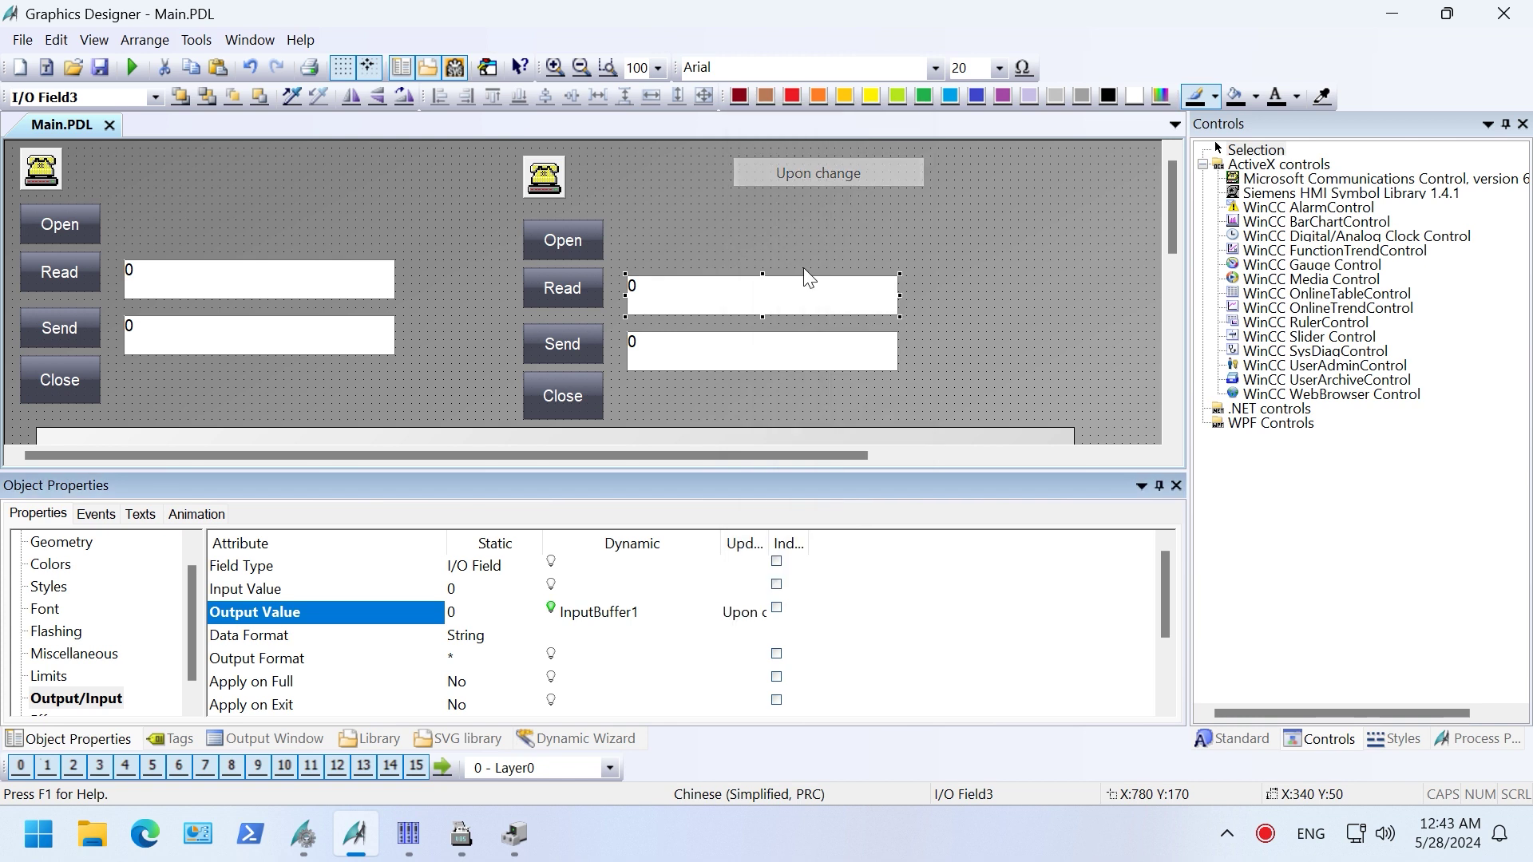
# Set the Output Value update cycle of the field beside the first Read button to Upon change.
pyautogui.moveTo(764, 542); pyautogui.dragTo(897, 544)
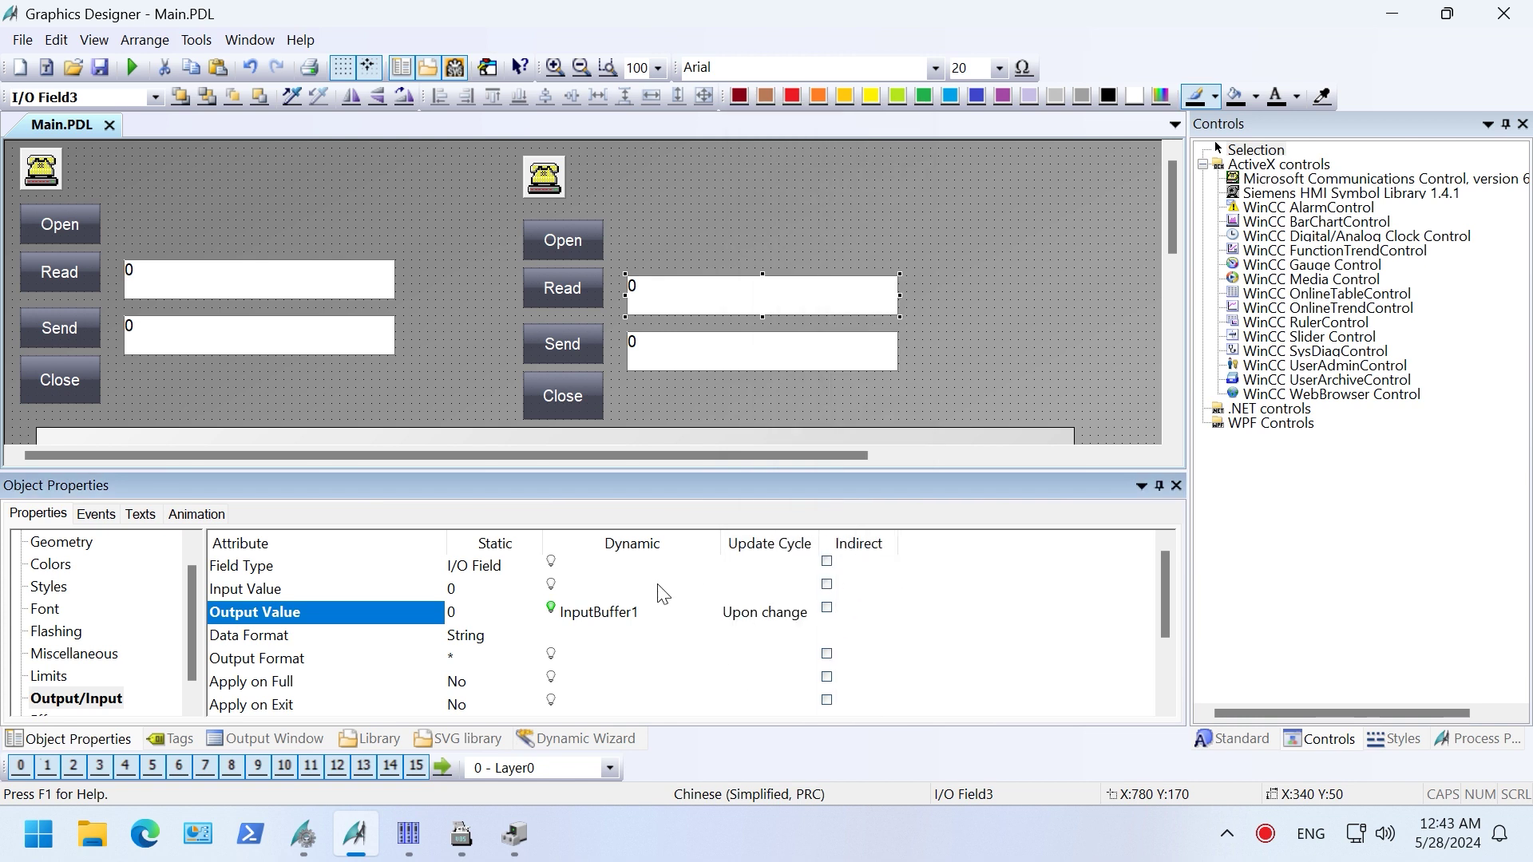
pyautogui.click(342, 292)
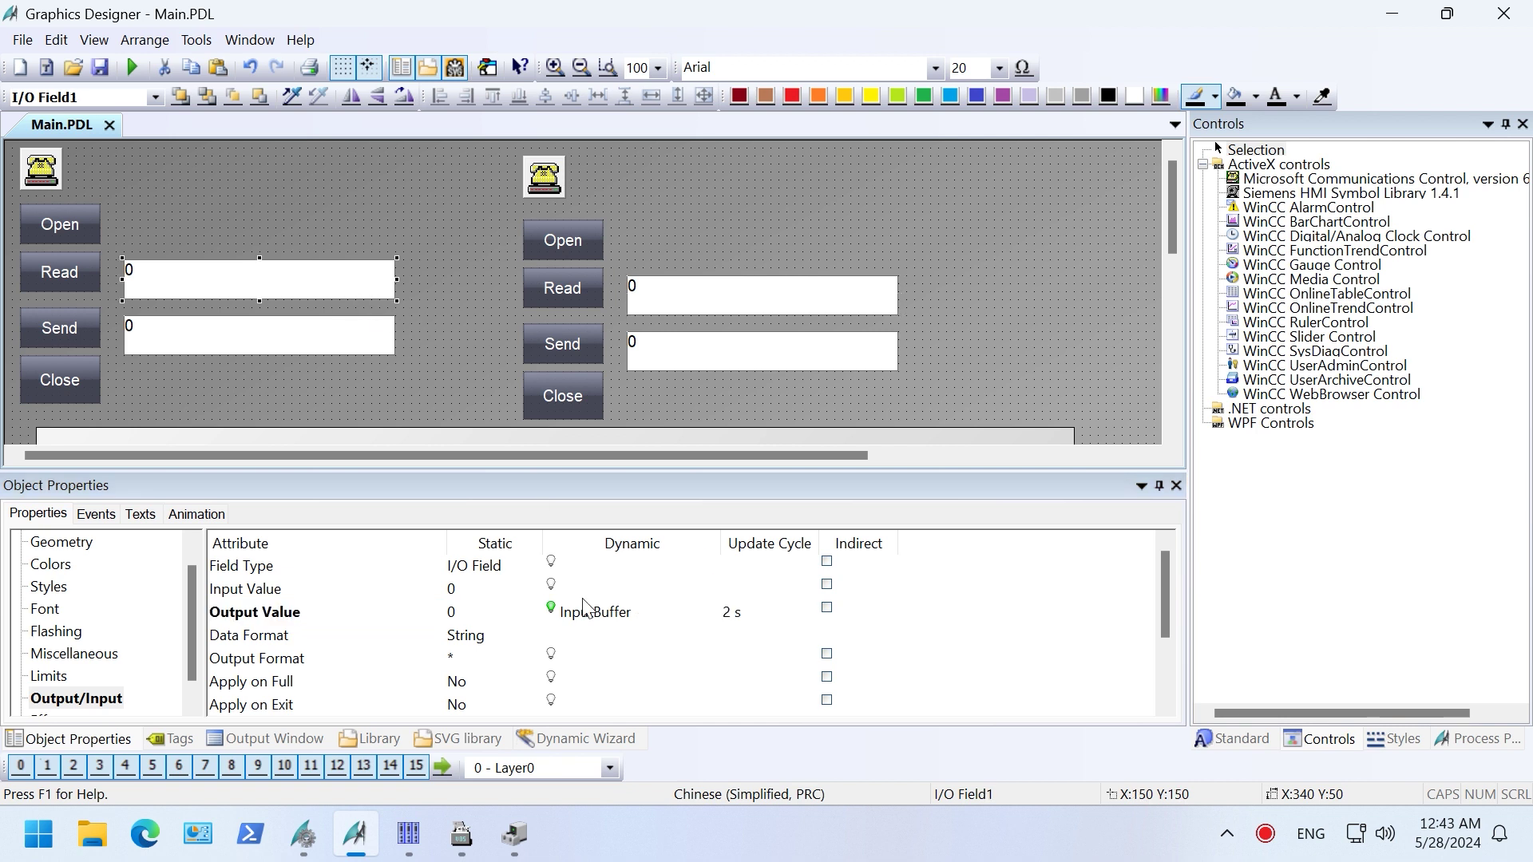
pyautogui.click(320, 621)
pyautogui.doubleClick(732, 621)
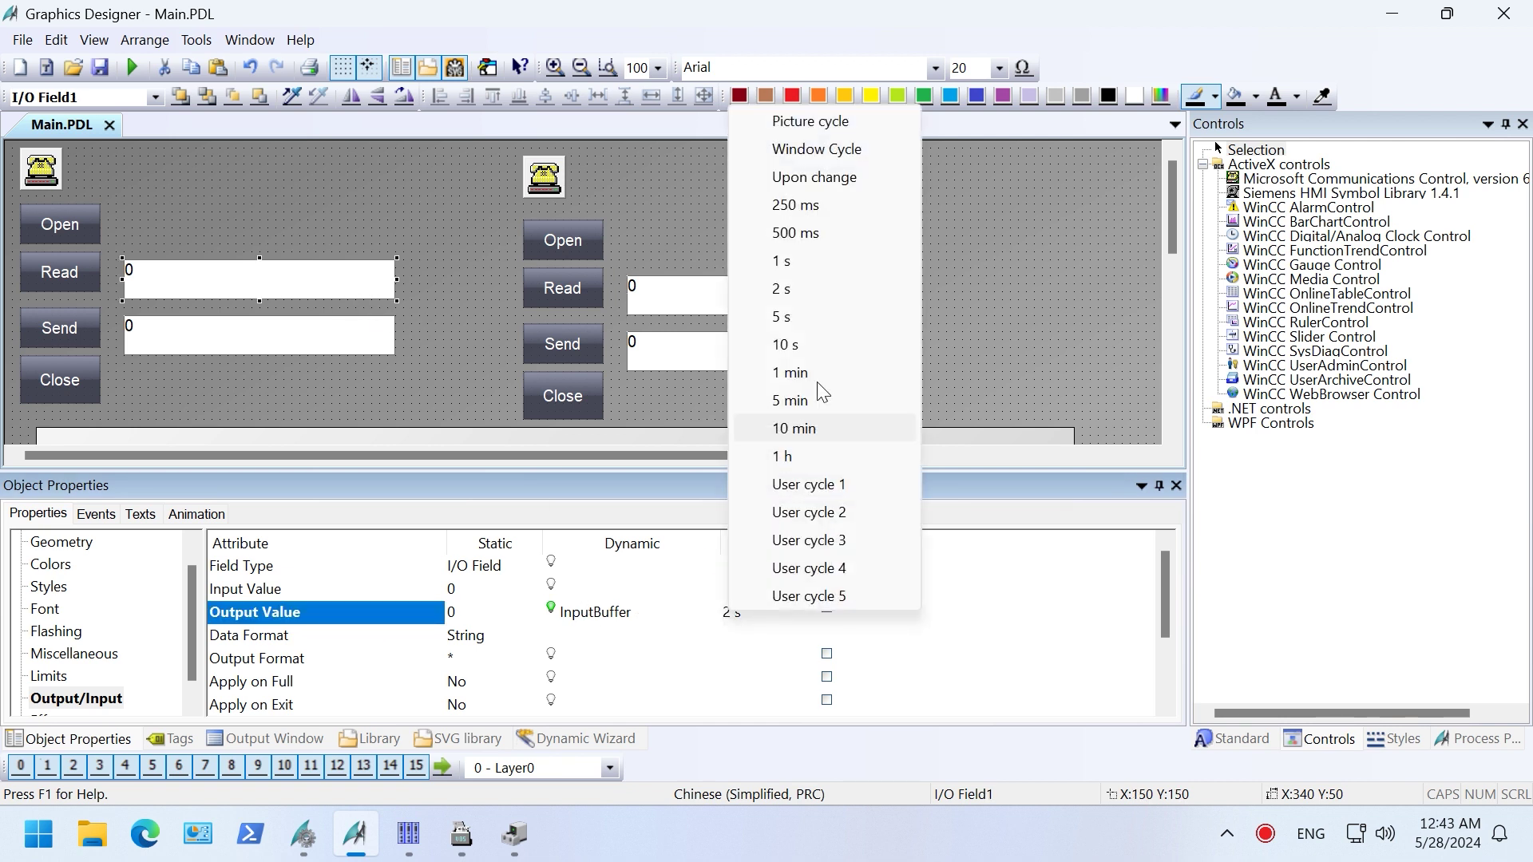
pyautogui.click(808, 175)
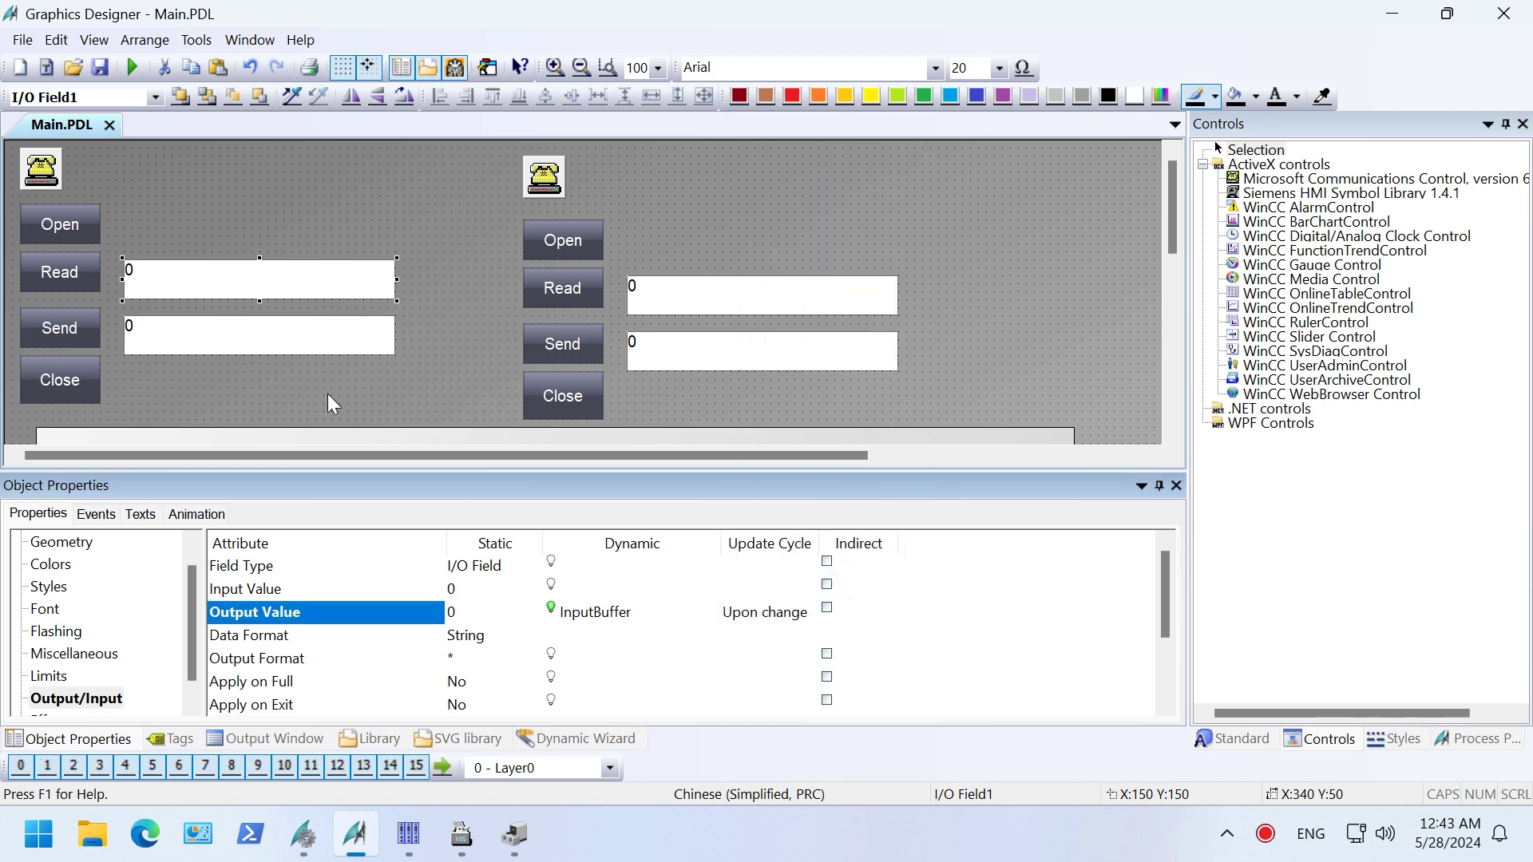
pyautogui.click(189, 400)
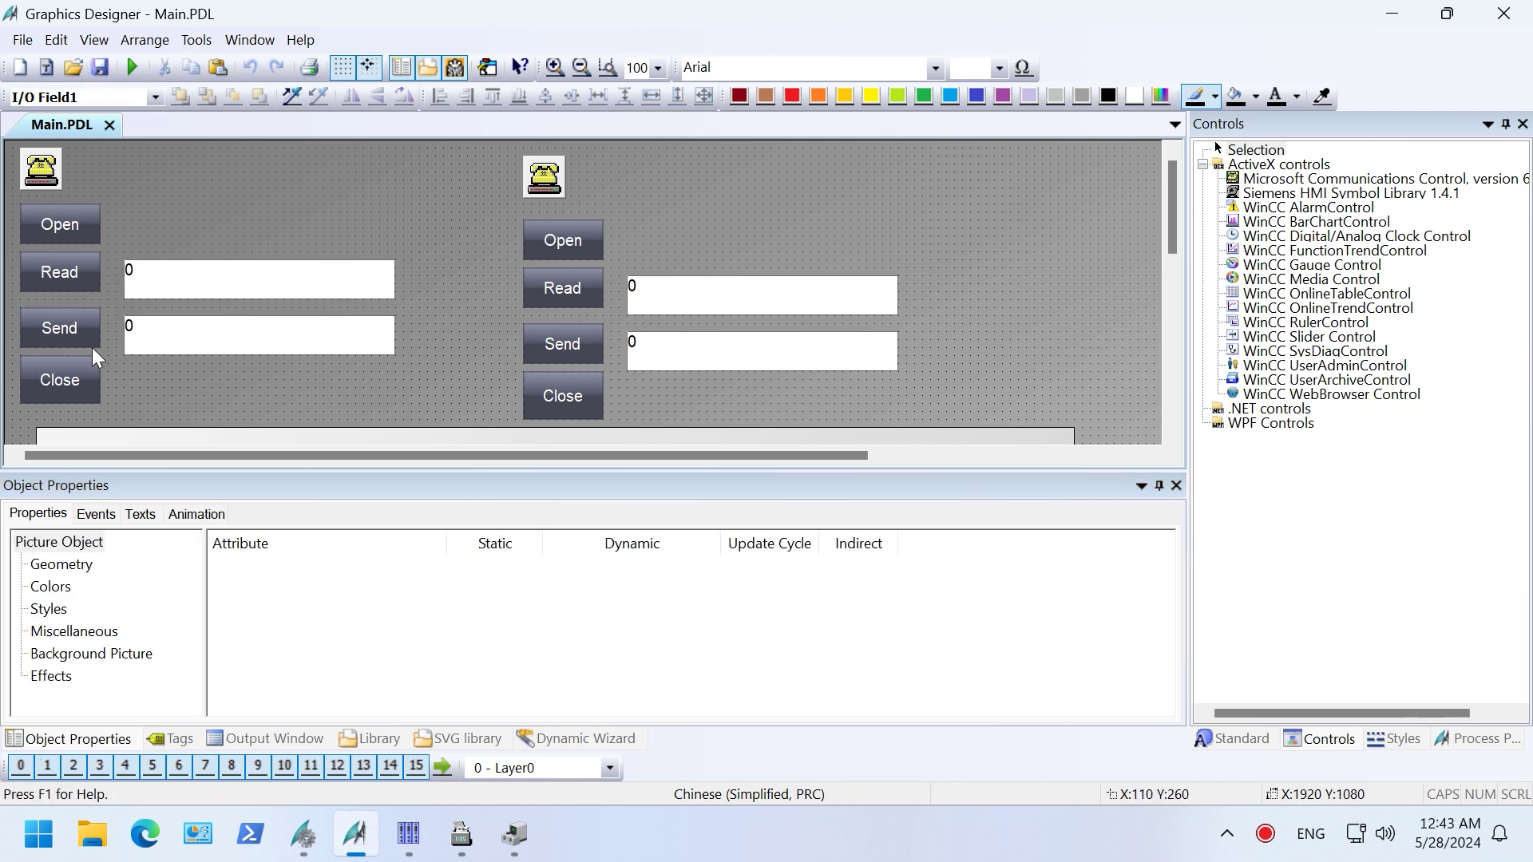
# Replace the first Send button's Mouse Click script body with Send "MSComm1", HMIRuntime.Tags("OutputBuffer").Read.
pyautogui.click(79, 324)
pyautogui.click(98, 514)
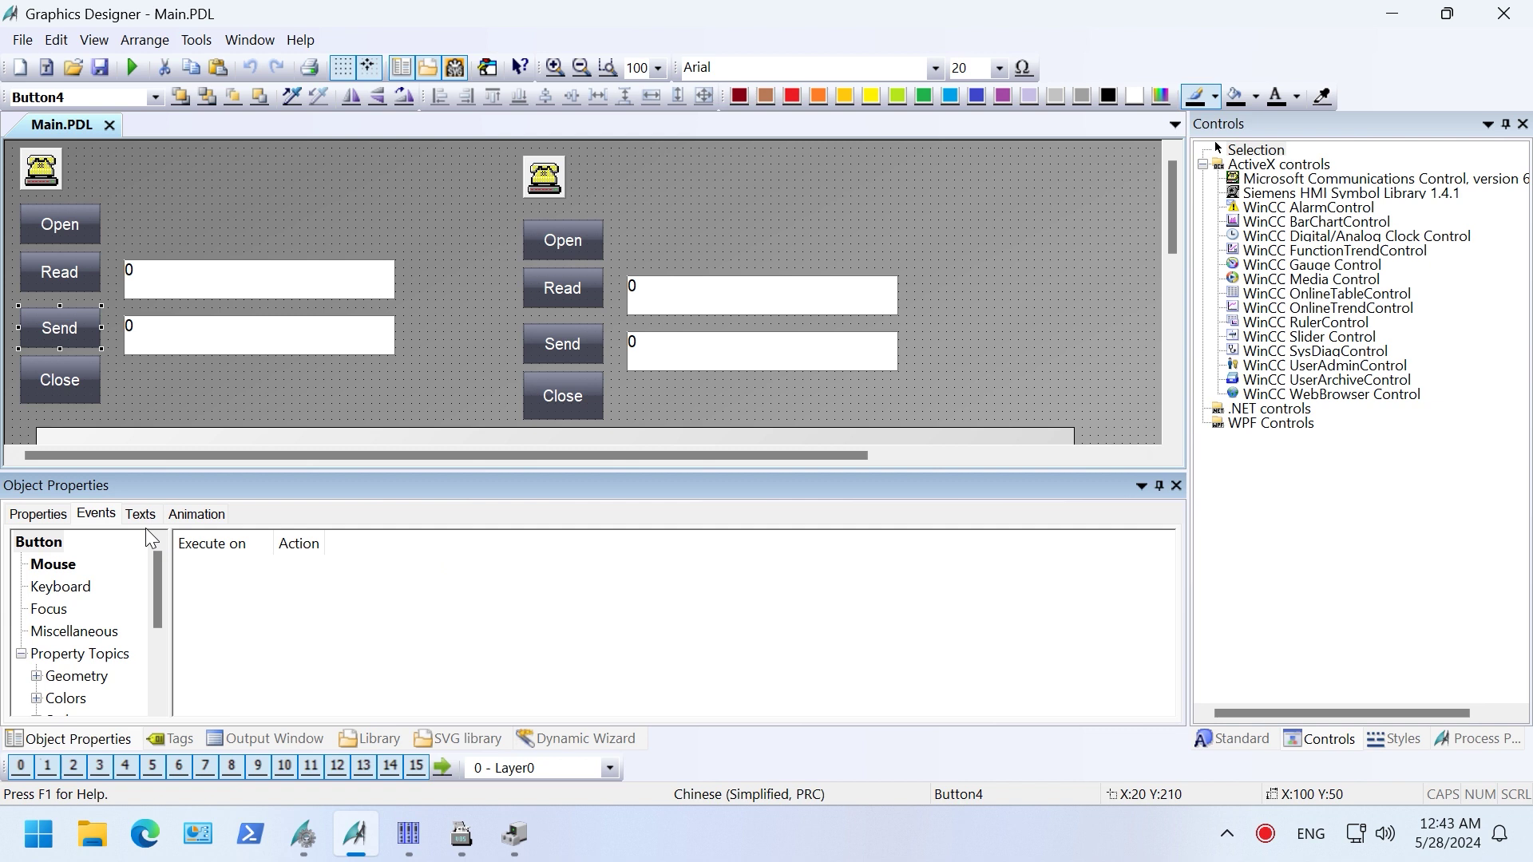
pyautogui.click(60, 572)
pyautogui.doubleClick(309, 569)
pyautogui.click(746, 412)
pyautogui.moveTo(831, 338); pyautogui.dragTo(554, 313)
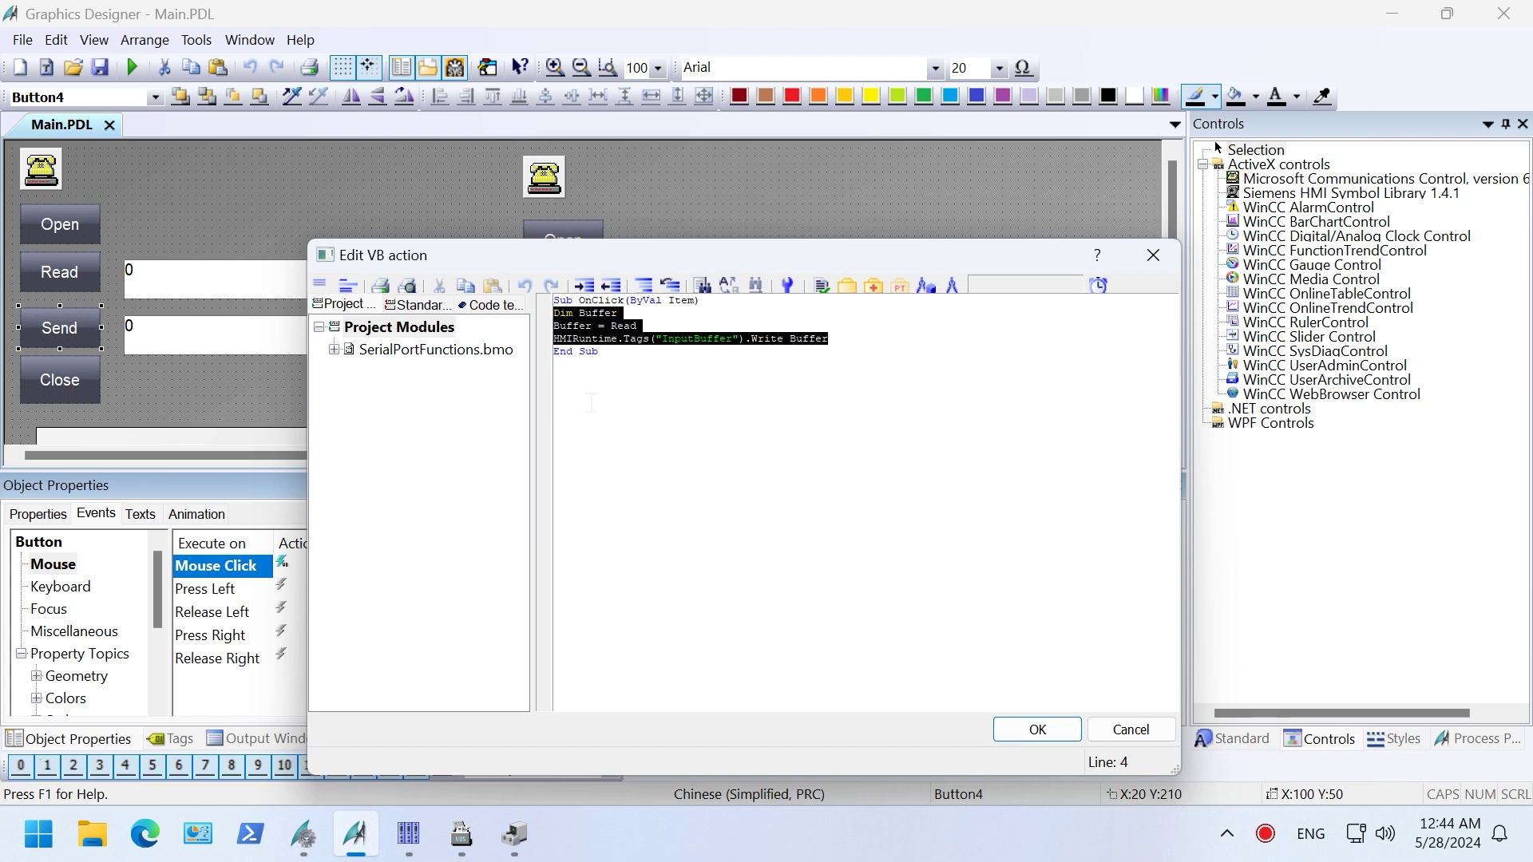
pyautogui.write('Send "MSComm1", HMIRuntime.Tags("OutputBuffer")')
pyautogui.press('Right')
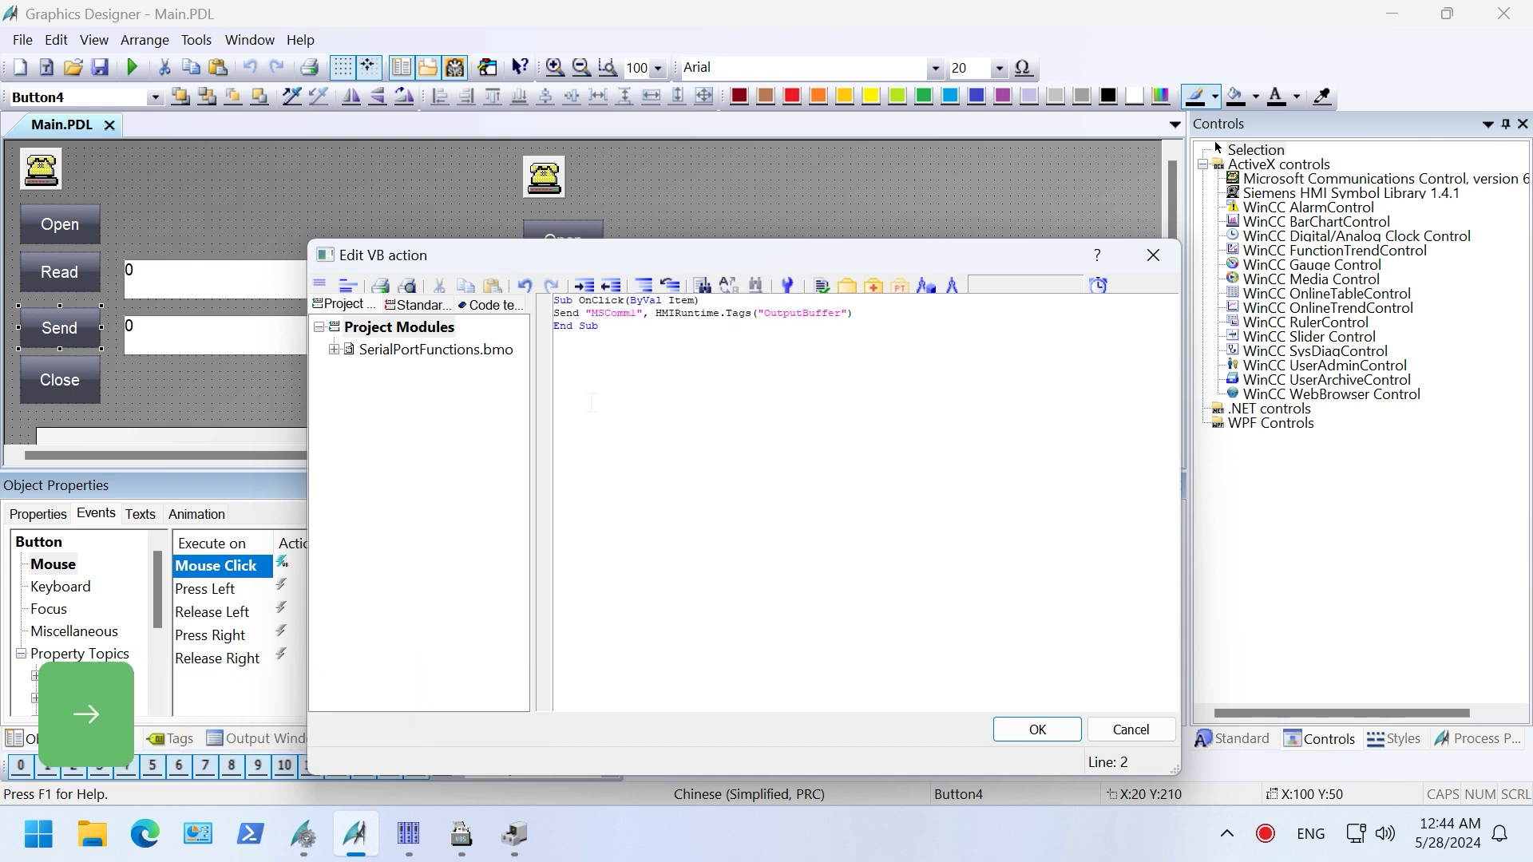
pyautogui.write('.Read')
pyautogui.press('Tab')
pyautogui.click(1071, 729)
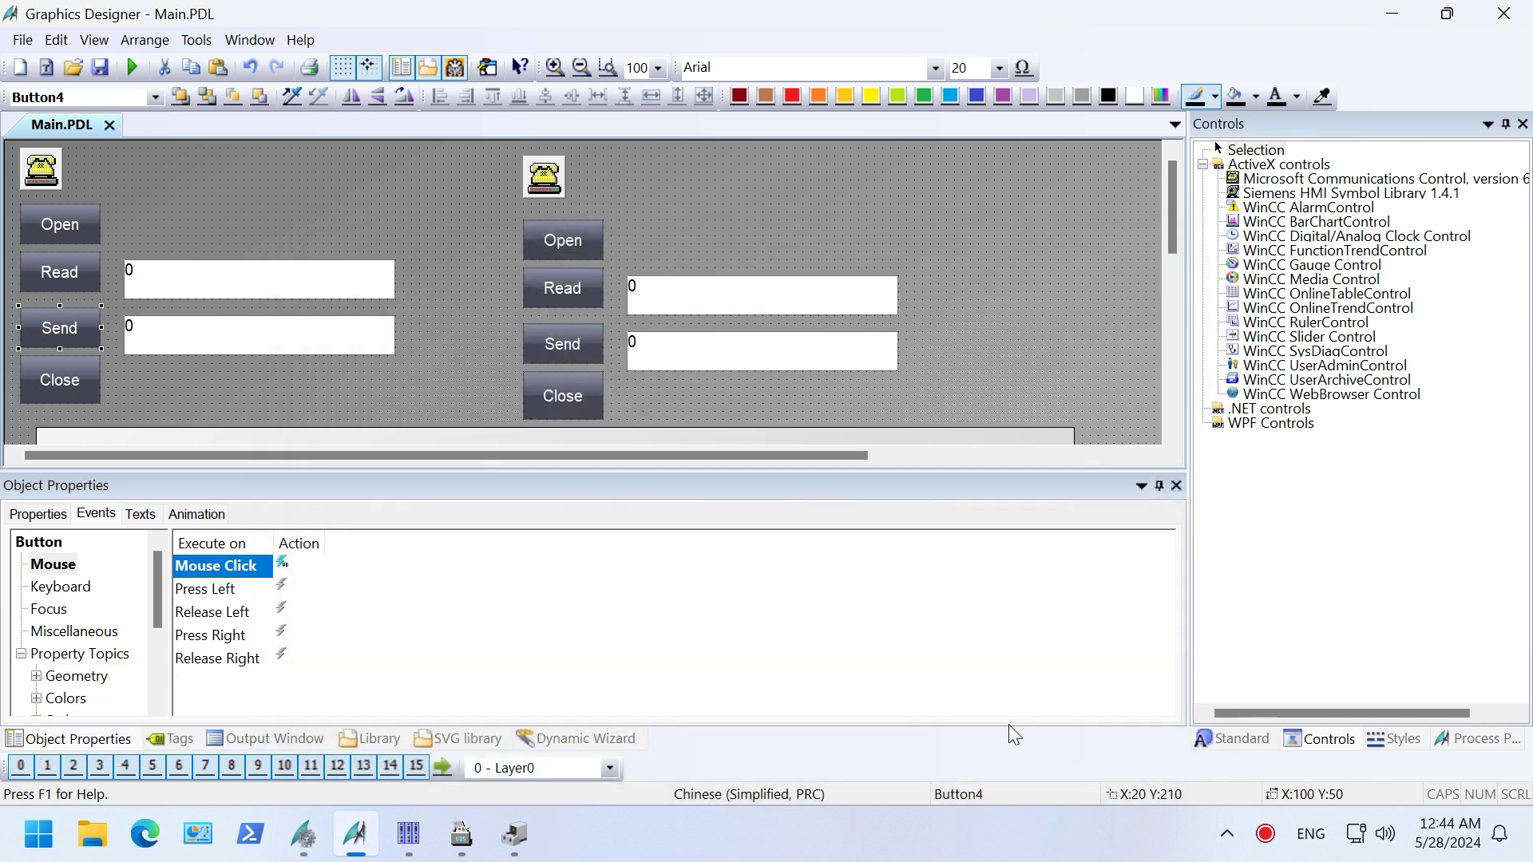
# Change the Read call in the first Read button's Mouse Click script to Read("MSComm1").
pyautogui.click(76, 273)
pyautogui.click(286, 565)
pyautogui.rightClick(289, 564)
pyautogui.click(463, 601)
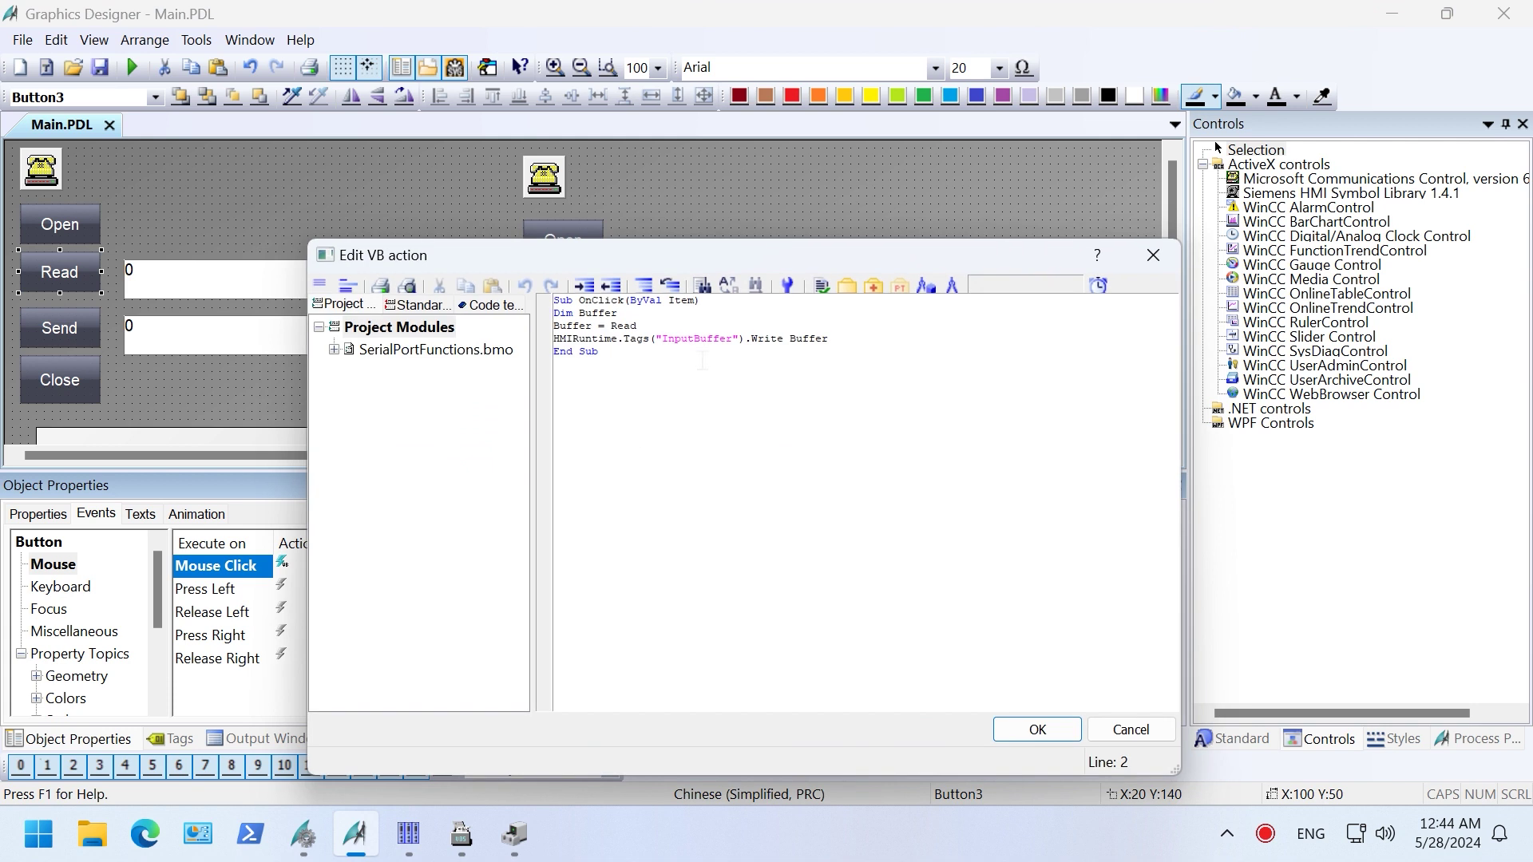
pyautogui.click(637, 326)
pyautogui.write('("MSComm1")')
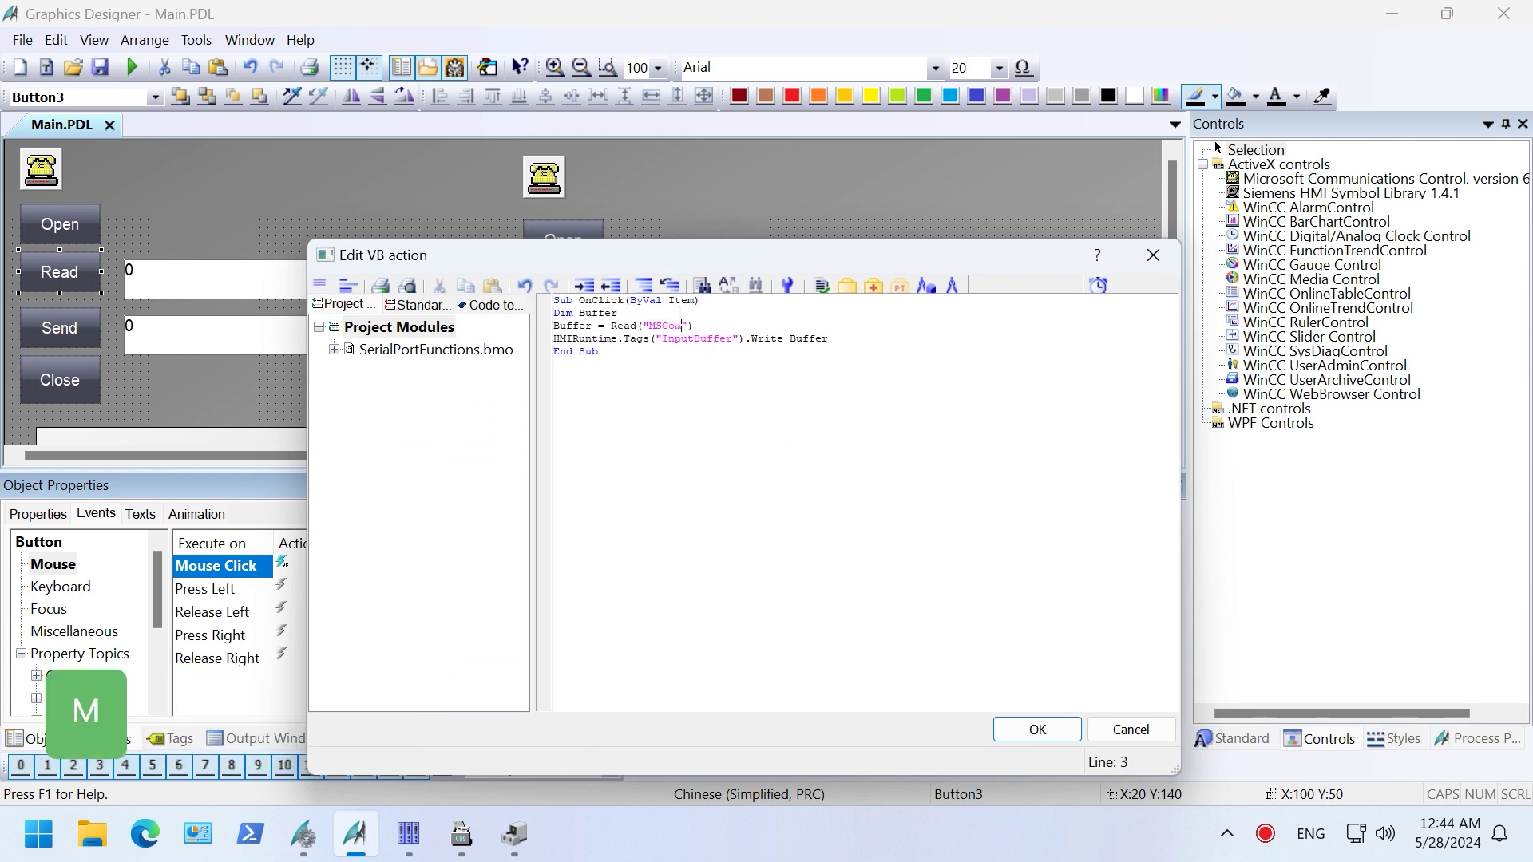
pyautogui.click(1038, 729)
# Change the first Open button's Mouse Click script to call Open("MSComm1").
pyautogui.press('Escape')
pyautogui.doubleClick(277, 570)
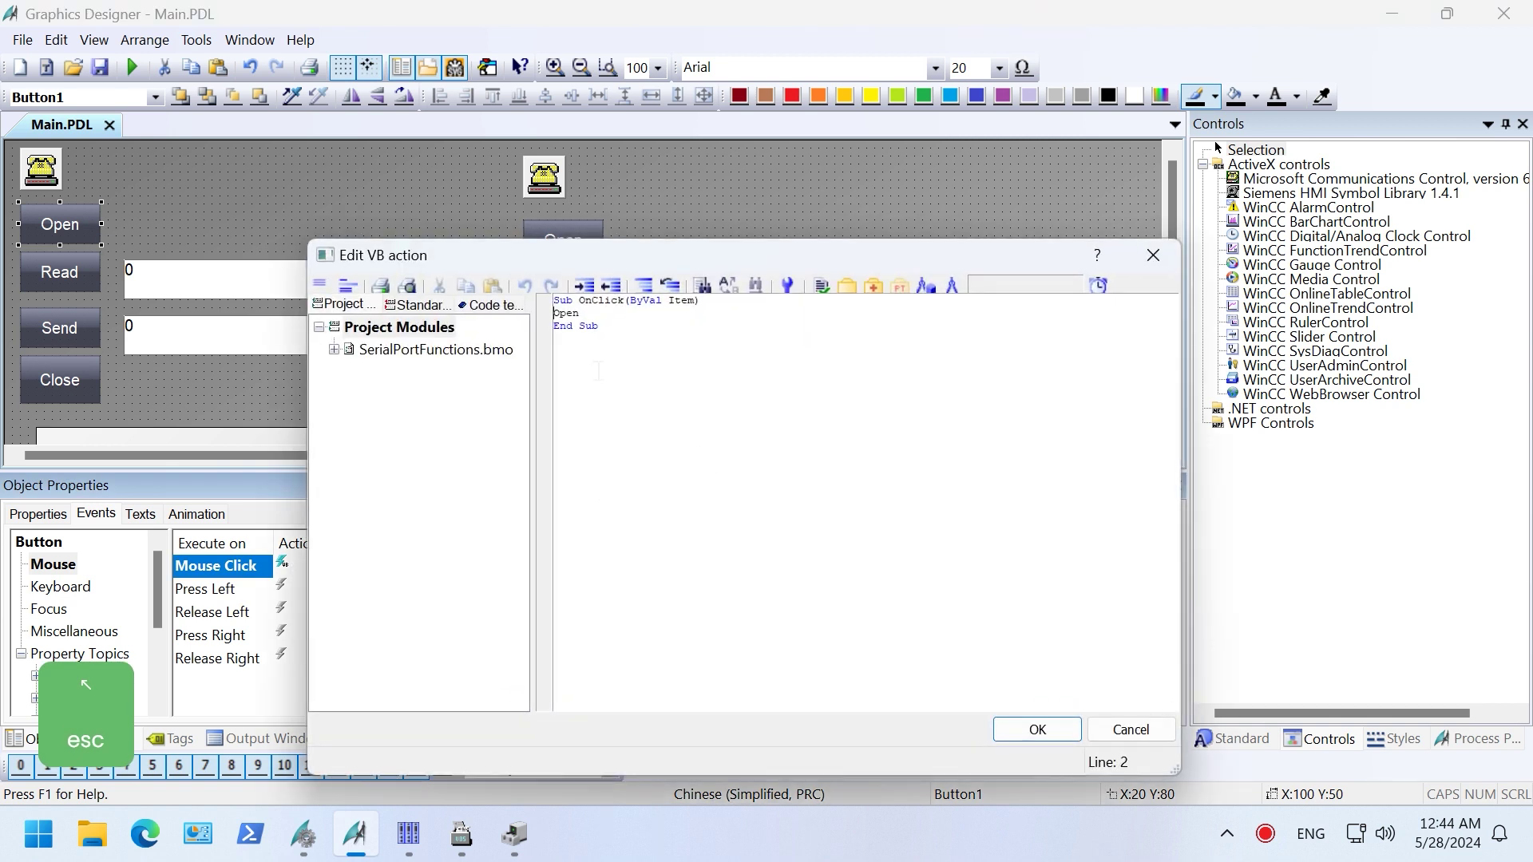
pyautogui.press('shift')
pyautogui.write('("MSComm1')
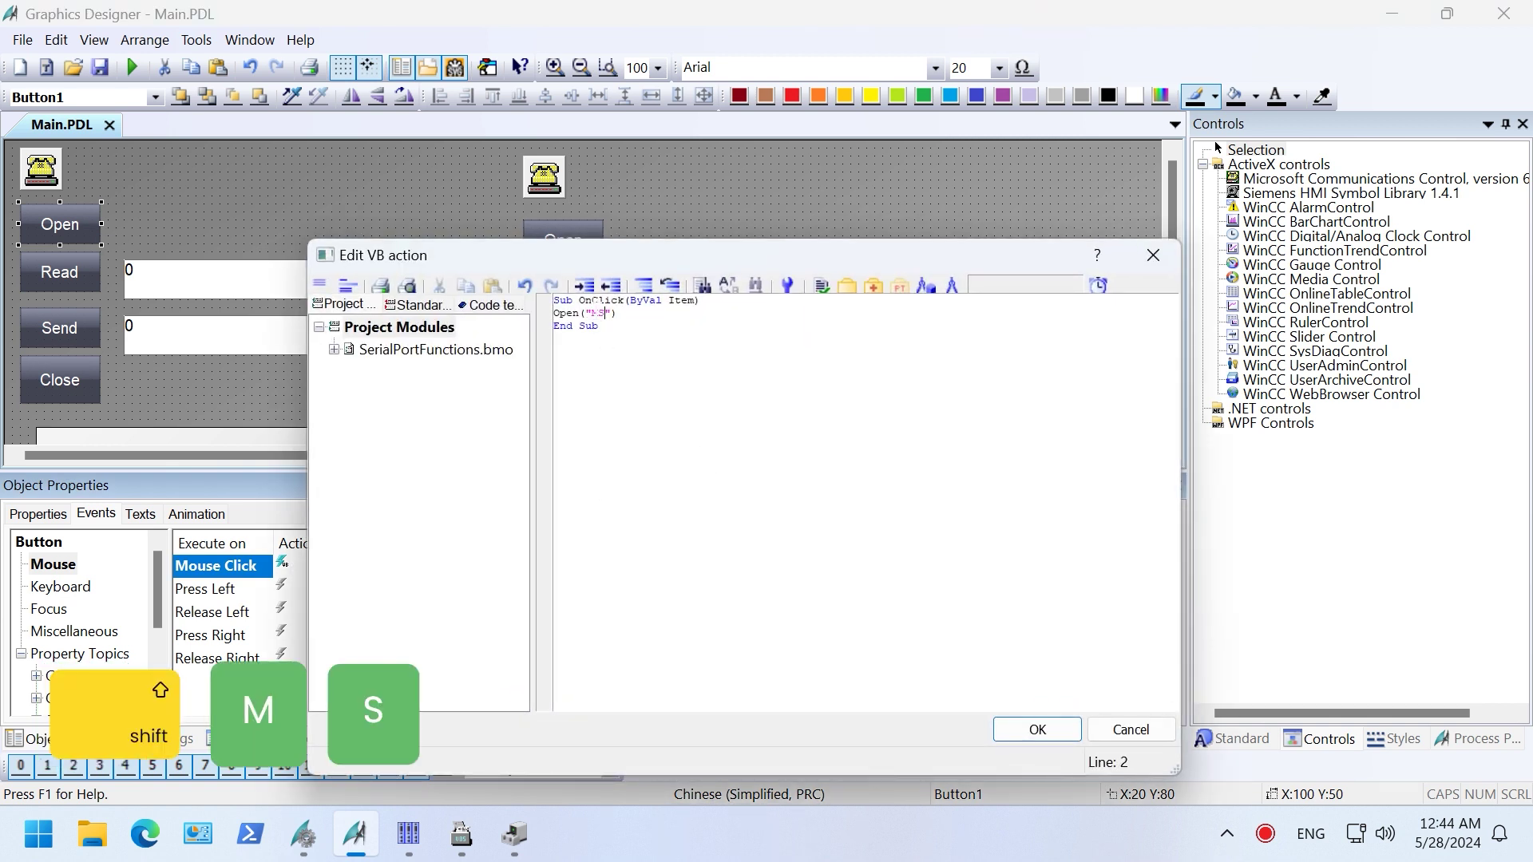
pyautogui.click(1025, 725)
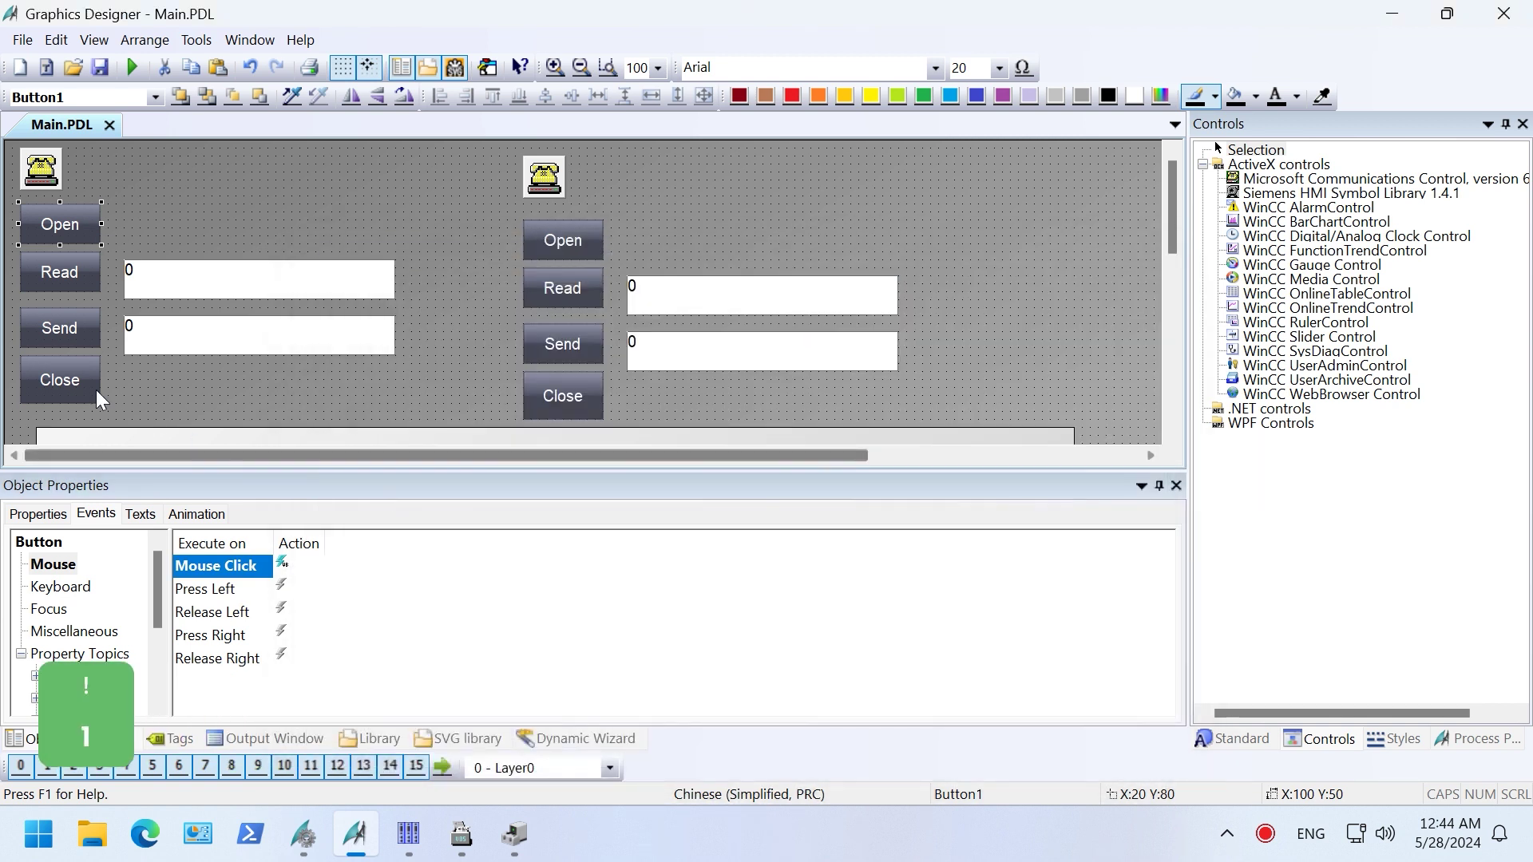
# Change the first Close button's Mouse Click script to call Close("MSComm1").
pyautogui.doubleClick(311, 574)
pyautogui.click(591, 313)
pyautogui.write('"MSComm1')
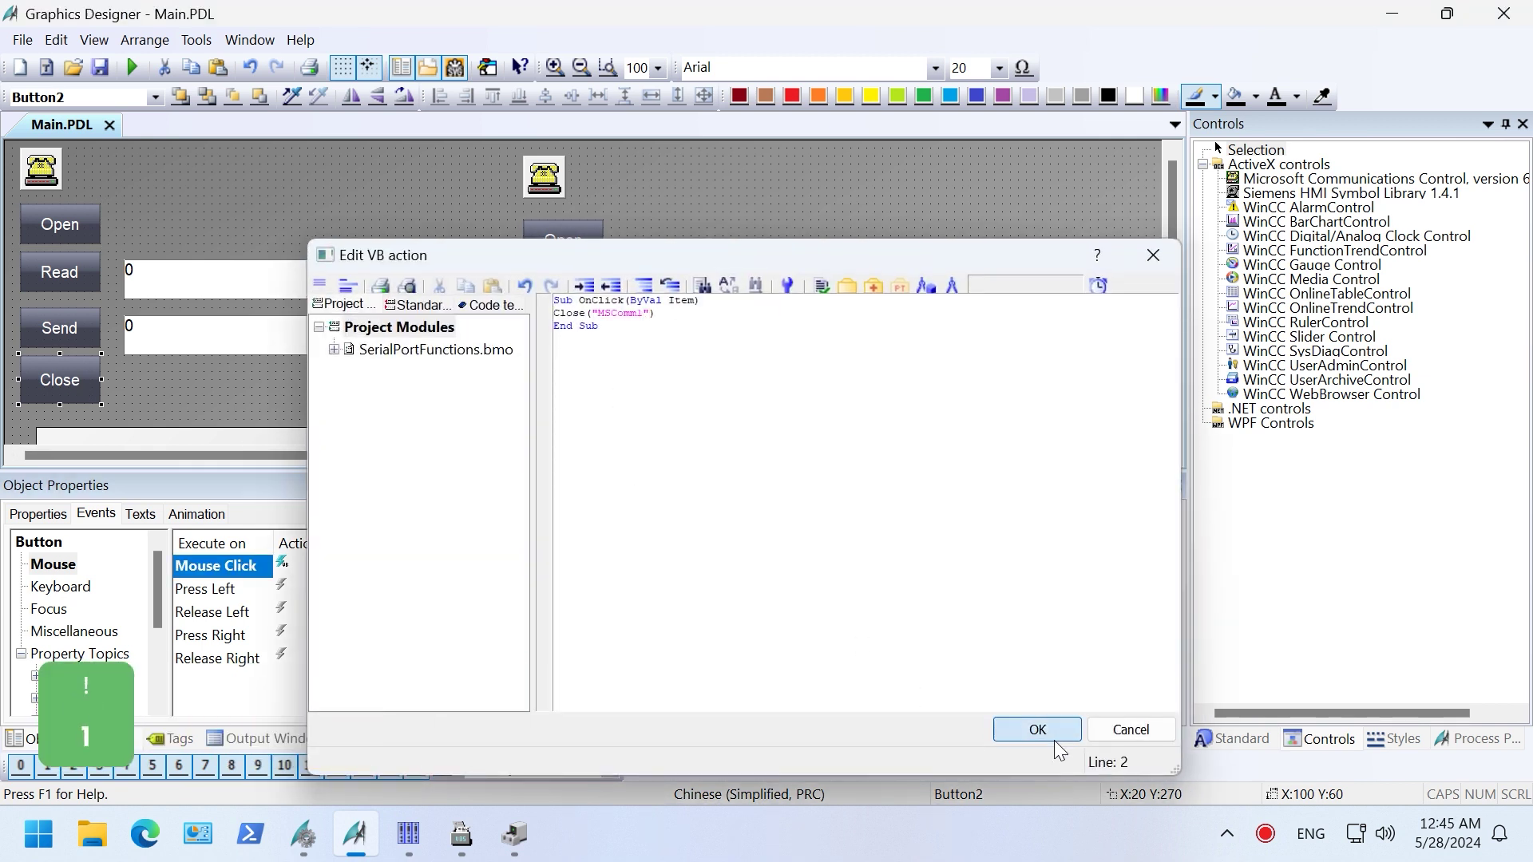
pyautogui.click(1034, 729)
# Copy the Send statement from the first Send button's Mouse Click script.
pyautogui.click(64, 326)
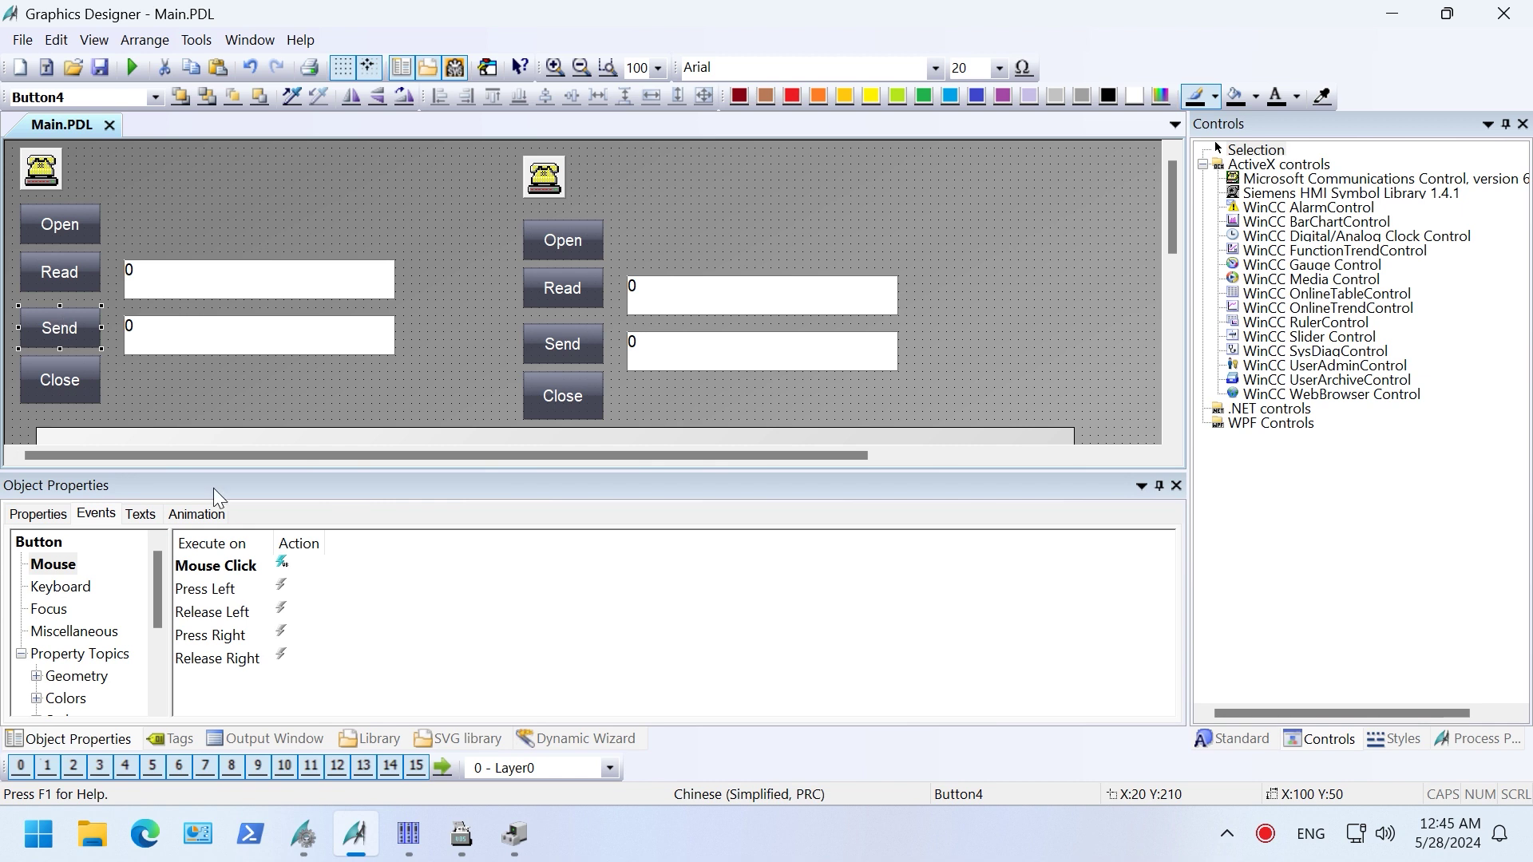
pyautogui.doubleClick(289, 568)
pyautogui.hotkey('shift', 'Home')
pyautogui.rightClick(611, 316)
pyautogui.click(671, 364)
pyautogui.click(1036, 729)
# Replace the second Send button's Mouse Click script body with the copied Send statement, changing the control name to MSComm2.
pyautogui.click(918, 410)
pyautogui.click(586, 346)
pyautogui.doubleClick(312, 572)
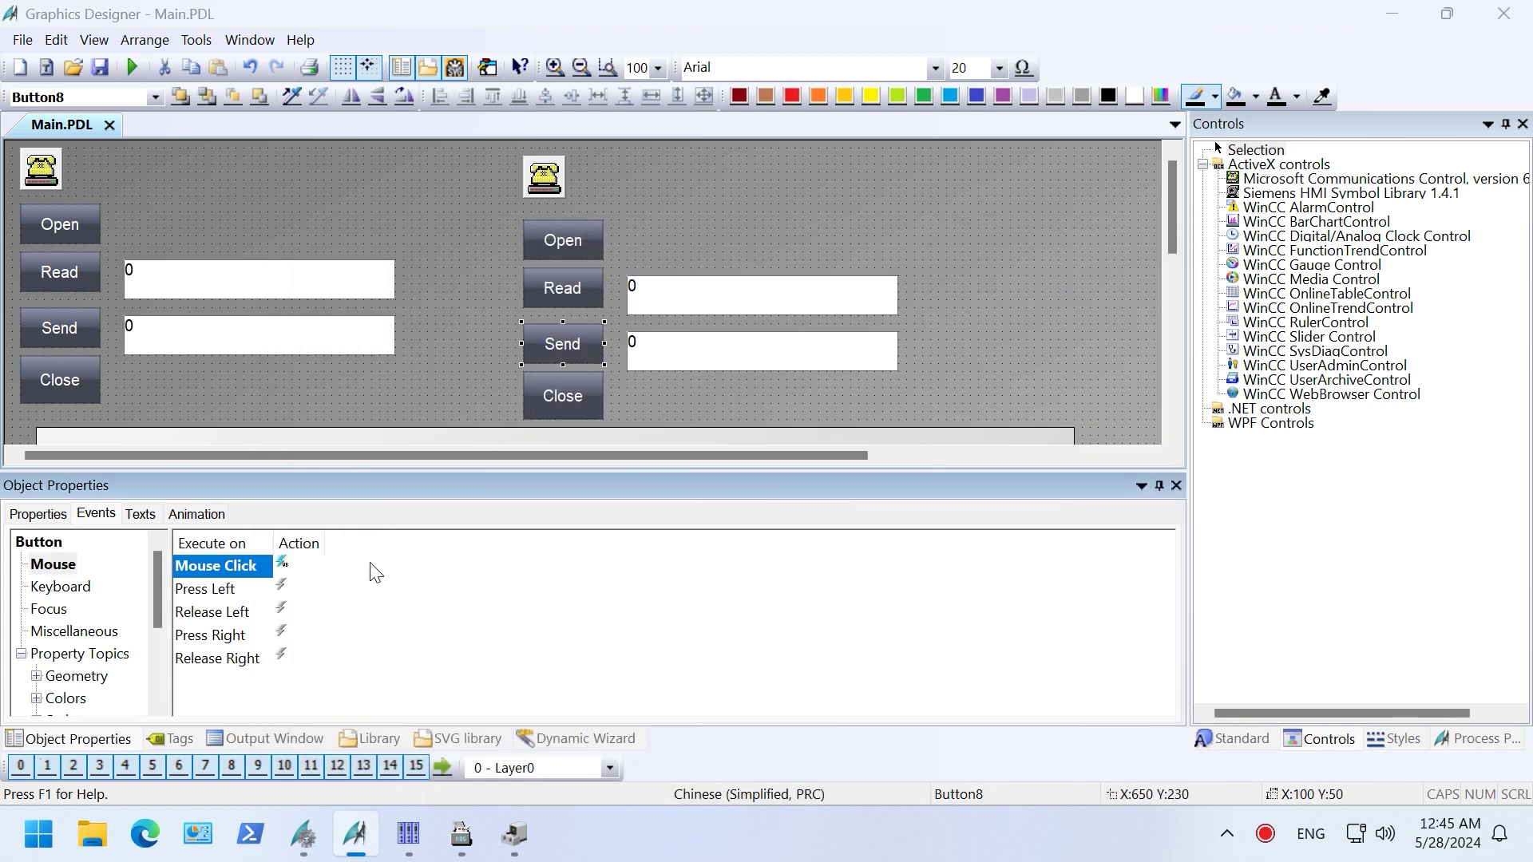
pyautogui.hotkey('shift', 'Up')
pyautogui.hotkey('shift', 'Up')
pyautogui.hotkey('shift', 'Home')
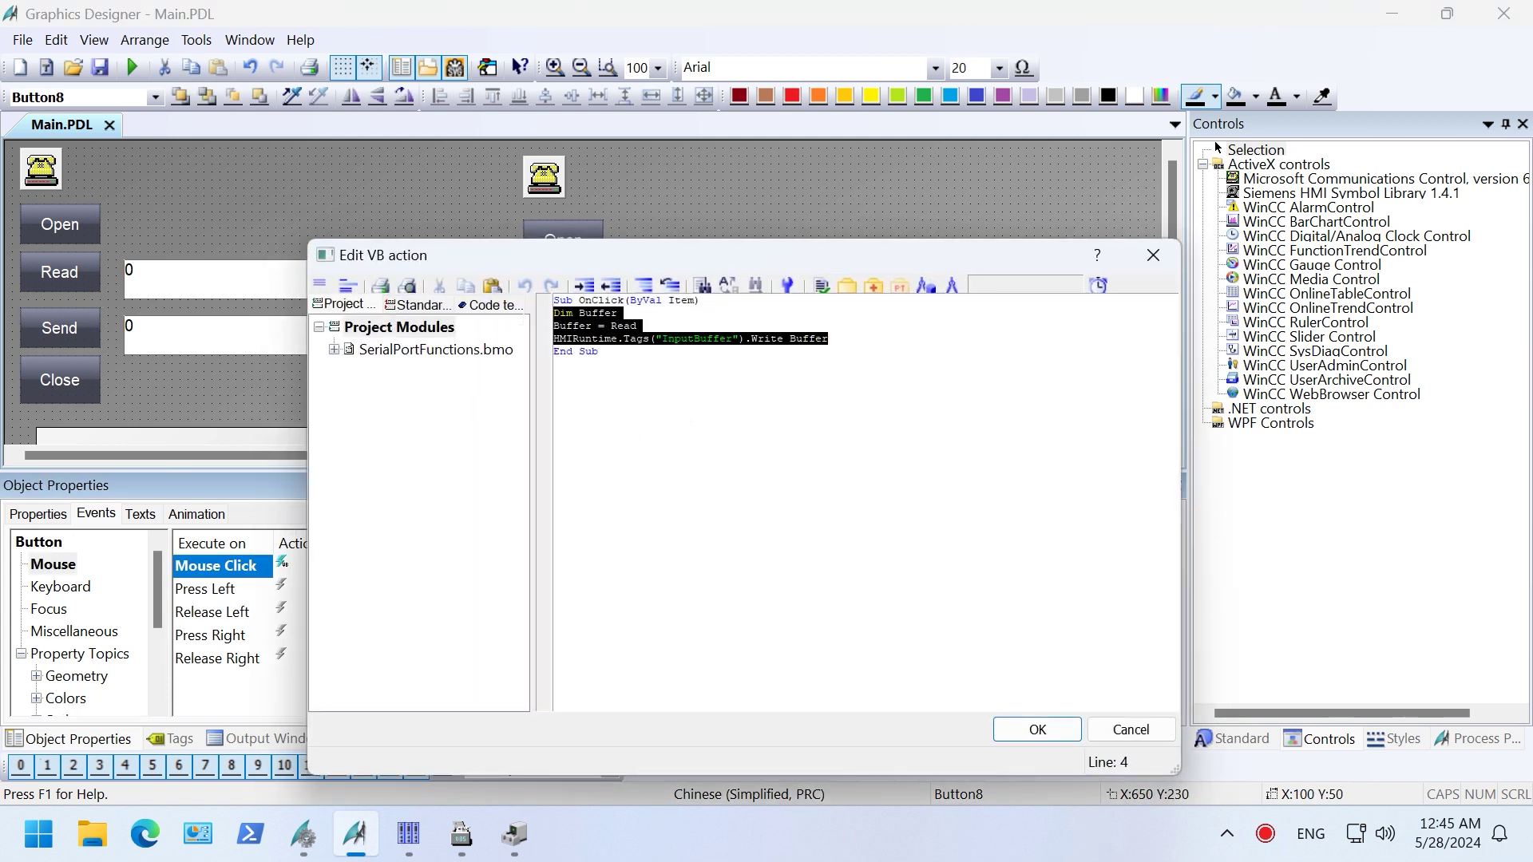
pyautogui.hotkey('ctrl', 'v')
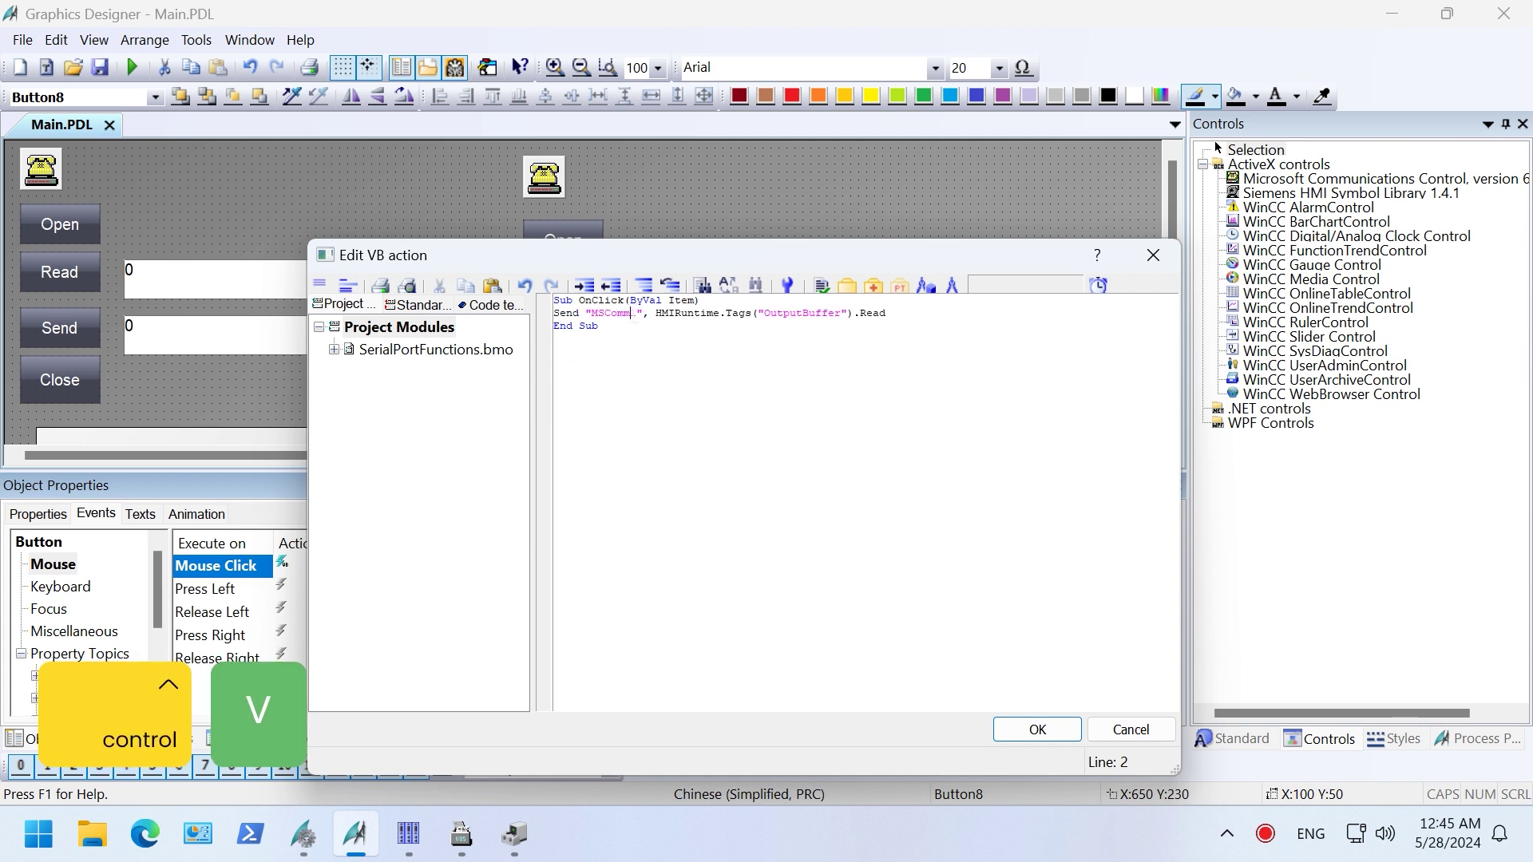
pyautogui.write('2')
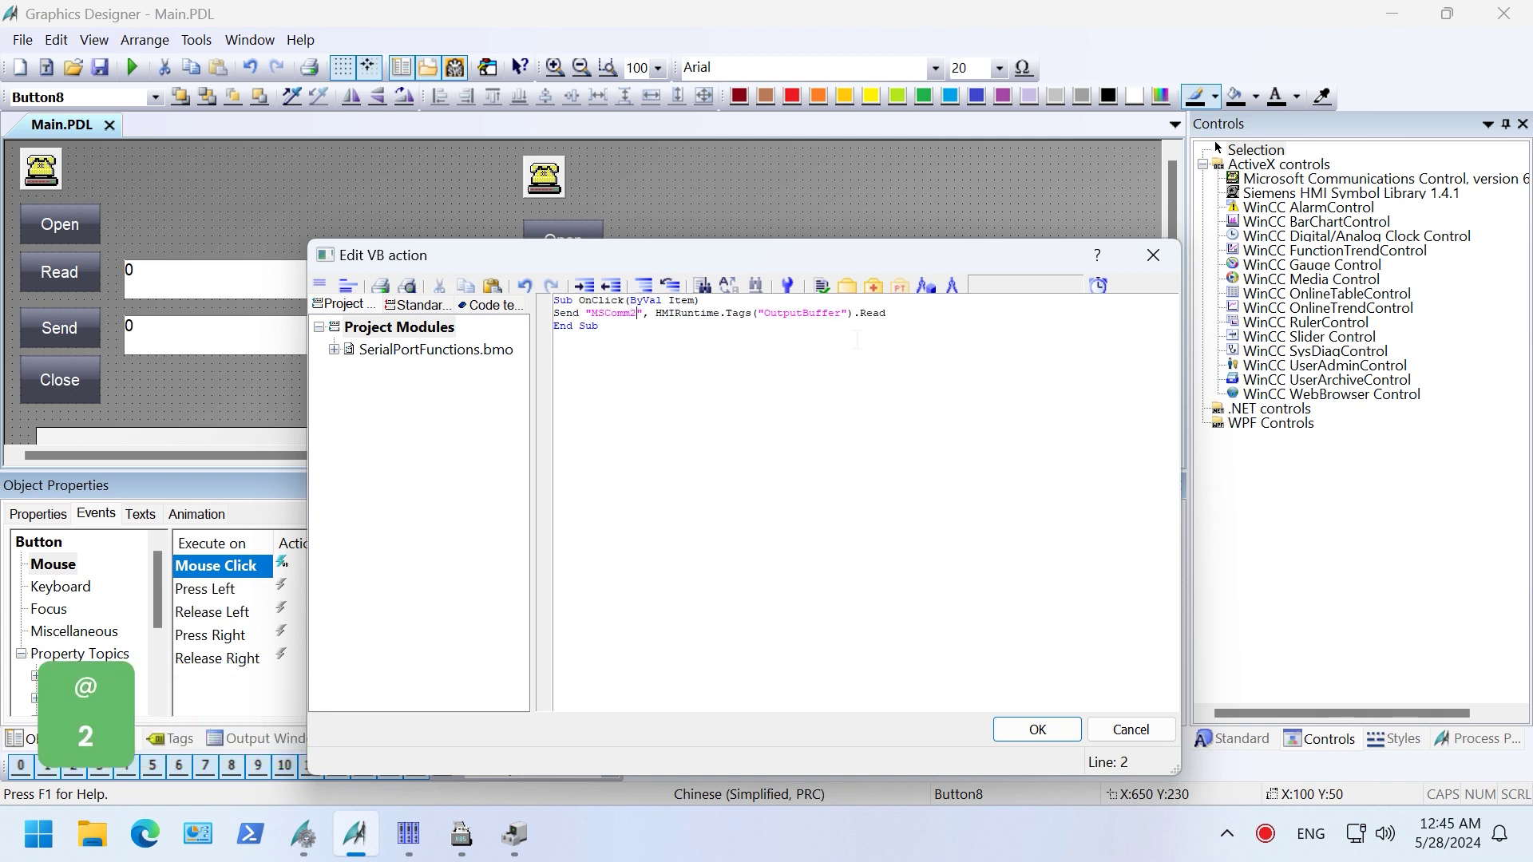
pyautogui.click(1062, 729)
# Pass "MSComm2" to the Open call in the second Open button's Mouse Click script.
pyautogui.click(568, 238)
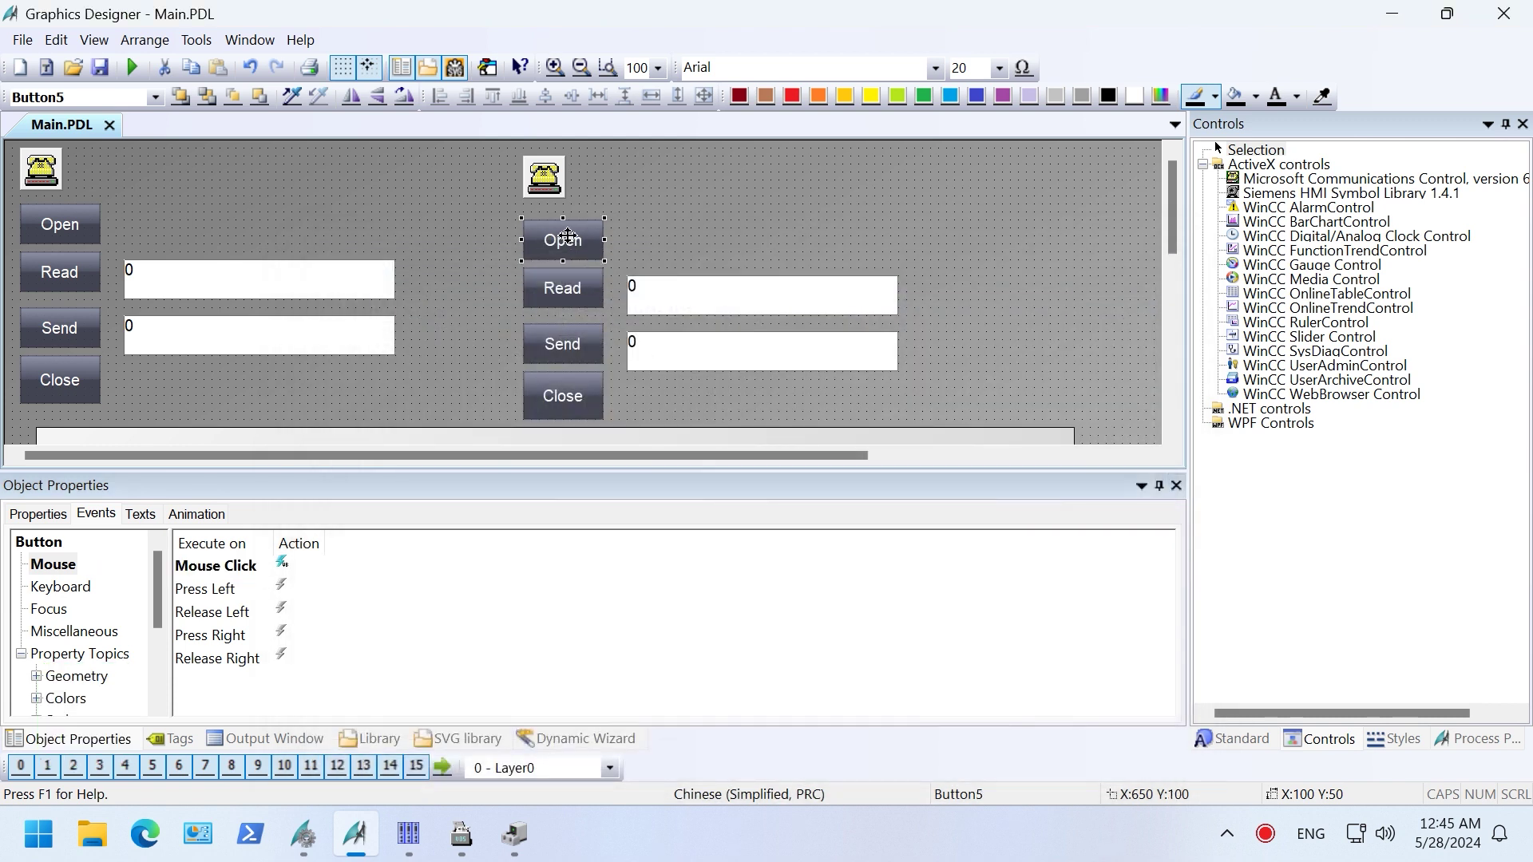
pyautogui.doubleClick(322, 562)
pyautogui.write('(2)')
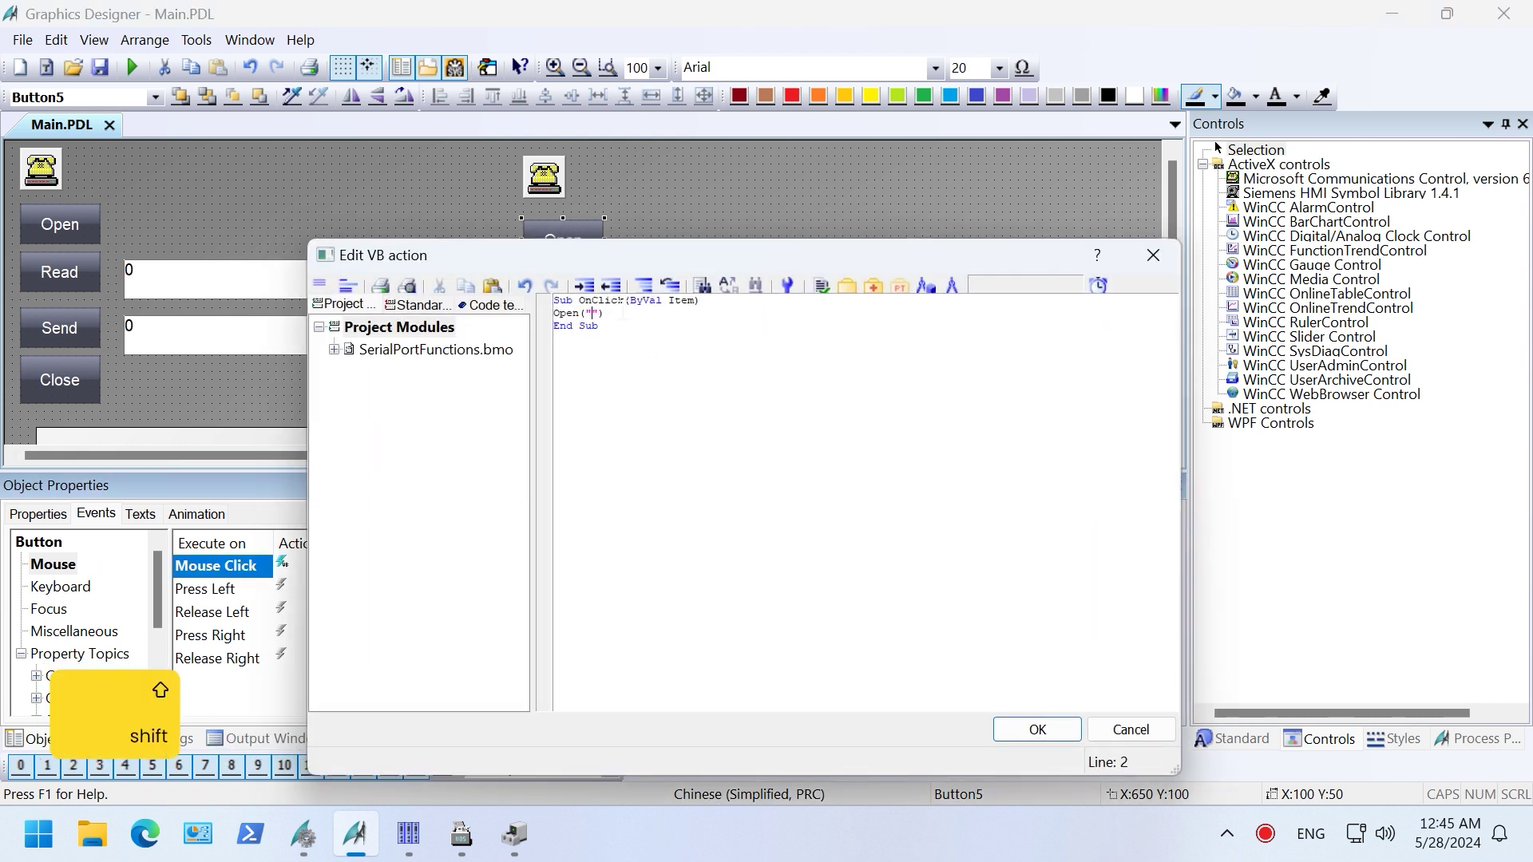
pyautogui.click(1038, 729)
# Pass "MSComm2" to the Read call in the second Read button's Mouse Click script.
pyautogui.click(595, 297)
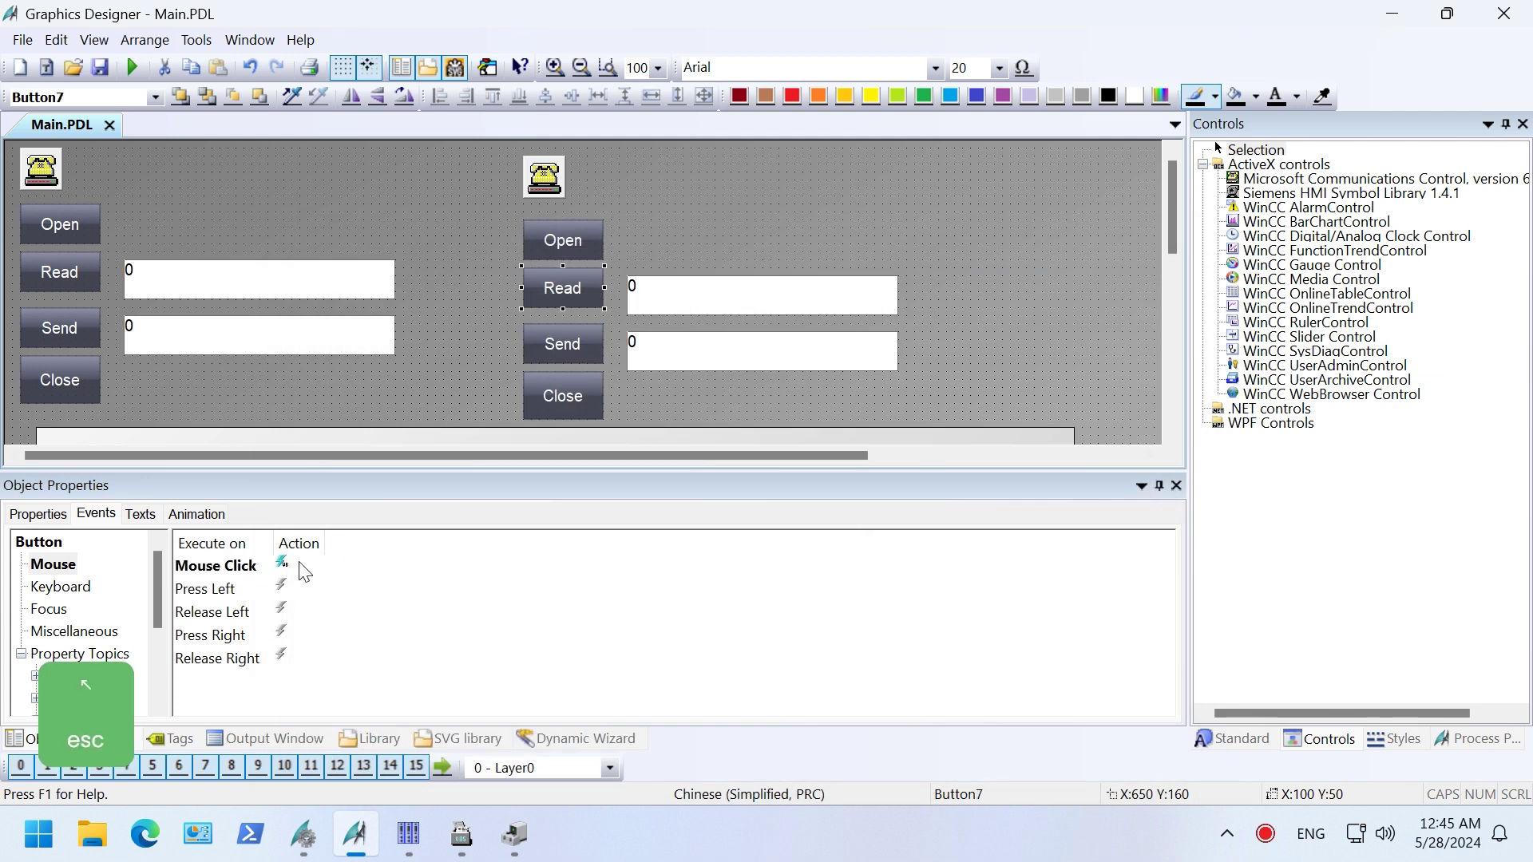
pyautogui.doubleClick(311, 567)
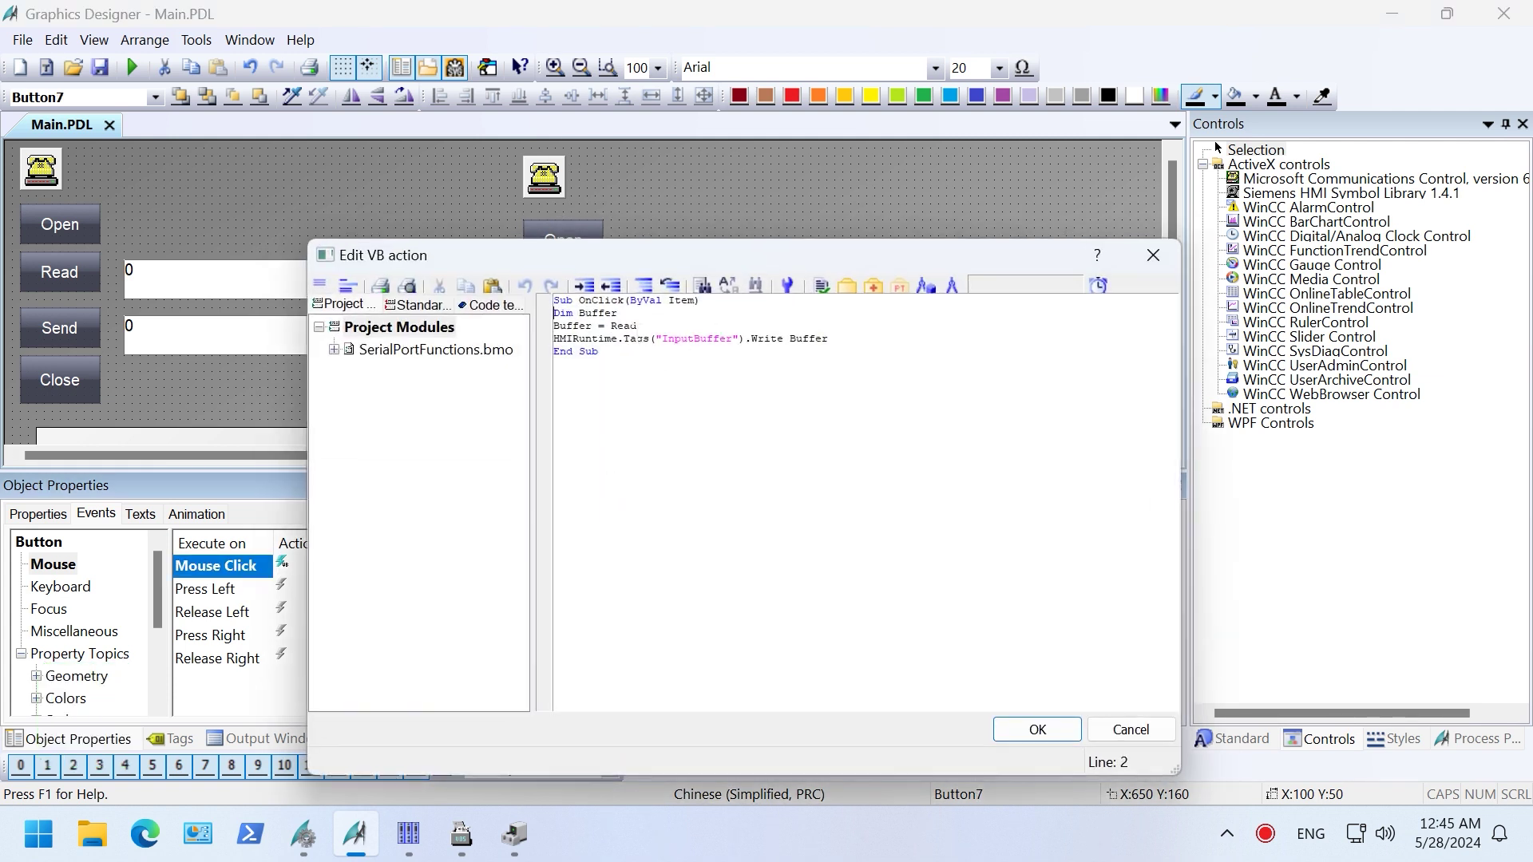
pyautogui.write('(2)')
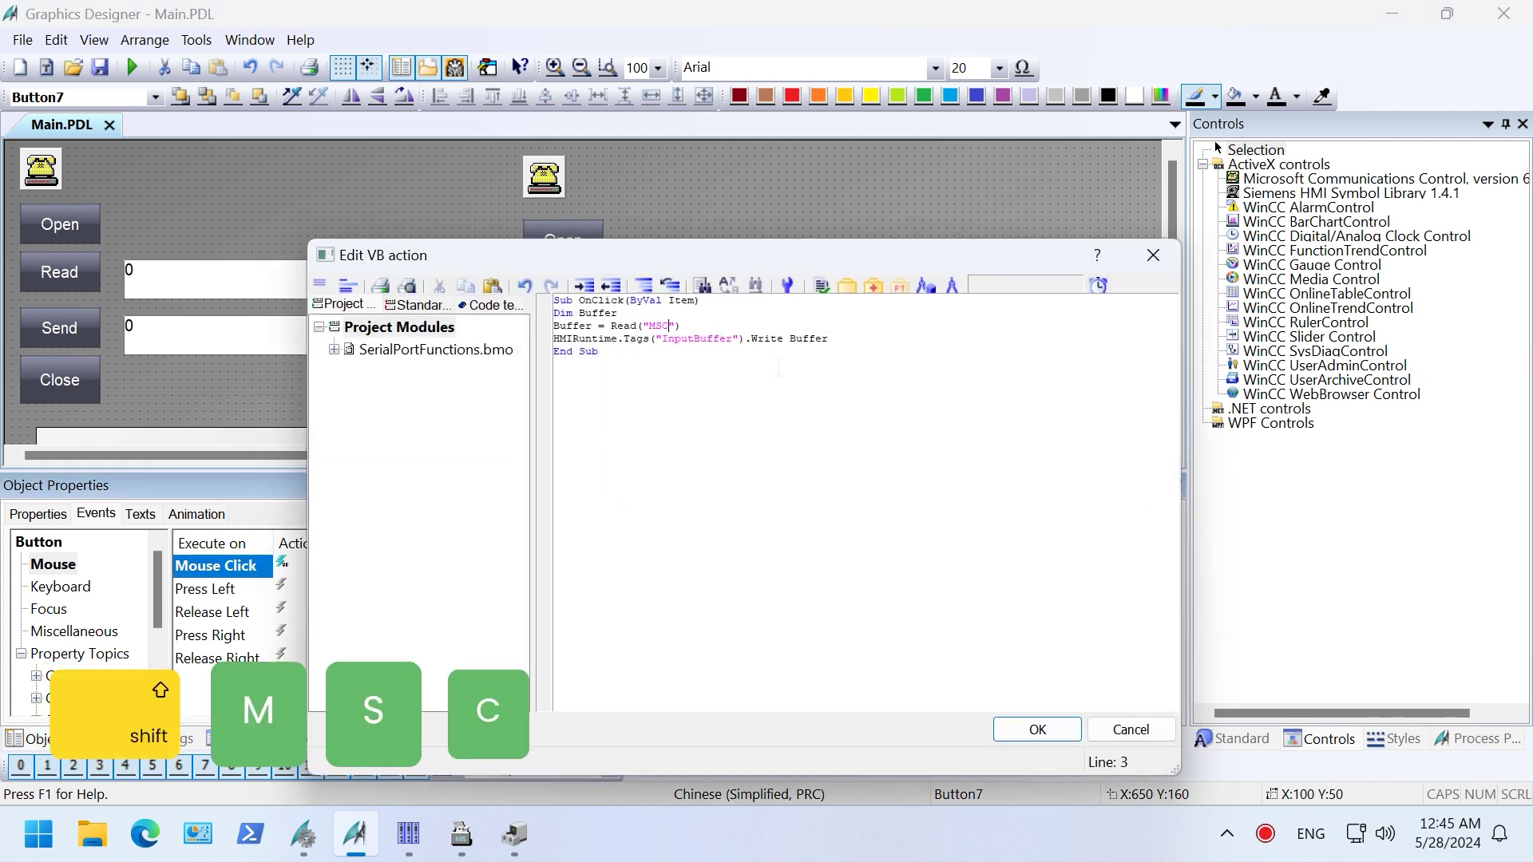
pyautogui.click(1062, 727)
# Pass "MSComm2" to the Close call in the second Close button's Mouse Click script and save the picture.
pyautogui.click(569, 408)
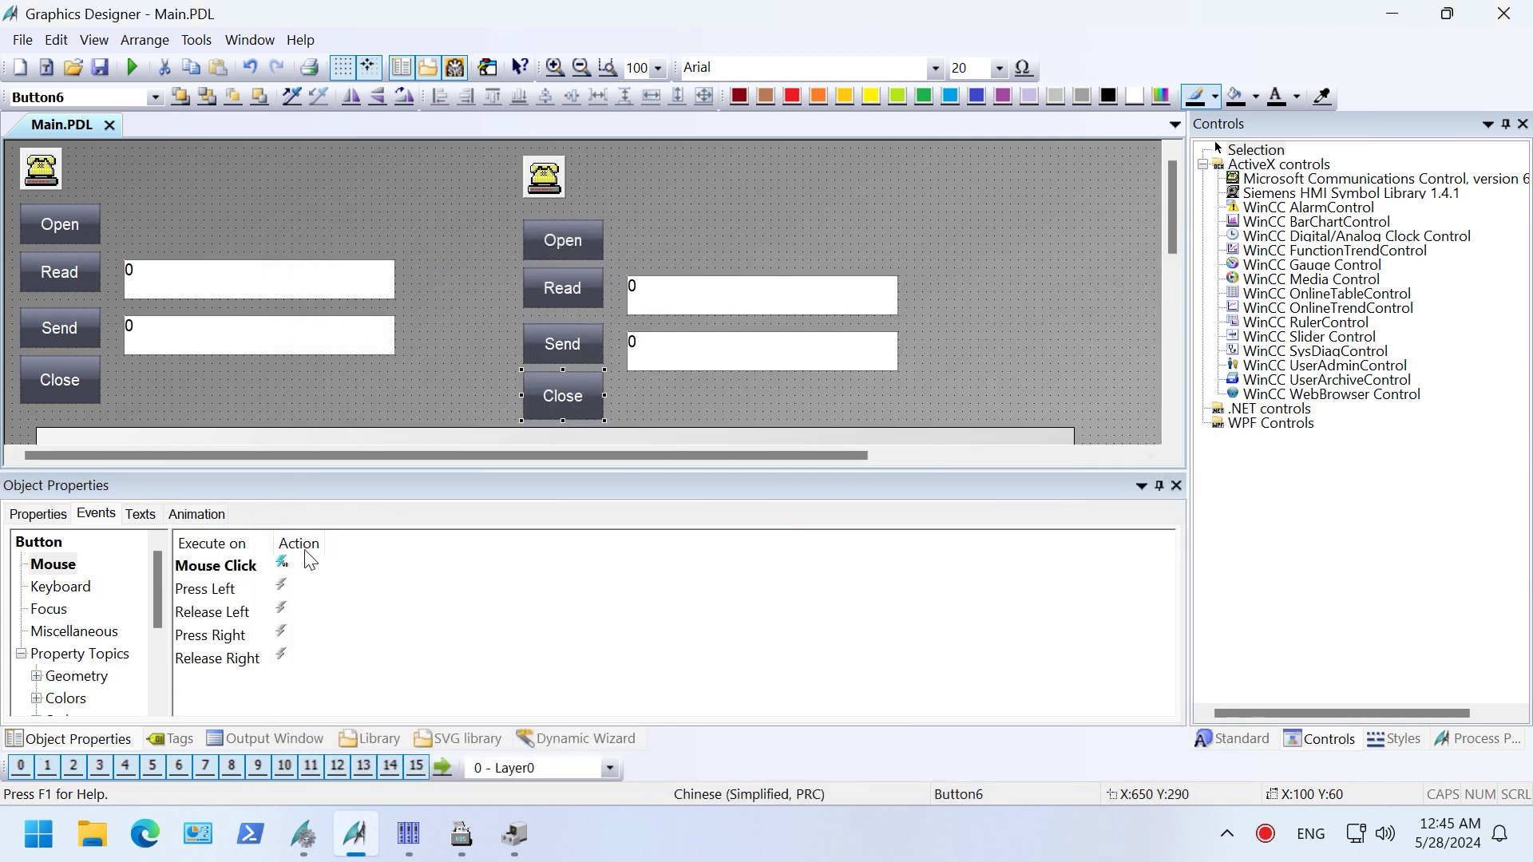
pyautogui.doubleClick(305, 568)
pyautogui.write('("MSComm2")')
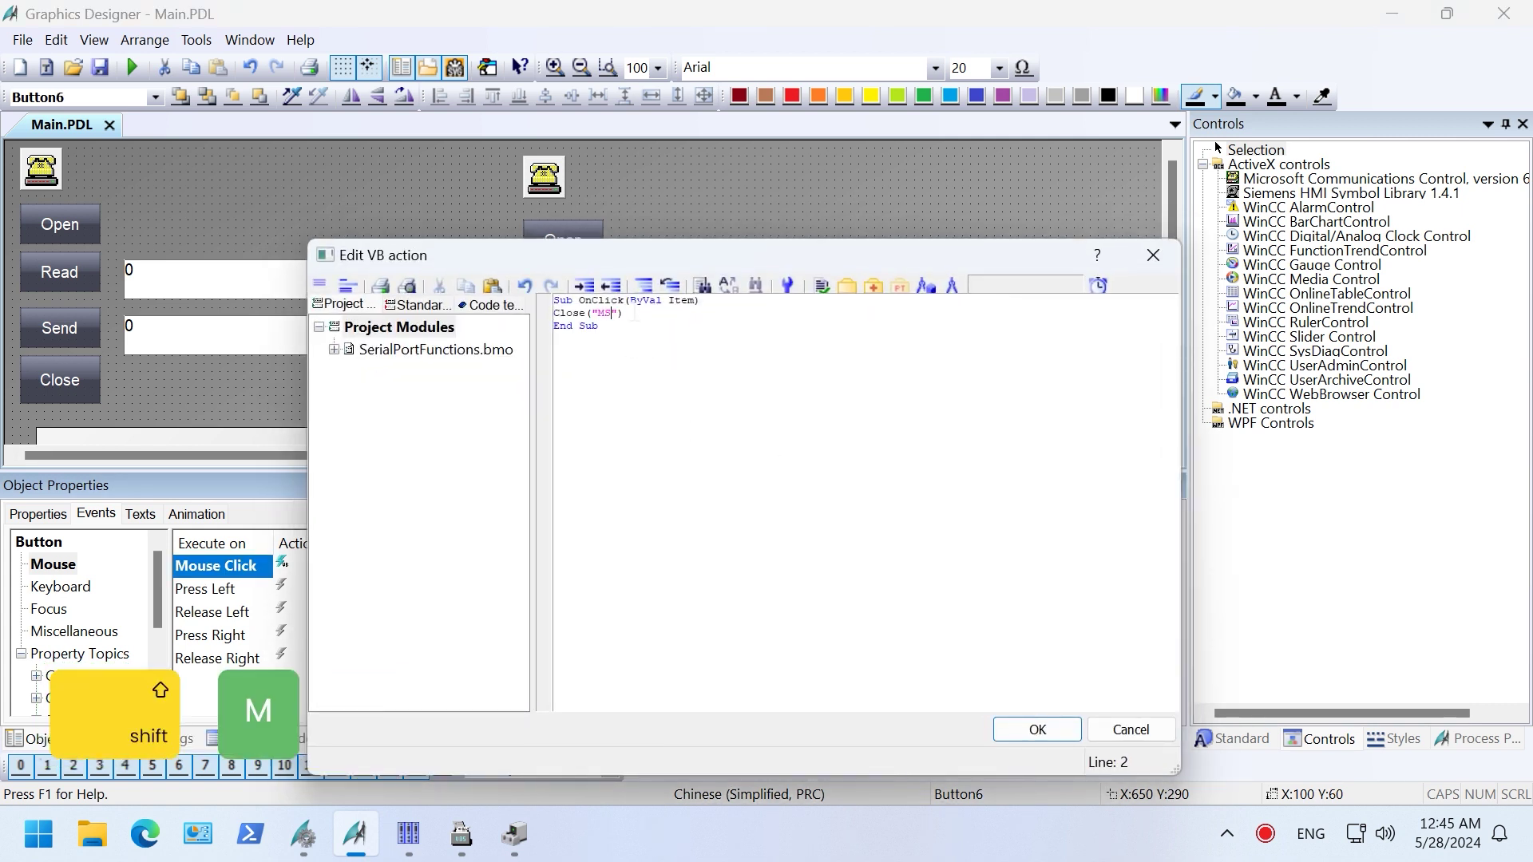
pyautogui.click(1037, 729)
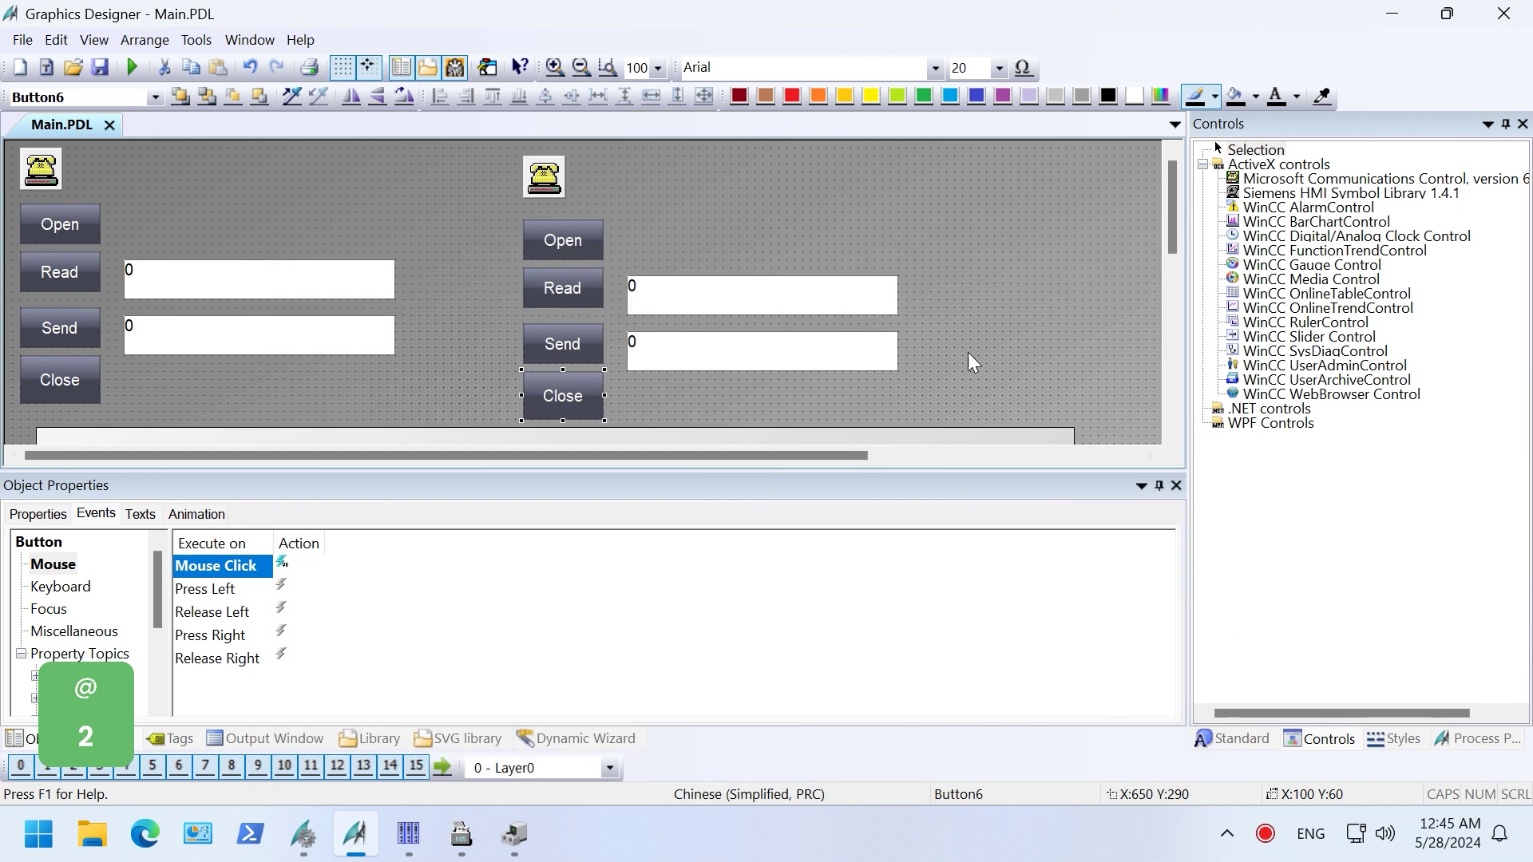
pyautogui.click(714, 366)
pyautogui.hotkey('ctrl', 's')
# Rename the second serial control object to MSComm2 and save the picture.
pyautogui.click(544, 177)
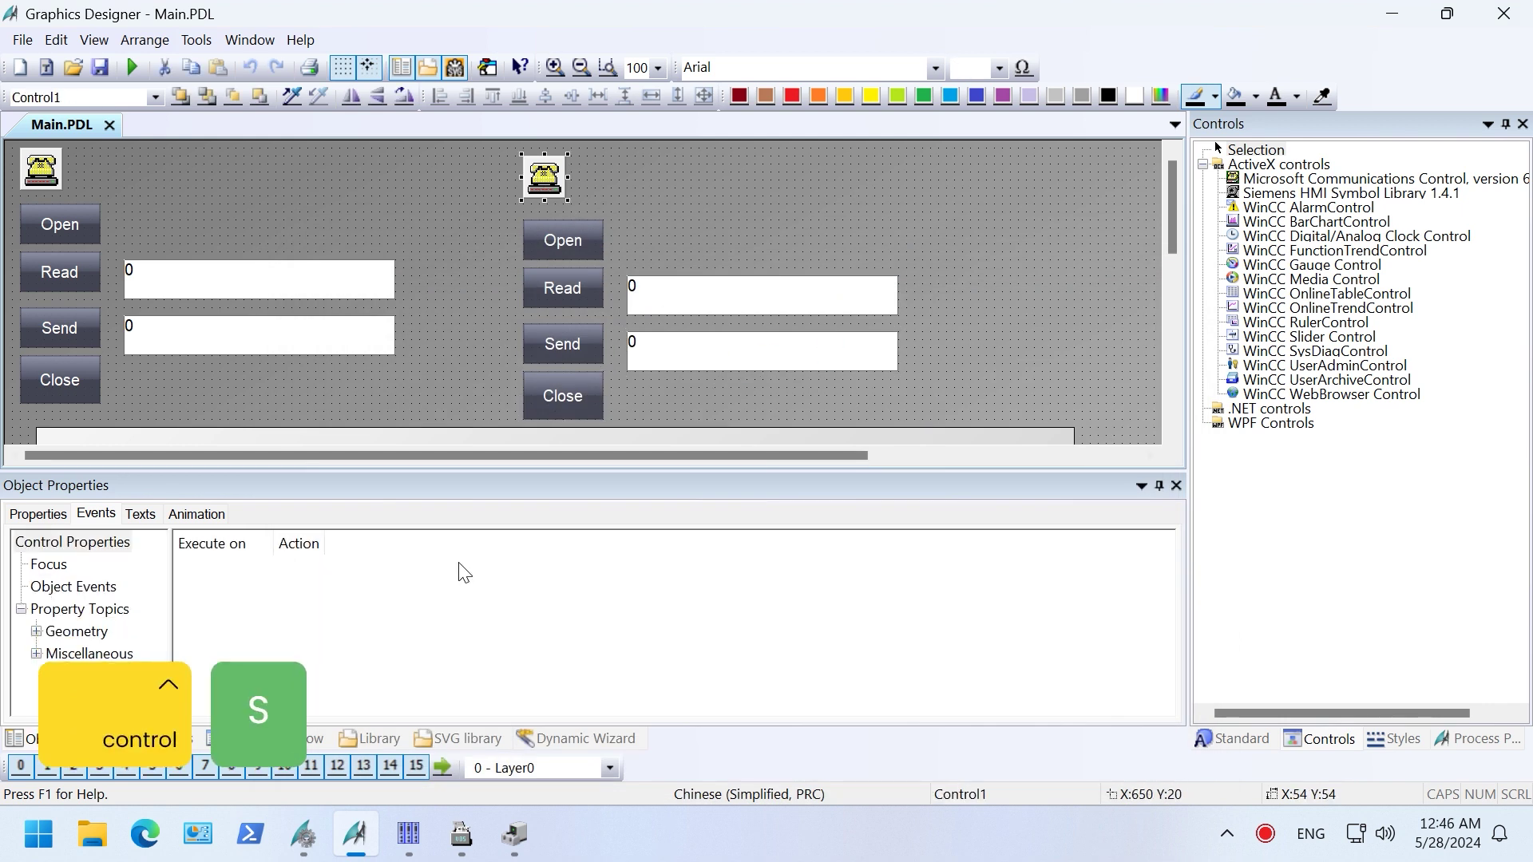
pyautogui.click(46, 515)
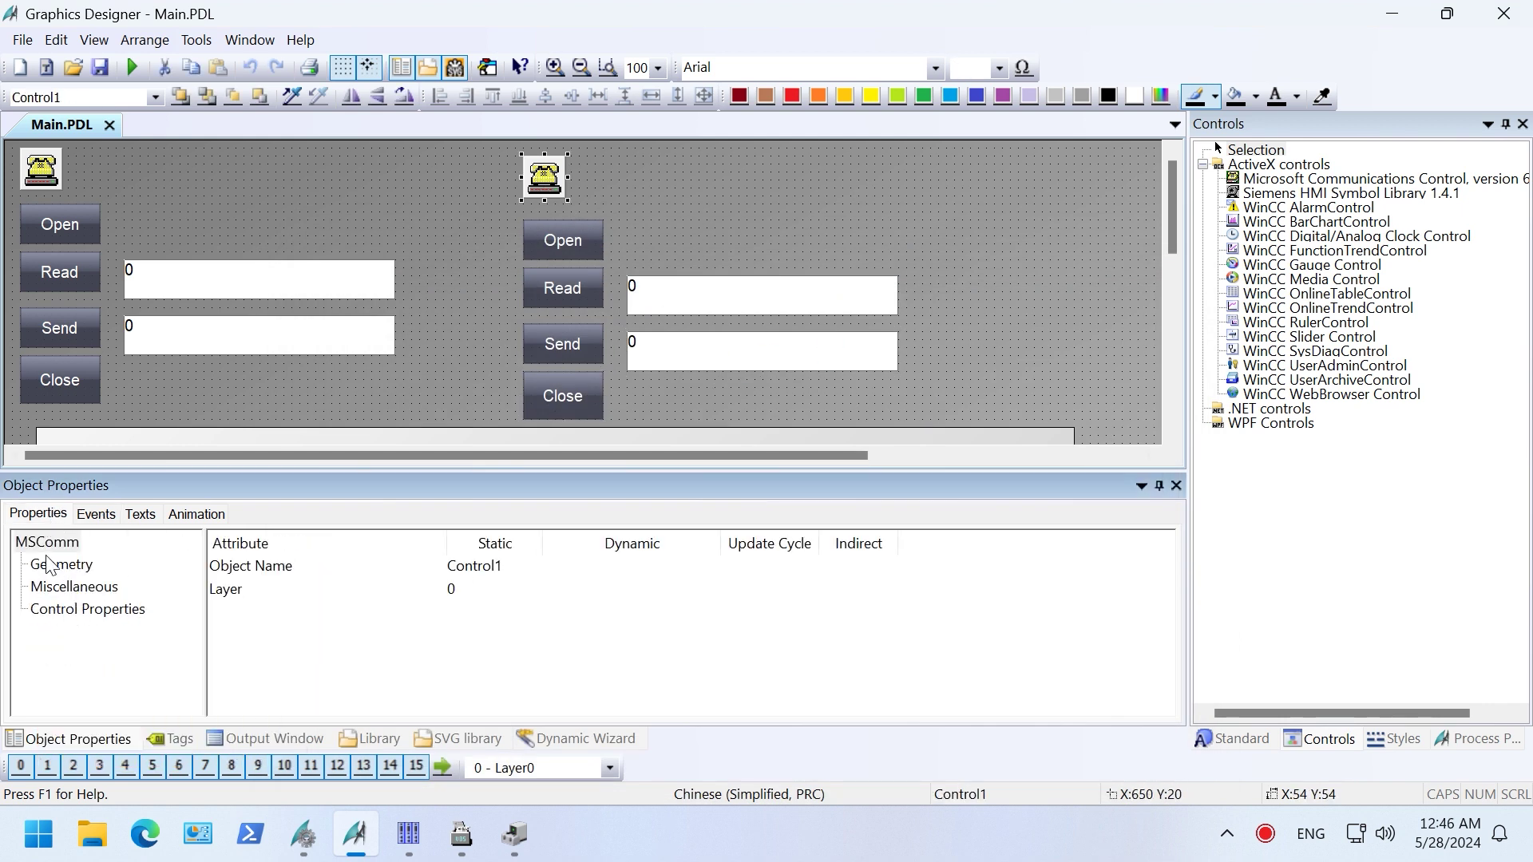
pyautogui.click(511, 568)
pyautogui.click(511, 568)
pyautogui.write('MSComm2')
pyautogui.press('Return')
pyautogui.hotkey('ctrl', 's')
pyautogui.click(898, 216)
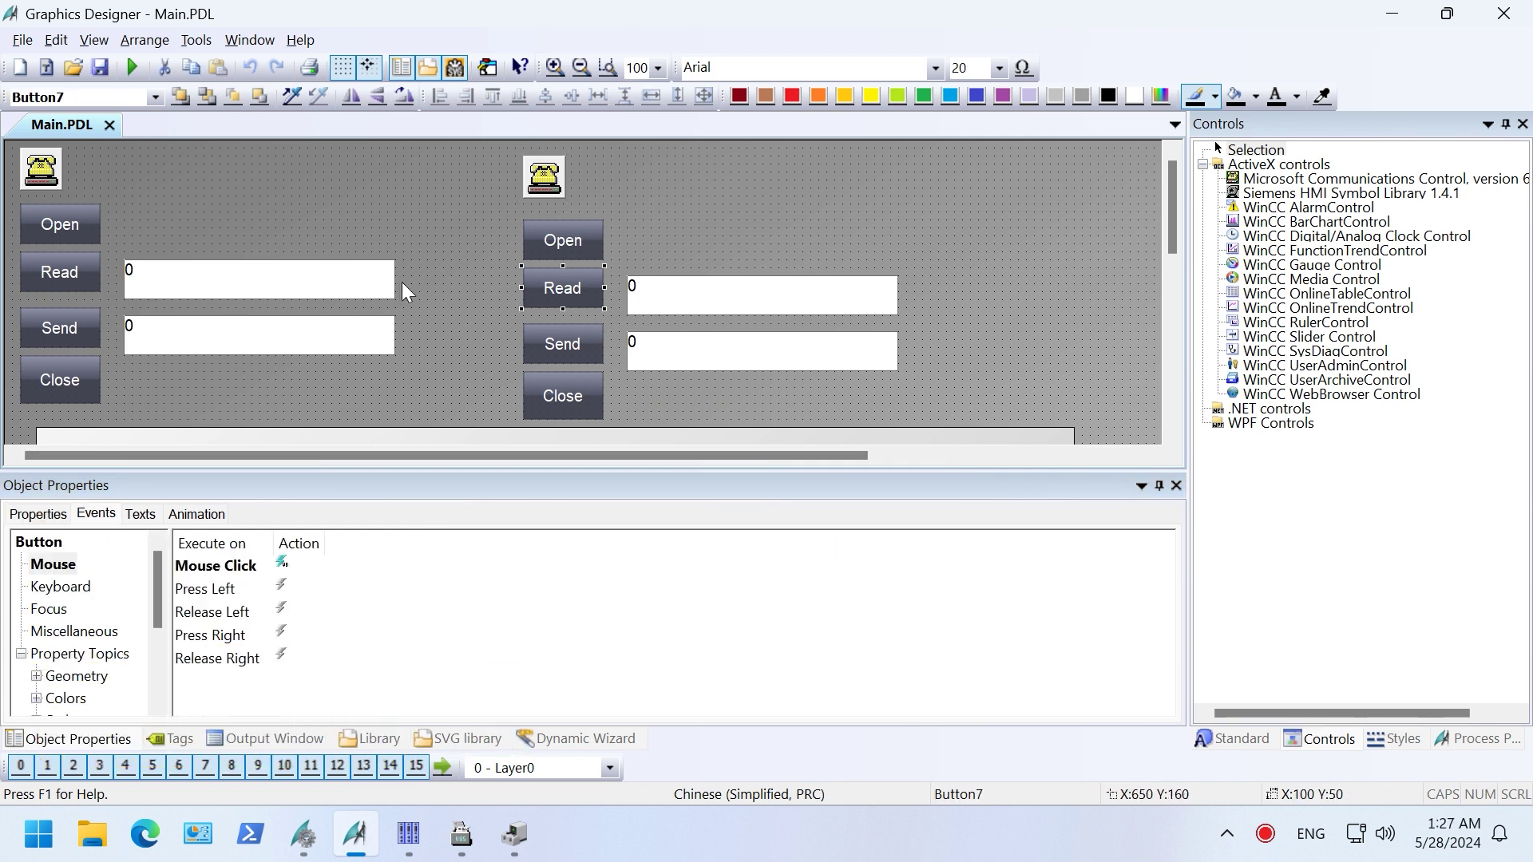
# Save Main.PDL, switch to WinCC Explorer and activate the demo project's runtime.
pyautogui.click(99, 67)
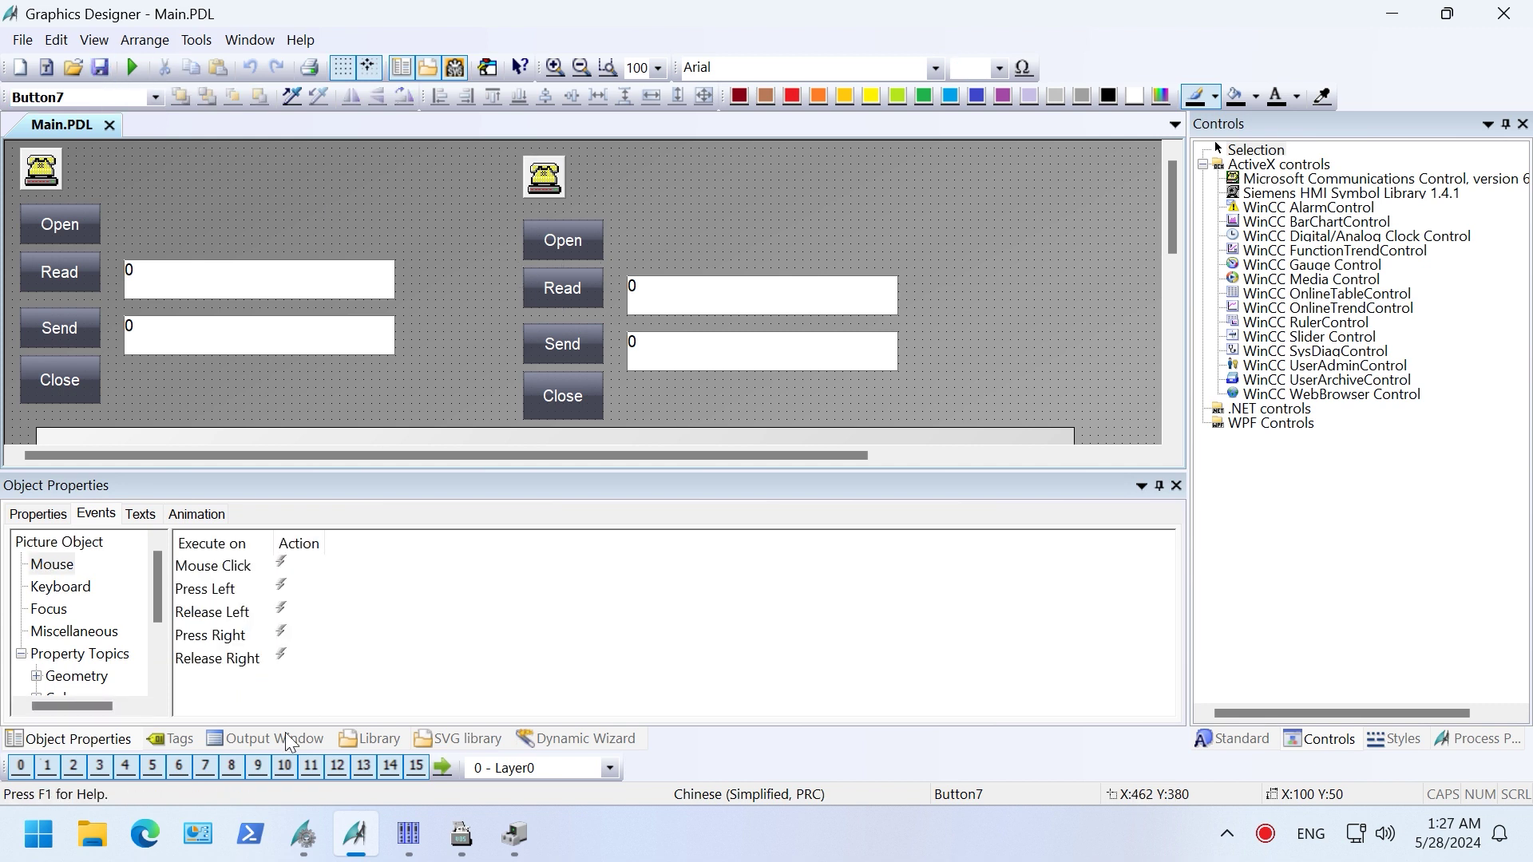
pyautogui.click(302, 835)
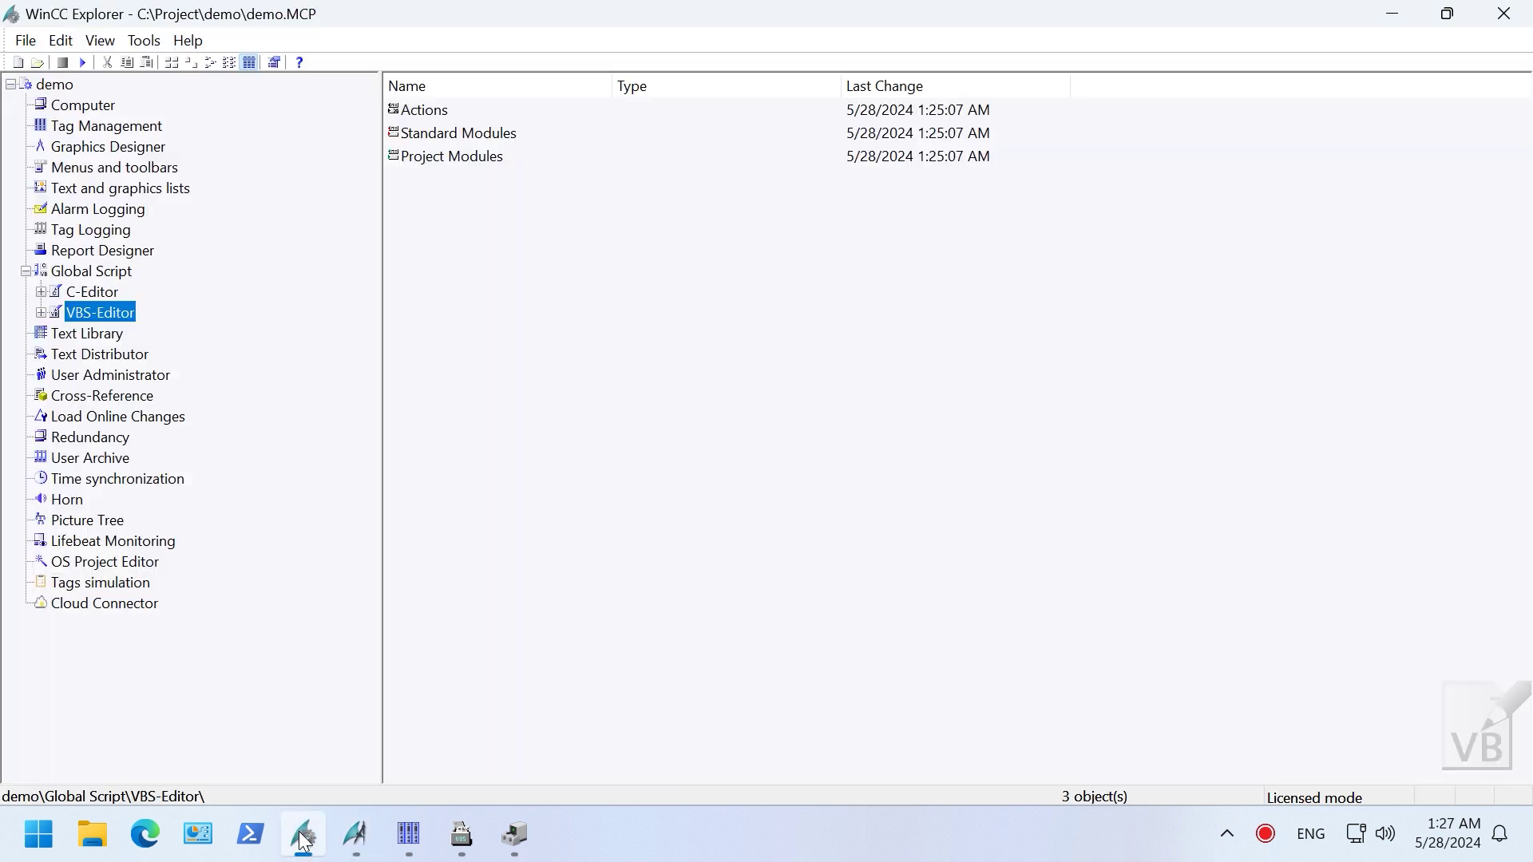
pyautogui.click(85, 62)
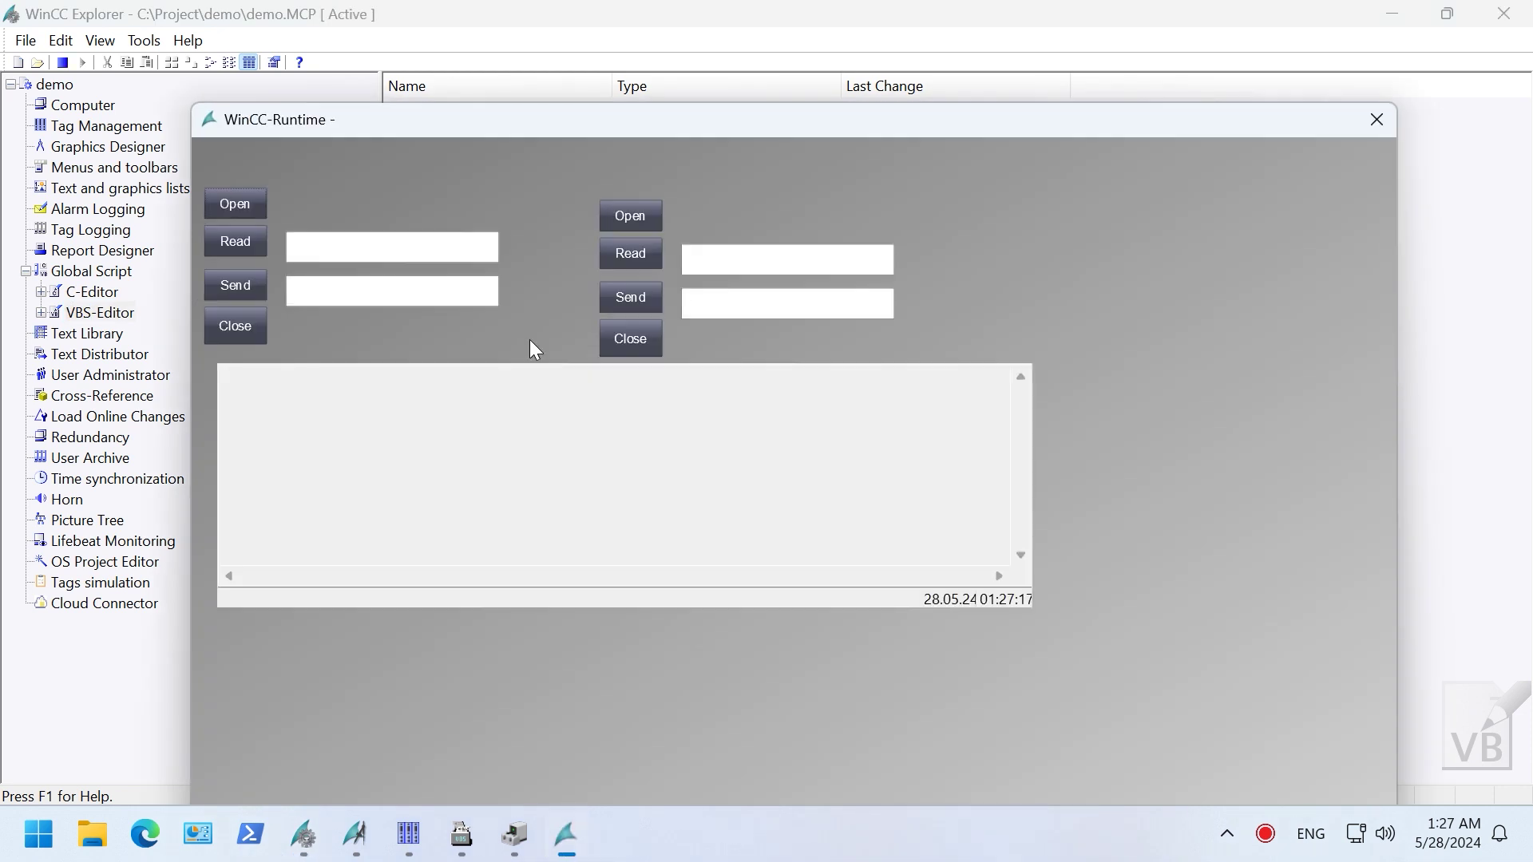
# Open the MSComm1 and MSComm2 ports in the runtime picture.
pyautogui.click(240, 210)
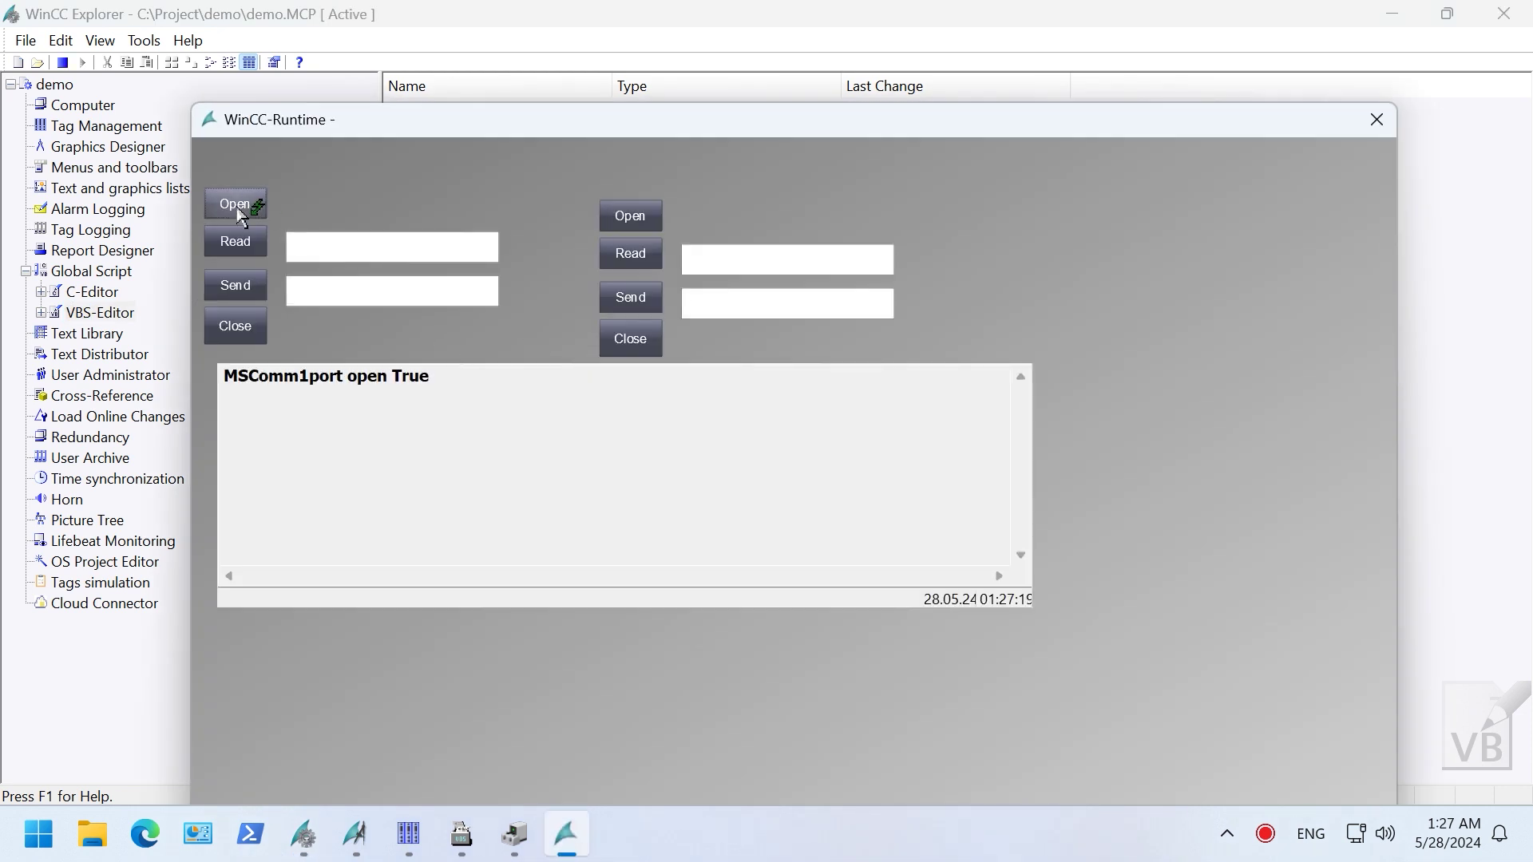
pyautogui.click(628, 216)
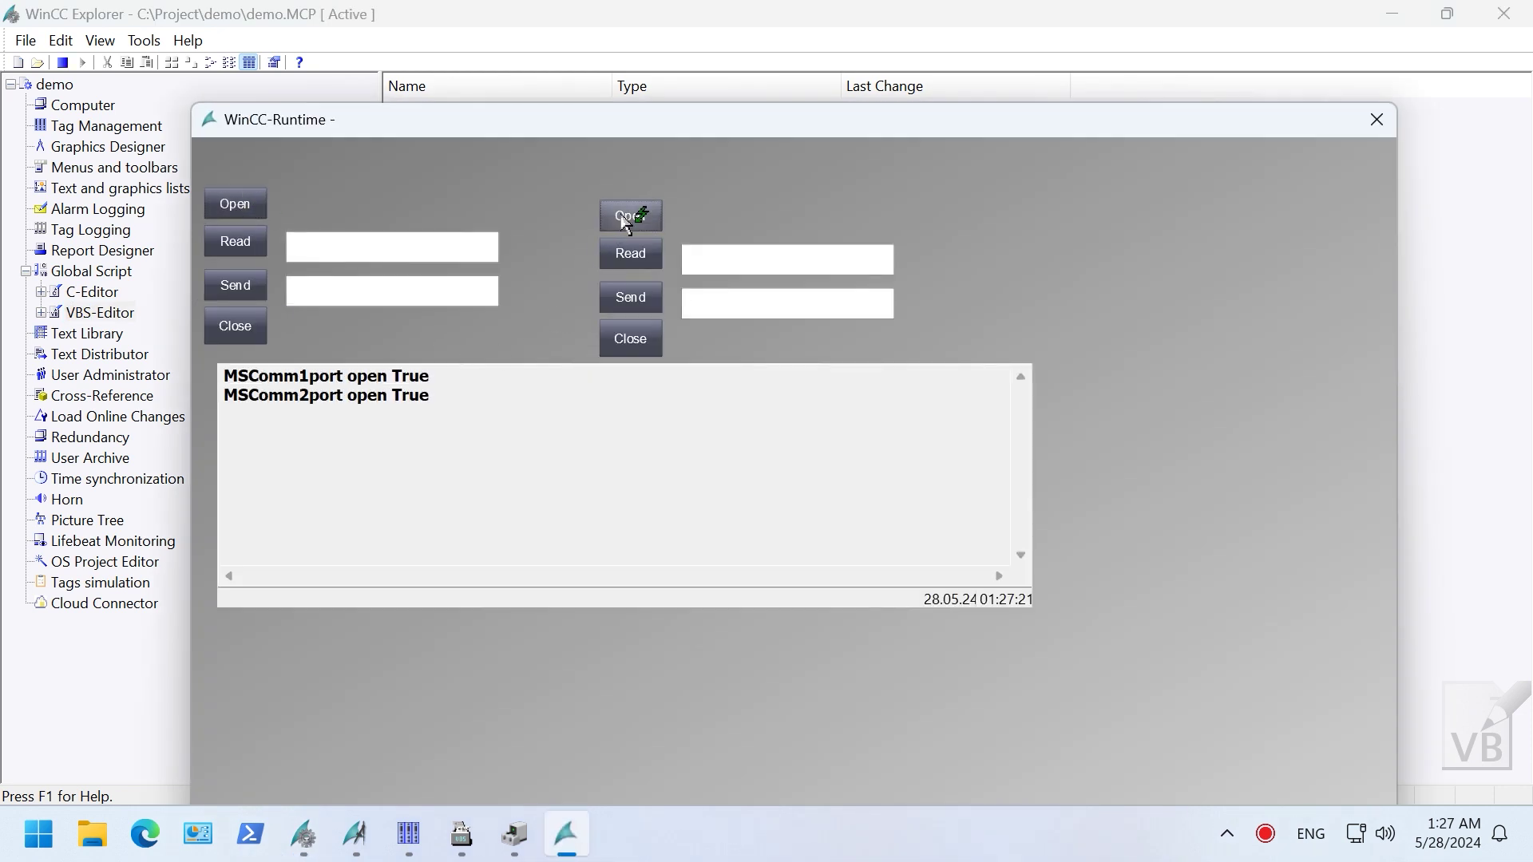
# Send "test1" from the first serial control and read it with the second one.
pyautogui.click(312, 297)
pyautogui.write('test1')
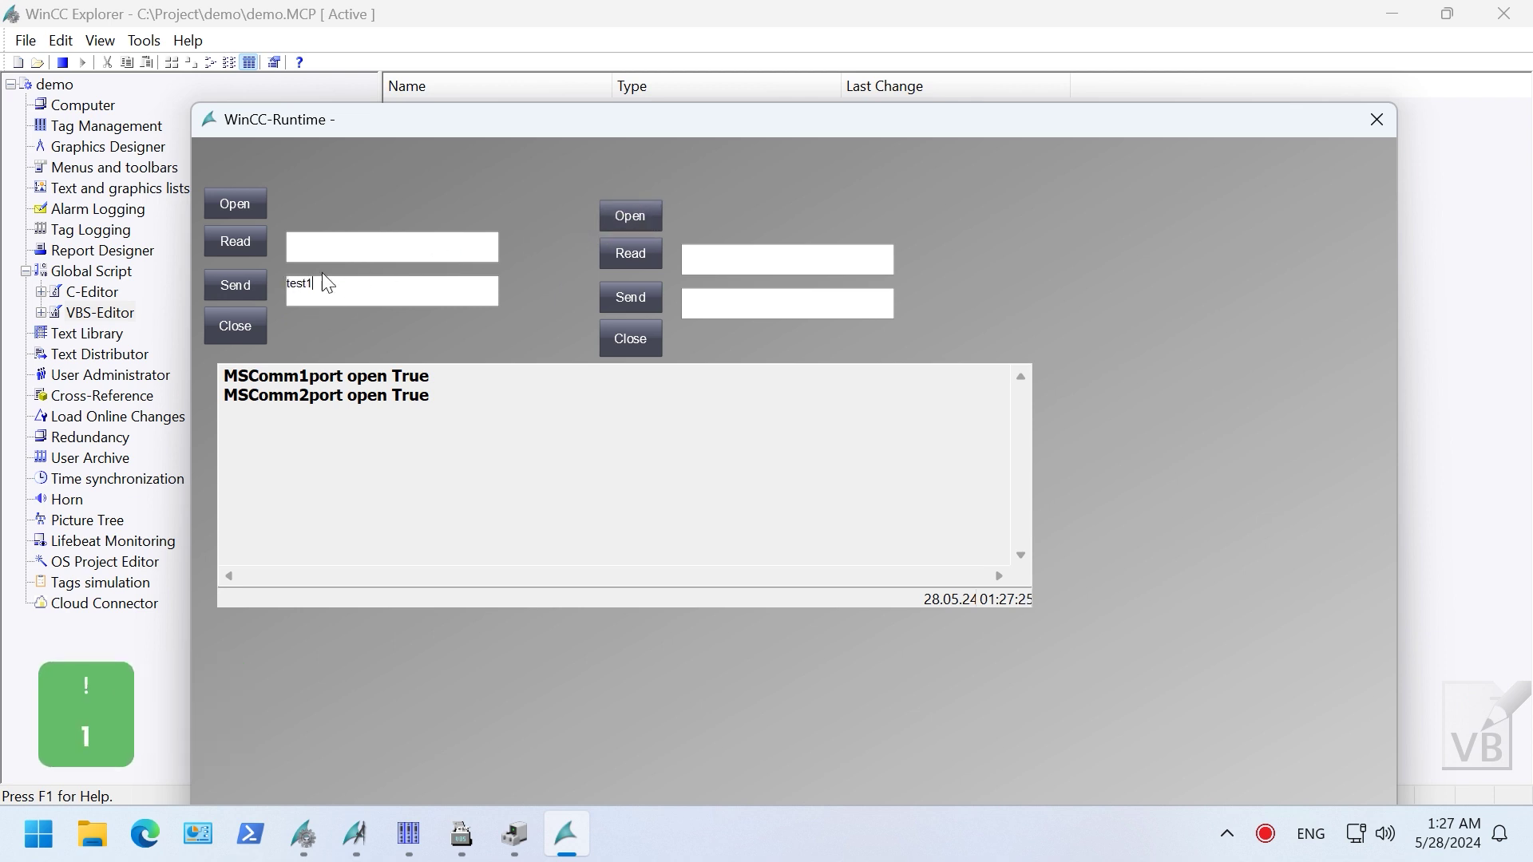
pyautogui.click(246, 296)
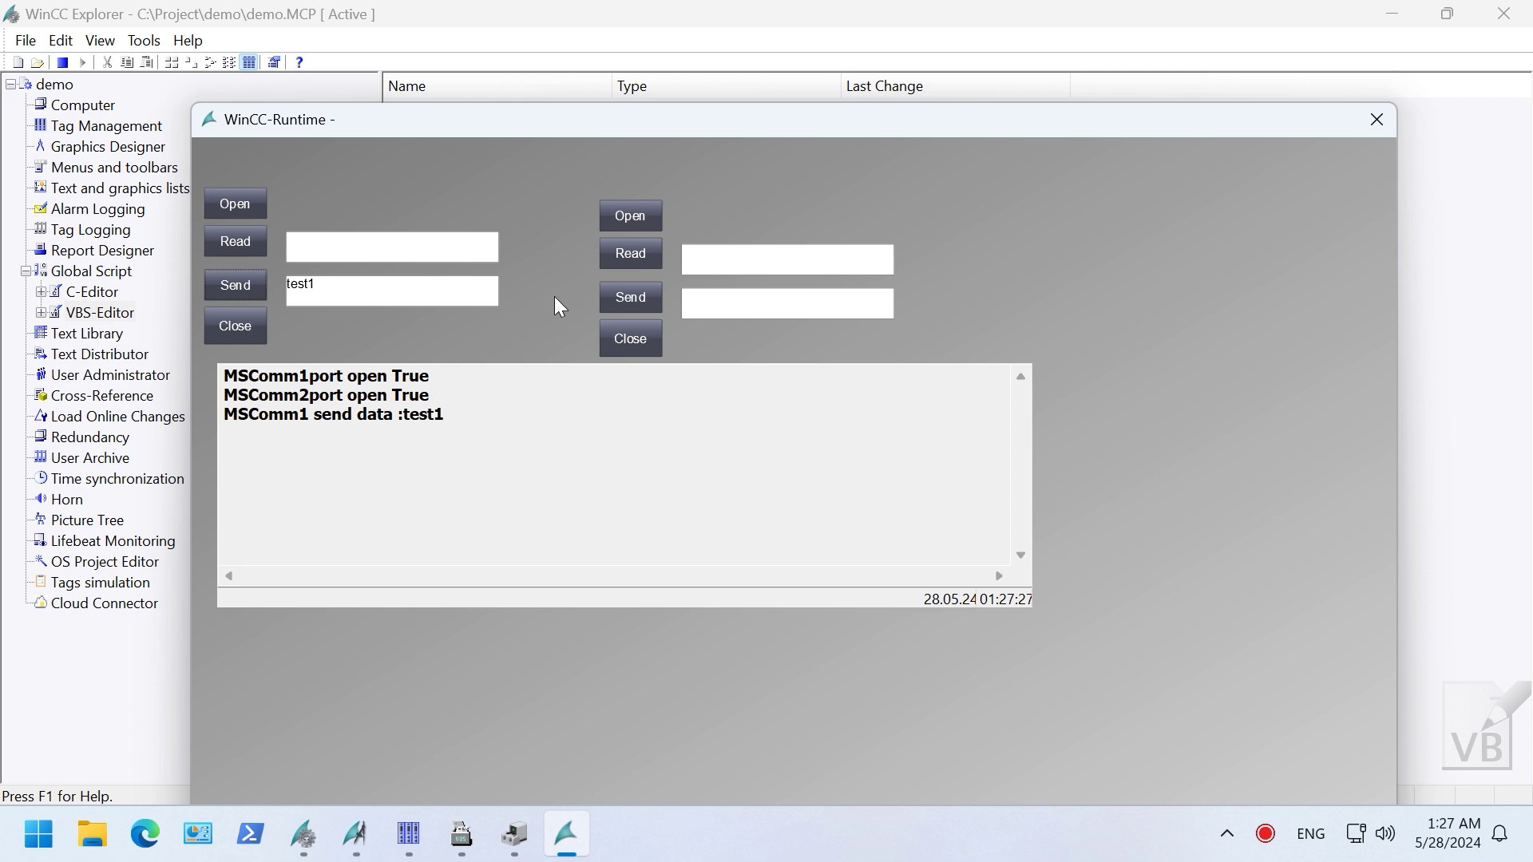
pyautogui.click(623, 254)
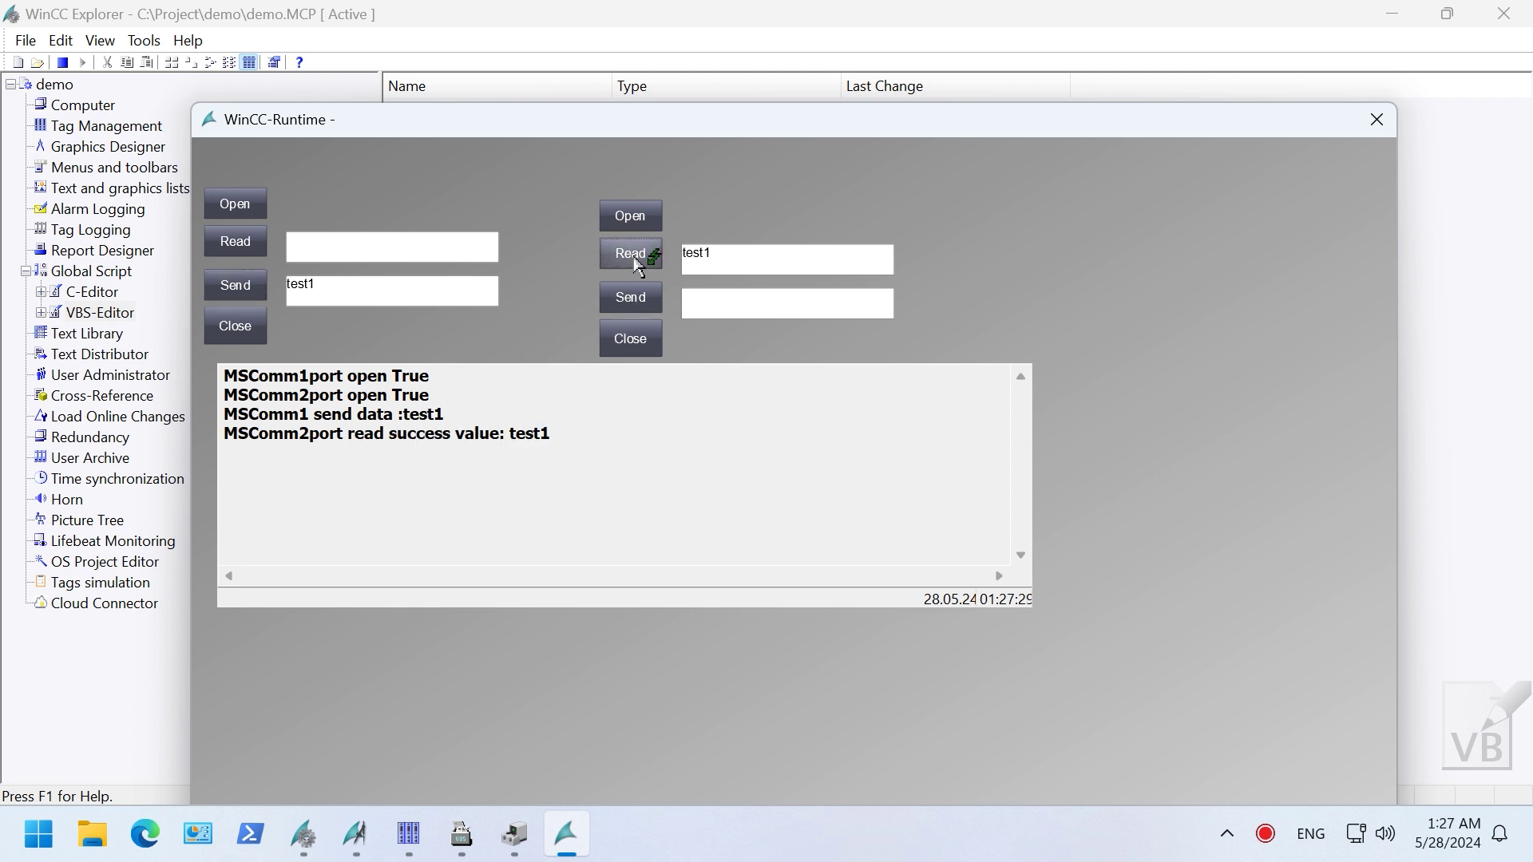
# Send "test2" from the second serial control and read it with the first one.
pyautogui.click(714, 299)
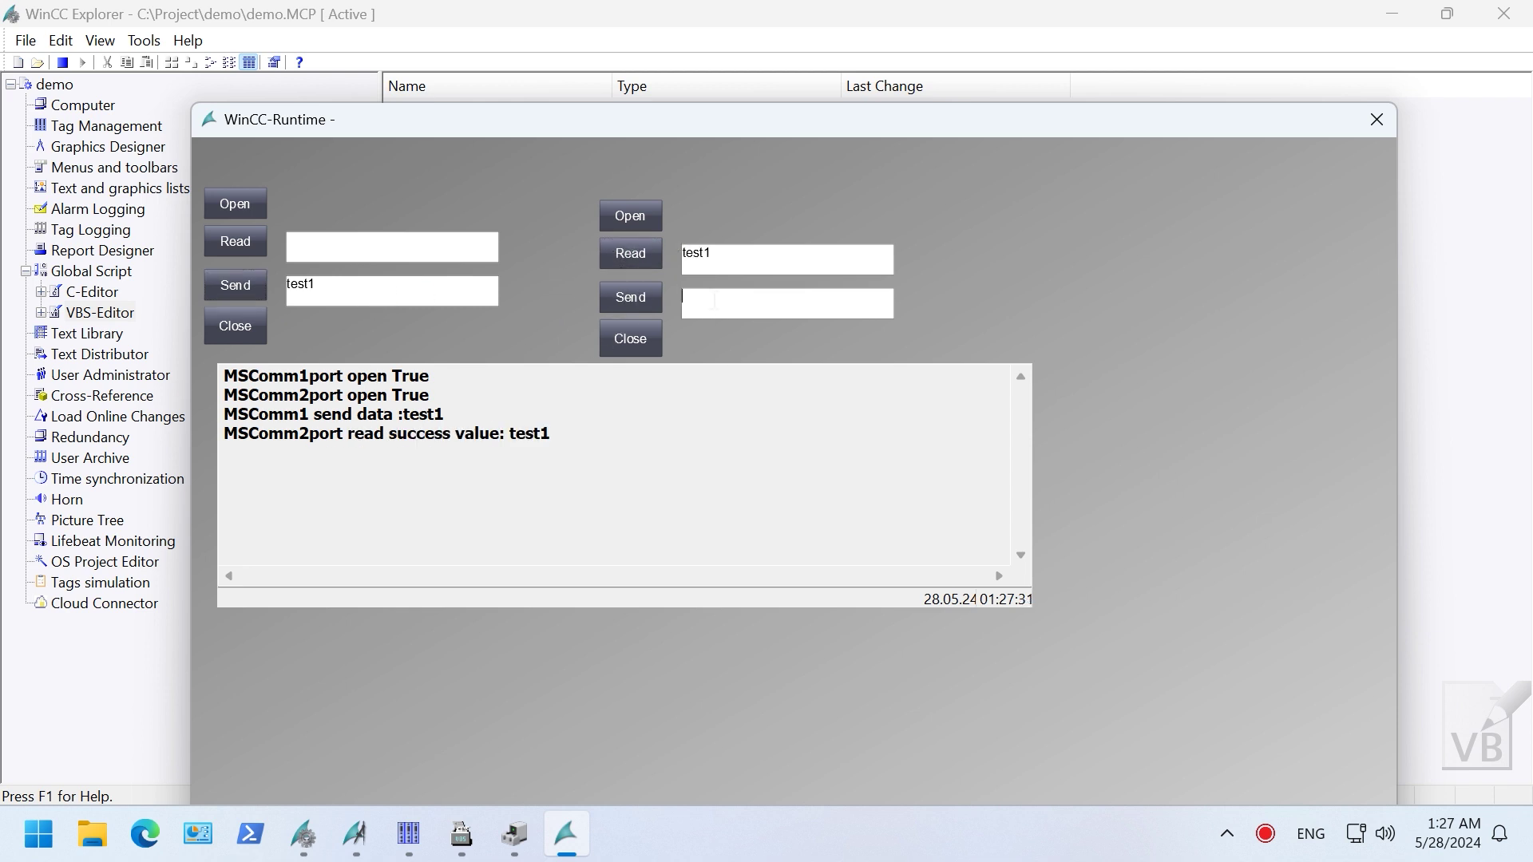
pyautogui.write('test2')
pyautogui.click(654, 307)
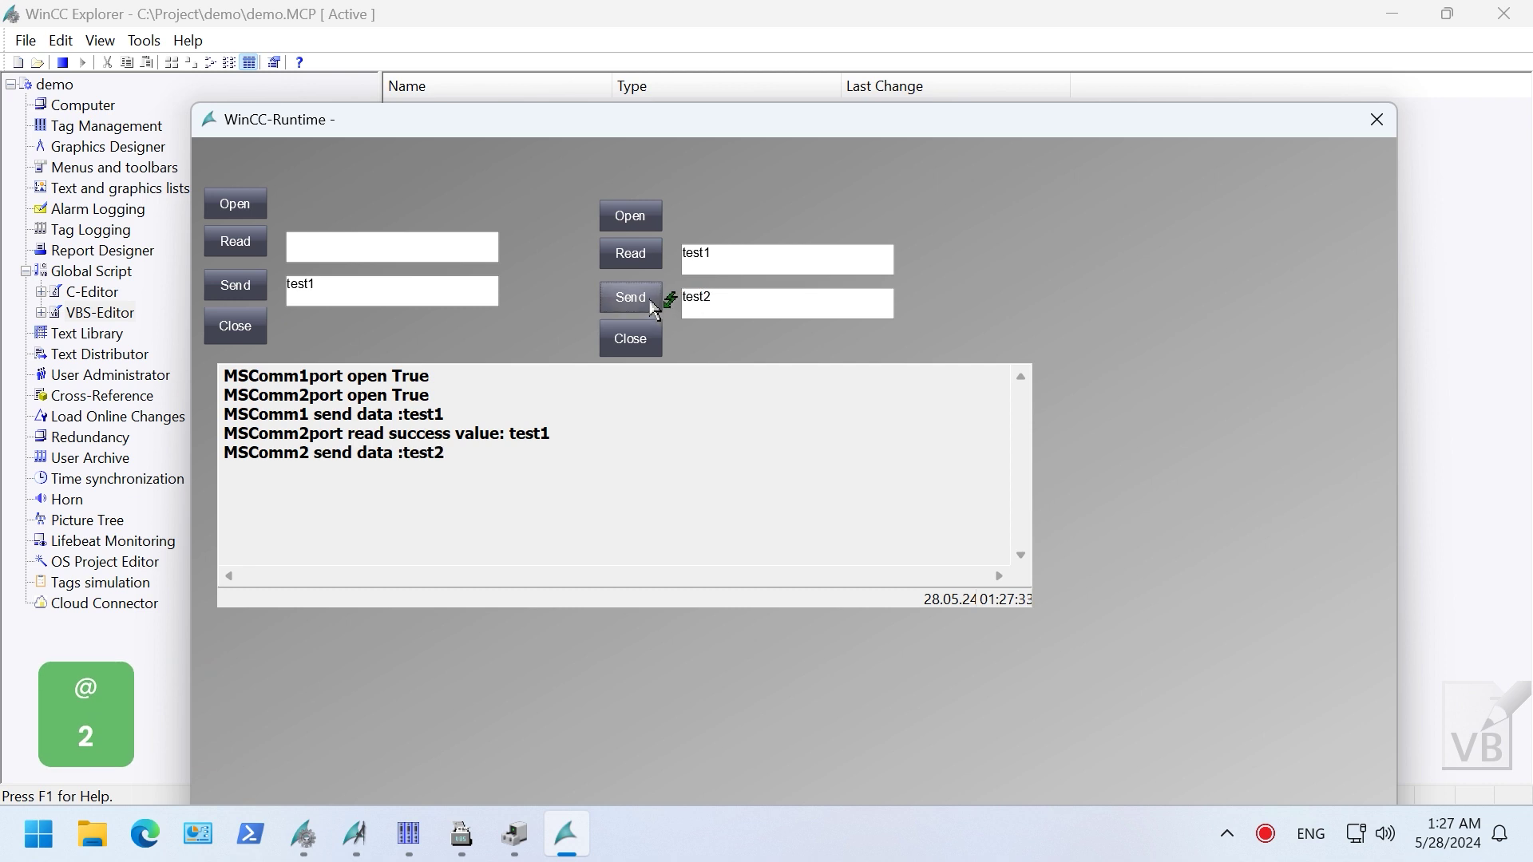
pyautogui.click(238, 253)
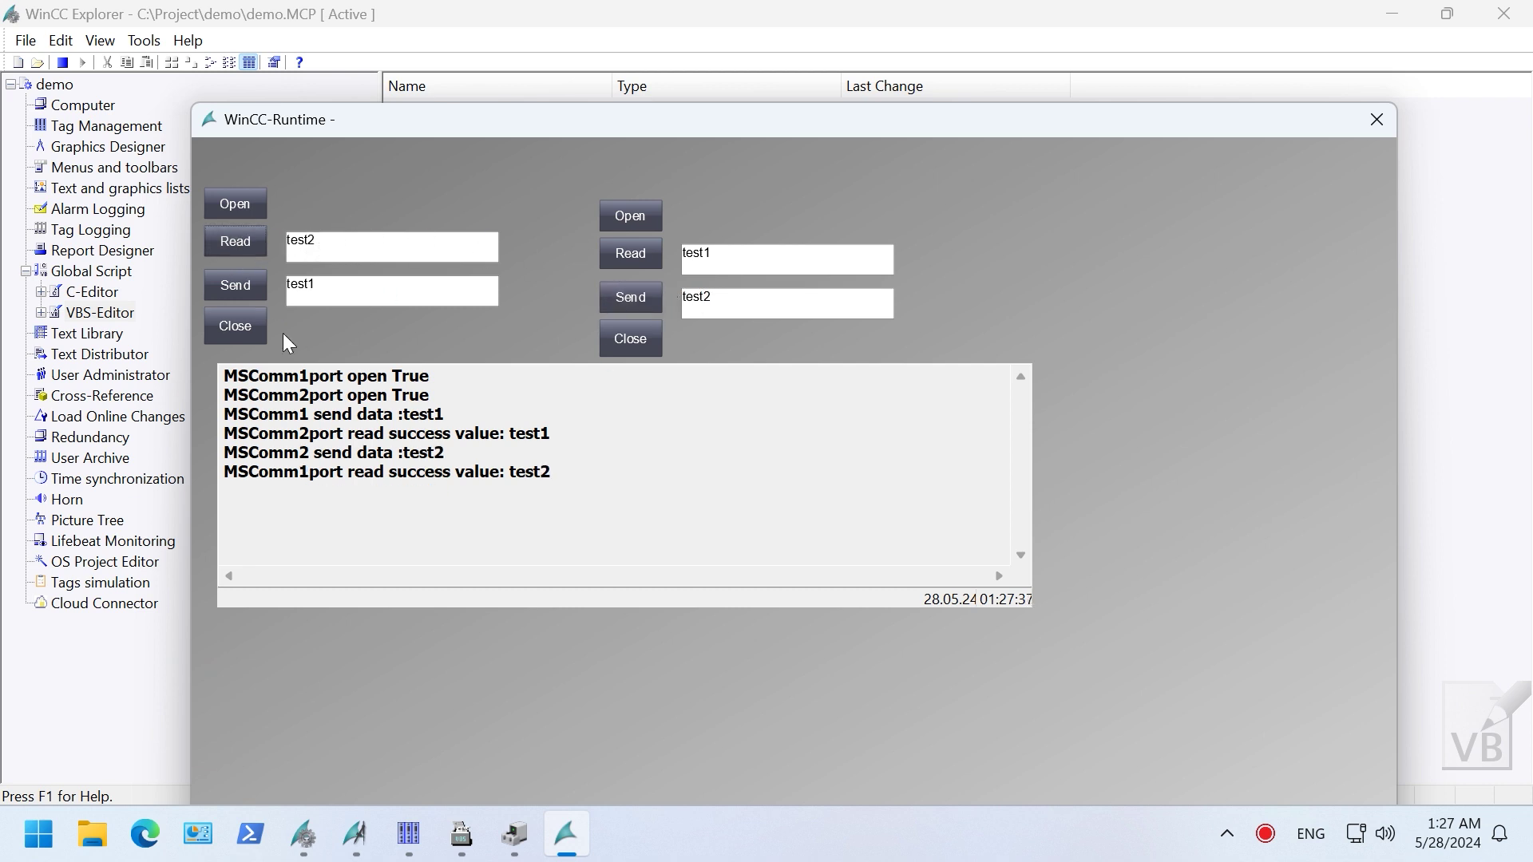
# Close both serial ports and deactivate the project's runtime.
pyautogui.click(235, 325)
pyautogui.click(639, 352)
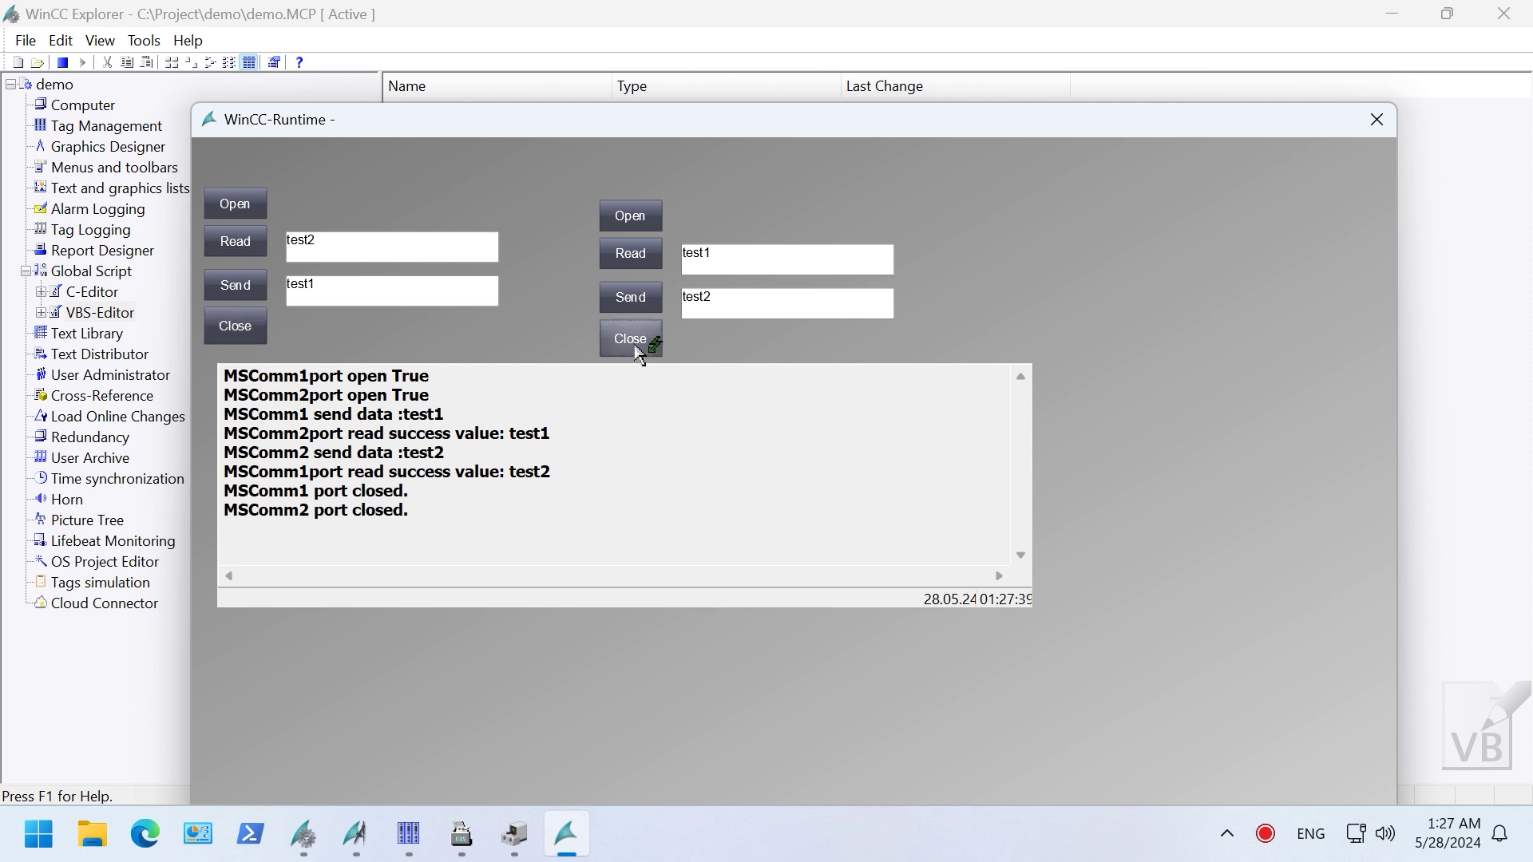
pyautogui.click(63, 62)
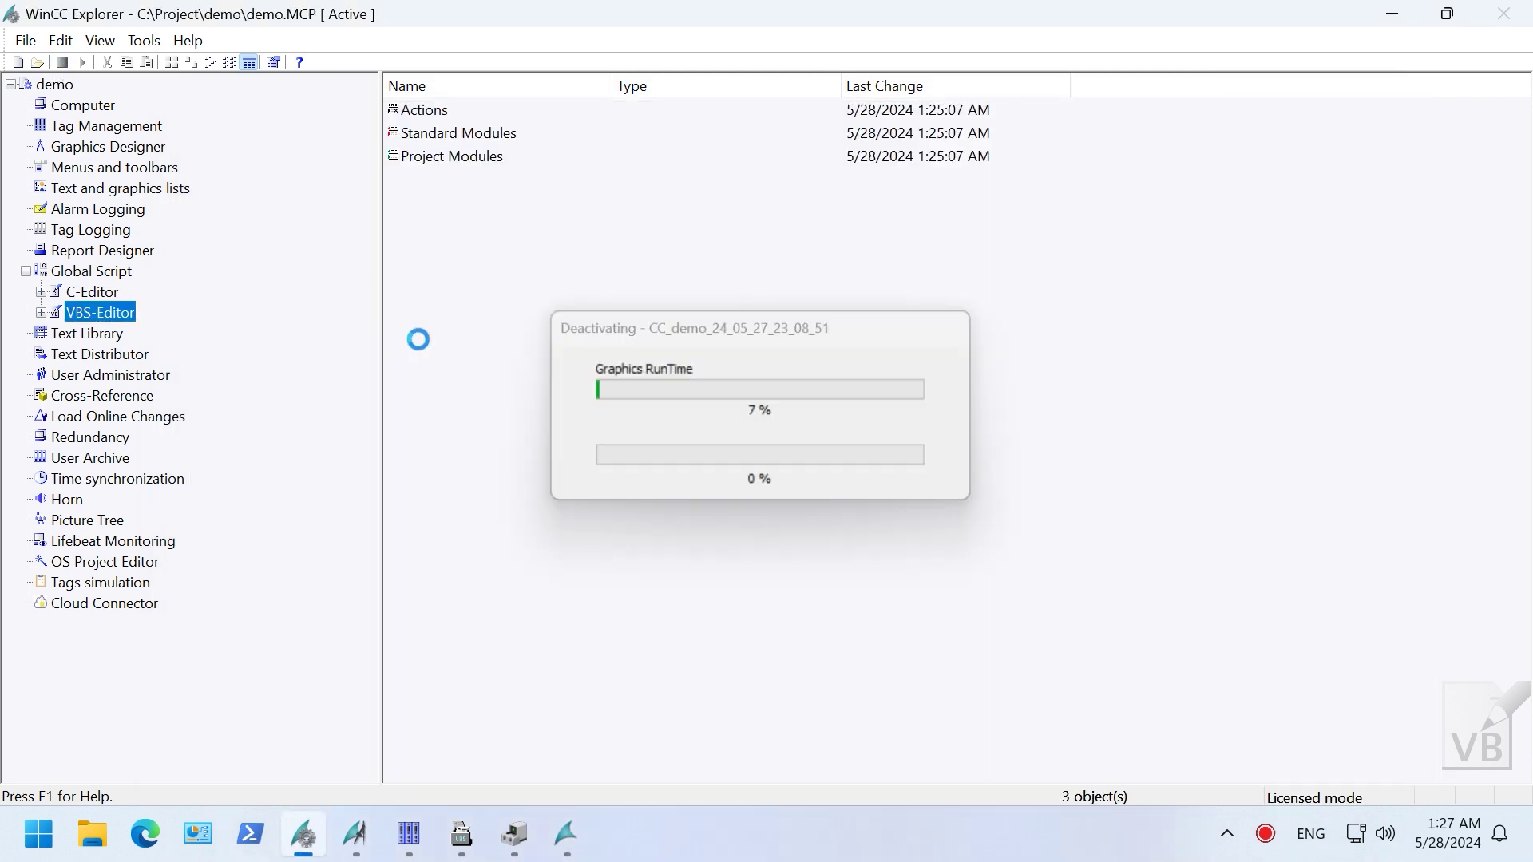